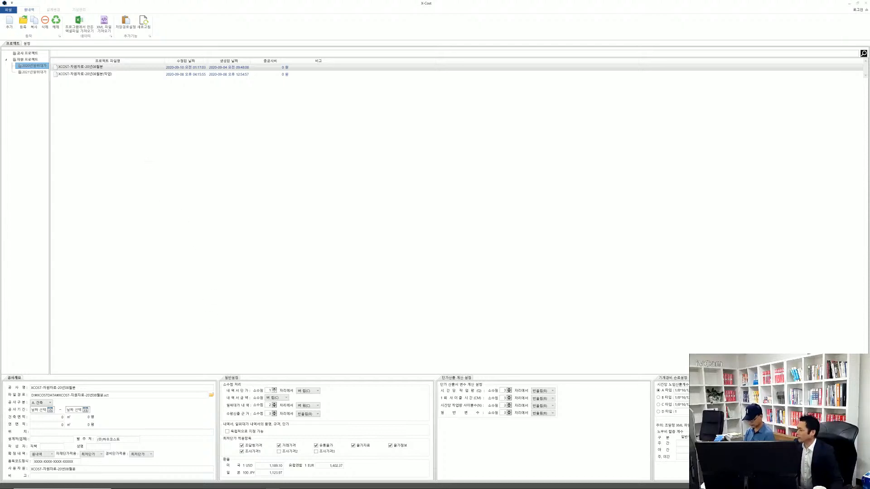
# - Switch to Chrome and open the XCOST 2020 first- and second-half 일위대가 download post from Xcost.me's 자원자료 board
pyautogui.moveTo(245, 485)
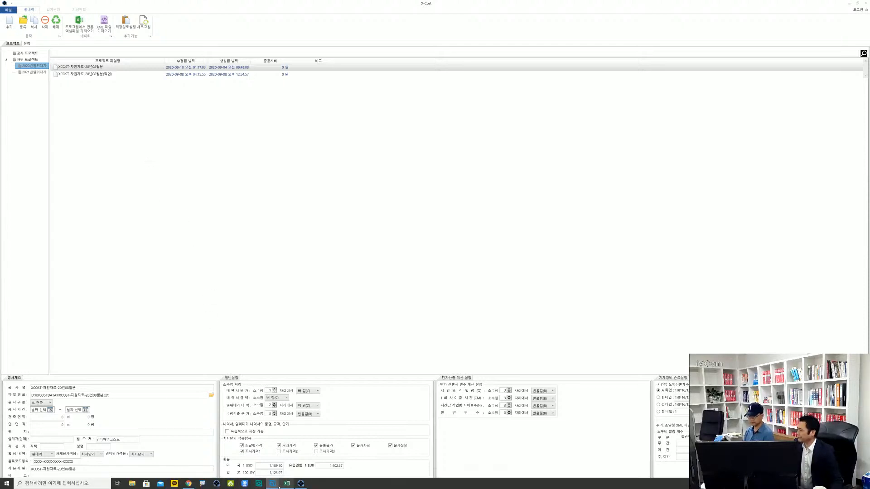
pyautogui.click(188, 483)
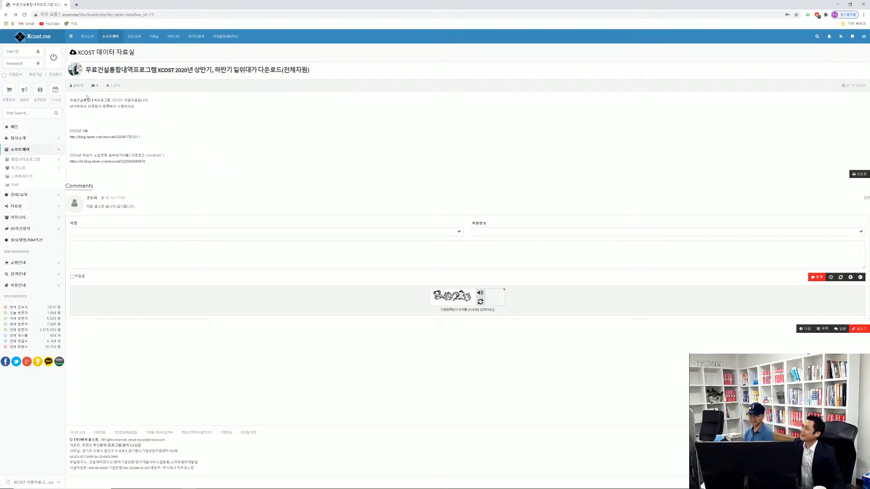
pyautogui.moveTo(111, 43)
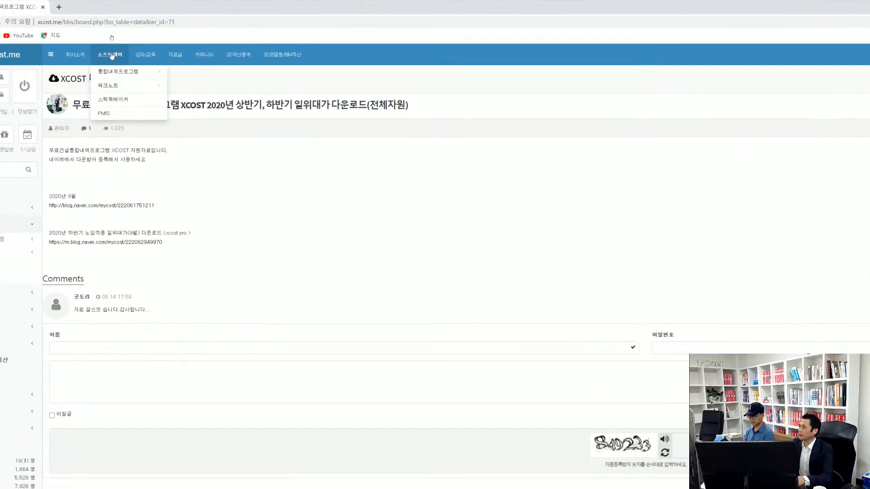
pyautogui.moveTo(108, 76)
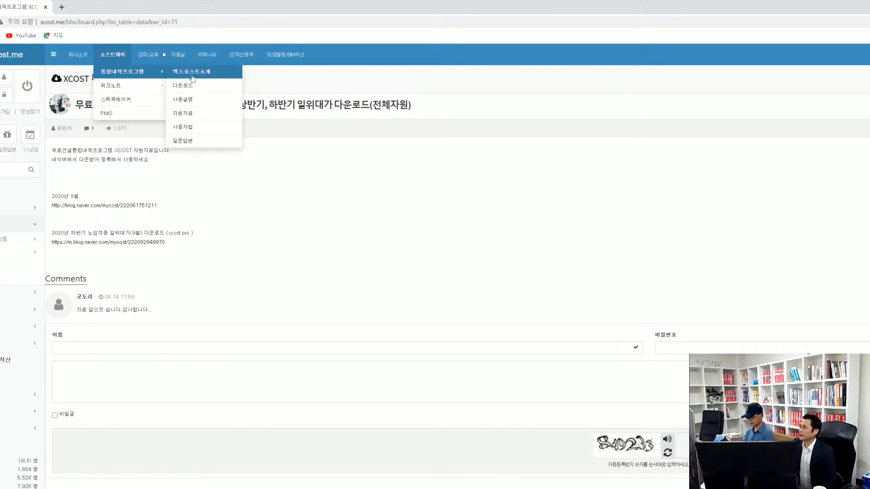
pyautogui.click(190, 116)
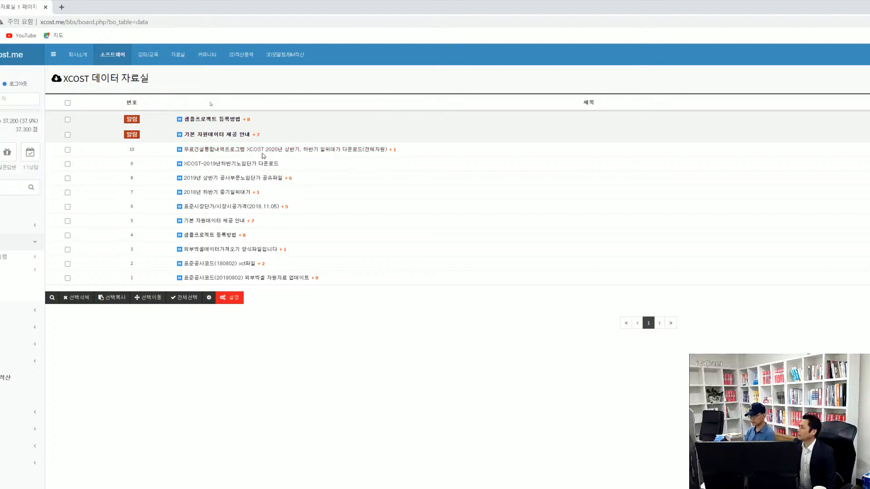
pyautogui.click(337, 153)
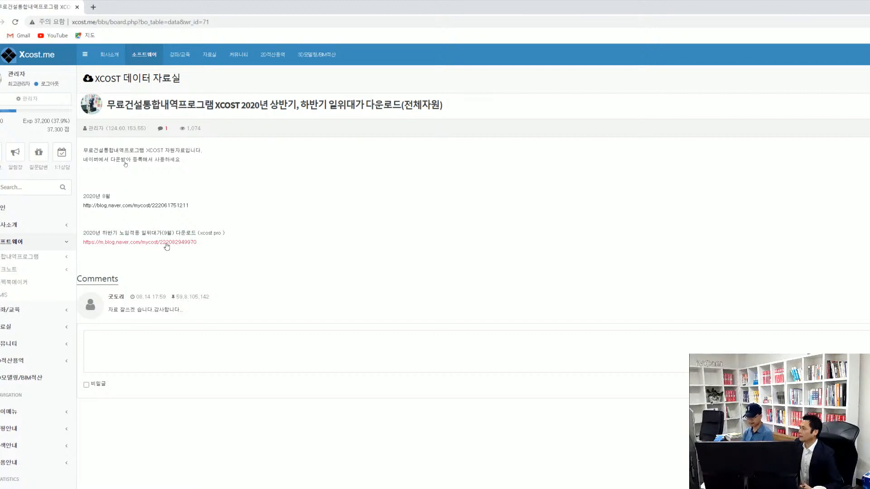
# - Open the post's September 2020 blog link and review its Google Drive download link and tutorial videos
pyautogui.click(167, 242)
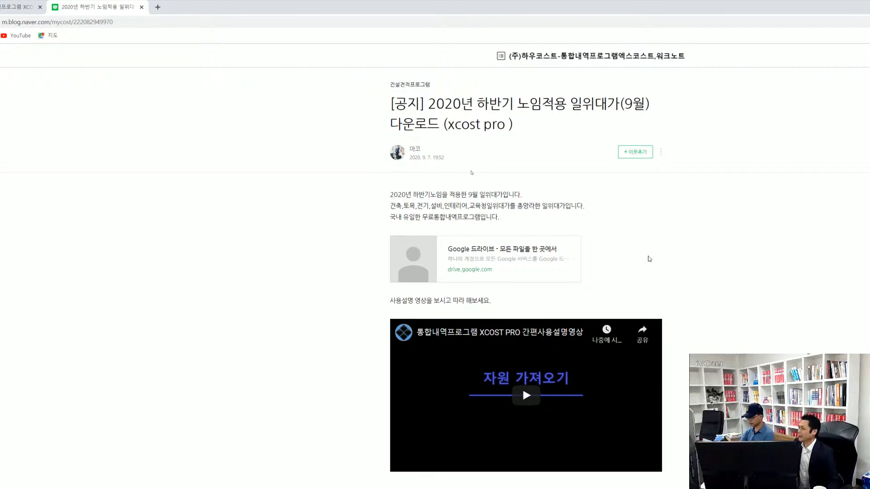
pyautogui.scroll(-2, 643, 259)
pyautogui.scroll(-10, 525, 327)
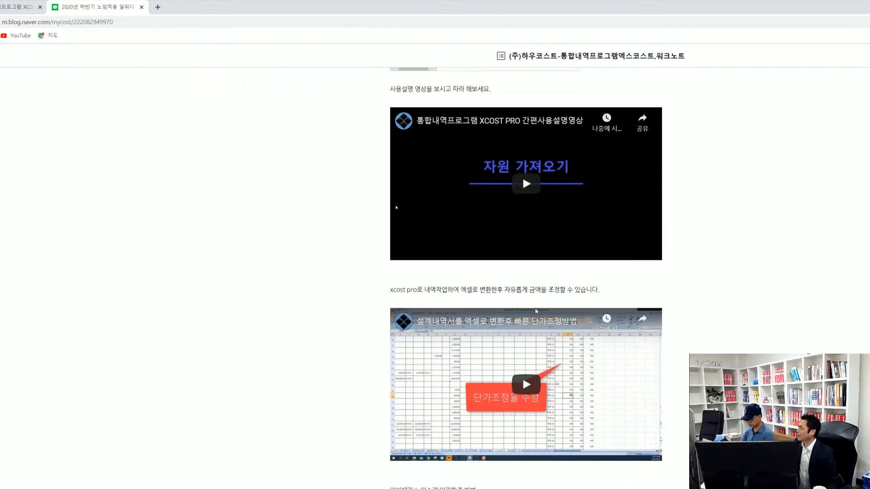
pyautogui.scroll(-6, 538, 313)
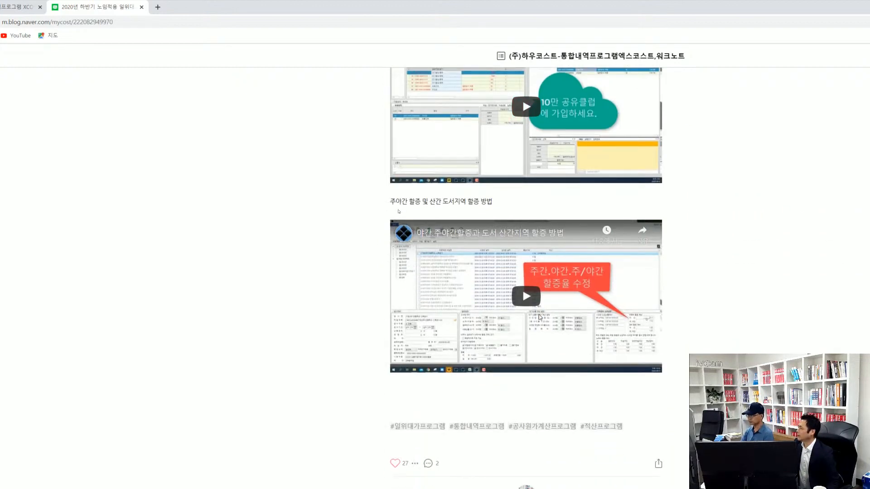
pyautogui.scroll(10, 540, 317)
pyautogui.scroll(7, 540, 317)
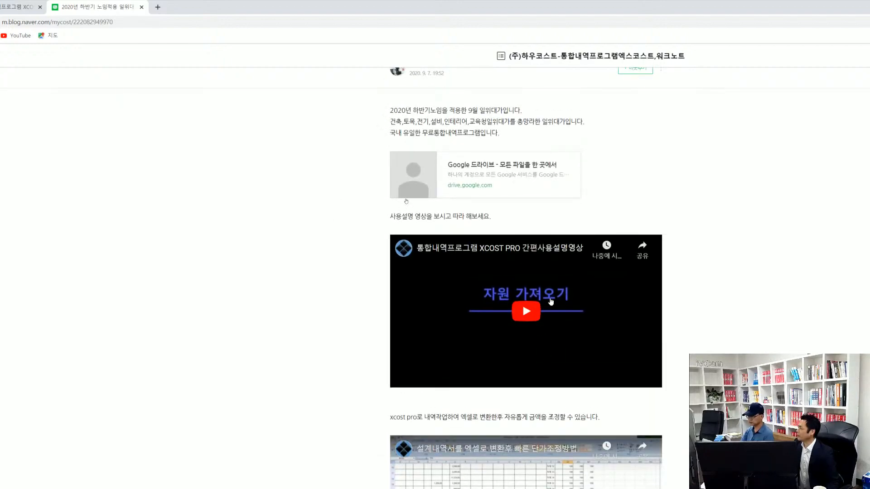
pyautogui.scroll(-3, 545, 306)
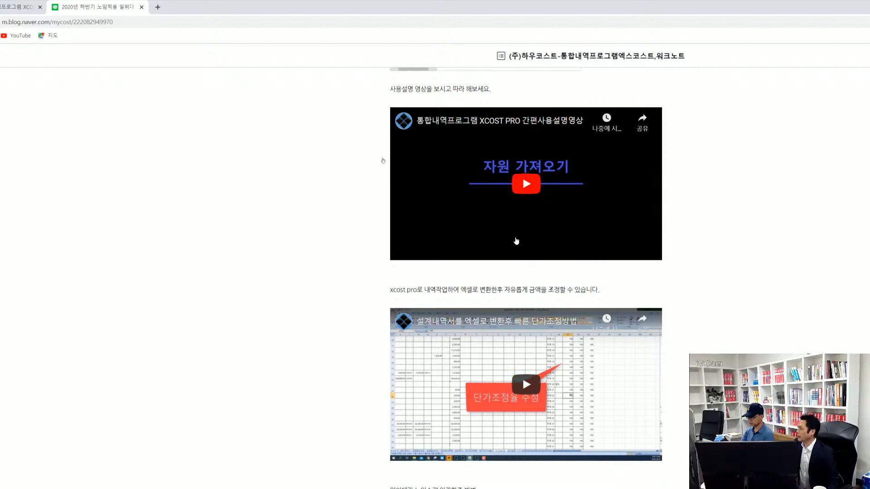
pyautogui.scroll(-2, 516, 241)
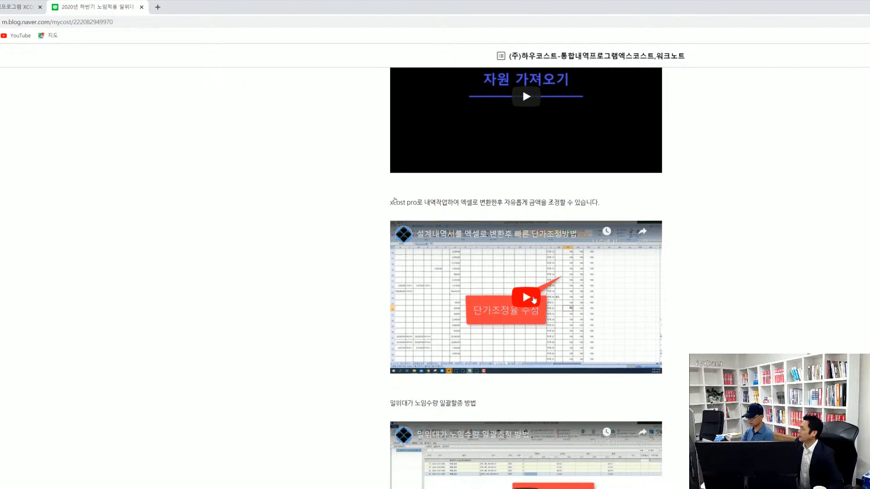
pyautogui.scroll(-4, 528, 316)
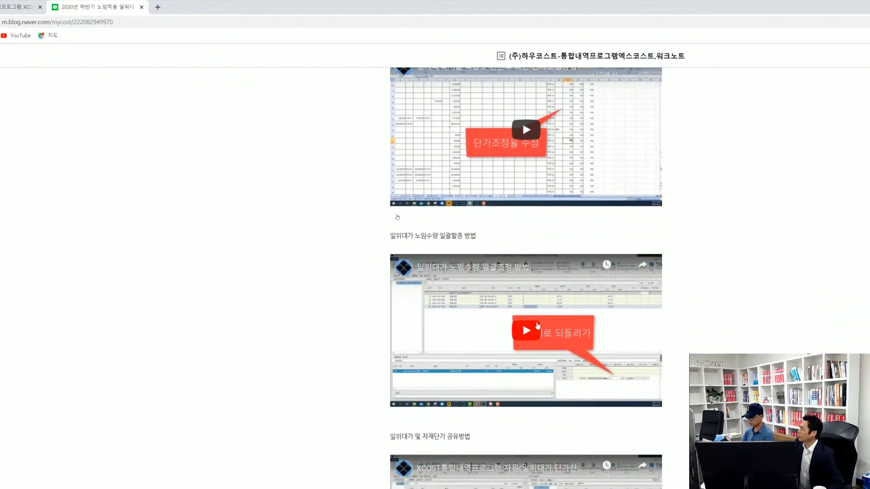
pyautogui.scroll(-5, 398, 223)
pyautogui.scroll(-3, 539, 330)
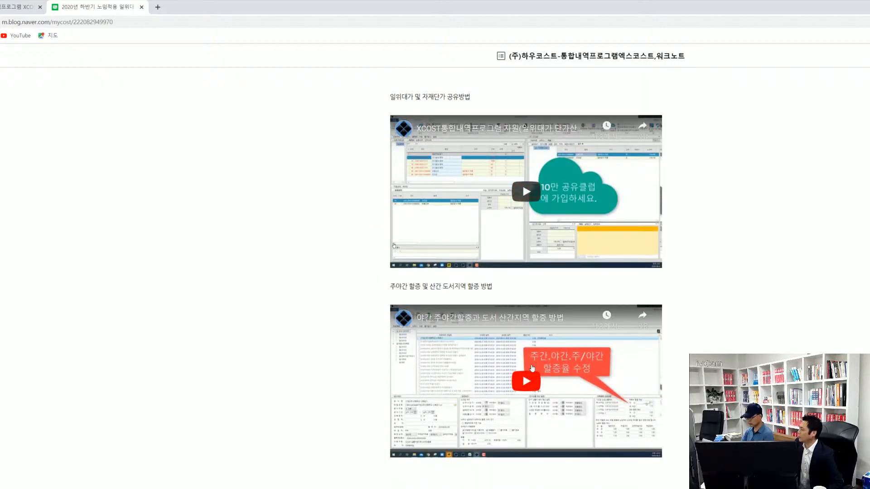
pyautogui.scroll(8, 534, 369)
pyautogui.scroll(9, 534, 369)
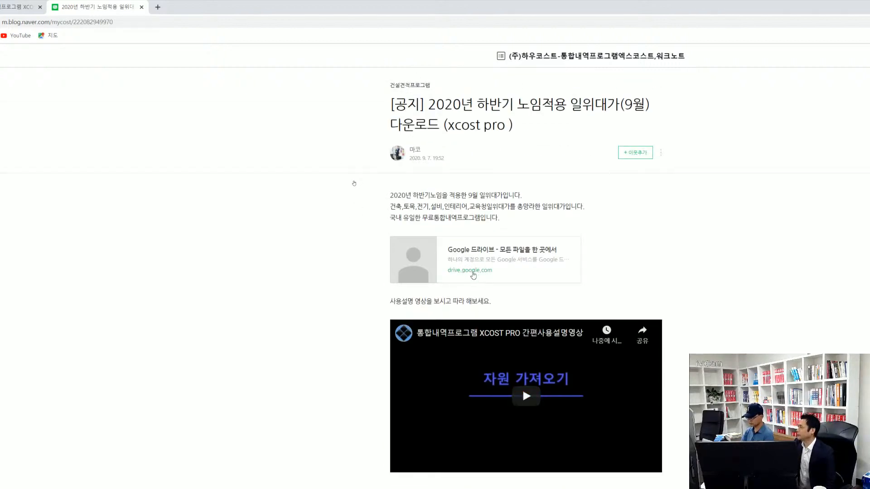
pyautogui.scroll(-5, 679, 54)
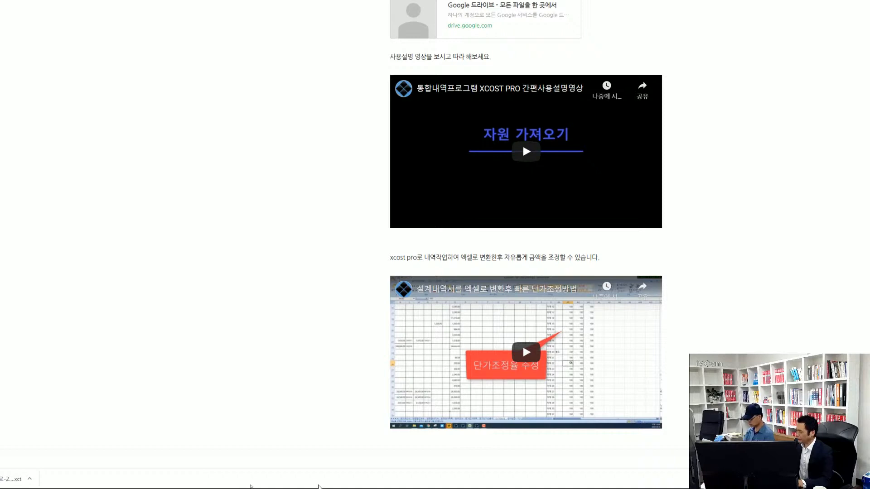
# - Switch back from the browser to the X-Cost project window
pyautogui.press('super')
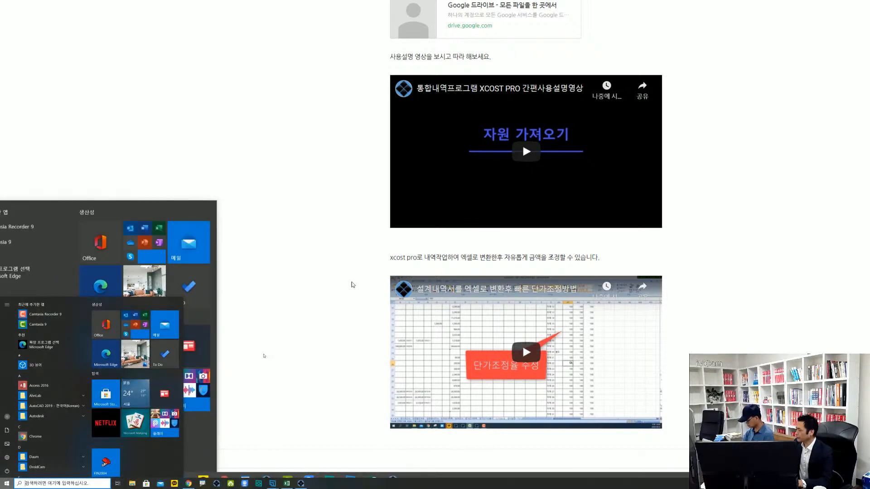
pyautogui.click(362, 281)
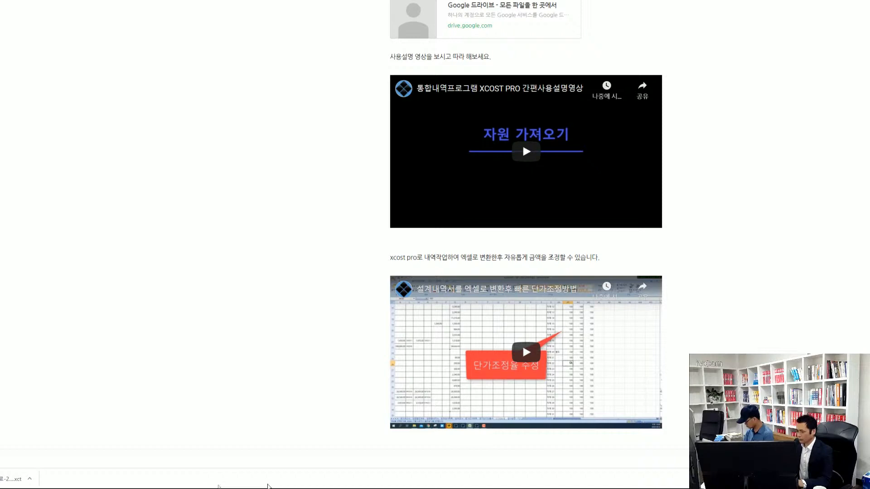
pyautogui.hotkey('alt', 'Tab')
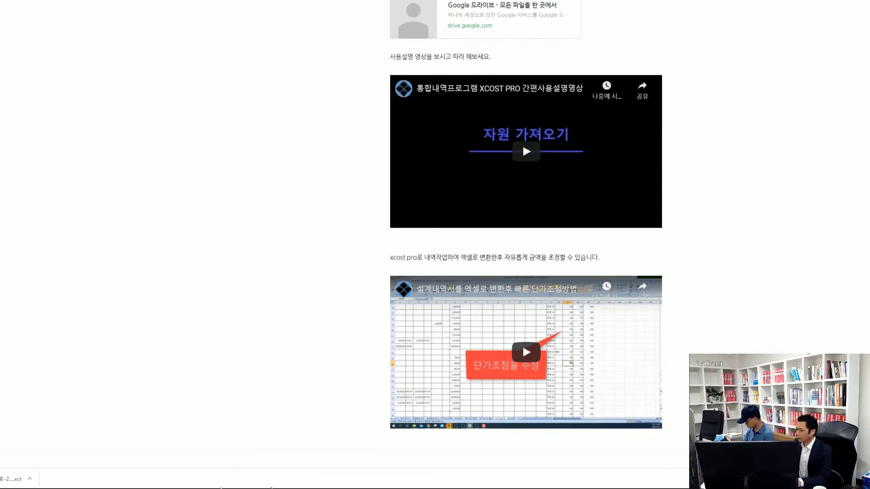
pyautogui.press('super')
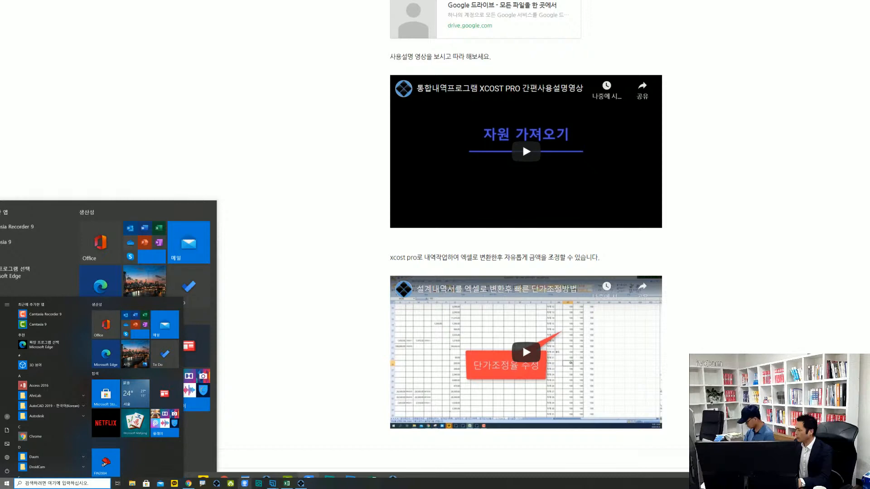
pyautogui.click(301, 431)
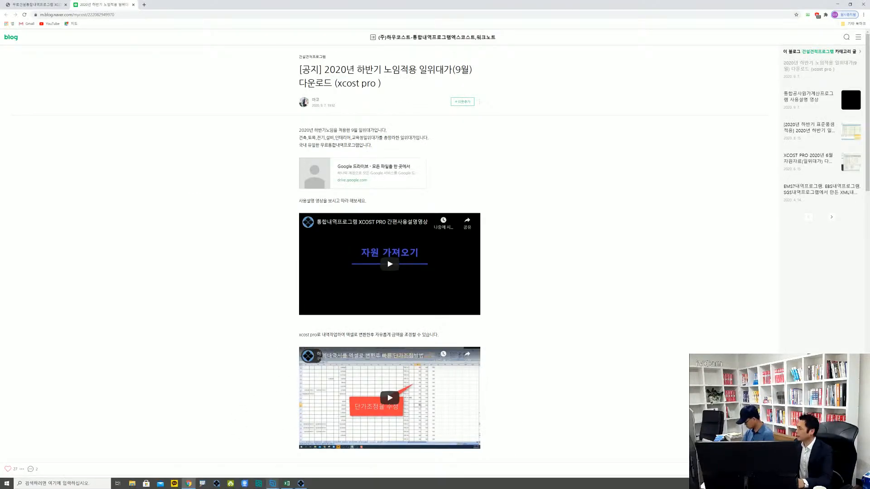
pyautogui.click(301, 484)
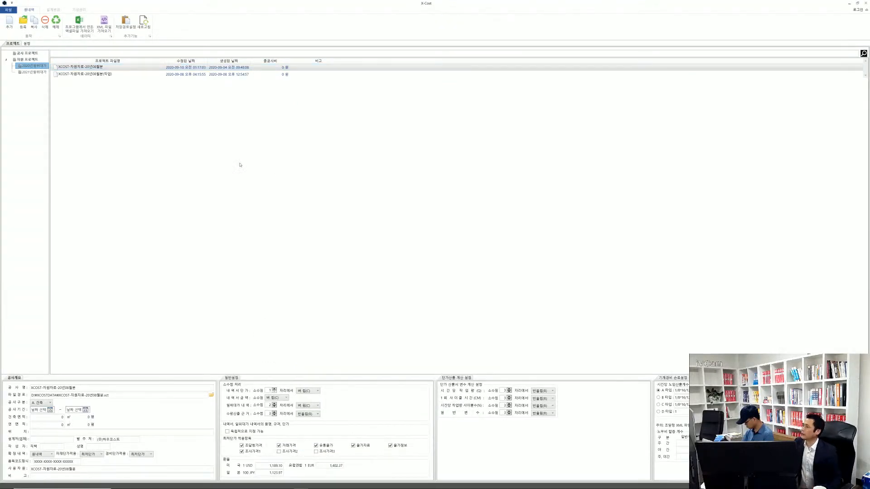
# - Register the XCOST resource file marked 하반기노임적용 from the XCOSTDATA folder under the 2020 일위대가 group, and show the 공사 프로젝트 list
pyautogui.click(98, 69)
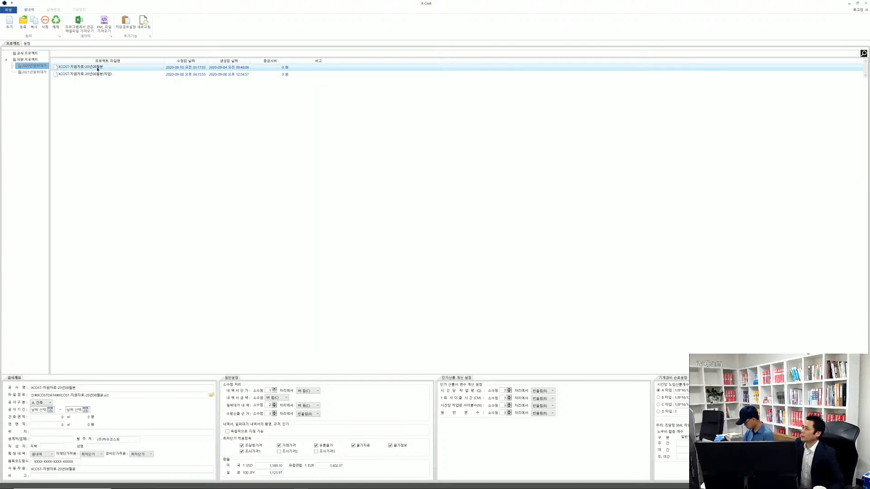
pyautogui.rightClick(97, 68)
pyautogui.click(88, 69)
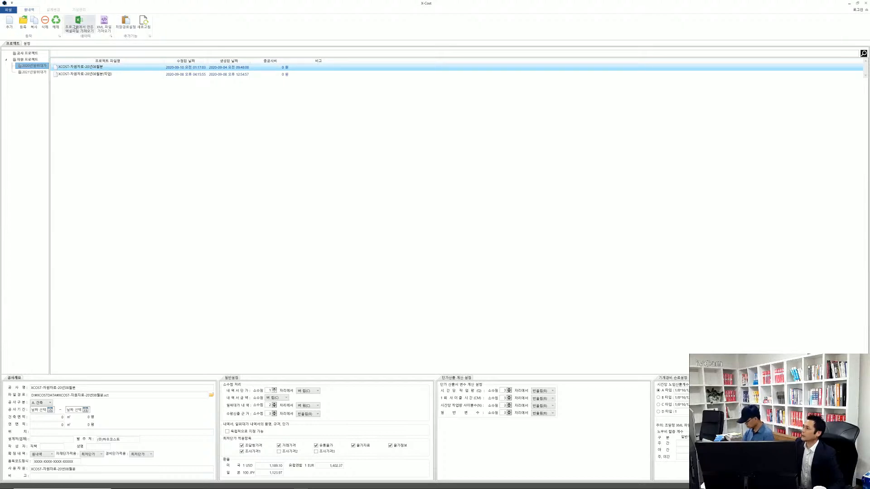
pyautogui.click(24, 23)
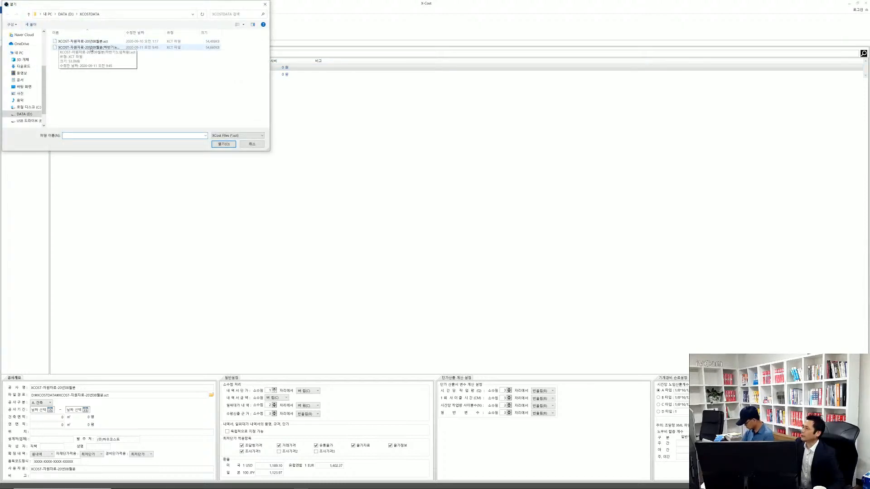
pyautogui.doubleClick(92, 48)
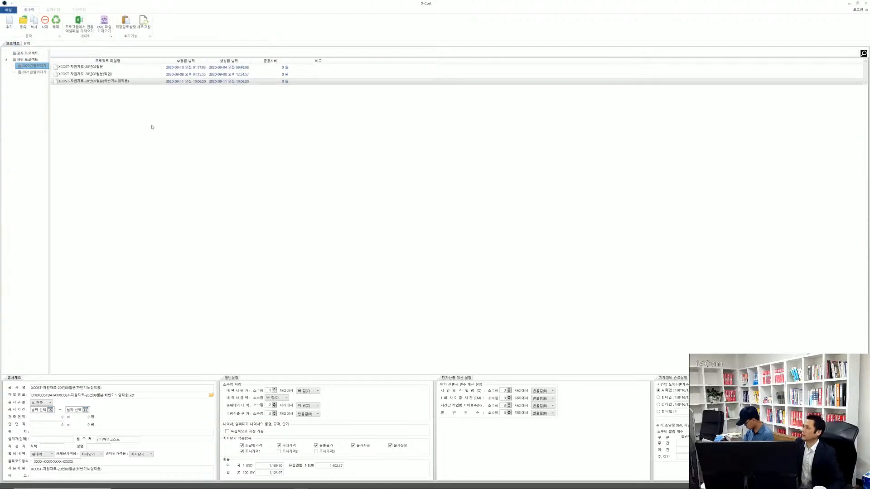
pyautogui.click(121, 85)
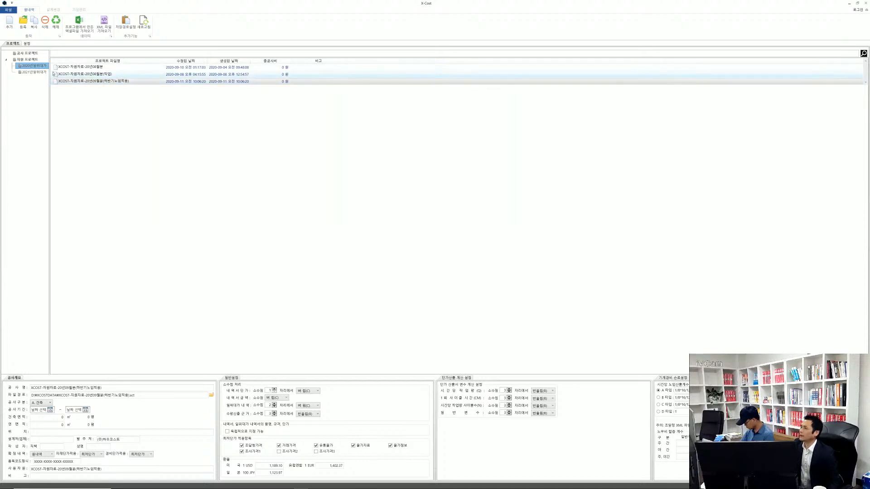
pyautogui.click(31, 54)
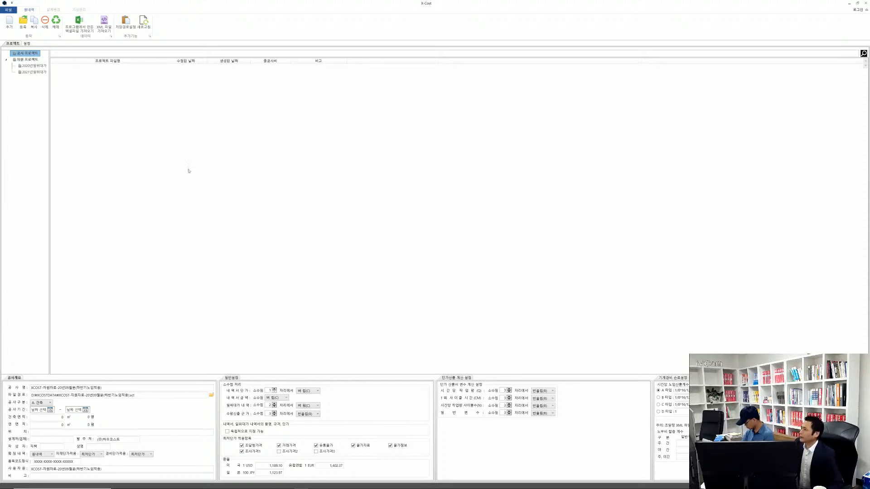
pyautogui.rightClick(116, 91)
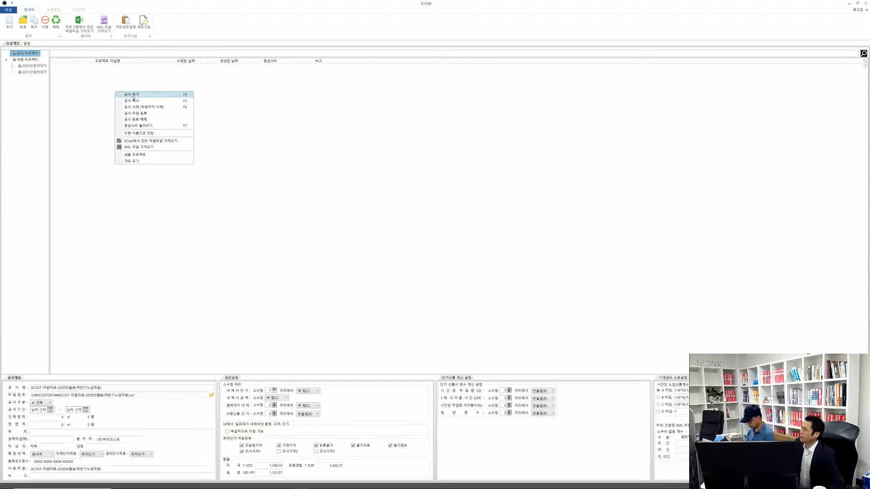
pyautogui.click(134, 96)
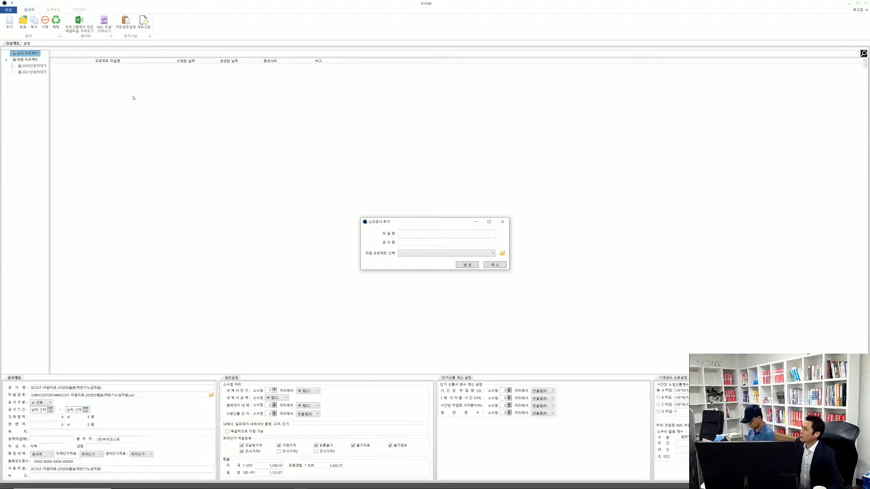
pyautogui.click(487, 268)
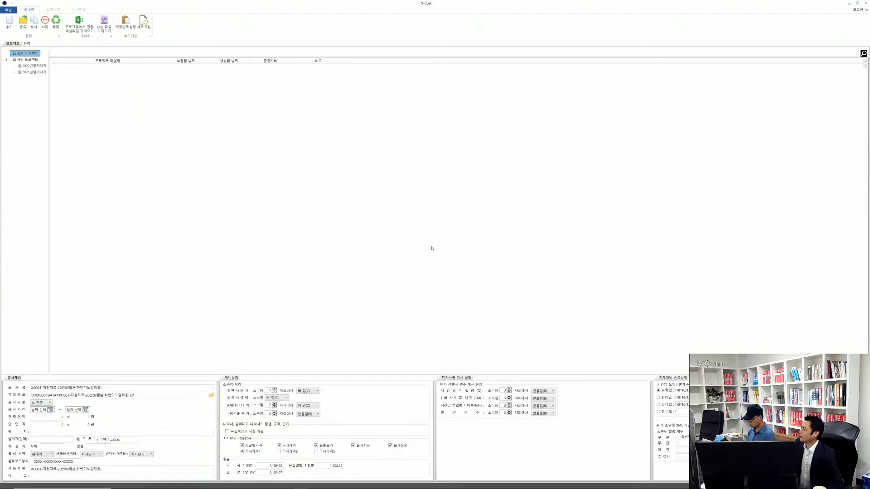
# - Start a new construction project and enter 입찰내역 만들기 as both its file name and its 공사명
pyautogui.rightClick(115, 97)
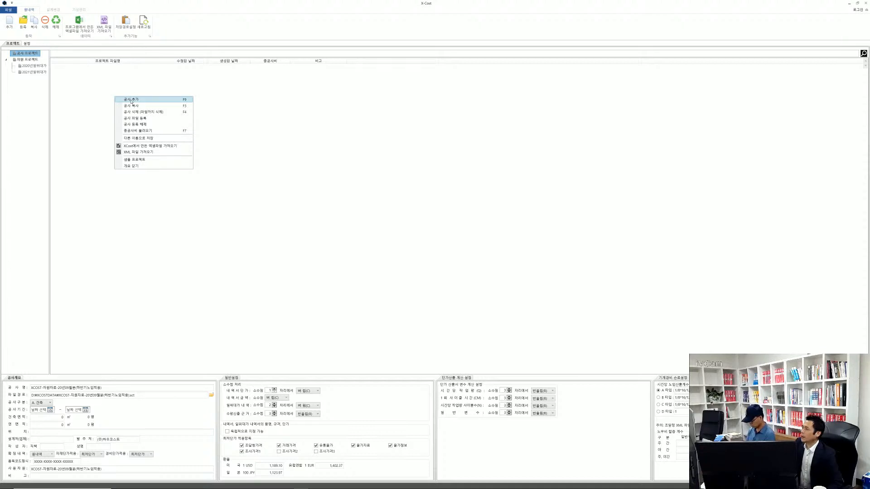
pyautogui.click(132, 100)
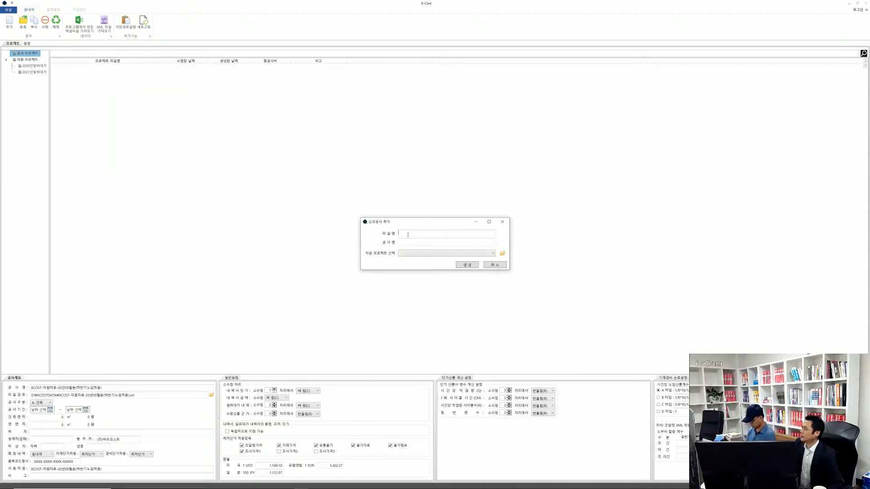
pyautogui.write('d')
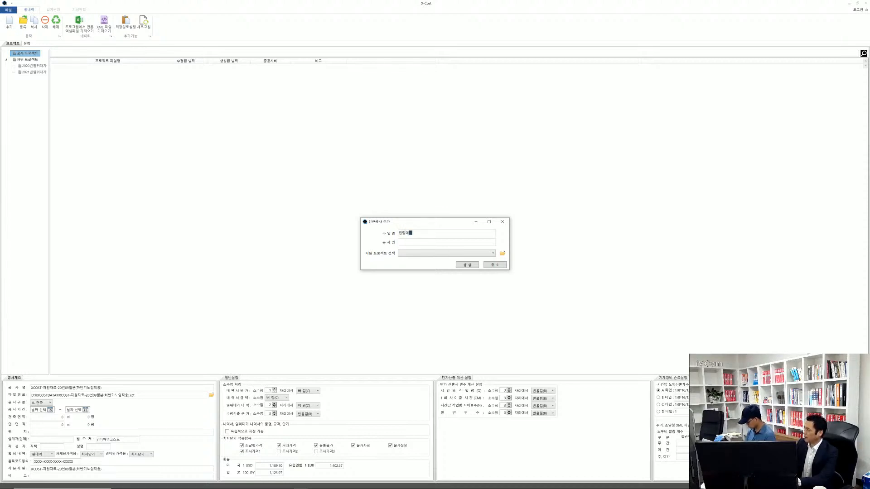
pyautogui.write('찰내역 만들')
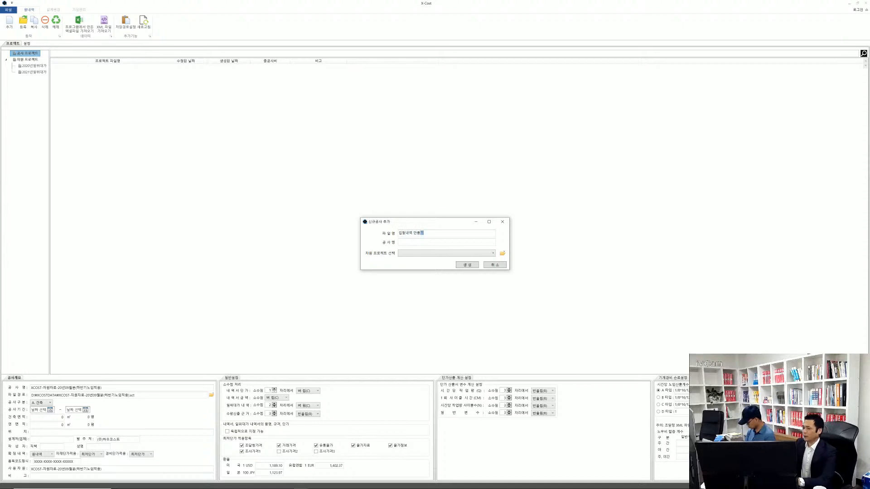
pyautogui.write('기')
pyautogui.hotkey('ctrl', 'a')
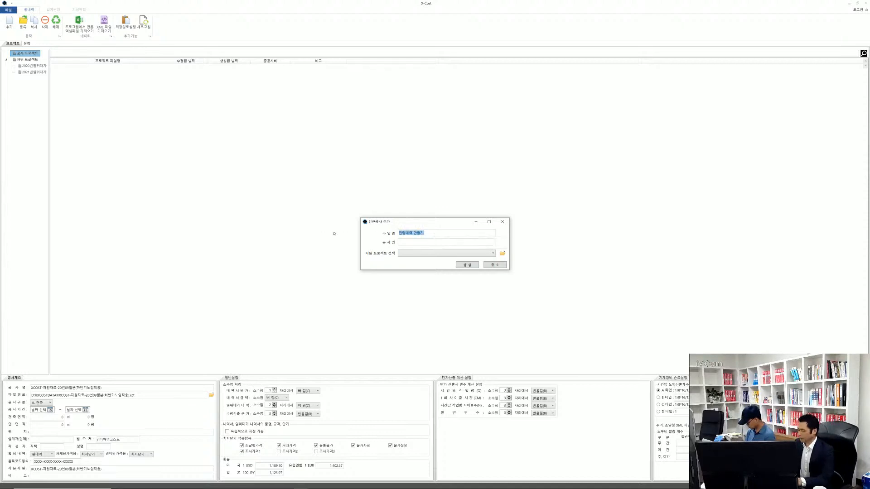
pyautogui.hotkey('ctrl', 'c')
pyautogui.click(400, 243)
pyautogui.hotkey('ctrl', 'v')
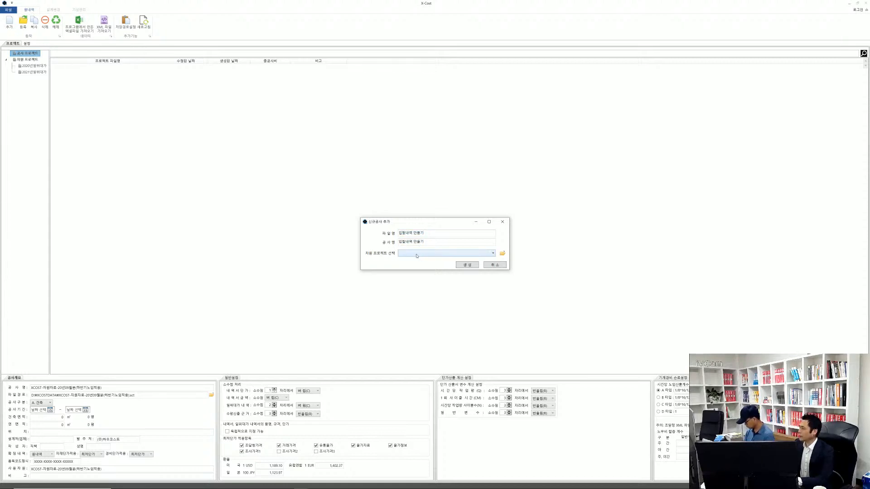
# - Assign the resource project marked 하반기노임적용 to the new project, create it, and open its 내역서
pyautogui.click(416, 254)
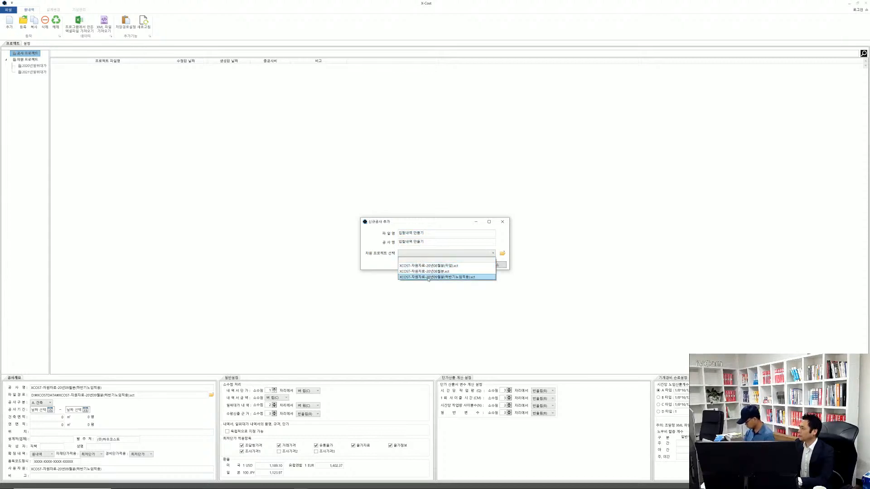
pyautogui.click(428, 277)
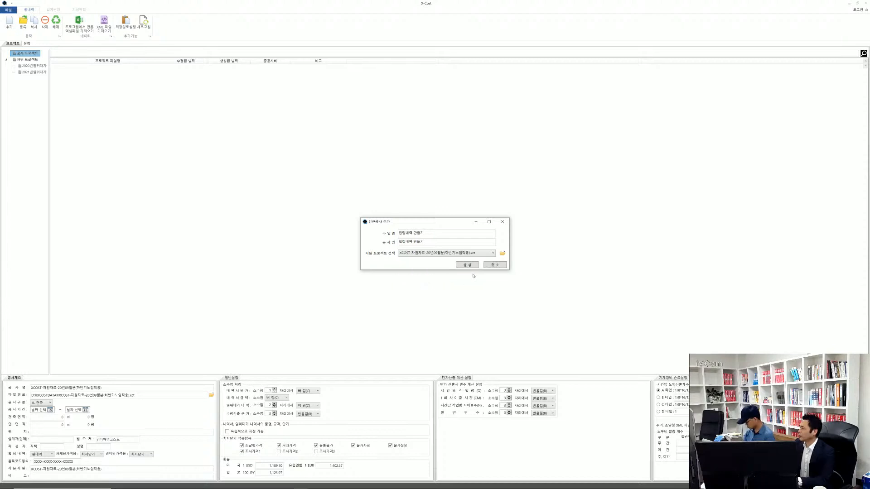
pyautogui.press('Return')
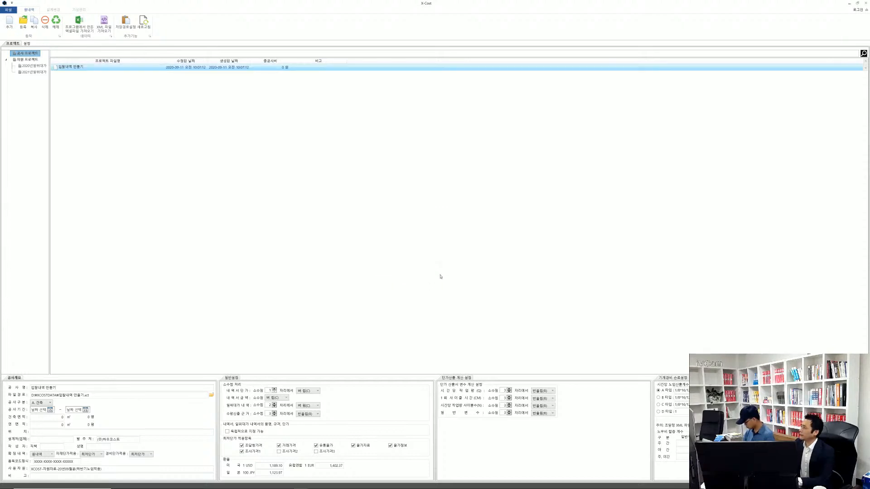
pyautogui.doubleClick(83, 68)
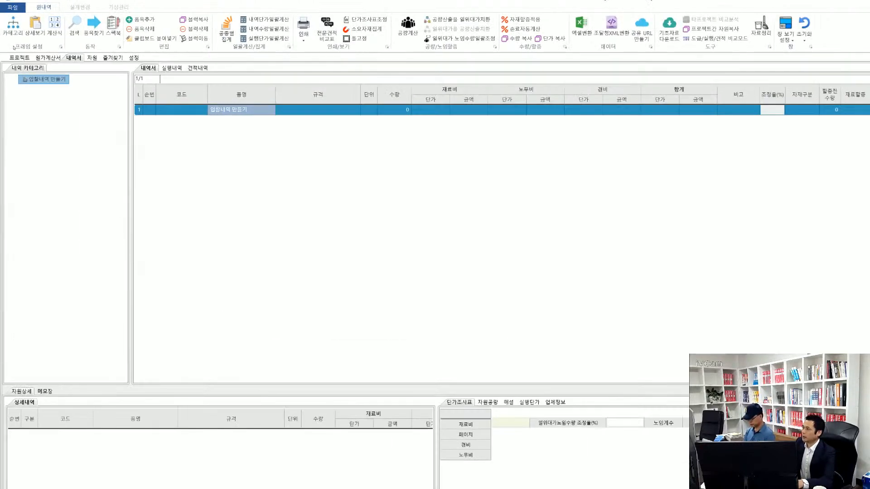
# - Try including 조사가격2 and 조사가격3 in the project's 최저단가 적용항목, and reopen its 내역서
pyautogui.click(19, 57)
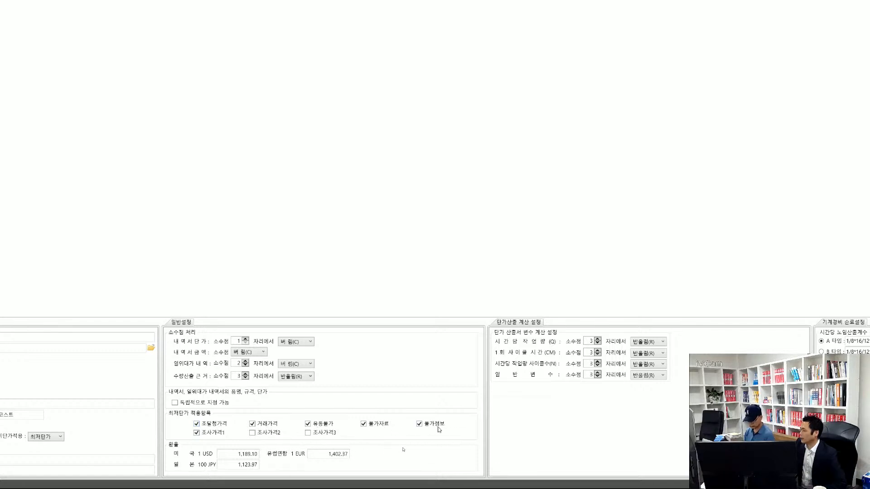
pyautogui.click(262, 436)
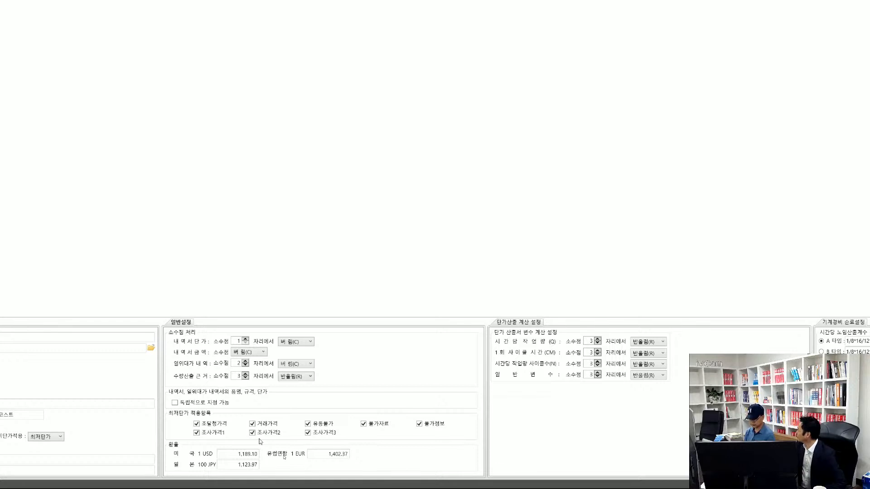
pyautogui.click(309, 435)
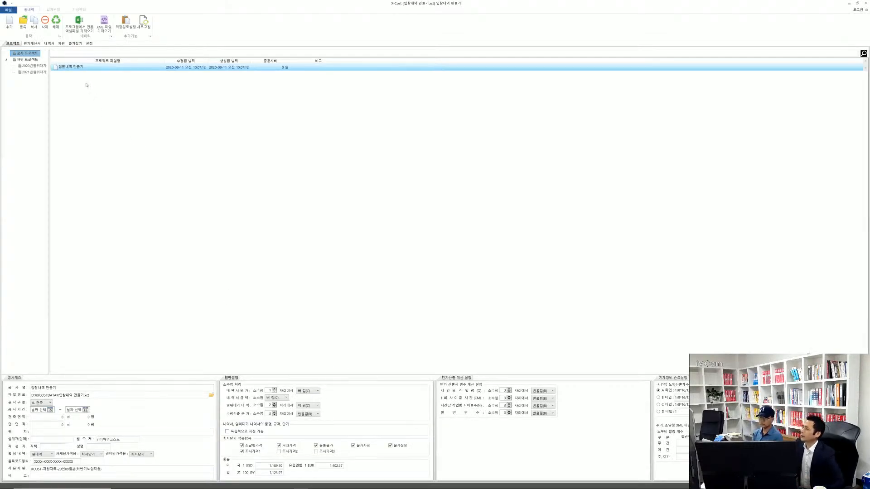
pyautogui.doubleClick(77, 69)
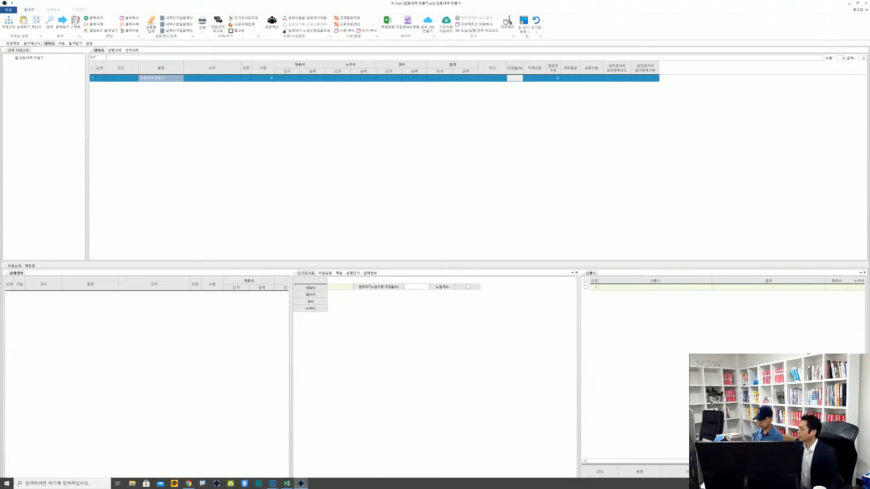
# - Switch to the Excel quantity takeoff sheet and insert a blank column before the 위치(명칭) column
pyautogui.click(287, 485)
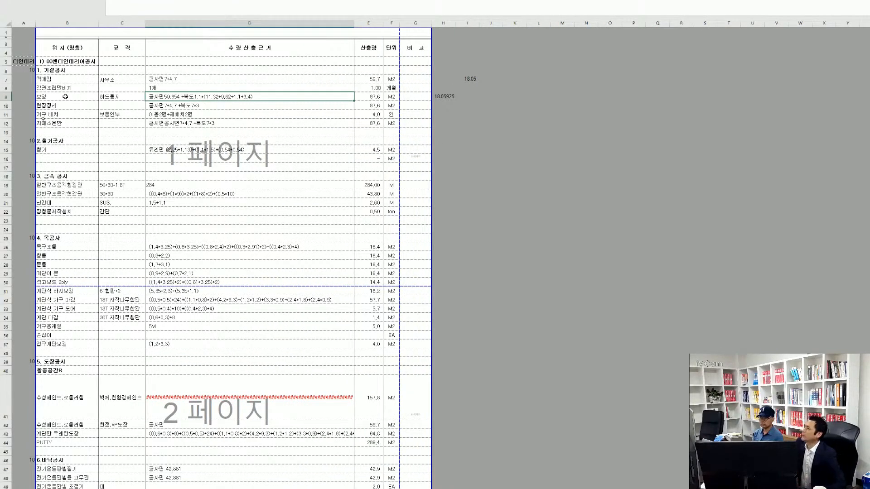
pyautogui.click(66, 98)
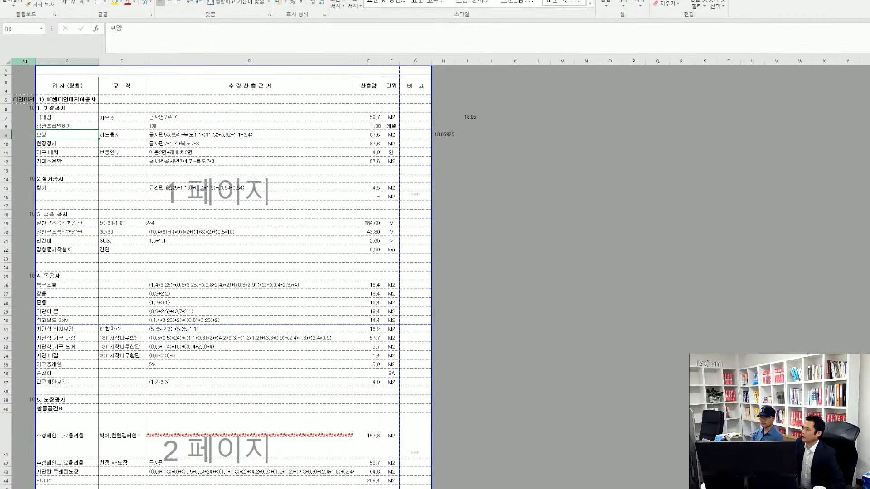
pyautogui.rightClick(47, 65)
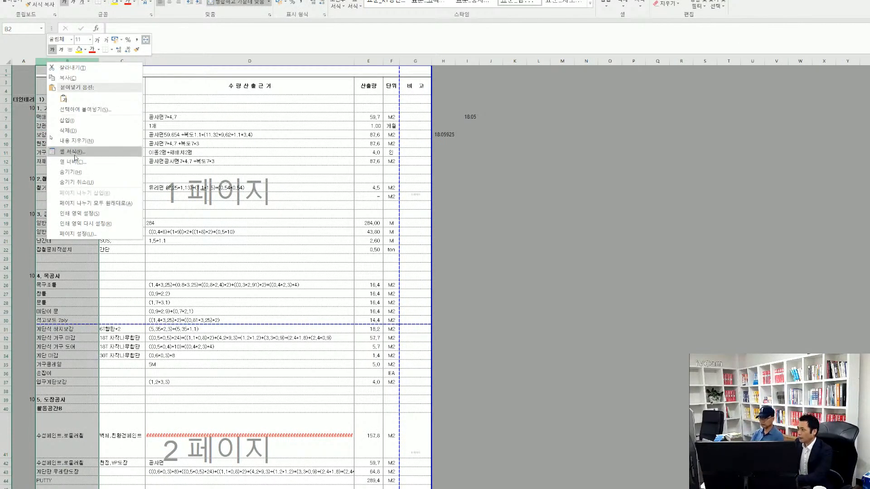
pyautogui.click(66, 120)
pyautogui.click(50, 170)
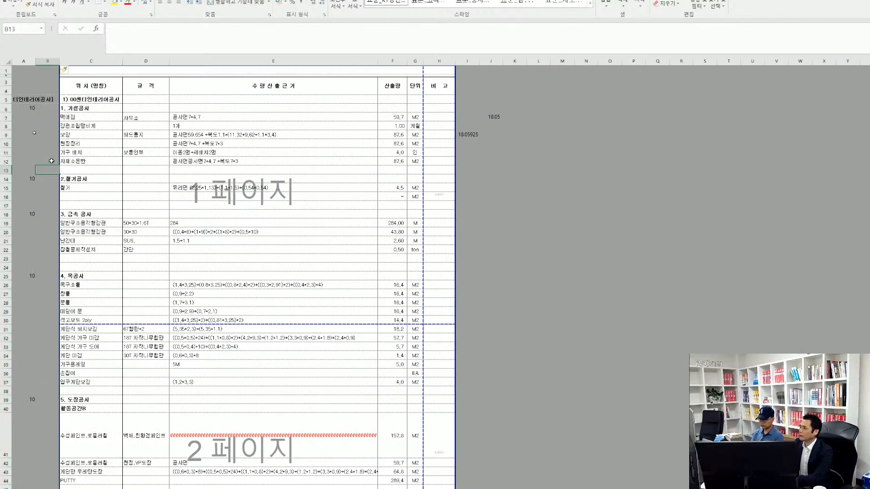
# - Enter the heading [ 건축공사] in cell B5 and widen column B to fit it
pyautogui.click(47, 109)
pyautogui.click(51, 99)
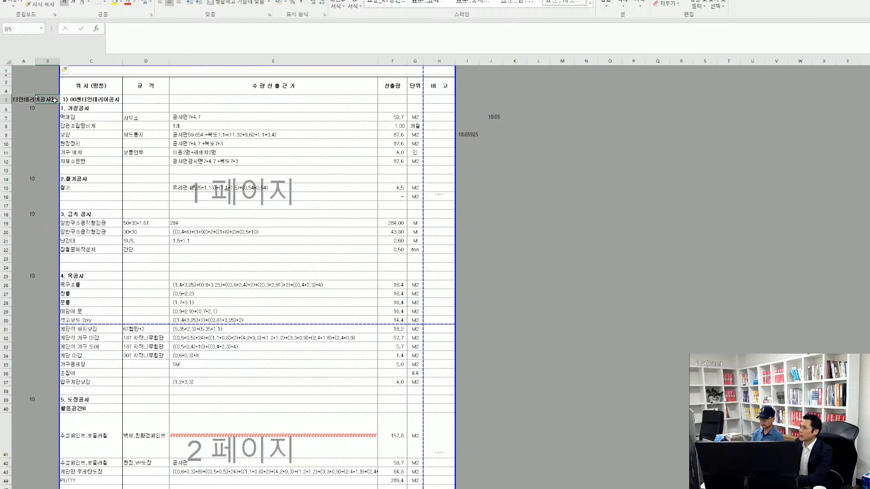
pyautogui.write('[')
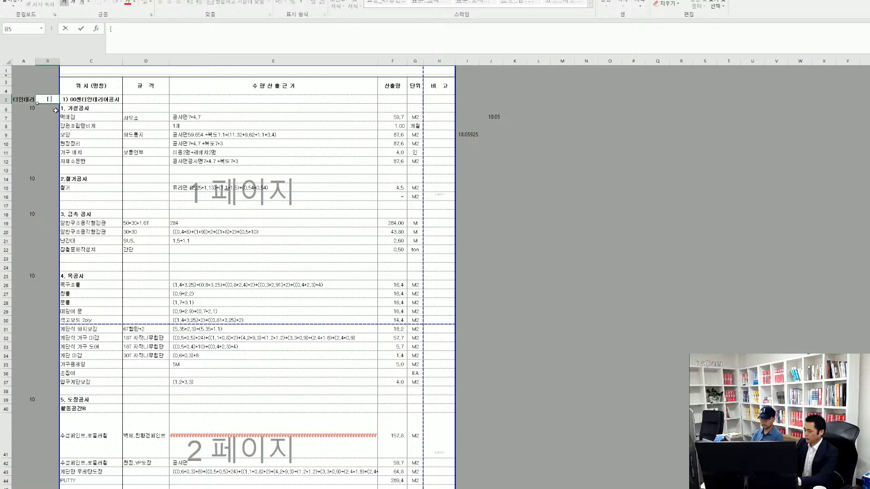
pyautogui.write('r')
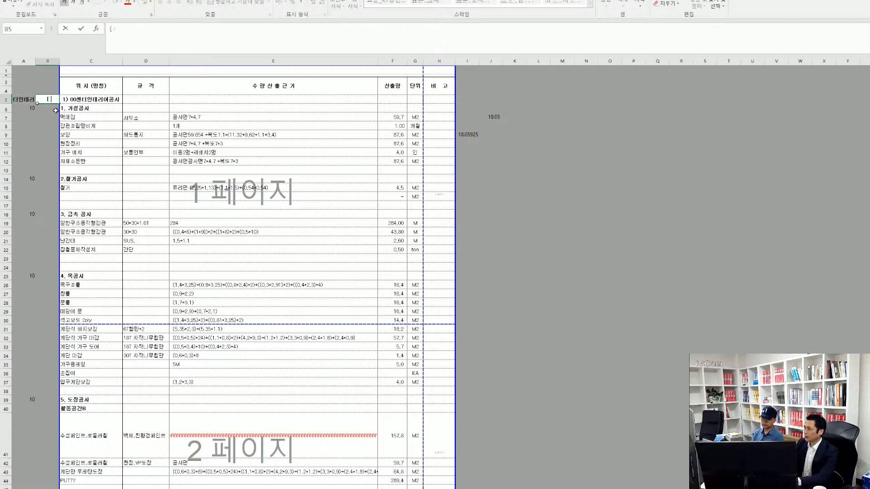
pyautogui.write('jscnrrhdtk')
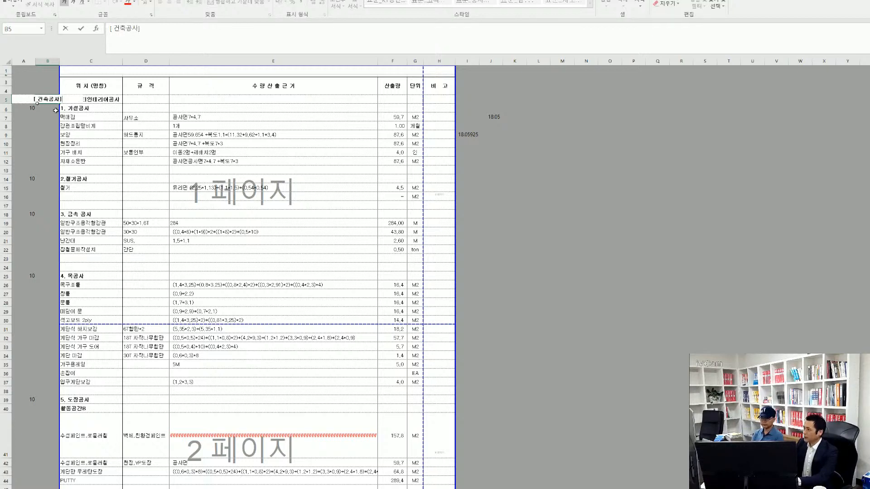
pyautogui.press('Return')
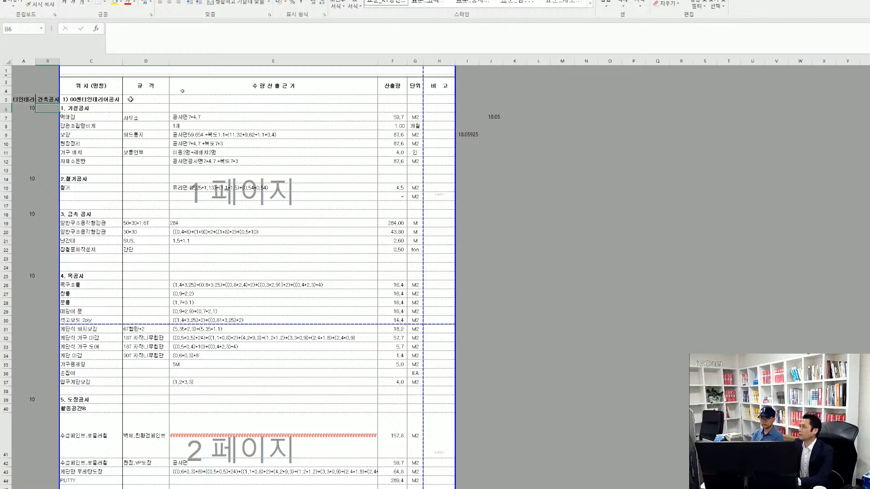
pyautogui.press('Up')
pyautogui.moveTo(60, 64); pyautogui.dragTo(76, 64)
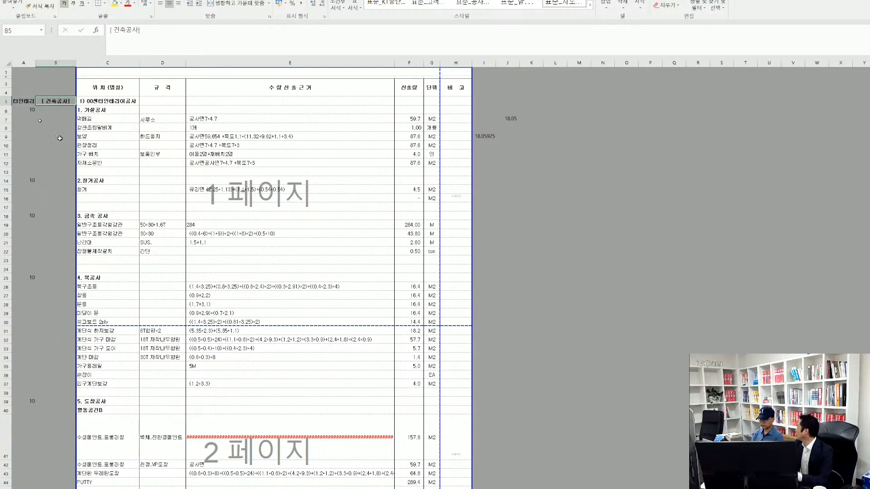
# - Copy the 10 markers of the work-section rows from column A, starting at A6, into column B from B6 down
pyautogui.click(27, 111)
pyautogui.click(60, 110)
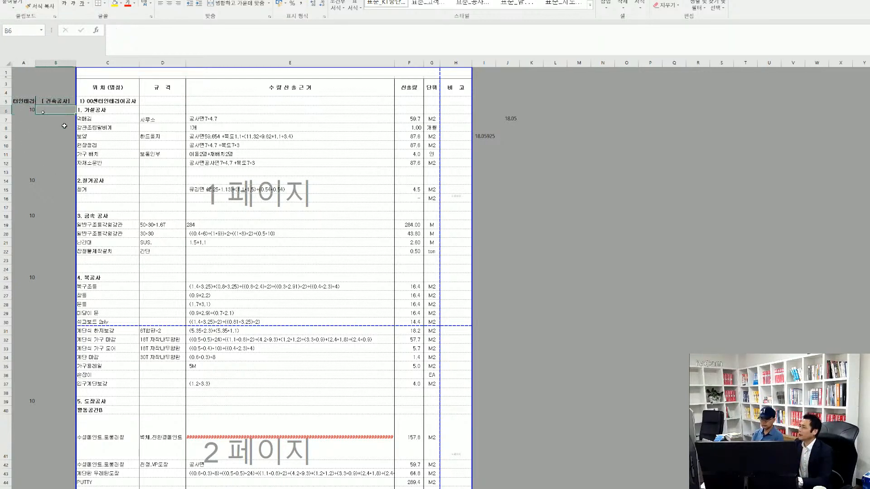
pyautogui.click(30, 110)
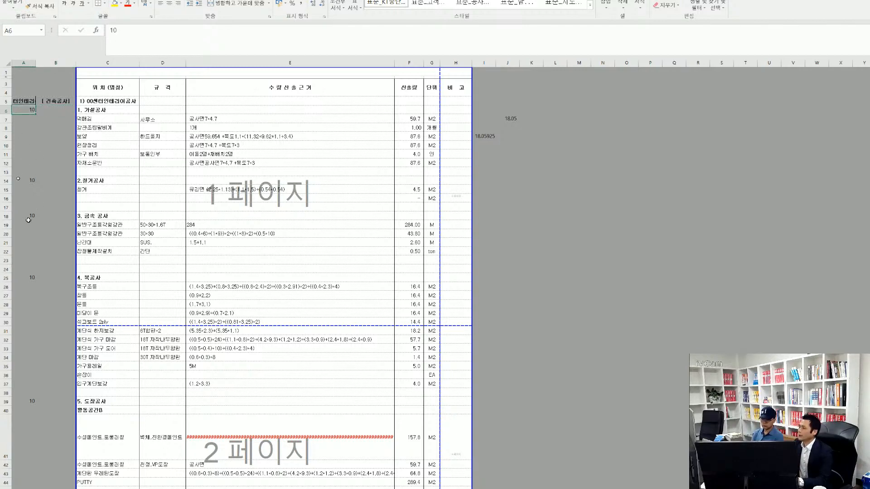
pyautogui.scroll(-5, 33, 221)
pyautogui.scroll(-19, 34, 221)
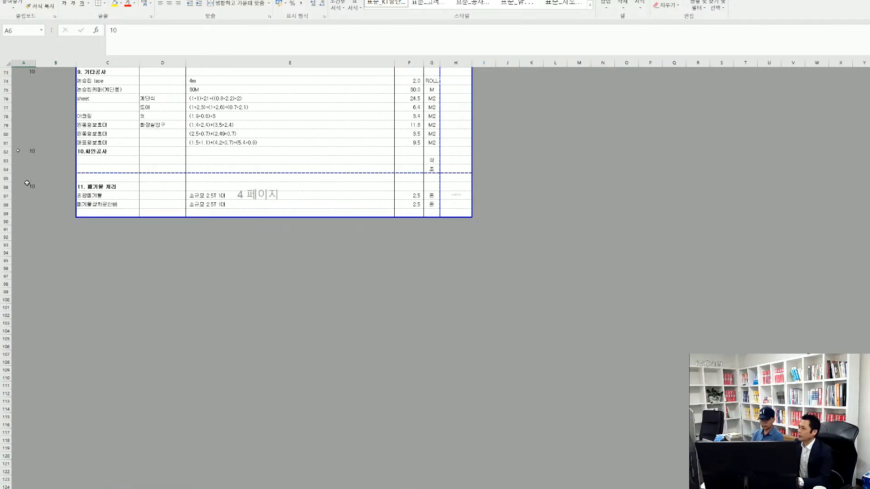
pyautogui.scroll(20, 54, 192)
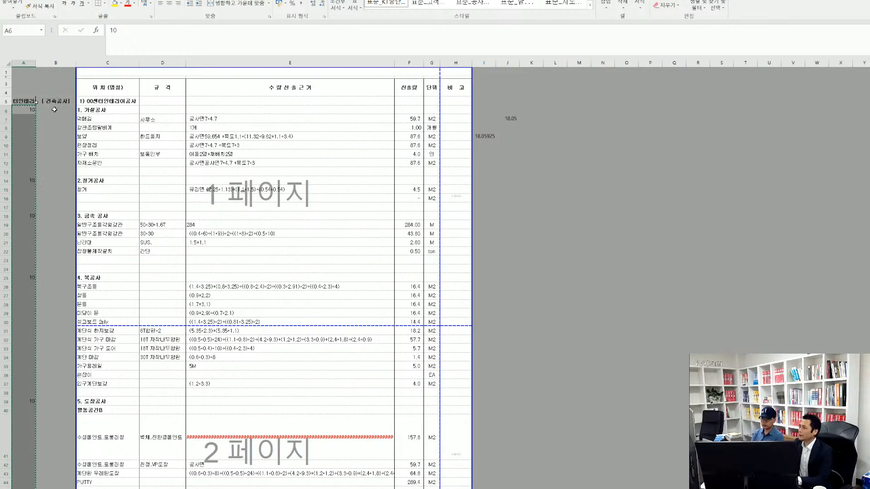
pyautogui.click(54, 109)
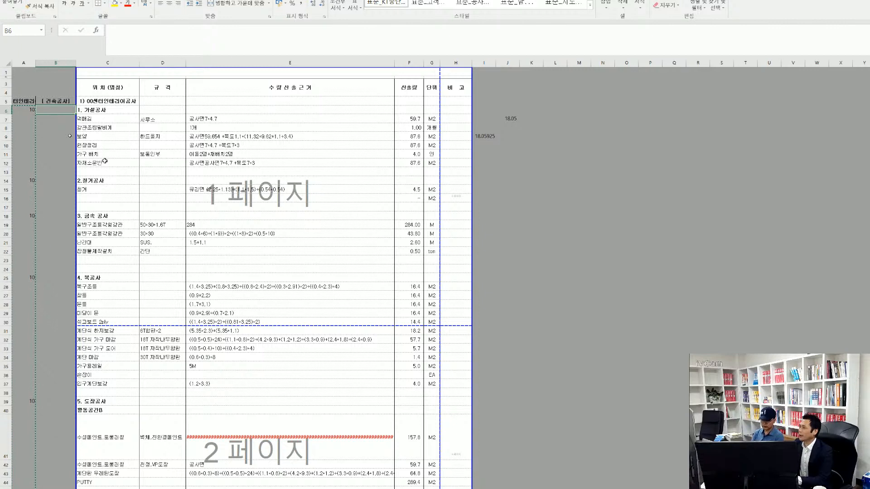
pyautogui.hotkey('ctrl', 'space')
pyautogui.hotkey('ctrl', 'v')
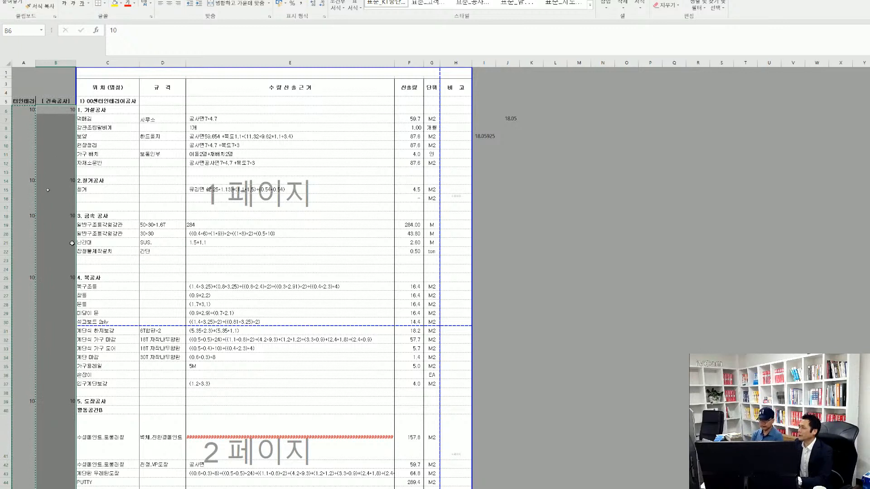
# - Copy columns B through G, from the new heading column to the 단위 column
pyautogui.click(67, 137)
pyautogui.moveTo(55, 63); pyautogui.dragTo(432, 116)
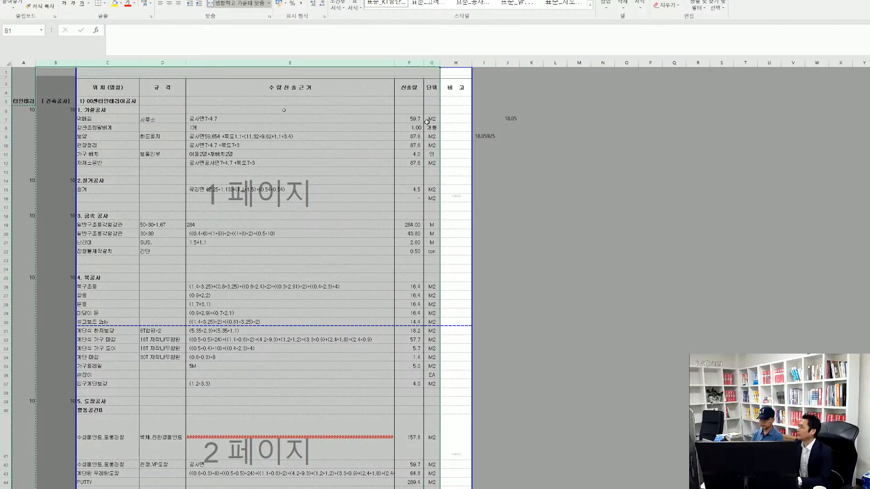
pyautogui.hotkey('ctrl', 'c')
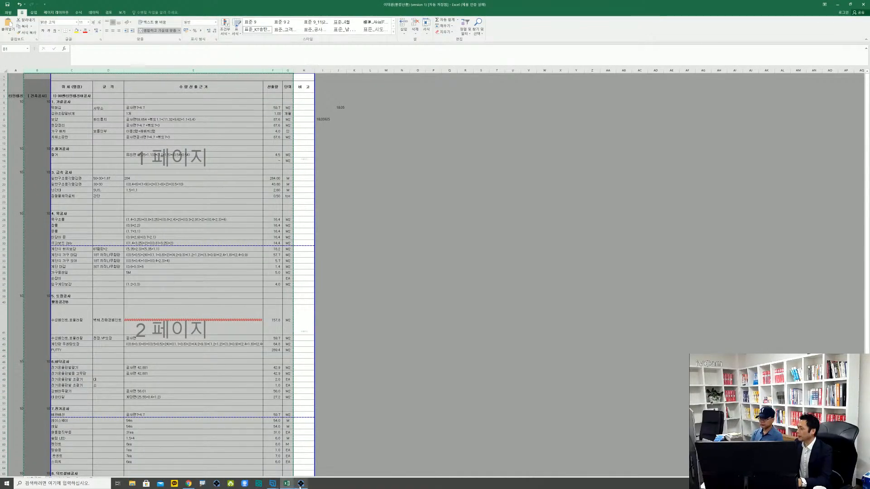
# - Switch to X-Cost, load the copied data with the 내역서's clipboard paste, and exclude the 위치(명칭) header row
pyautogui.click(301, 484)
pyautogui.click(122, 80)
pyautogui.click(156, 79)
pyautogui.click(190, 80)
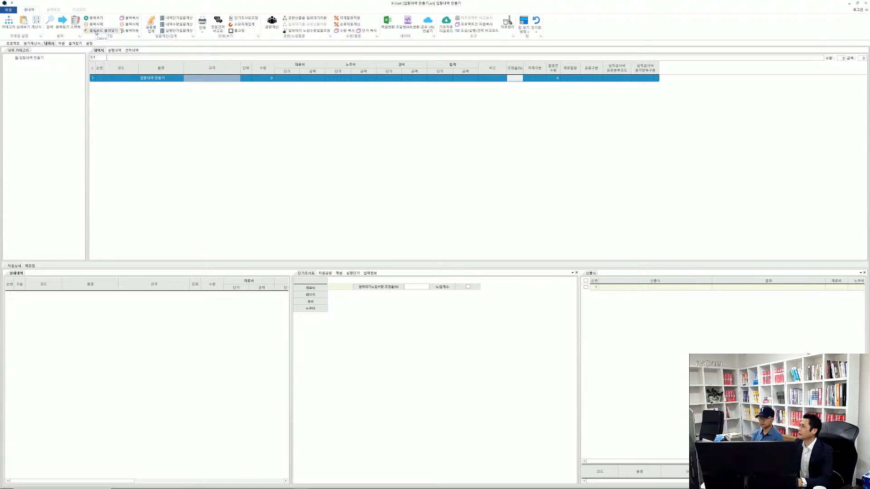
pyautogui.click(96, 30)
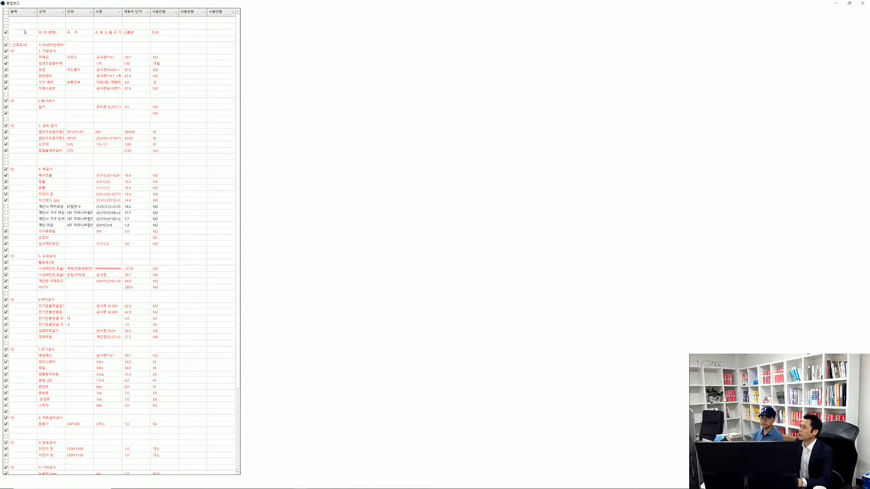
pyautogui.click(6, 32)
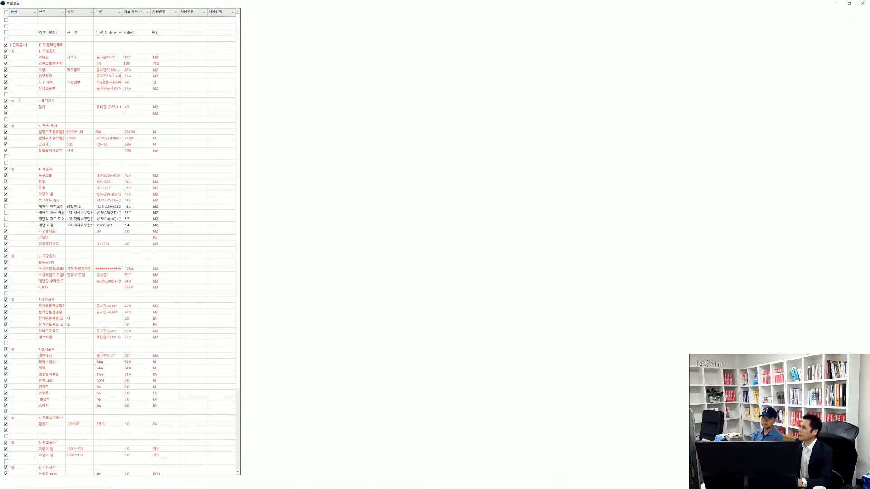
# - Map the first three pasted columns to 코드, 품목 and 규격 respectively
pyautogui.click(34, 12)
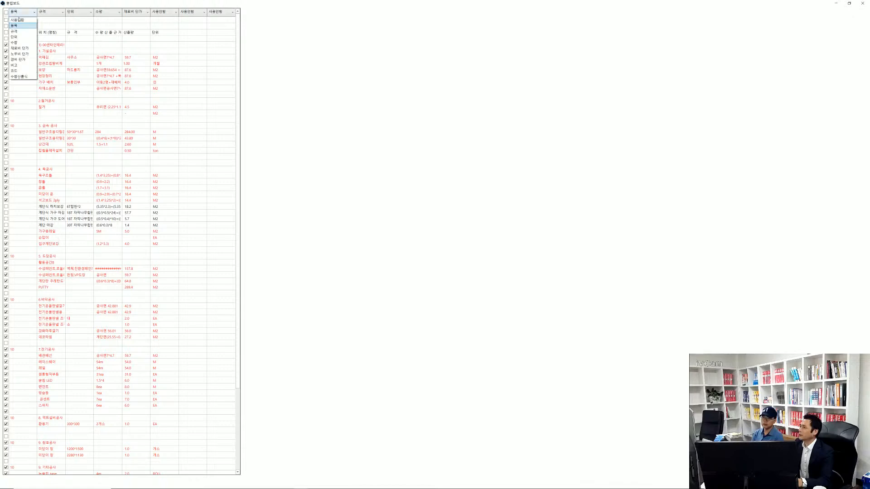
pyautogui.click(15, 71)
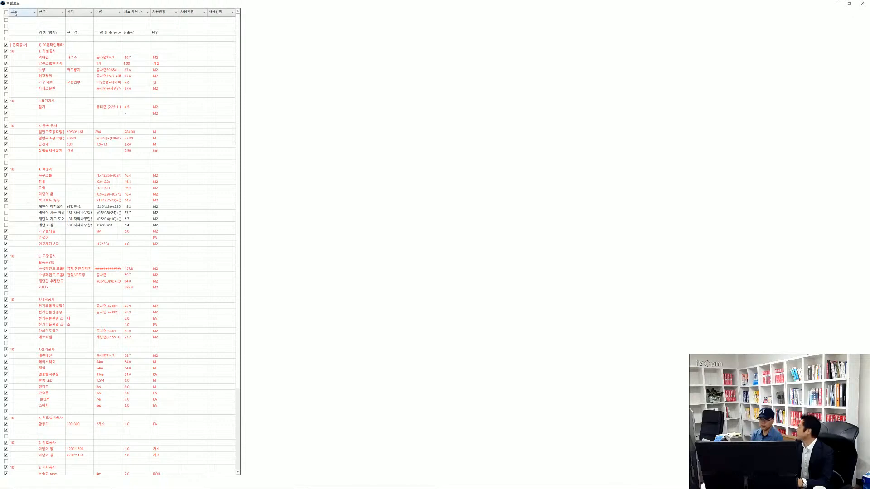
pyautogui.click(46, 21)
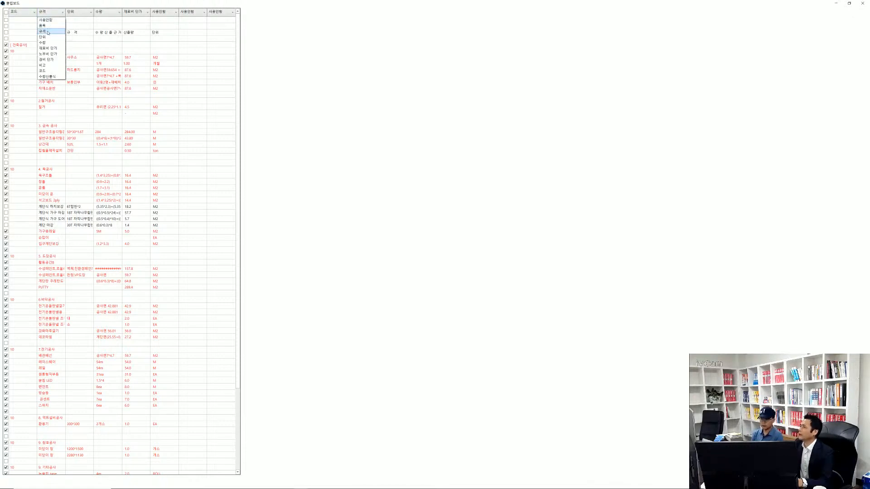
pyautogui.click(47, 25)
pyautogui.click(77, 16)
pyautogui.click(75, 32)
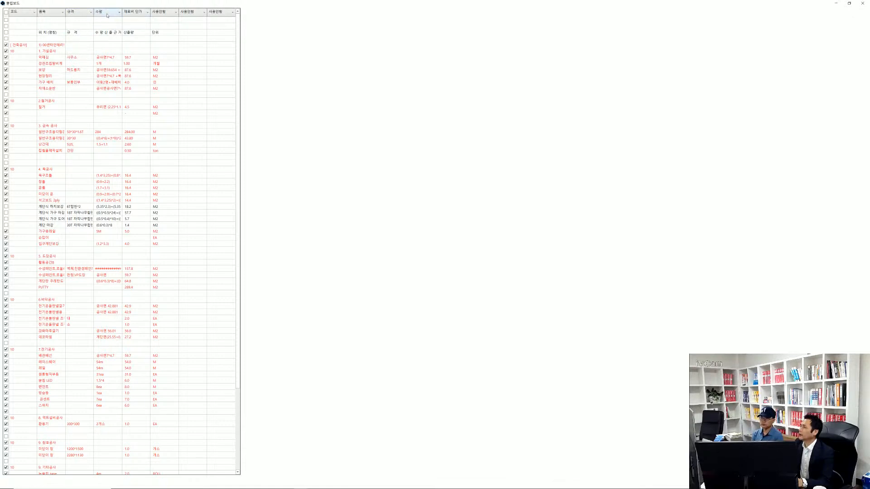
# - Set the 수량산출근거 column of the pasted data to 사용안함
pyautogui.click(107, 14)
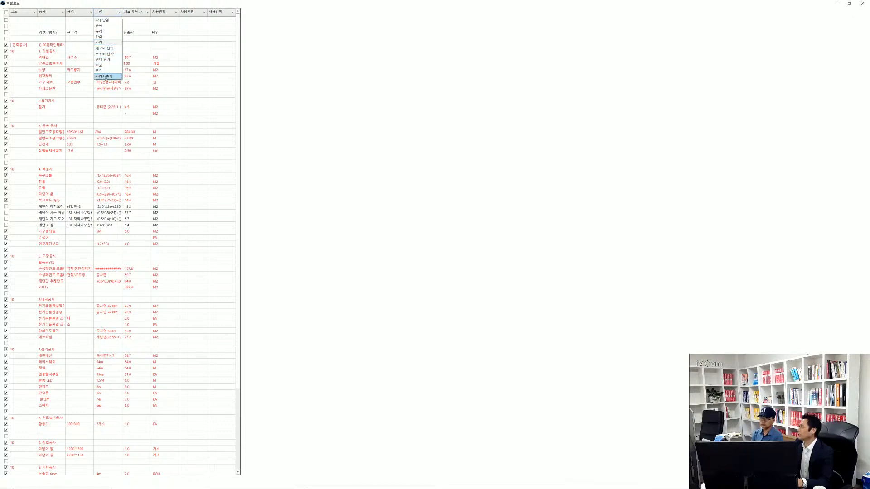
pyautogui.click(106, 76)
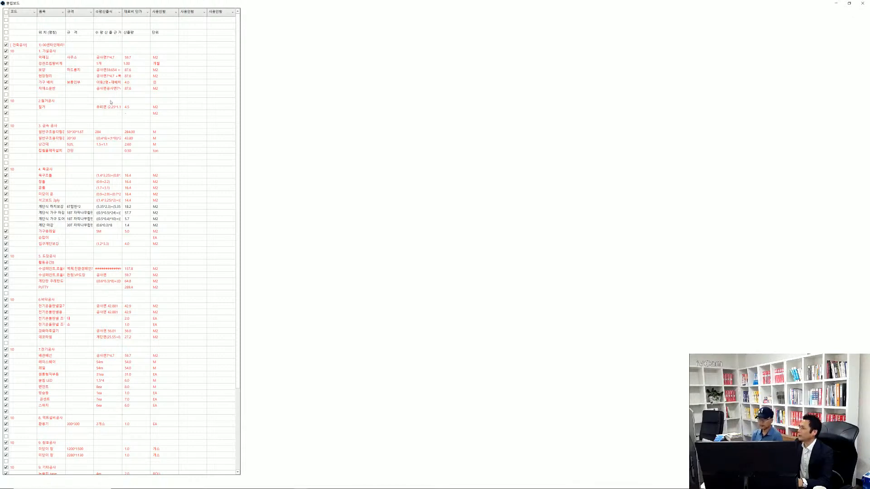
pyautogui.click(107, 12)
pyautogui.click(107, 20)
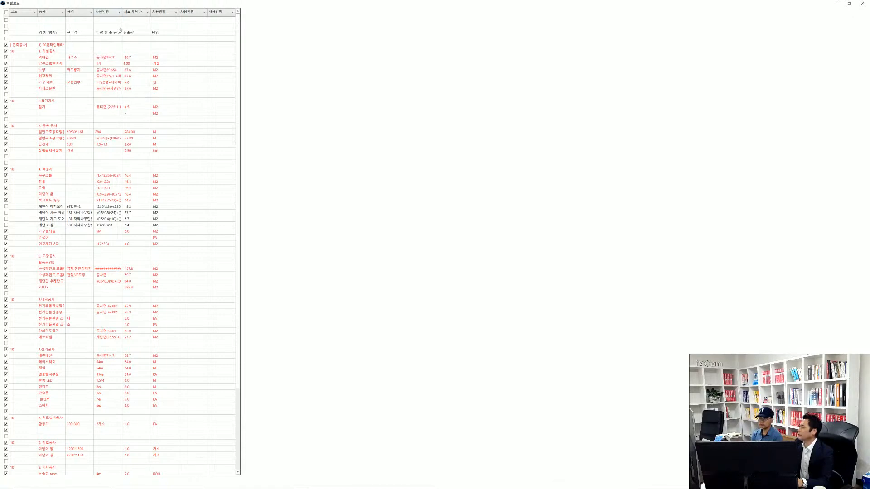
# - Map the 산출량 column to 수량 and the last filled column to 단위, and complete the import into the 내역서
pyautogui.click(134, 12)
pyautogui.click(131, 44)
pyautogui.click(157, 15)
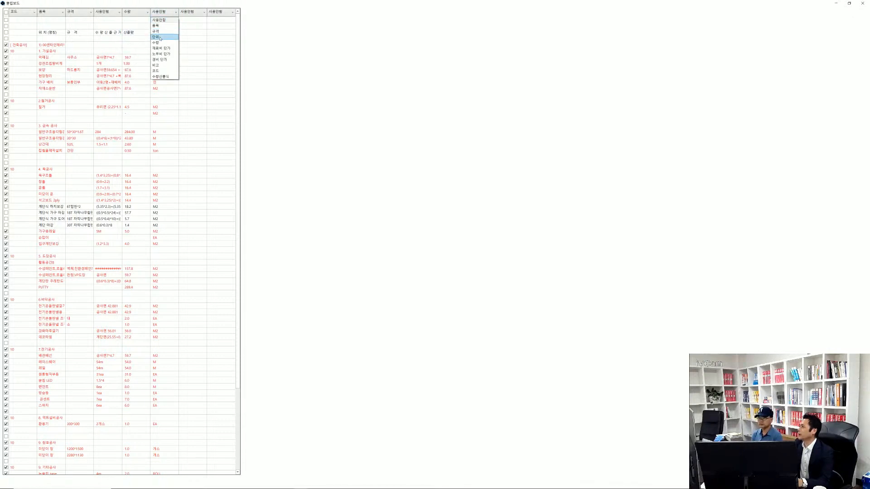
pyautogui.click(160, 37)
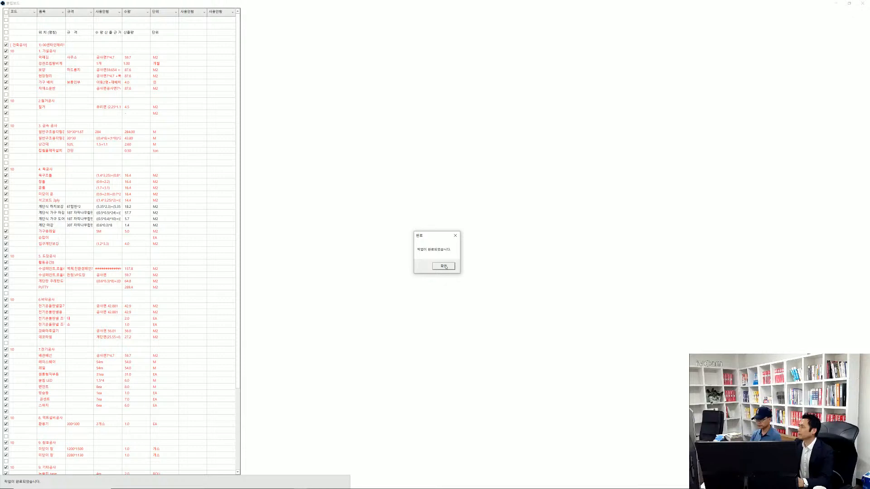
pyautogui.click(446, 267)
pyautogui.scroll(-3, 334, 203)
pyautogui.scroll(7, 334, 203)
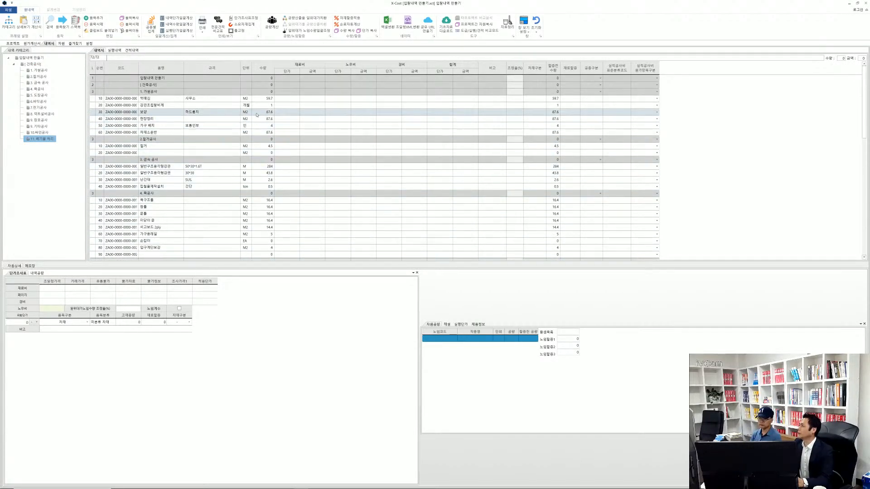
# - Set the 노무비 단가 of the 먹매김 item under 1. 가설공사 to 1,200
pyautogui.click(242, 113)
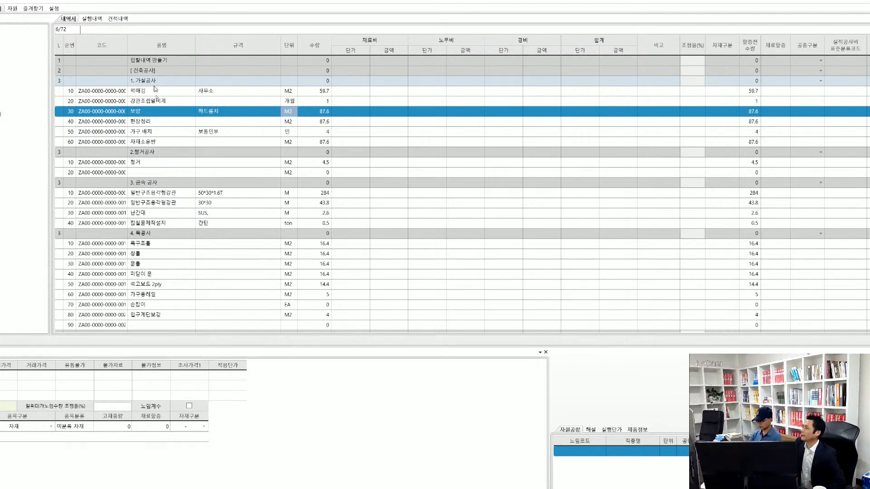
pyautogui.click(357, 94)
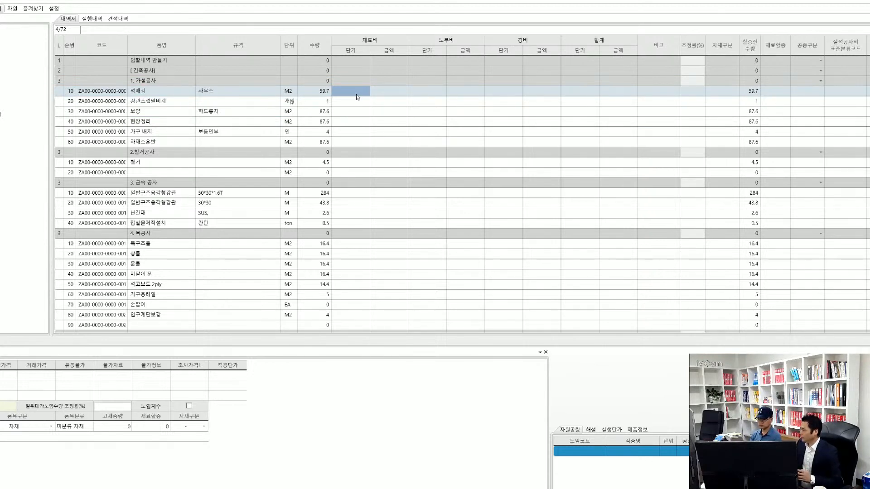
pyautogui.click(350, 90)
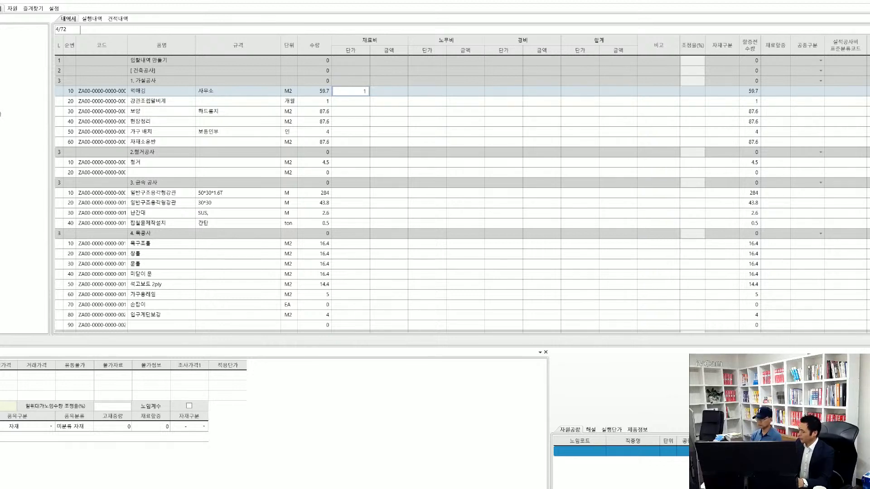
pyautogui.press('Escape')
pyautogui.press('Right')
pyautogui.press('Right')
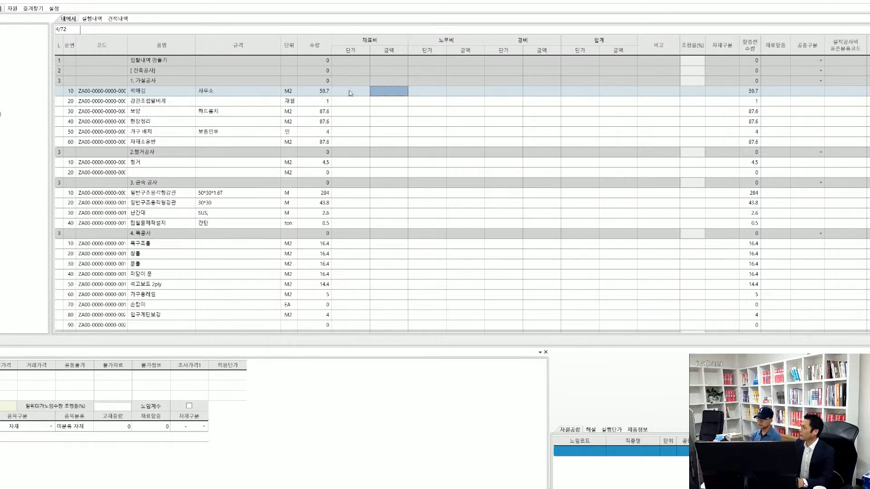
pyautogui.write('1,2')
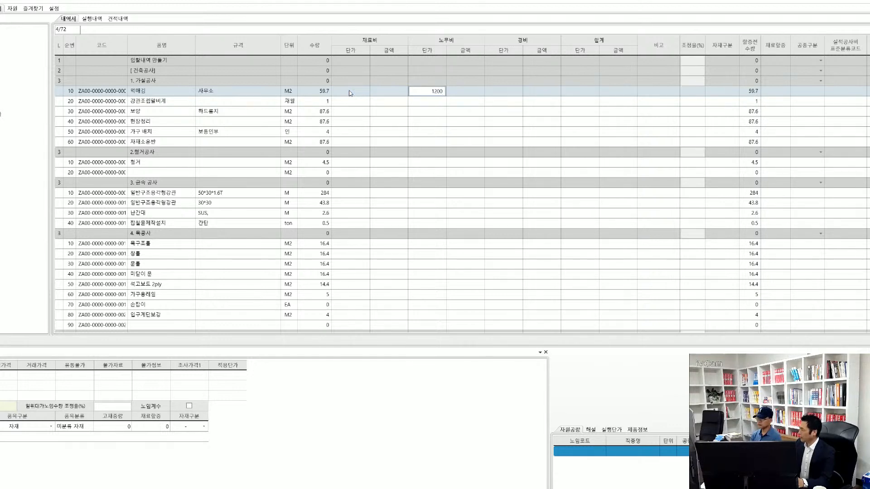
pyautogui.write('00')
pyautogui.press('Return')
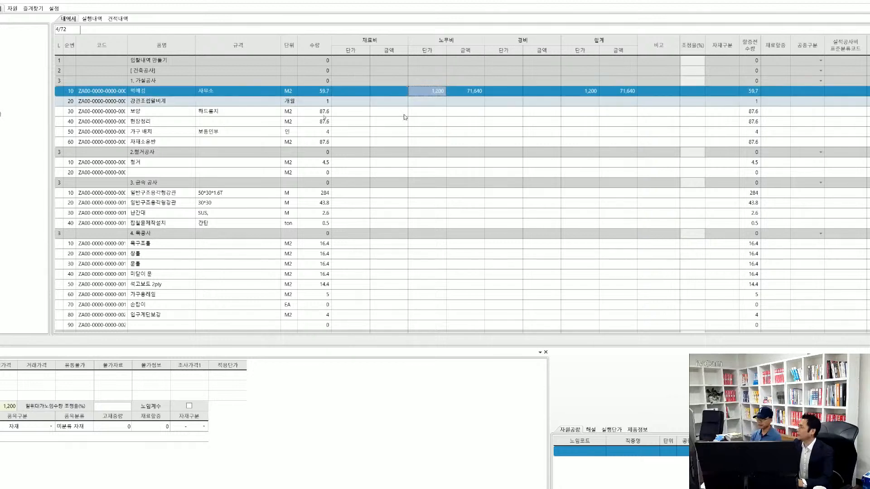
# - Set the 강관조립말비계 item's 재료비 단가 to 4,000 and its 노무비 단가 to 3,000
pyautogui.click(433, 106)
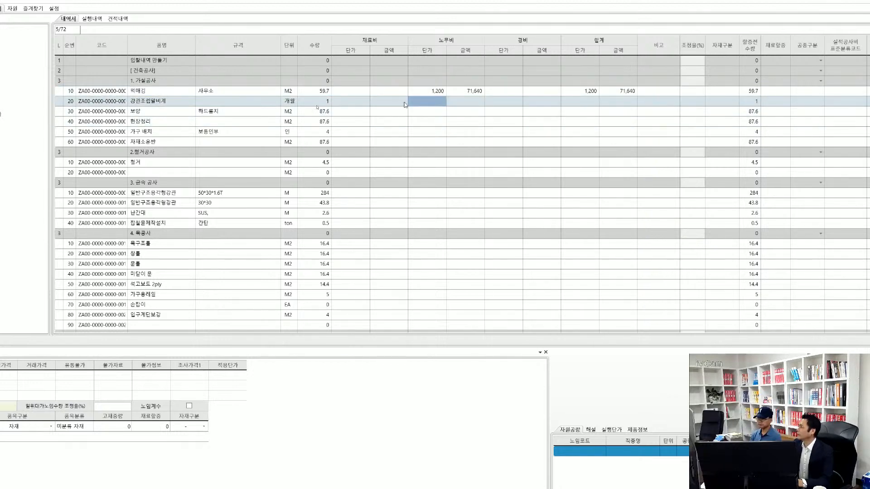
pyautogui.click(364, 108)
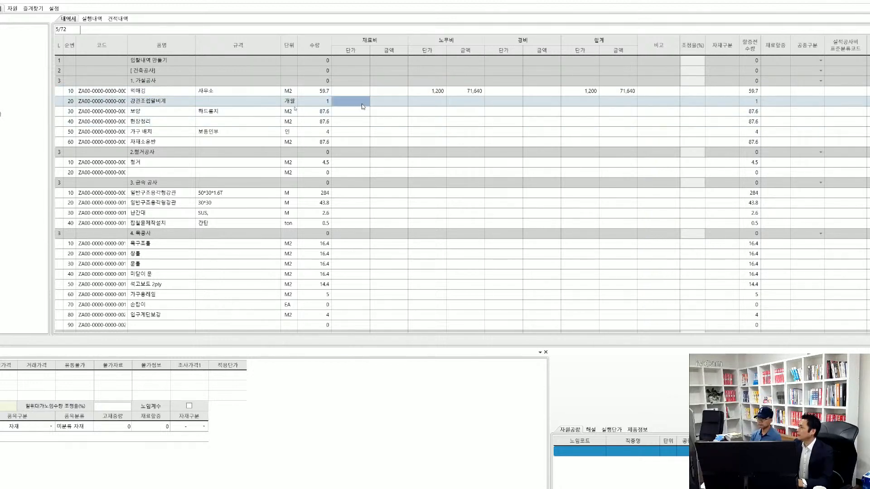
pyautogui.write('4000')
pyautogui.press('Return')
pyautogui.press('Right')
pyautogui.press('Right')
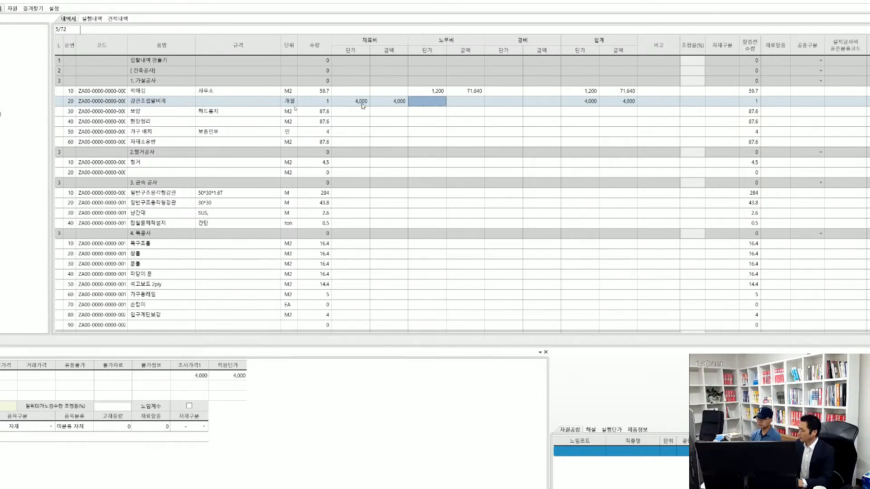
pyautogui.write('3,')
pyautogui.write('000')
pyautogui.press('Return')
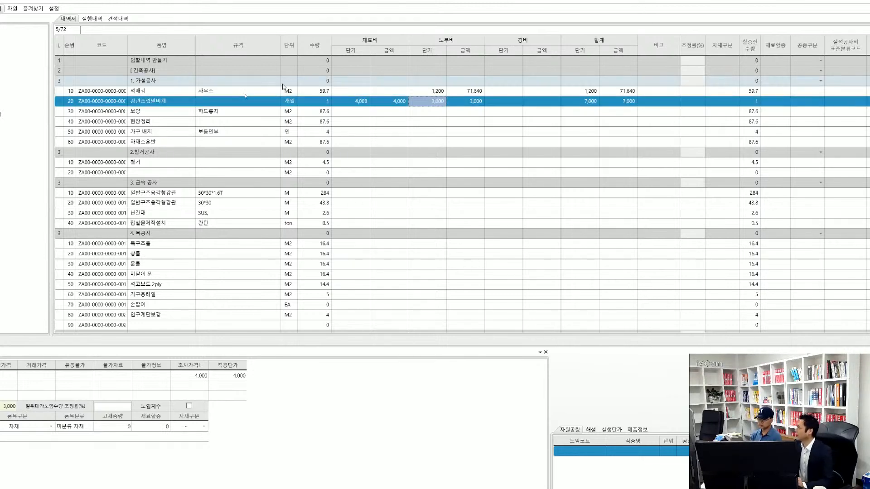
# - Overwrite the 먹매김 노무비 단가 and the 강관조립말비계 재료비 단가 with 1,000 each in the 내역서
pyautogui.click(441, 91)
pyautogui.write('1000')
pyautogui.press('Return')
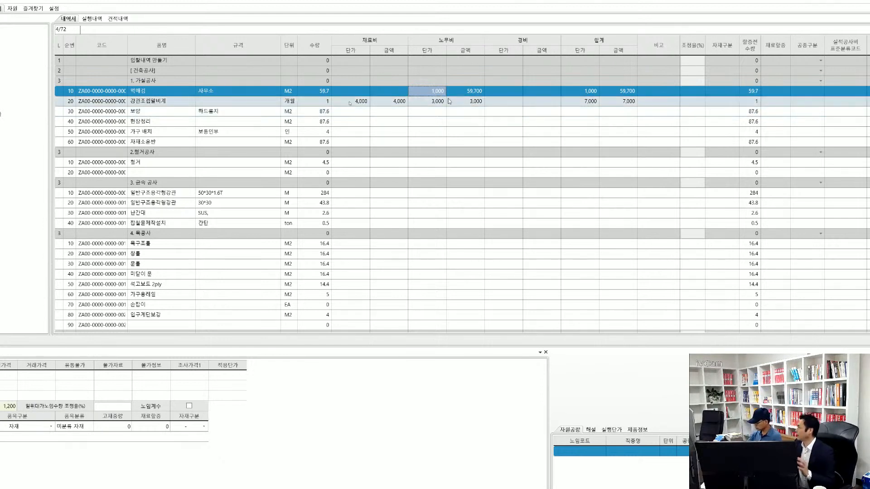
pyautogui.click(360, 103)
pyautogui.write('1')
pyautogui.press('Return')
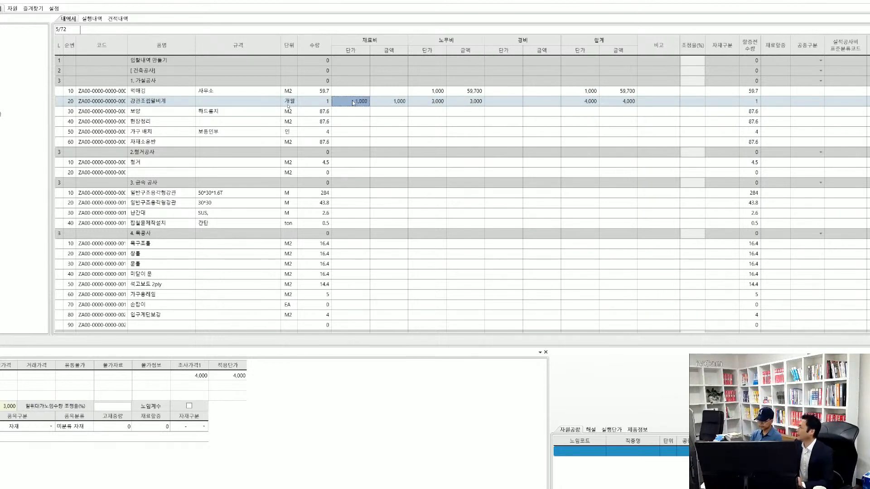
pyautogui.click(400, 104)
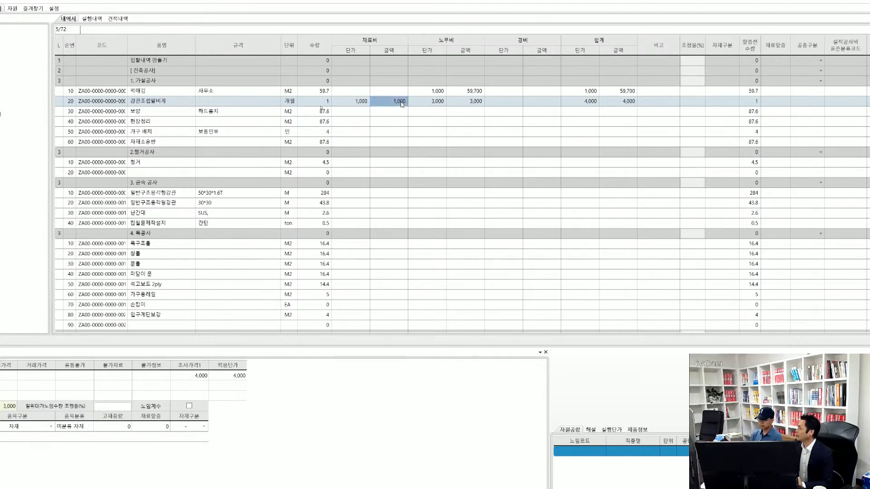
# - Recalculate the 강관조립말비계 row and the 먹매김 row from their price survey data with 현내역 계산
pyautogui.click(352, 105)
pyautogui.rightClick(353, 105)
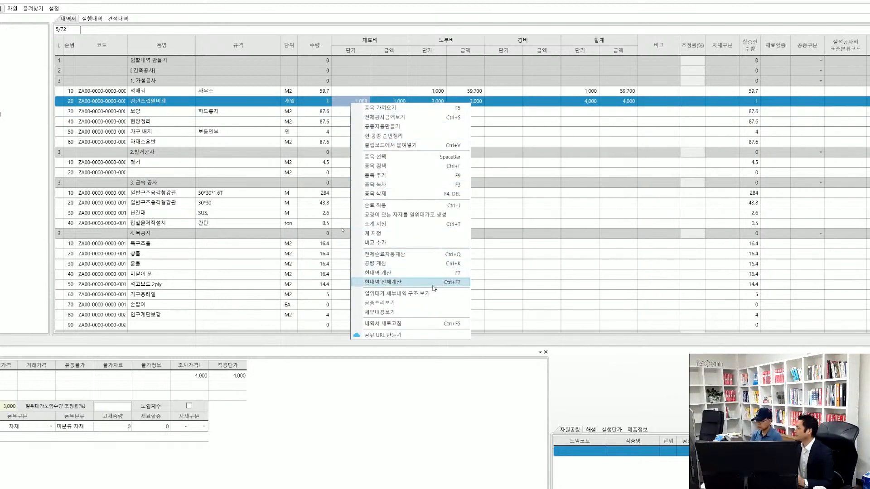
pyautogui.click(435, 279)
pyautogui.click(251, 108)
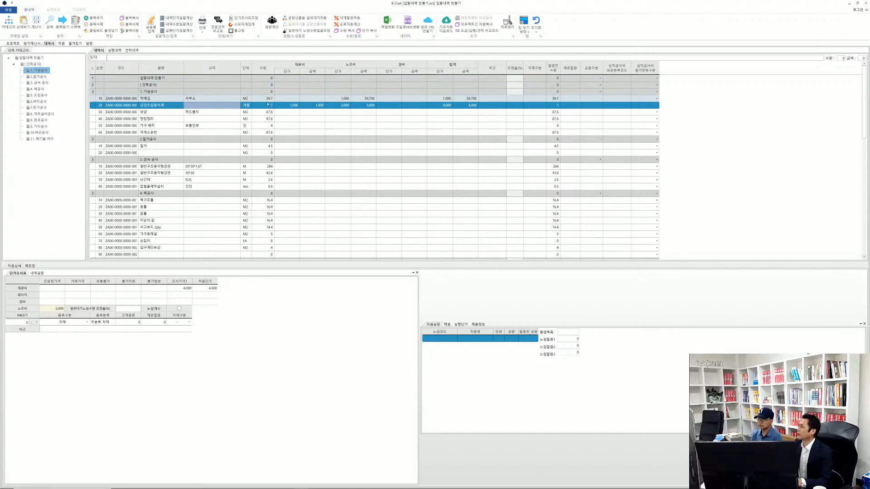
pyautogui.click(263, 104)
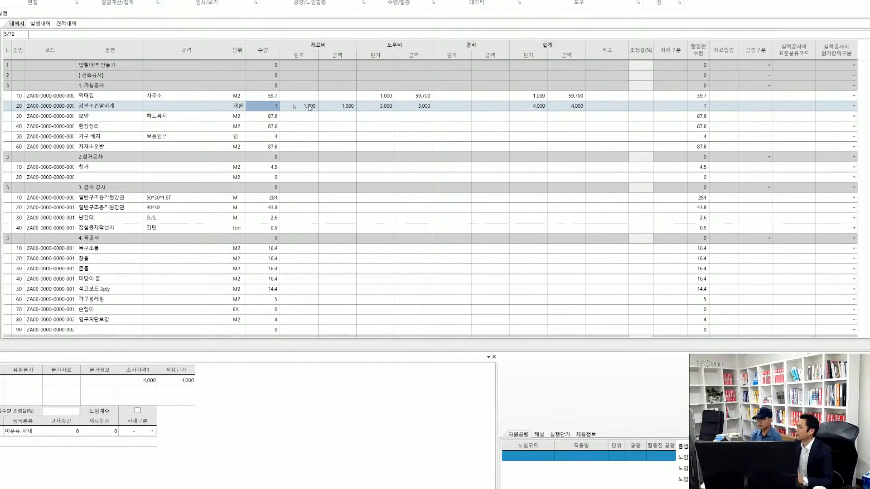
pyautogui.rightClick(310, 108)
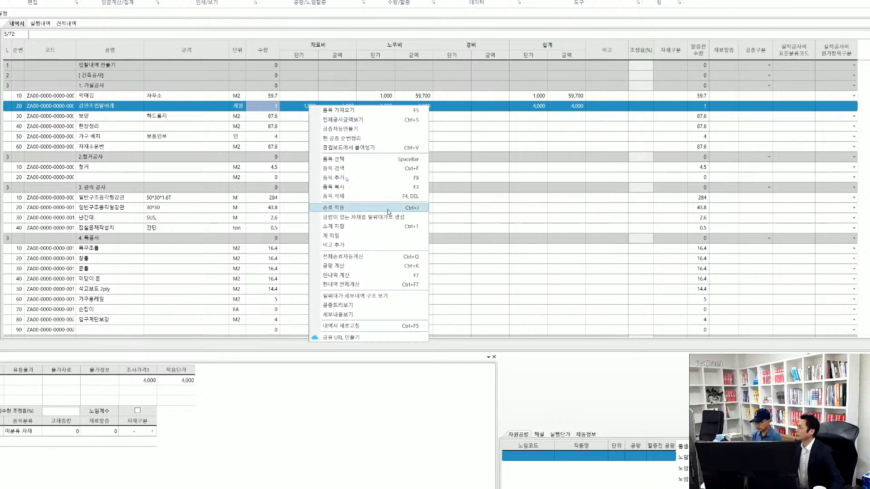
pyautogui.click(375, 276)
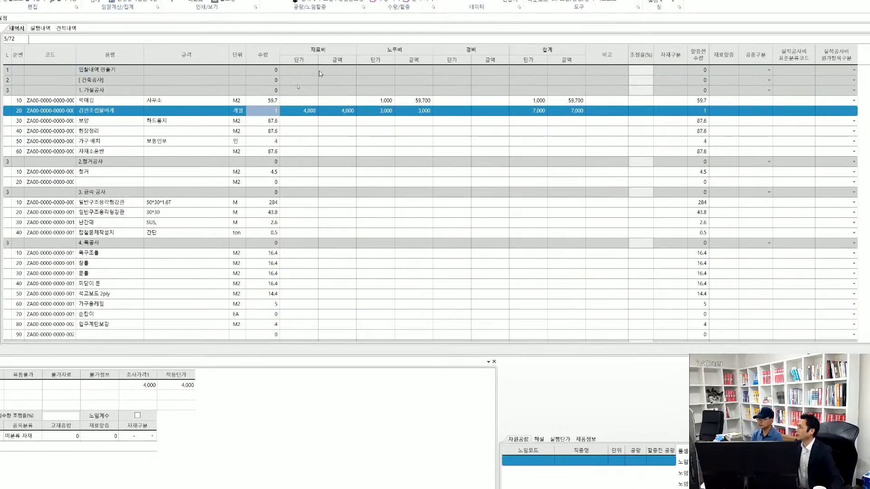
pyautogui.rightClick(304, 104)
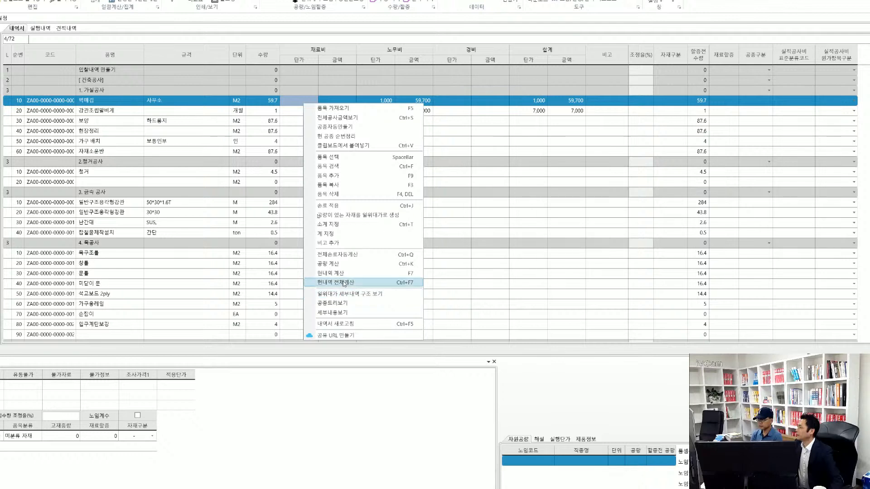
pyautogui.click(349, 273)
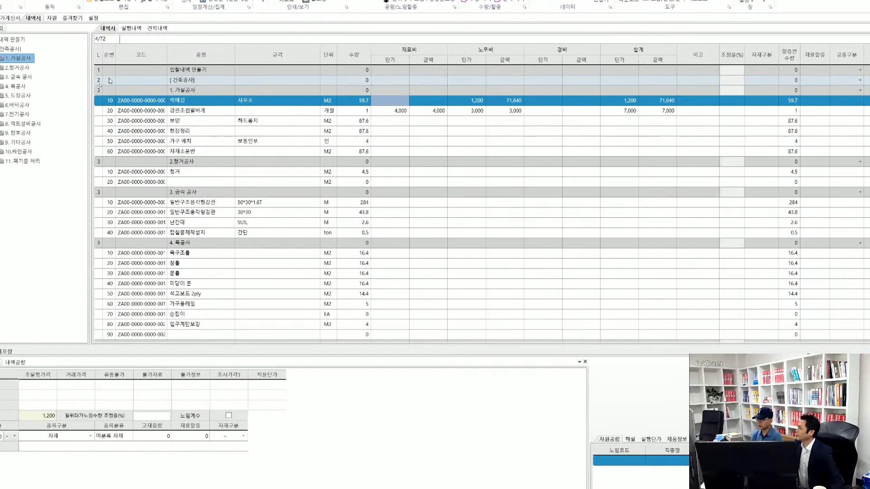
# - Set the 노무비 of the 먹매김 item to 1,500 in its 단가조사표
pyautogui.click(240, 103)
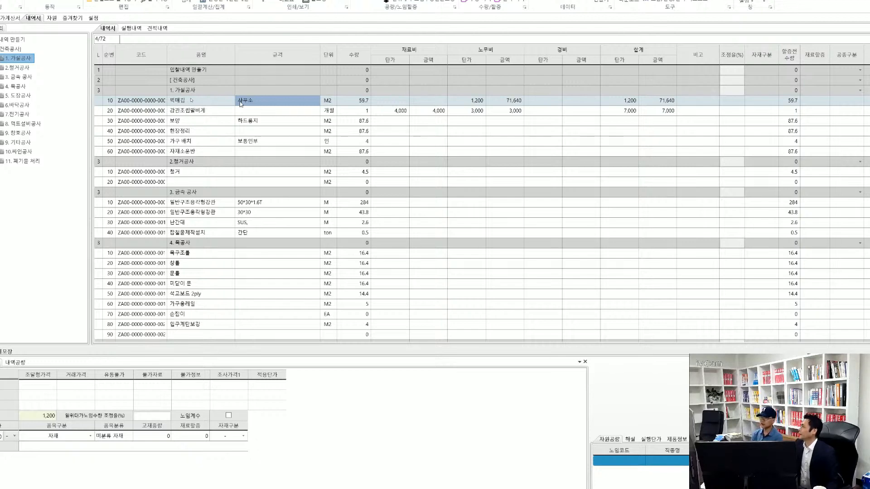
pyautogui.click(250, 103)
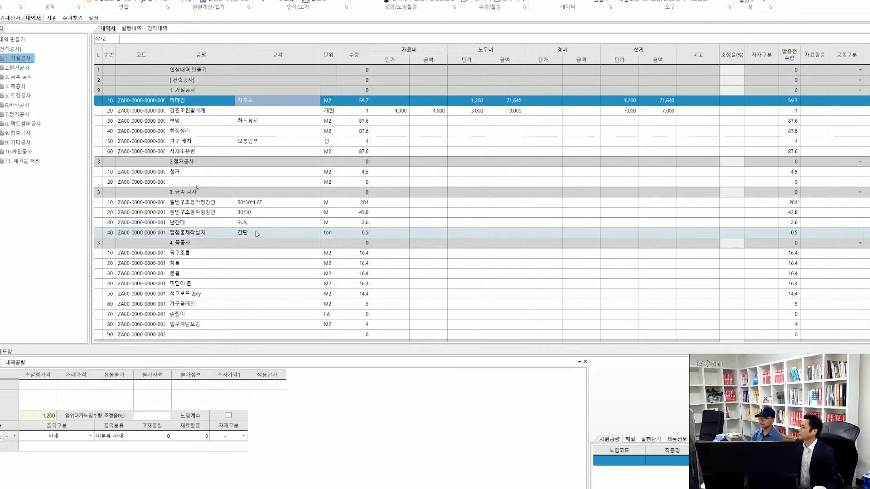
pyautogui.click(89, 416)
pyautogui.write('15')
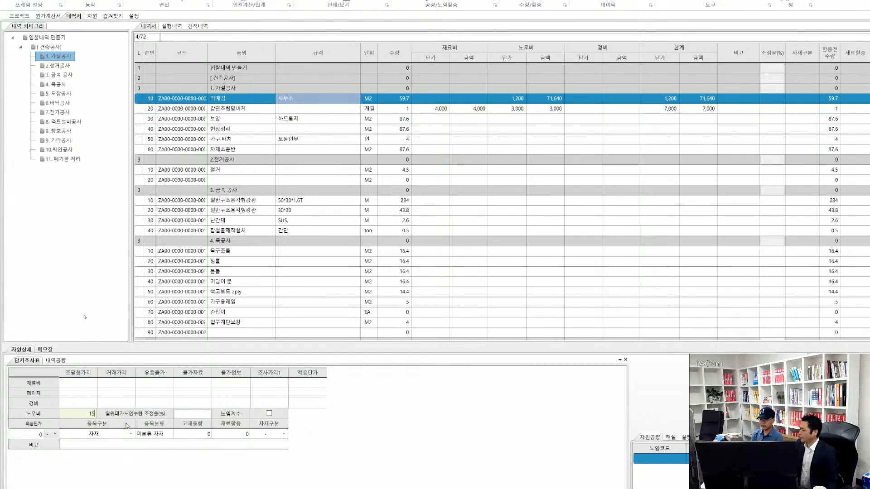
pyautogui.press('Return')
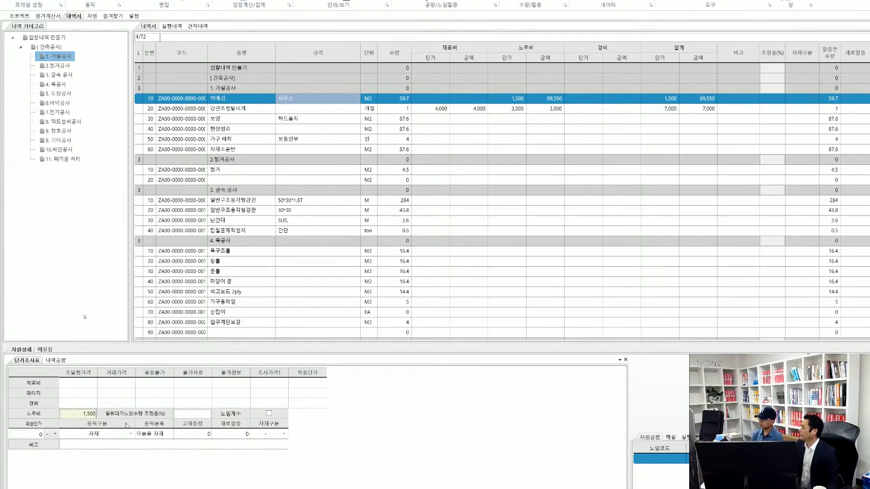
# - Overwrite the 먹매김 item's 노무비 단가 with 1,000 in the 내역서 and recalculate the row with 현내역 계산
pyautogui.click(516, 101)
pyautogui.click(517, 101)
pyautogui.write('100')
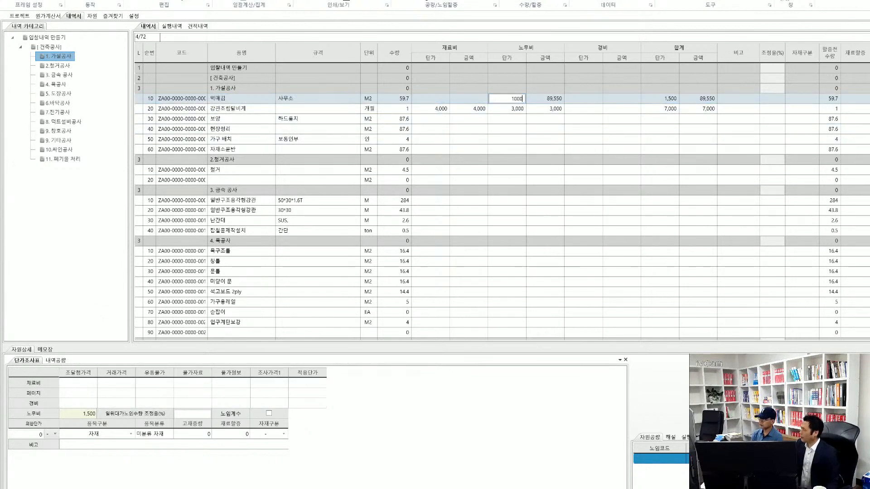
pyautogui.press('Return')
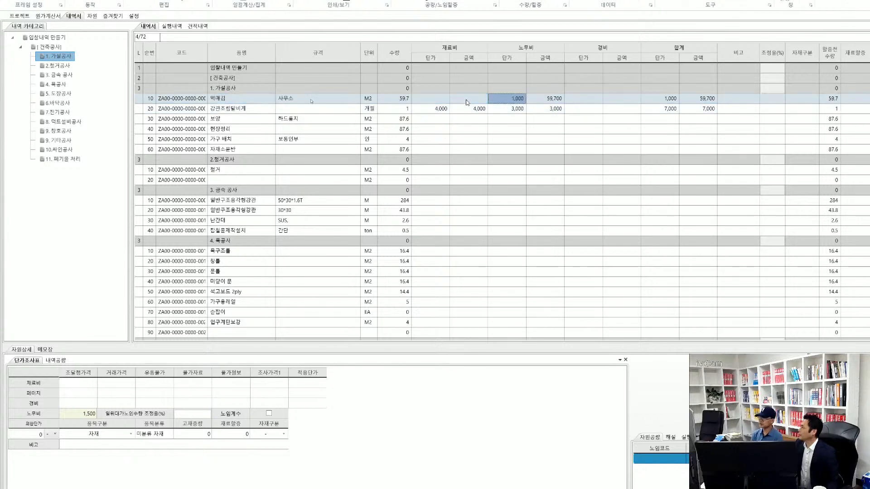
pyautogui.rightClick(470, 104)
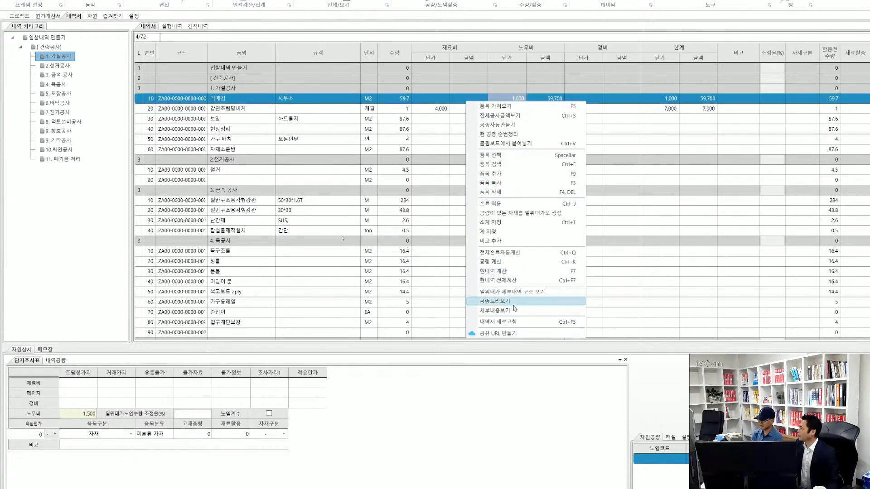
pyautogui.click(524, 274)
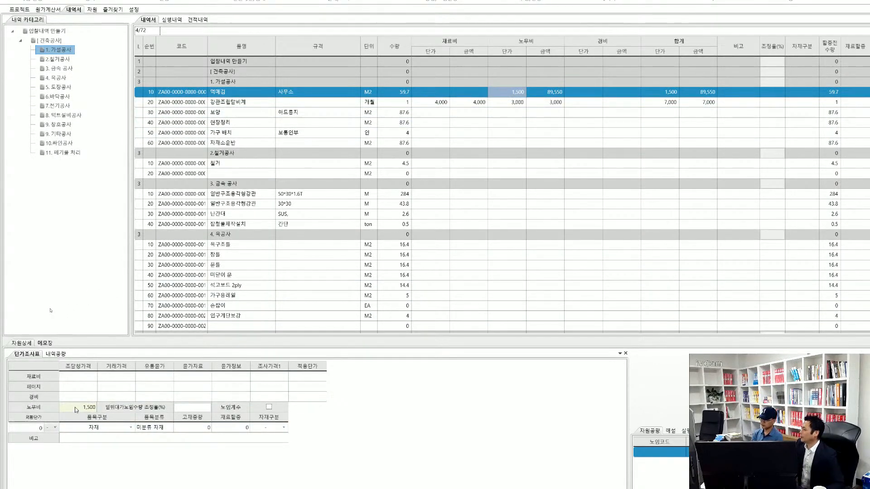
# - Set the 노무비 of the 먹매김 item to 1,000 in its 단가조사표
pyautogui.click(75, 413)
pyautogui.write('1,')
pyautogui.write('000')
pyautogui.press('Return')
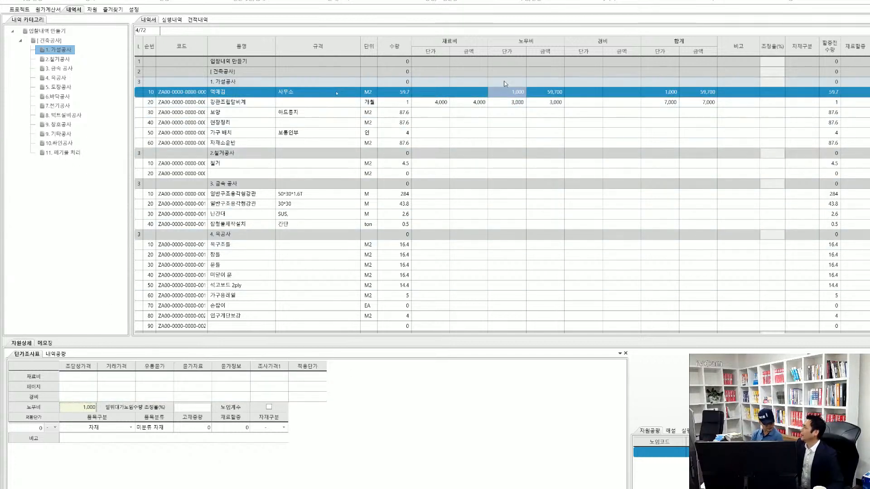
# - Hide the 상세보기 pane so the 내역서 item list fills the window
pyautogui.click(482, 94)
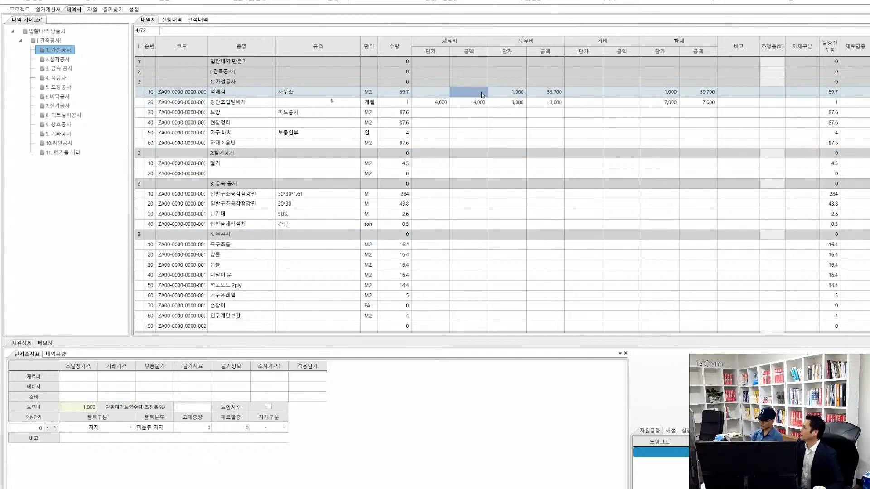
pyautogui.click(530, 97)
pyautogui.click(514, 95)
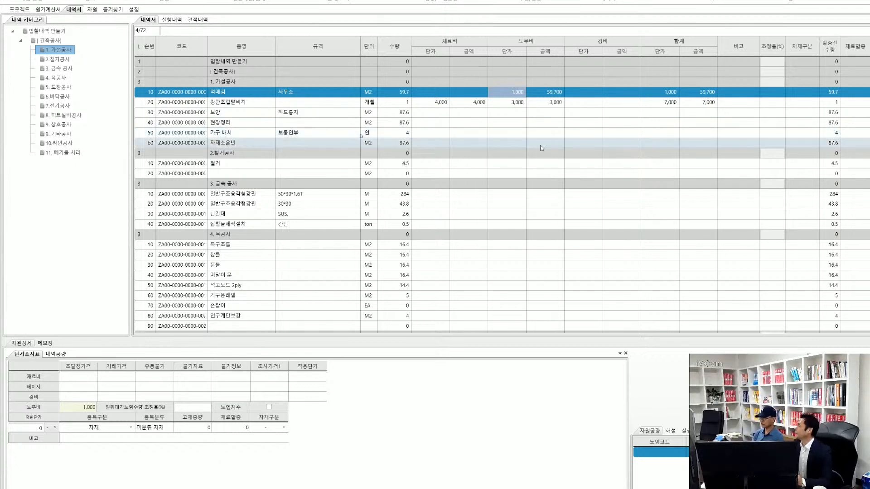
pyautogui.click(431, 92)
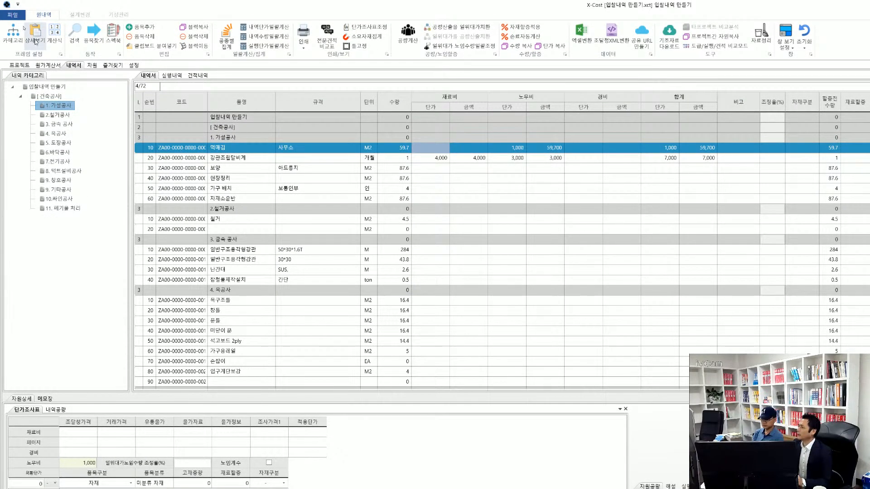
pyautogui.click(36, 43)
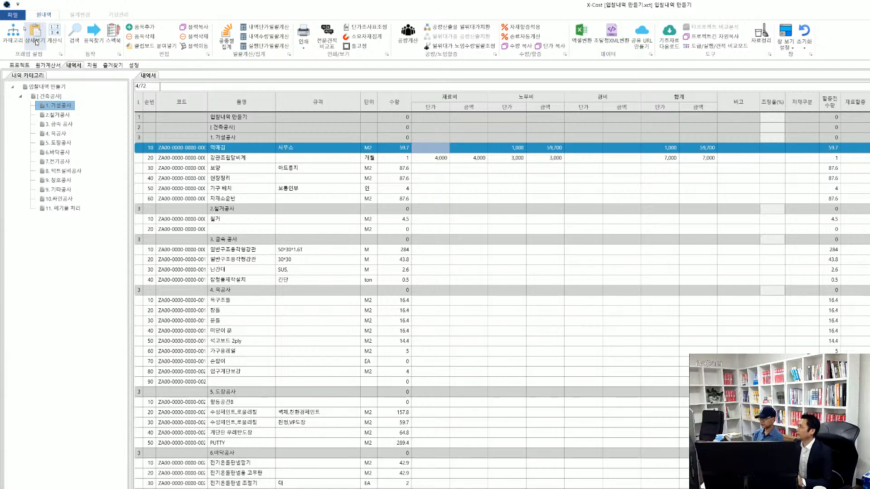
# - Set the 강관조립말비계 item's 경비 단가 to 1,000
pyautogui.click(508, 161)
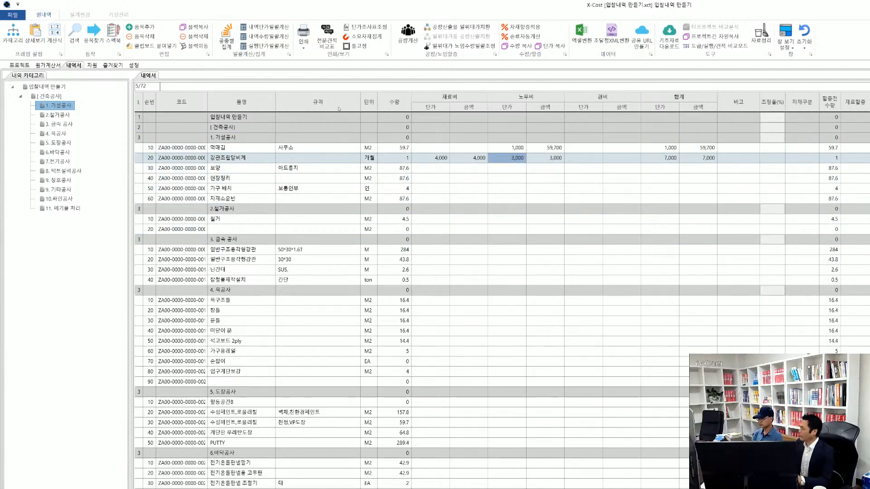
pyautogui.press('Right')
pyautogui.press('Right')
pyautogui.write('1,000')
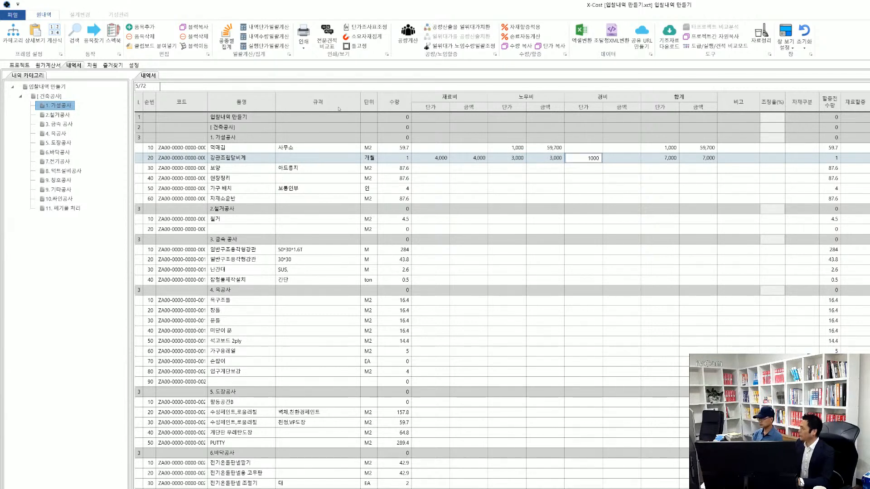
pyautogui.press('Return')
# - Enter the 보양 item's unit prices: 재료비 3,000, 노무비 5,000 and 경비 1,000
pyautogui.press('Left')
pyautogui.press('Left')
pyautogui.press('Left')
pyautogui.press('Left')
pyautogui.write('3')
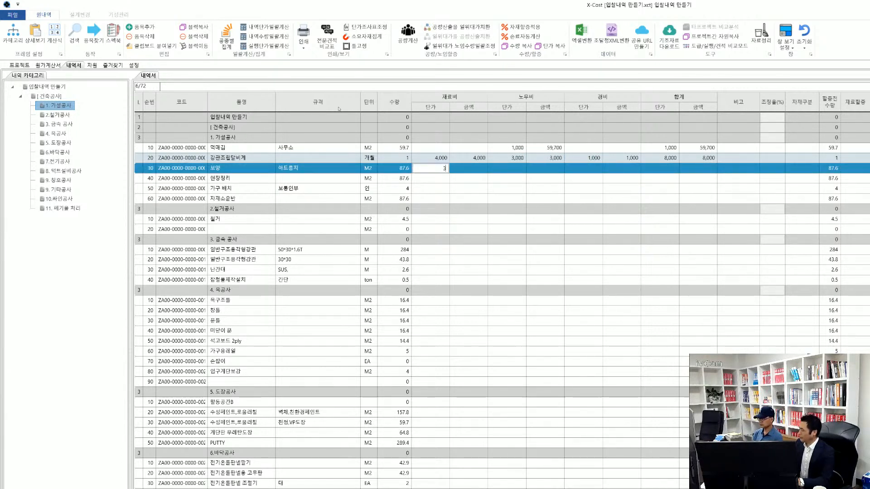
pyautogui.write(',000')
pyautogui.press('Return')
pyautogui.press('Right')
pyautogui.press('Right')
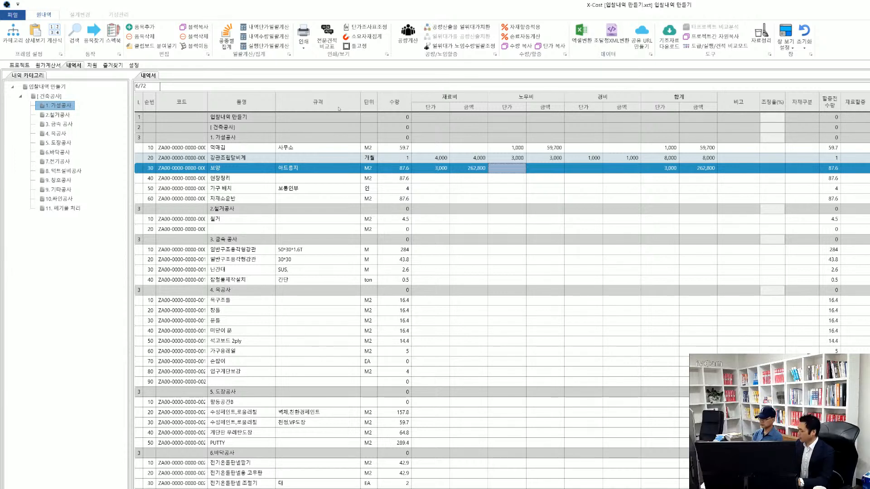
pyautogui.write('5000')
pyautogui.press('Return')
pyautogui.press('Right')
pyautogui.press('Right')
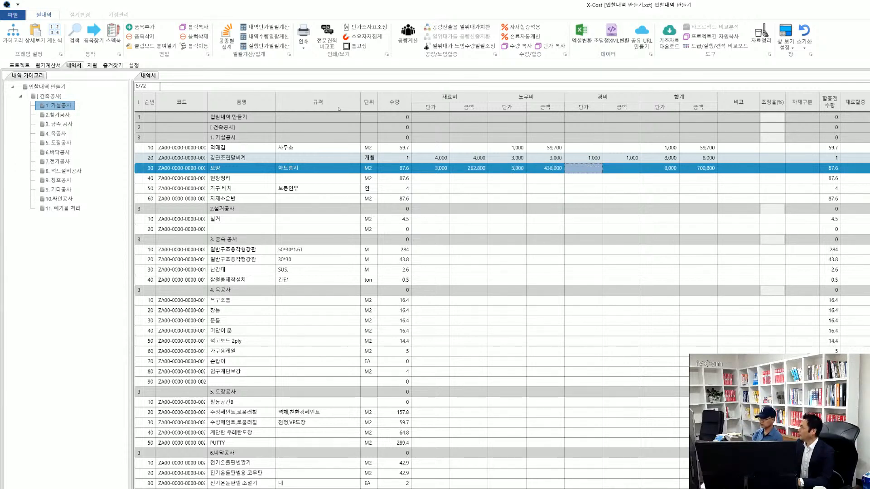
pyautogui.write('1000')
pyautogui.press('Return')
# - Set the 현장정리 item's 재료비 단가 to 5,000 and its 노무비 단가 to 2,000
pyautogui.press('Down')
pyautogui.press('Left')
pyautogui.press('Left')
pyautogui.press('Left')
pyautogui.press('Left')
pyautogui.write('5000')
pyautogui.press('Return')
pyautogui.press('Right')
pyautogui.press('Right')
pyautogui.write('2,0')
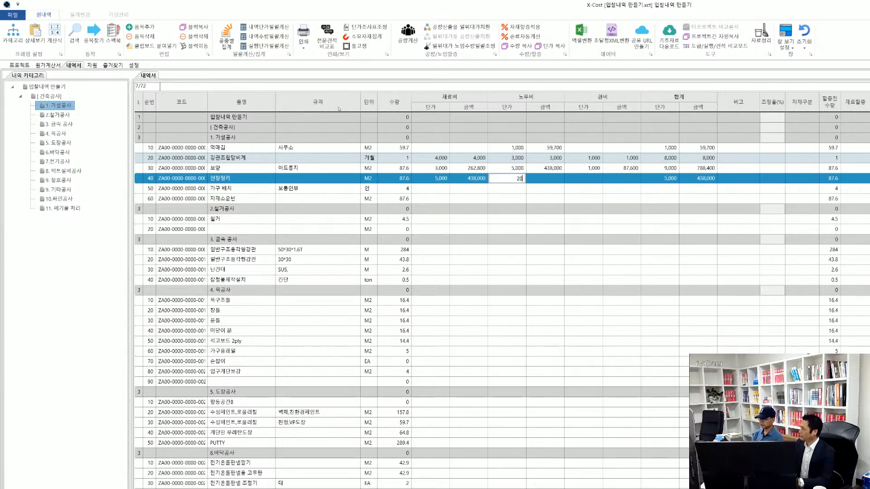
pyautogui.write('00')
pyautogui.press('Return')
# - Set both the 노무비 단가 and the 재료비 단가 of the 자재소운반 item to 1,000
pyautogui.press('Down')
pyautogui.press('Down')
pyautogui.write('1')
pyautogui.press('Return')
pyautogui.press('Left')
pyautogui.press('Left')
pyautogui.write('1000')
pyautogui.press('Return')
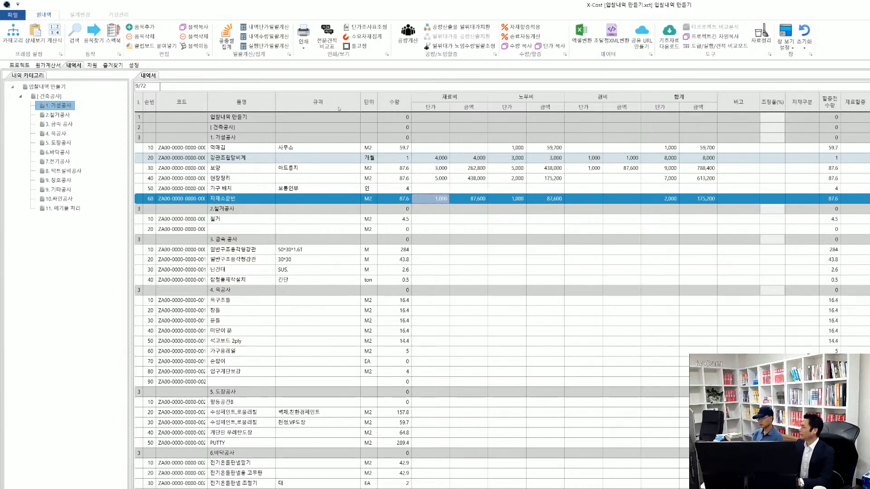
# - Overwrite the 노무비 단가 of 먹매김 with 2,000 and that of 강관조립말비계 with 4,000 in the 내역서
pyautogui.click(515, 150)
pyautogui.write('2')
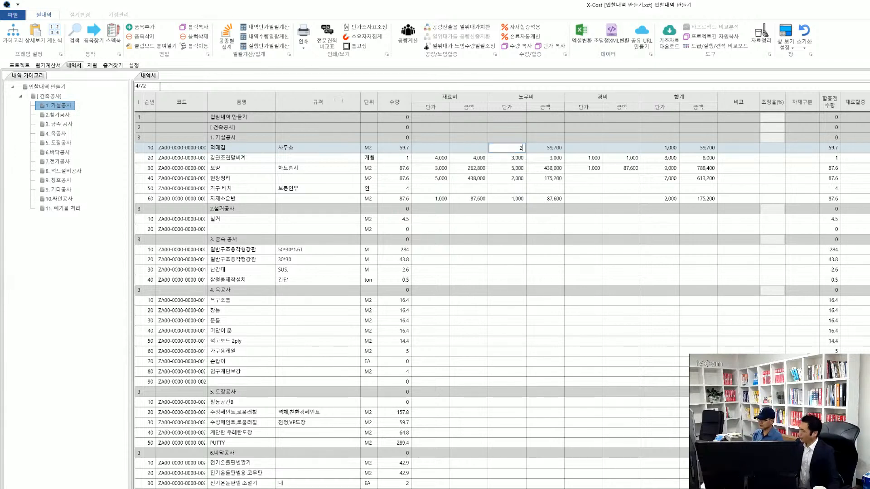
pyautogui.write(',000')
pyautogui.press('Return')
pyautogui.press('Down')
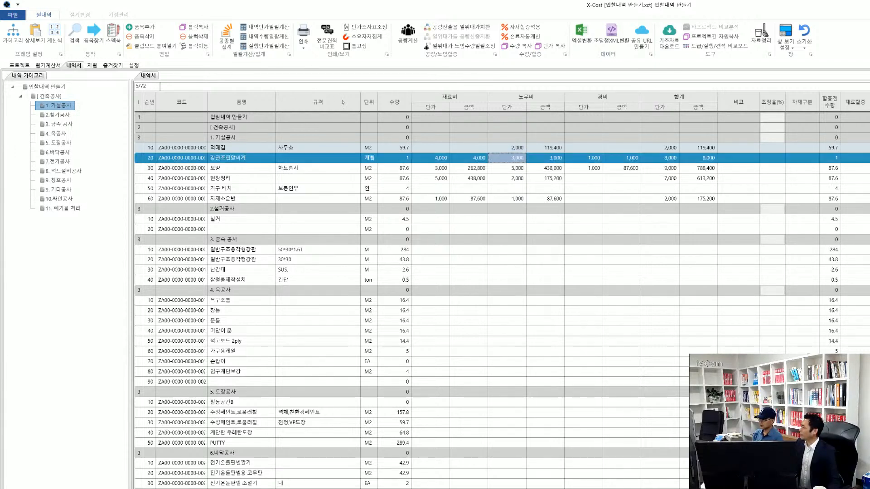
pyautogui.write('4000')
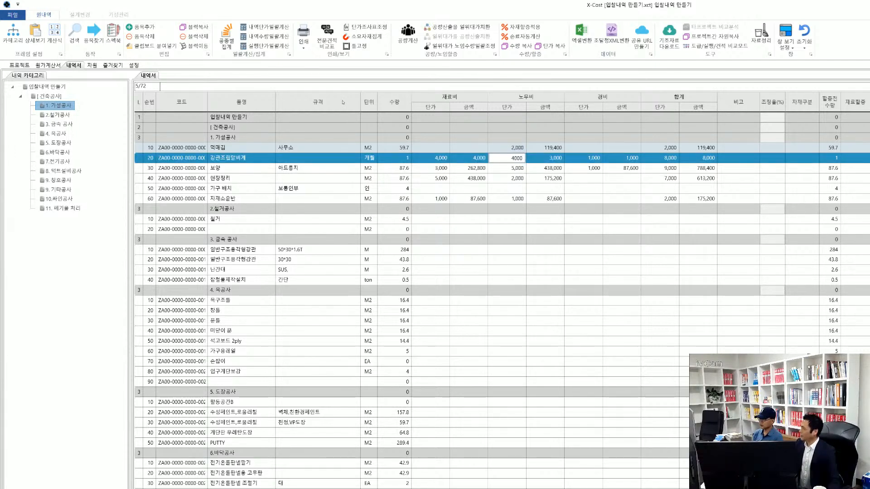
pyautogui.press('Return')
pyautogui.press('Down')
pyautogui.press('Down')
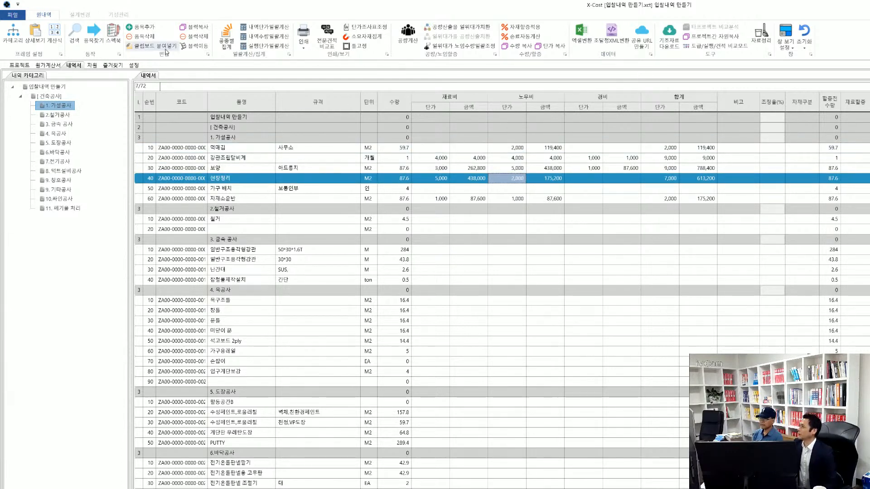
# - Run 공종별 집계 to total the amounts by work type and close the 전체 공사 금액 조회 summary
pyautogui.click(226, 40)
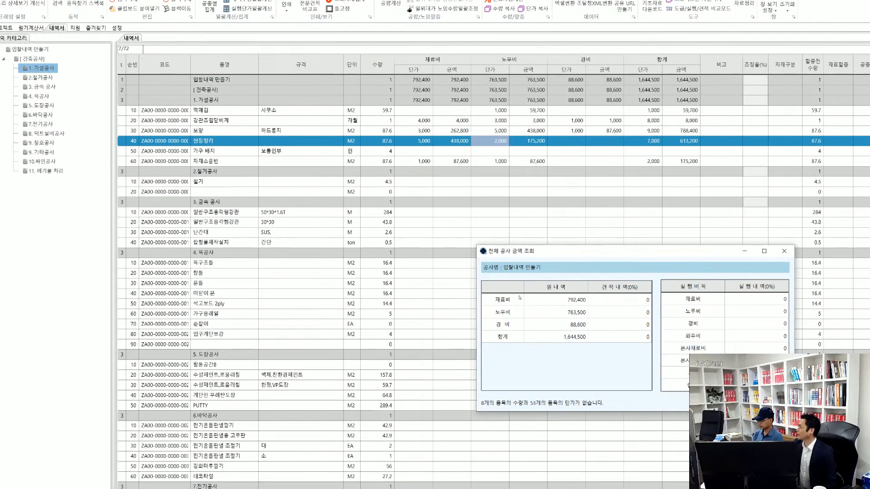
pyautogui.click(789, 401)
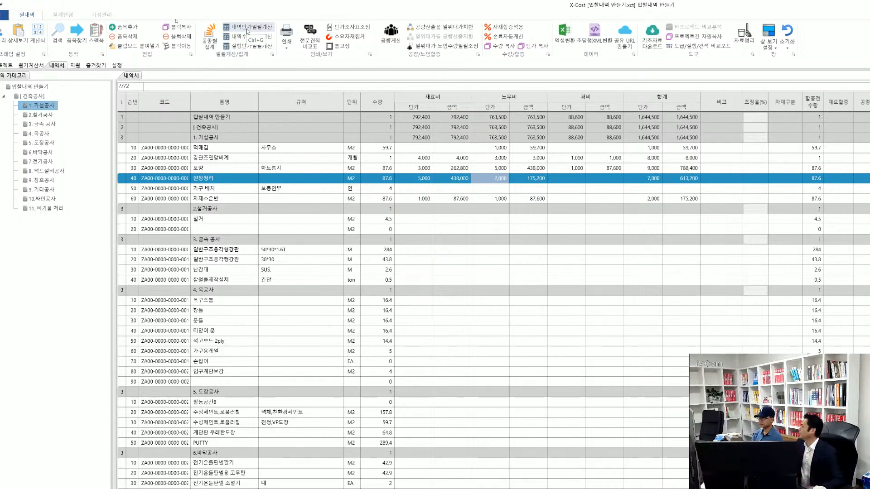
# - Set the 가구 배치 item's 노무비 단가 to 1,000
pyautogui.click(503, 180)
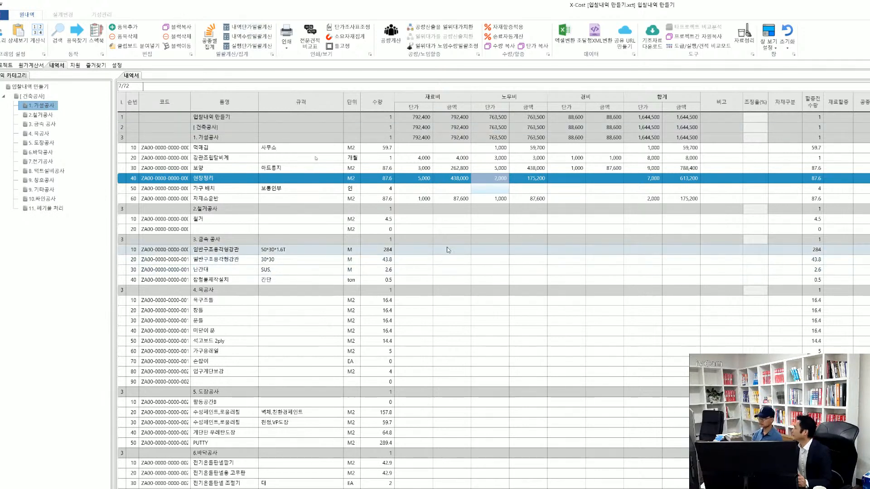
pyautogui.click(497, 192)
pyautogui.write('100')
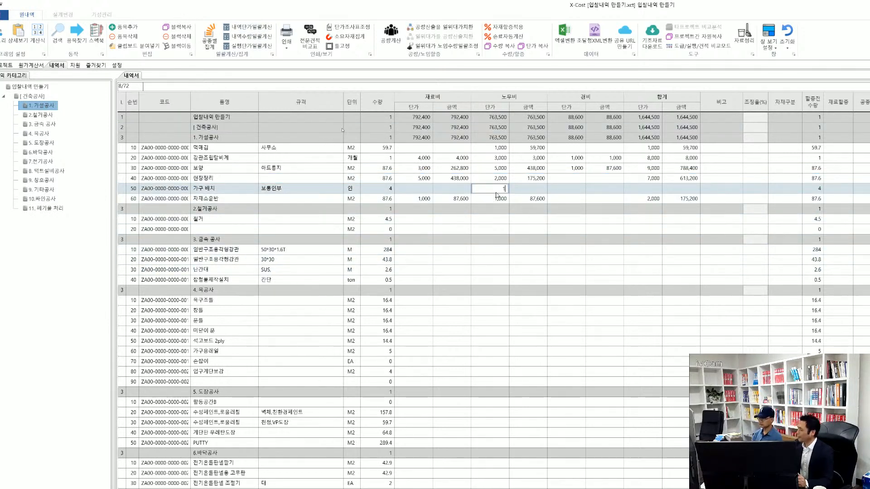
pyautogui.press('Return')
# - Set the 노무비 단가 to 1,000 for both the 철거 item and the unnamed item below it in 2.철거공사
pyautogui.press('Down')
pyautogui.press('Down')
pyautogui.press('Down')
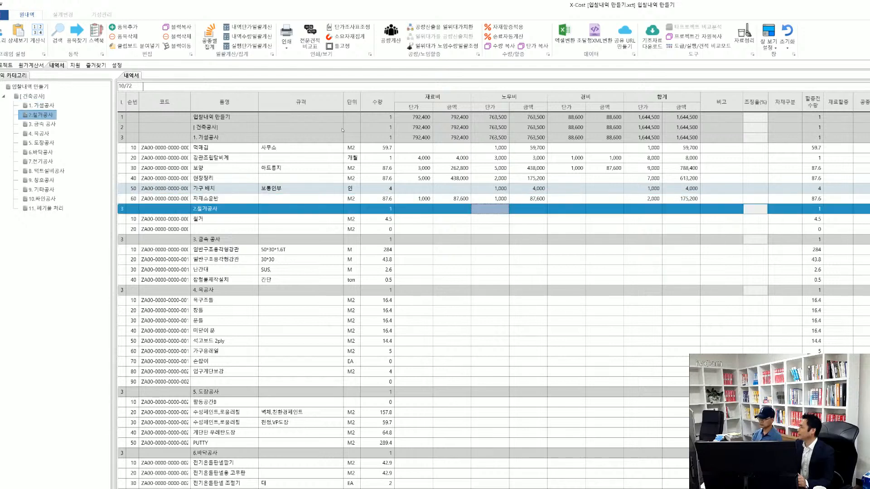
pyautogui.write('1000')
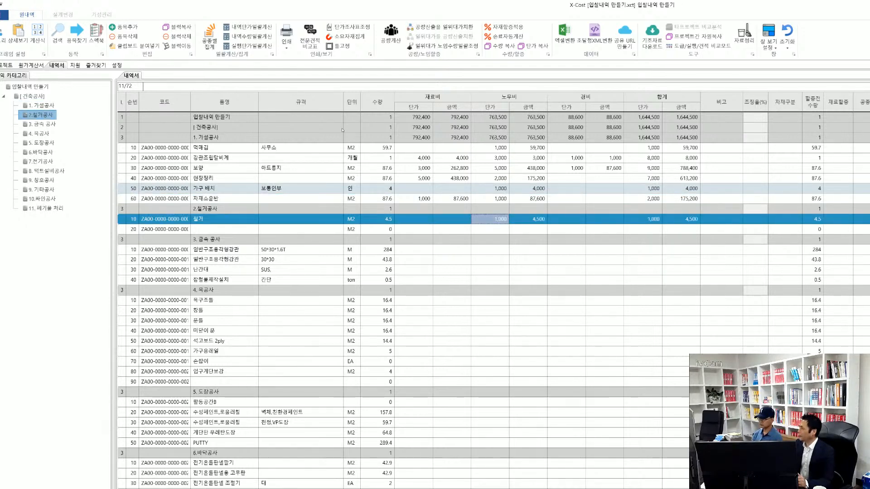
pyautogui.press('Return')
pyautogui.press('Down')
pyautogui.write('1000')
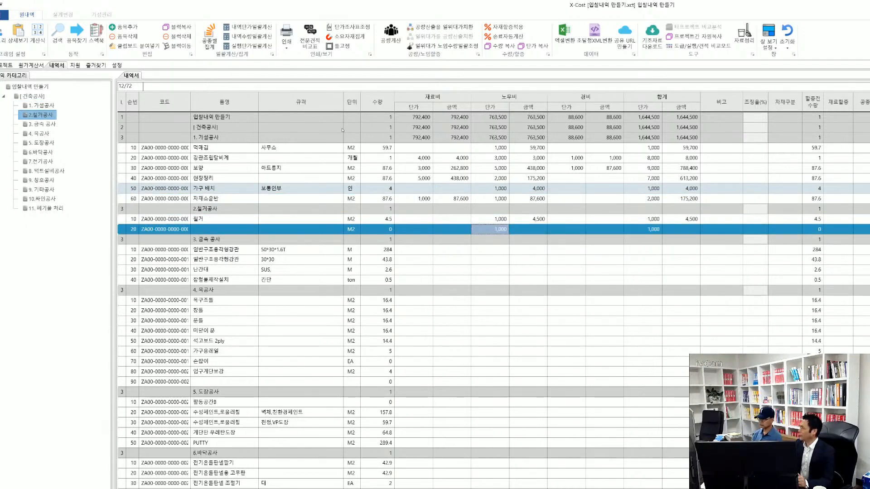
pyautogui.press('Return')
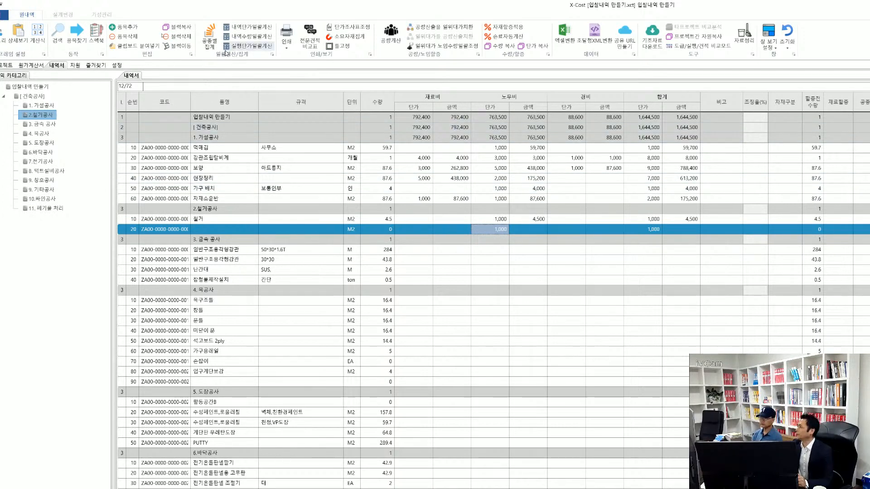
# - Total the work types again with 공종별 집계 to include the new 노무비 prices, and dismiss the summary window
pyautogui.click(209, 38)
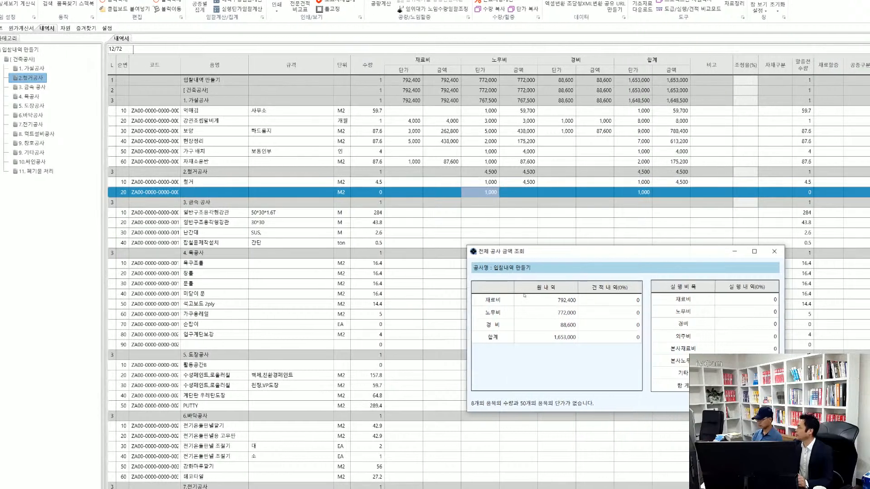
pyautogui.click(766, 438)
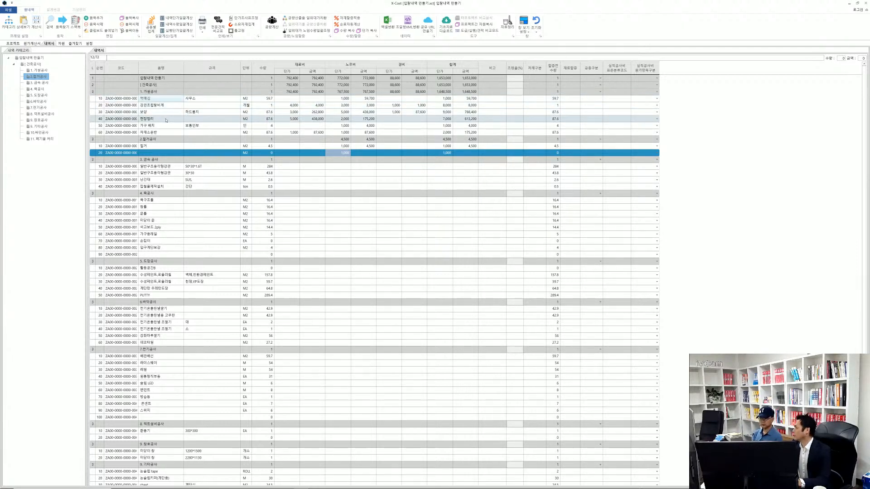
# - Select the items from 먹매김 through 현장정리 as a block and clear the block selection
pyautogui.moveTo(166, 99); pyautogui.dragTo(166, 121)
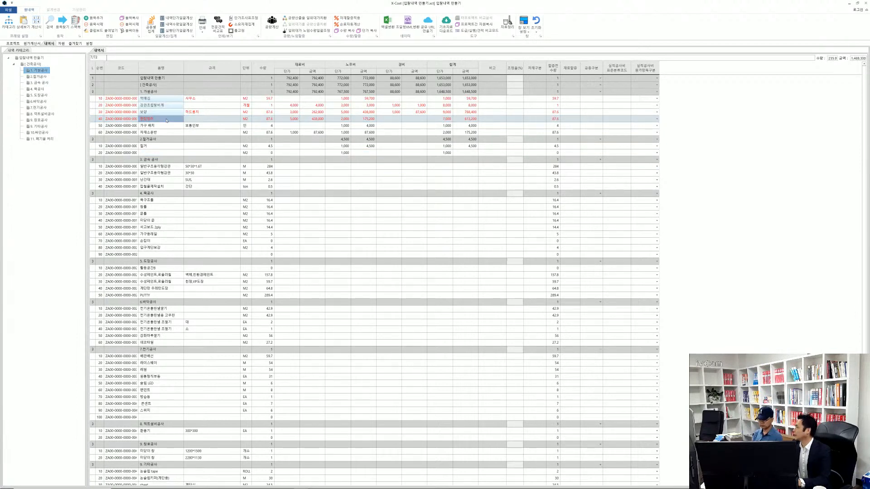
pyautogui.click(231, 121)
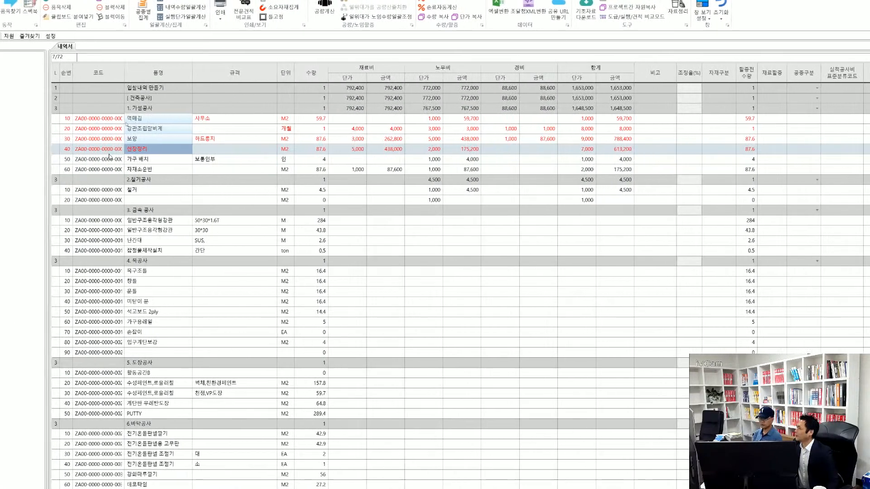
pyautogui.click(246, 152)
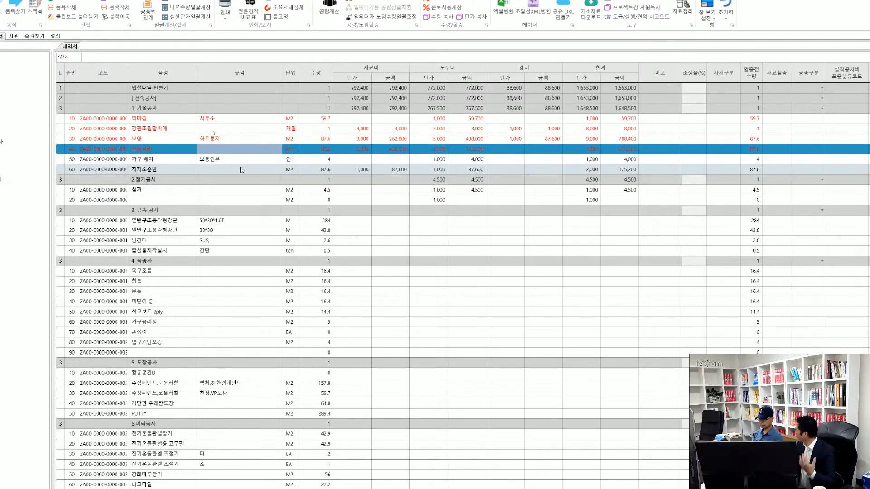
pyautogui.click(162, 151)
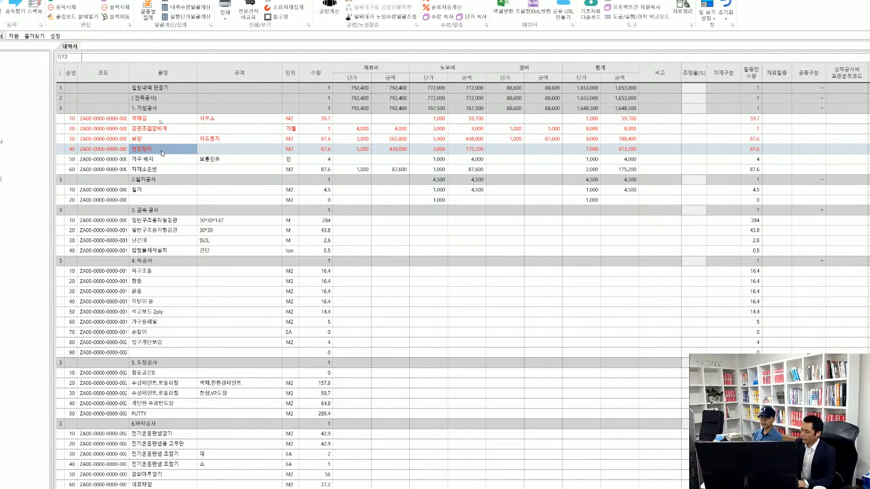
pyautogui.press('Escape')
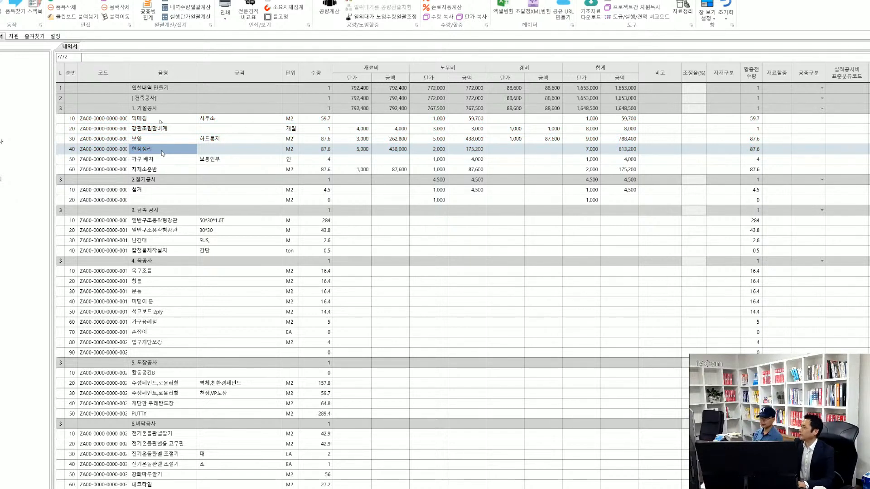
# - Insert a 소계 row directly below the 현장정리 item in 1. 가설공사
pyautogui.rightClick(228, 155)
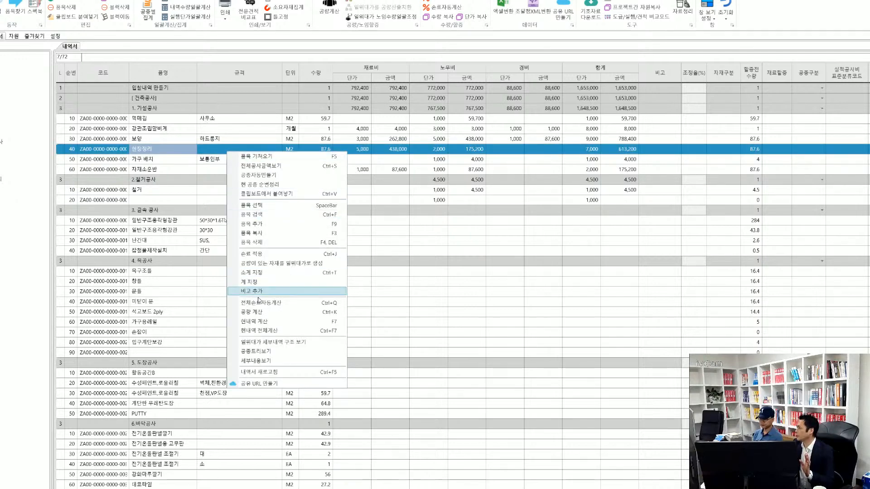
pyautogui.click(257, 273)
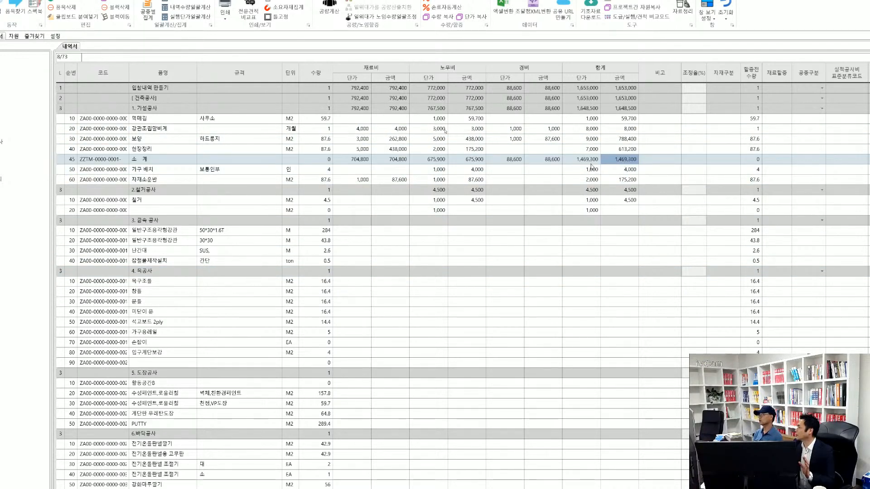
pyautogui.click(623, 161)
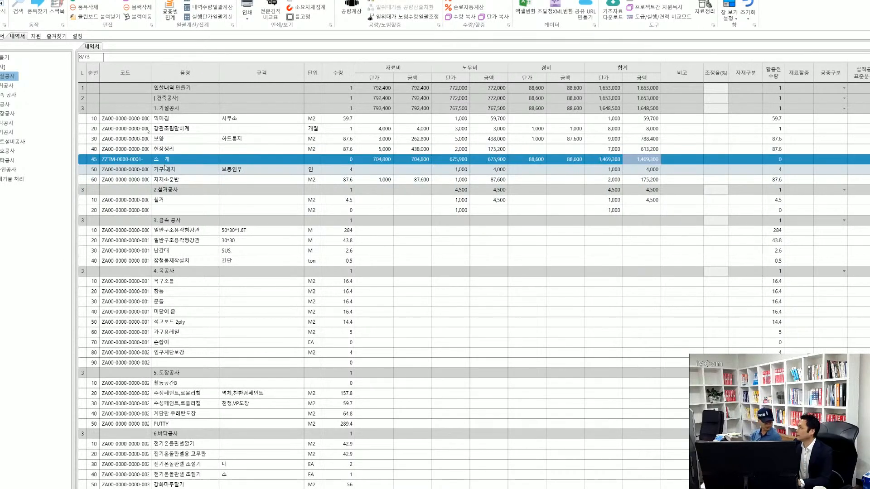
pyautogui.click(168, 159)
# - Insert a second 소계 row below the 자재소운반 item in 1. 가설공사
pyautogui.rightClick(178, 181)
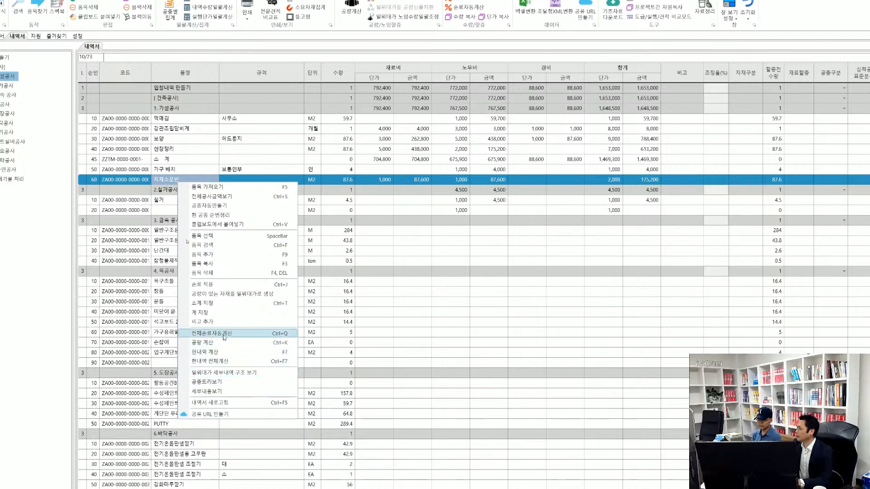
pyautogui.click(219, 302)
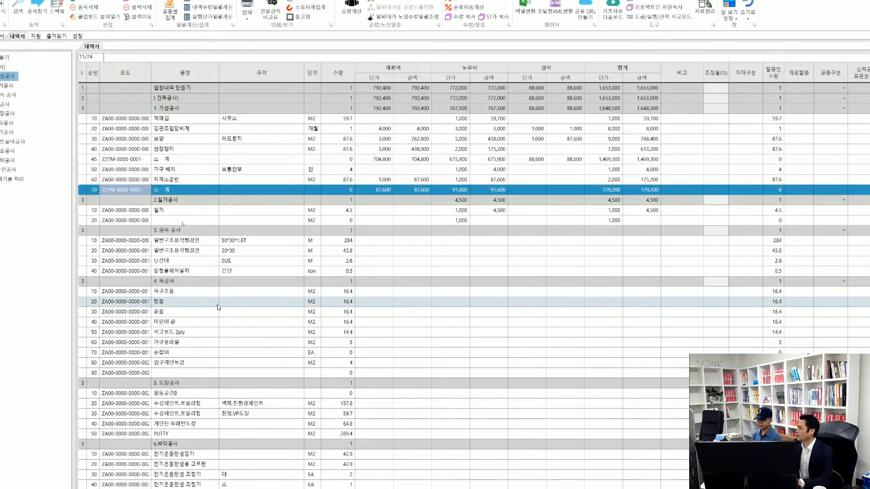
pyautogui.click(173, 191)
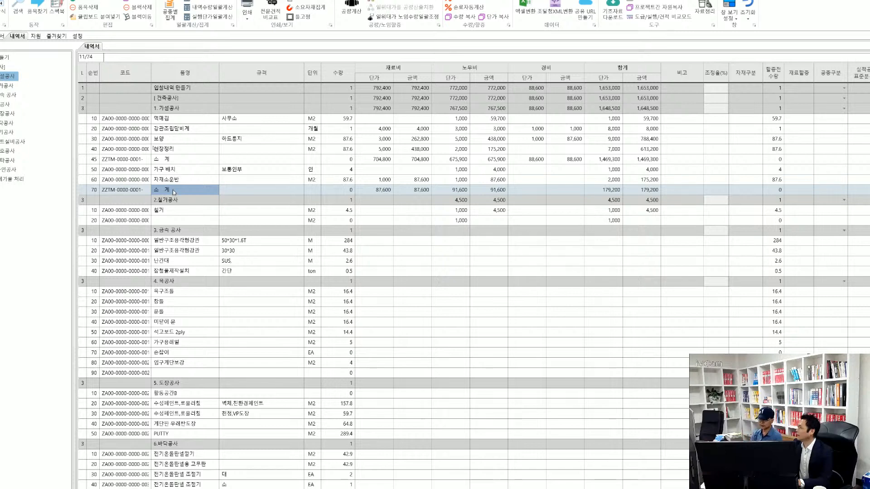
# - Insert a 계 row below the second 소계 row at the end of 1. 가설공사
pyautogui.rightClick(173, 191)
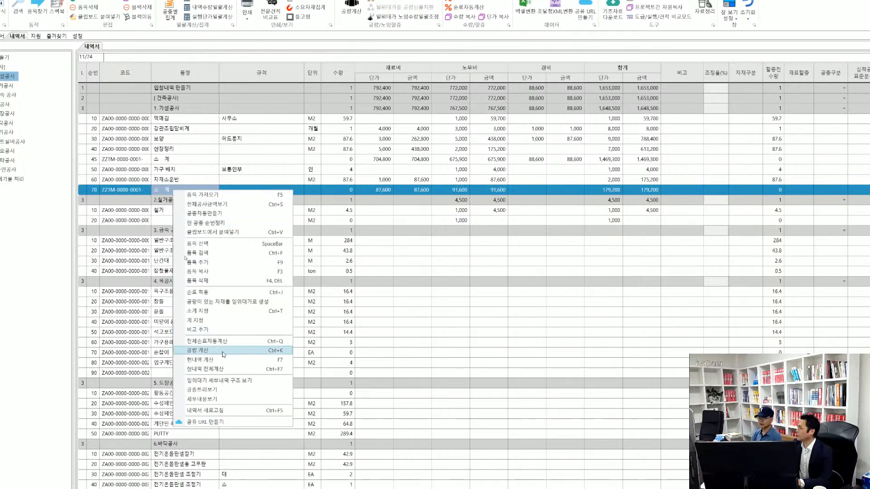
pyautogui.click(212, 322)
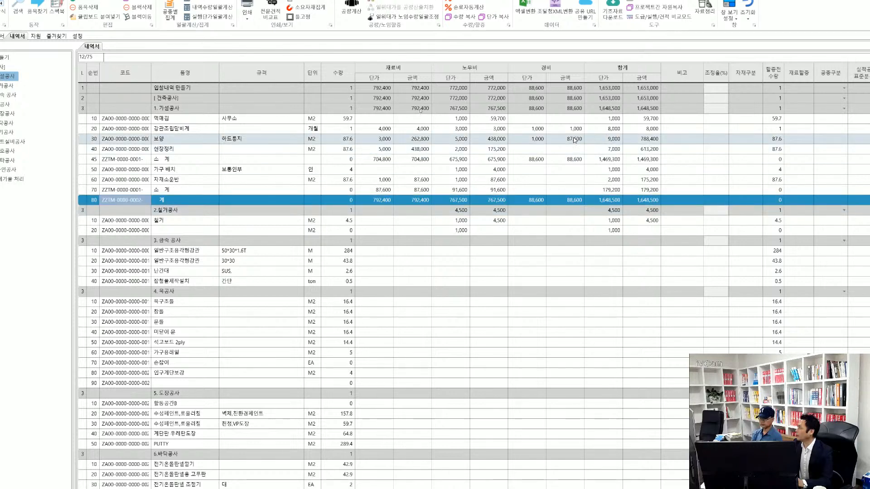
pyautogui.click(166, 160)
pyautogui.click(167, 201)
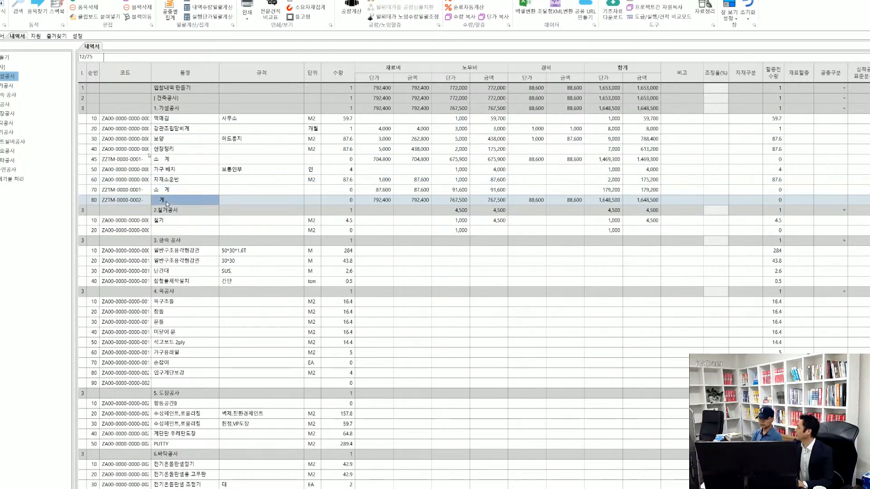
pyautogui.click(183, 200)
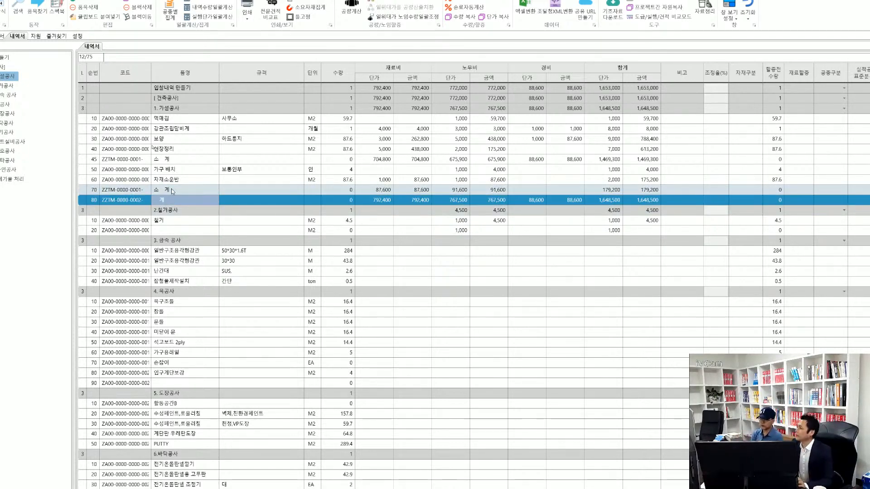
# - Delete the second 소계 row and the 계 row below 자재소운반, confirming the deletion
pyautogui.click(174, 192)
pyautogui.press('Delete')
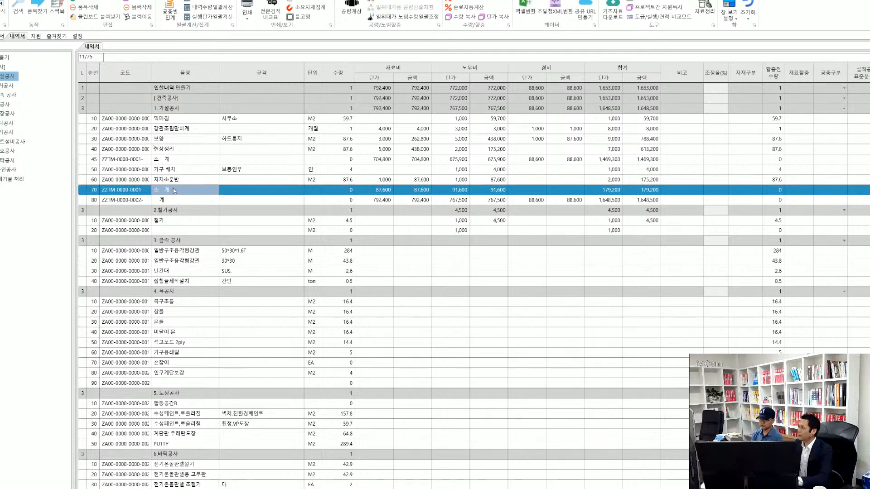
pyautogui.click(192, 194)
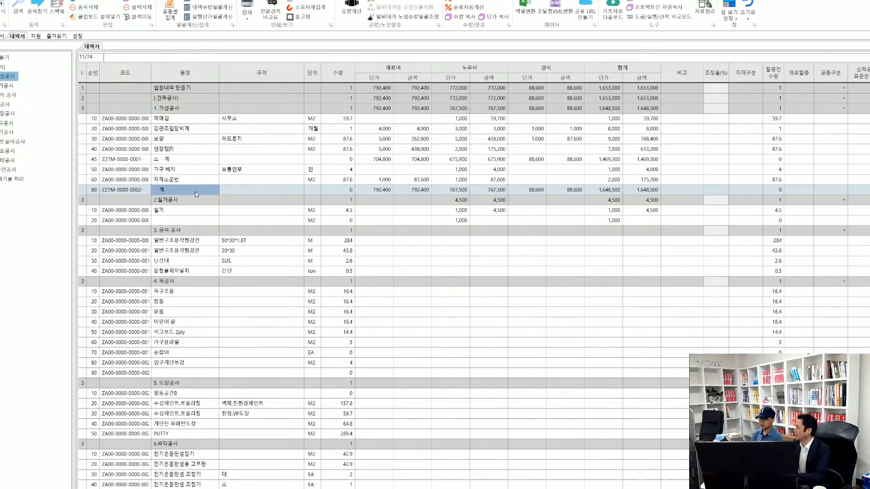
pyautogui.click(269, 190)
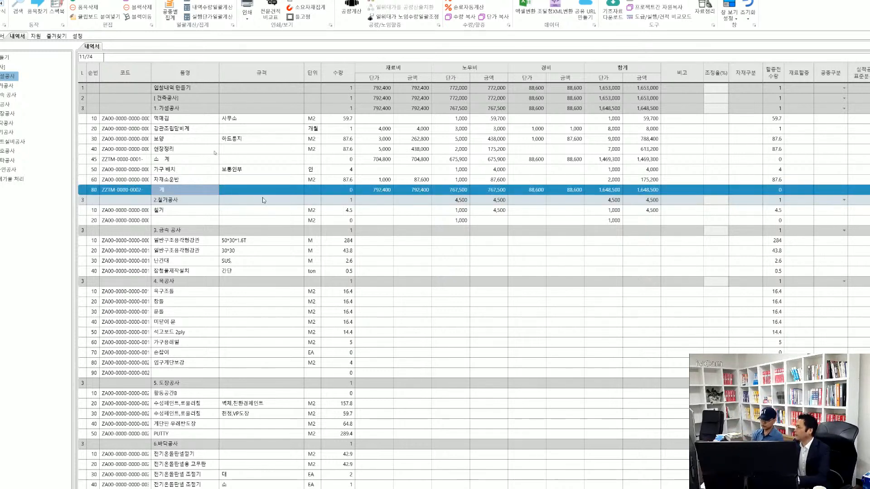
pyautogui.press('Delete')
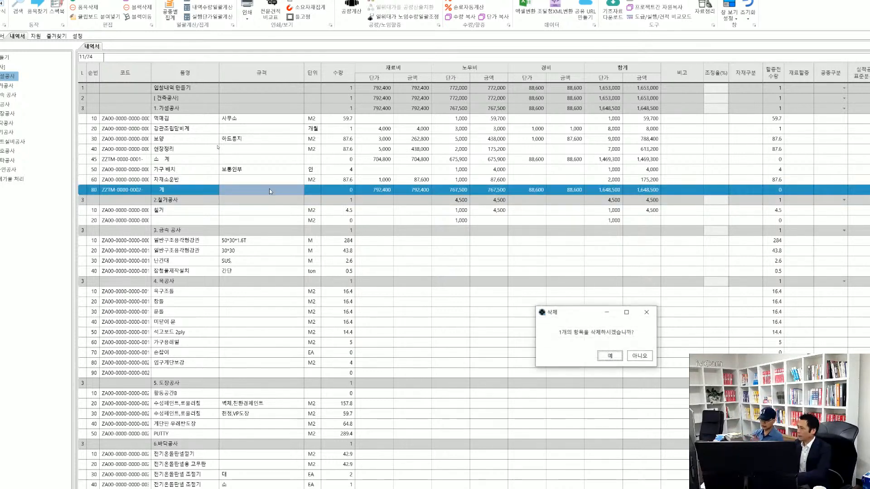
pyautogui.press('Return')
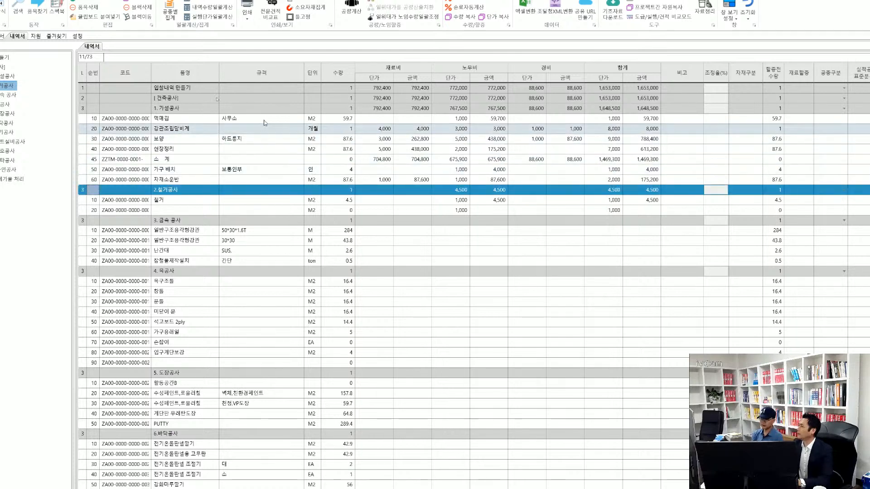
# - Insert a 계 row directly below the 자재소운반 item, keeping only the 소계 row under 현장정리
pyautogui.click(179, 182)
pyautogui.rightClick(180, 183)
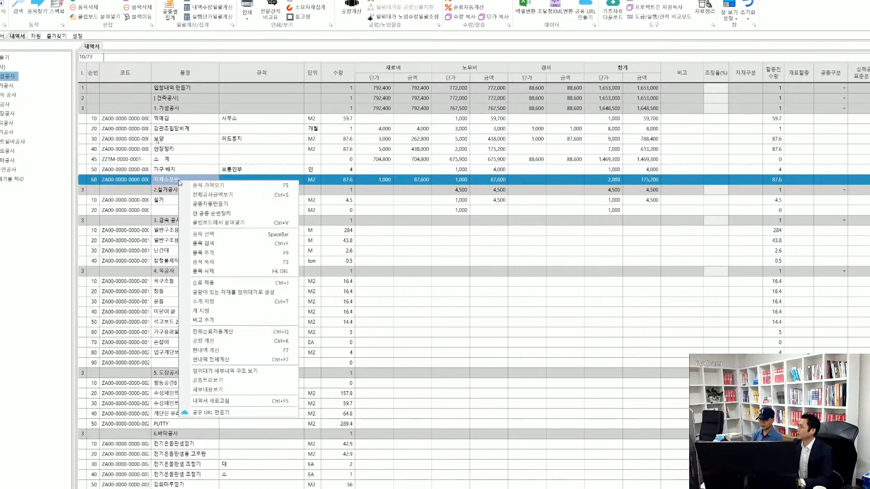
pyautogui.click(226, 313)
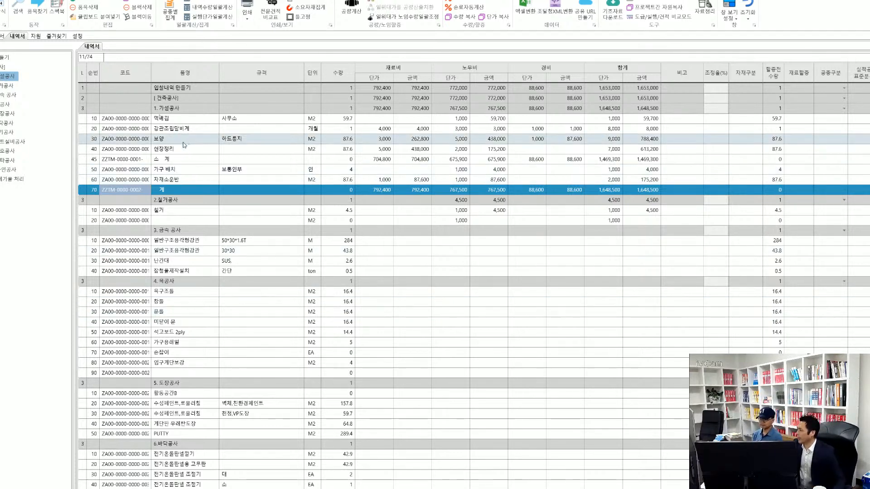
pyautogui.click(180, 164)
pyautogui.click(179, 191)
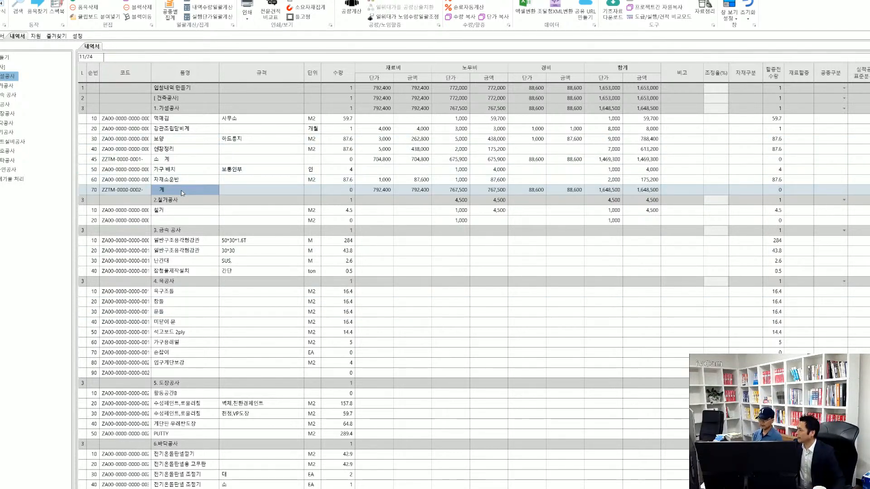
pyautogui.click(181, 162)
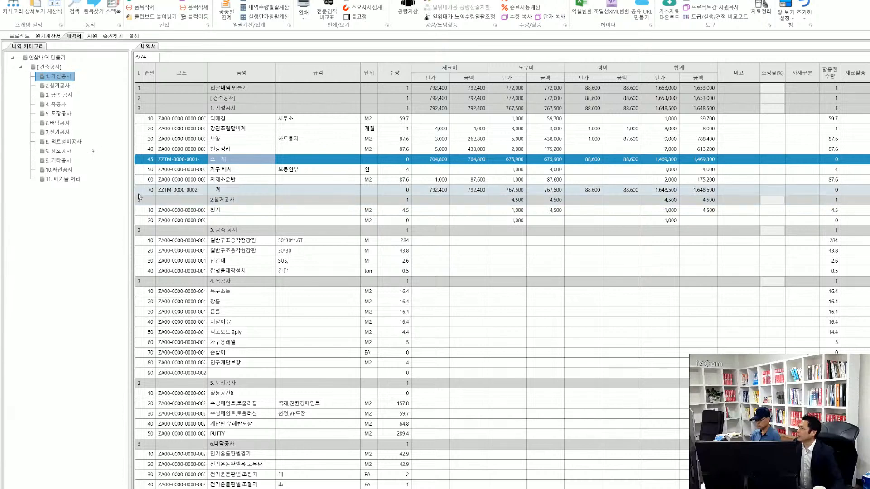
# - Open the project's 자원 list beside the 내역서 with the 먹매김 item as the insertion point
pyautogui.moveTo(130, 196); pyautogui.dragTo(91, 196)
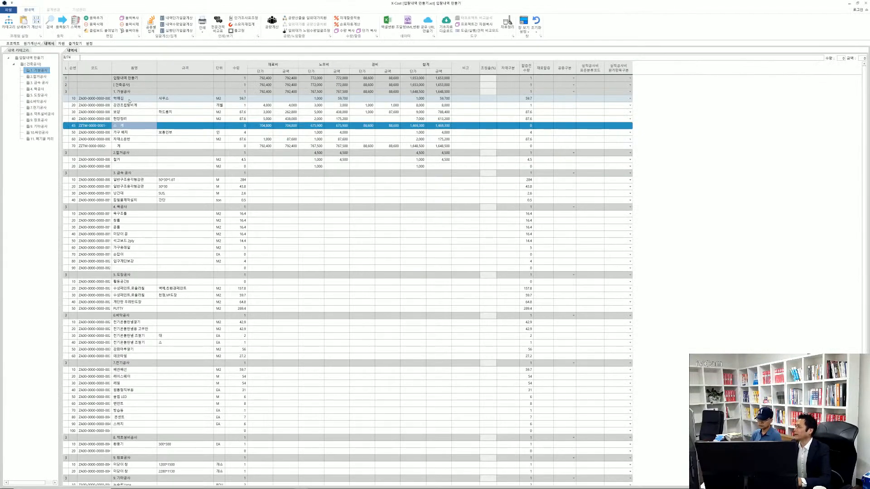
pyautogui.click(130, 99)
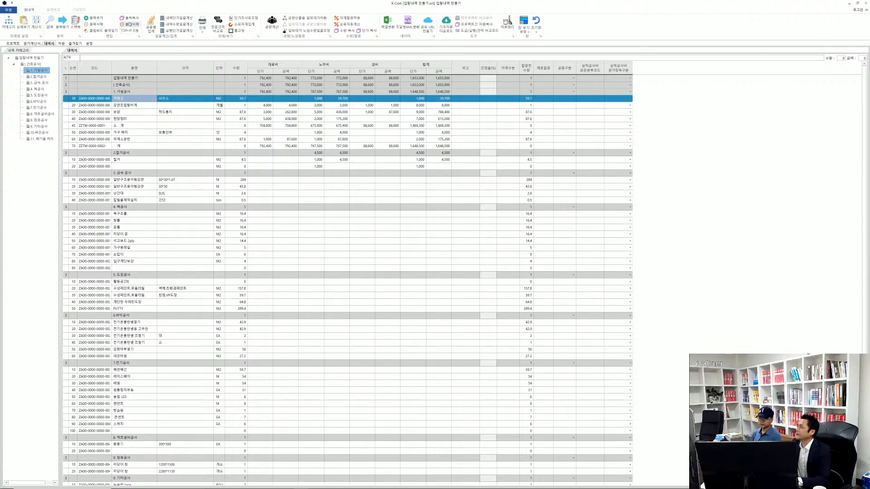
pyautogui.click(62, 23)
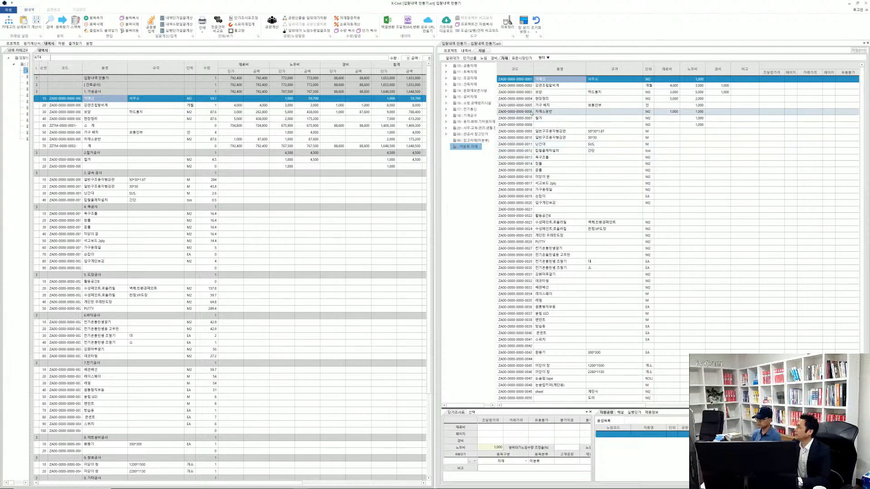
pyautogui.click(545, 118)
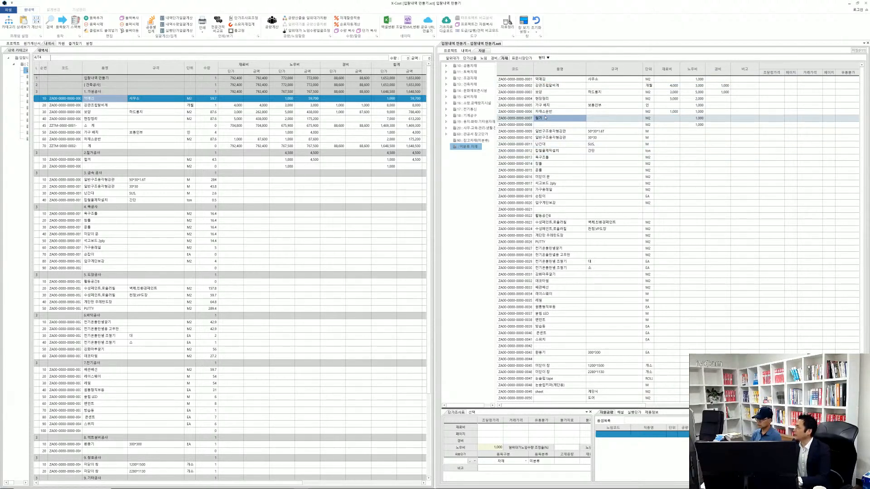
# - Search the resources for 먹매김, show the 일위대가 matches and move the search window clear of the list
pyautogui.hotkey('ctrl', 'f')
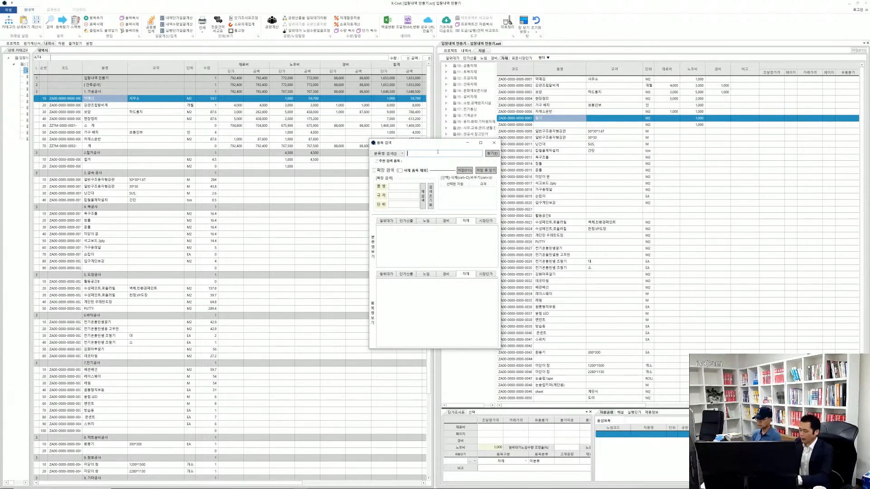
pyautogui.write('머ㄱ매')
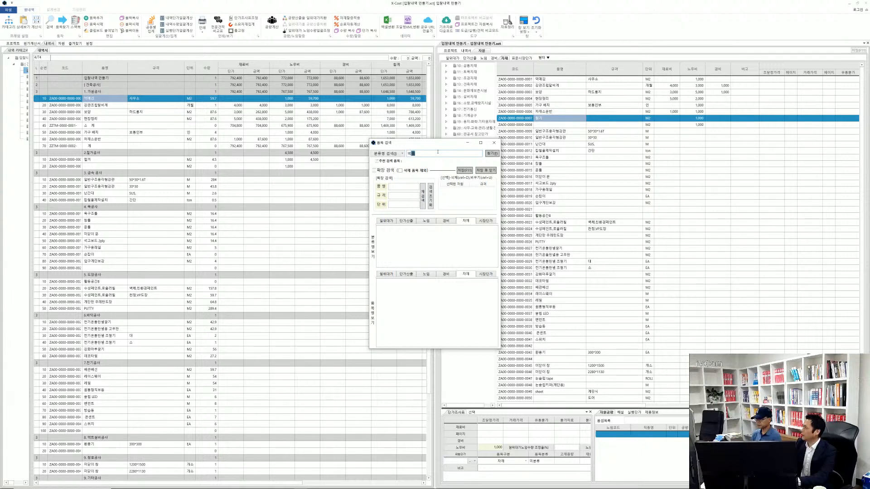
pyautogui.write('김')
pyautogui.press('Return')
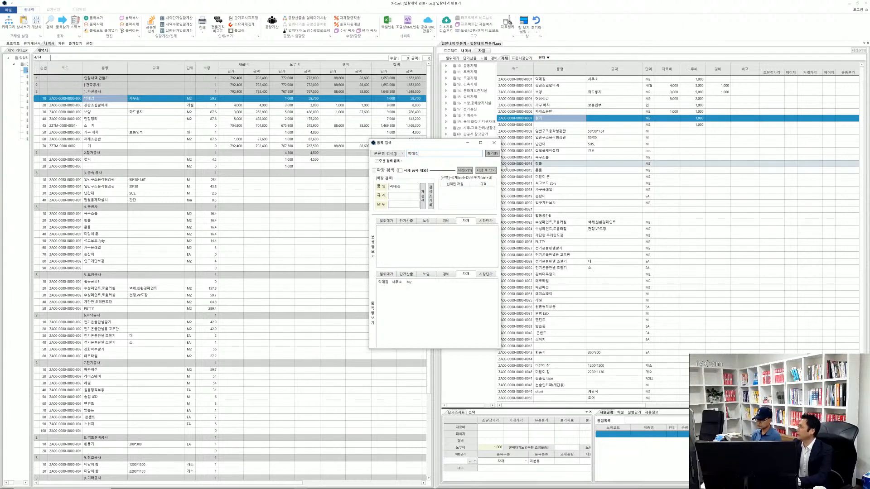
pyautogui.click(390, 222)
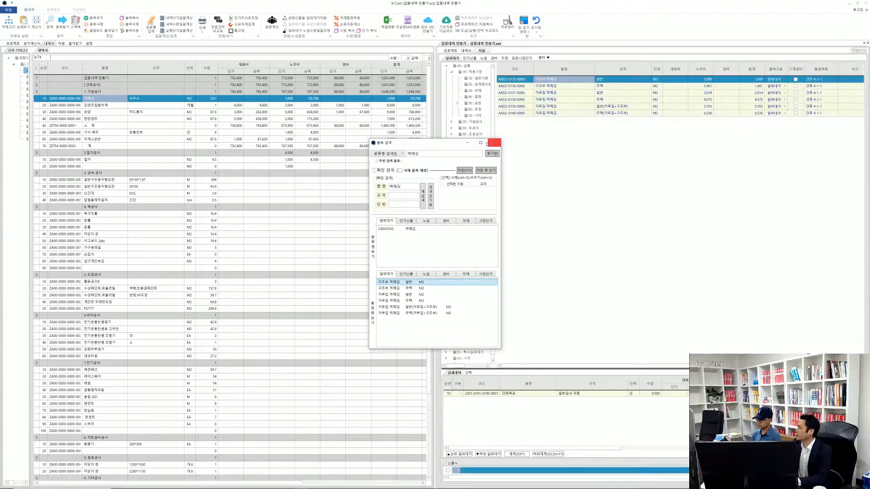
pyautogui.moveTo(444, 146); pyautogui.dragTo(596, 205)
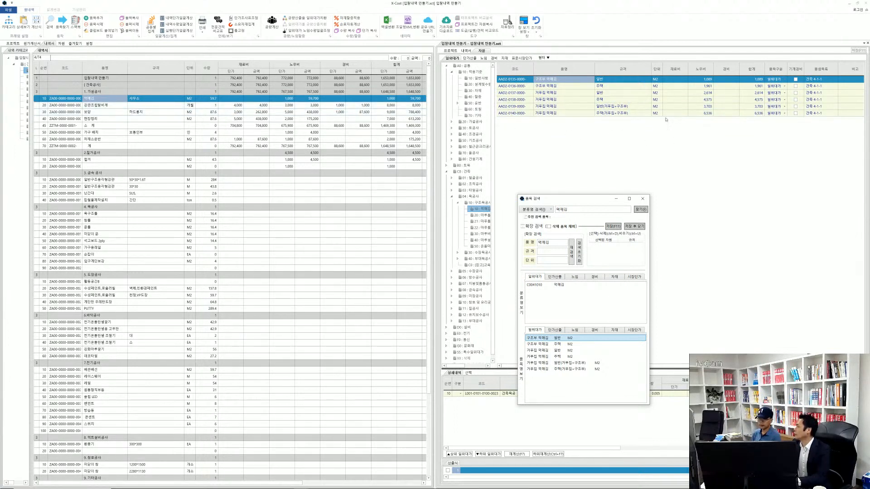
# - Insert the 일위대가 item 거푸집 먹매김, 일반(거푸집+구조부), below 먹매김 in the 내역서 and check its 노무비 단가
pyautogui.click(624, 109)
pyautogui.click(624, 109)
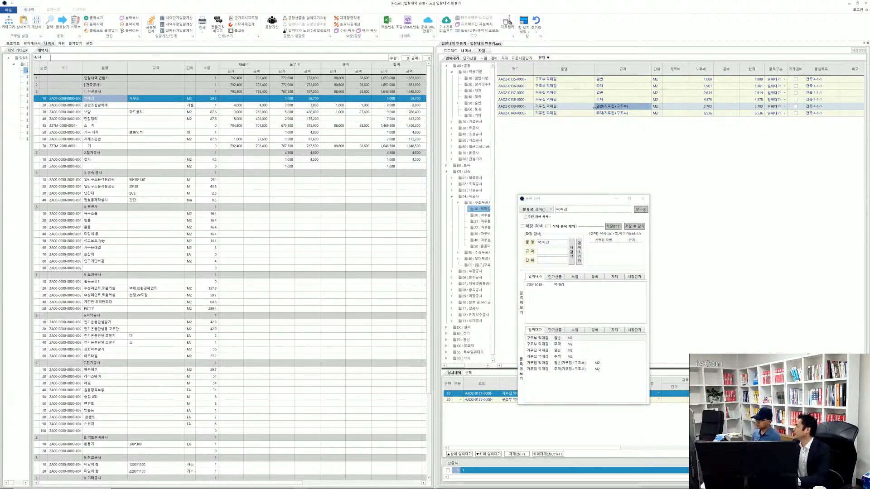
pyautogui.click(564, 107)
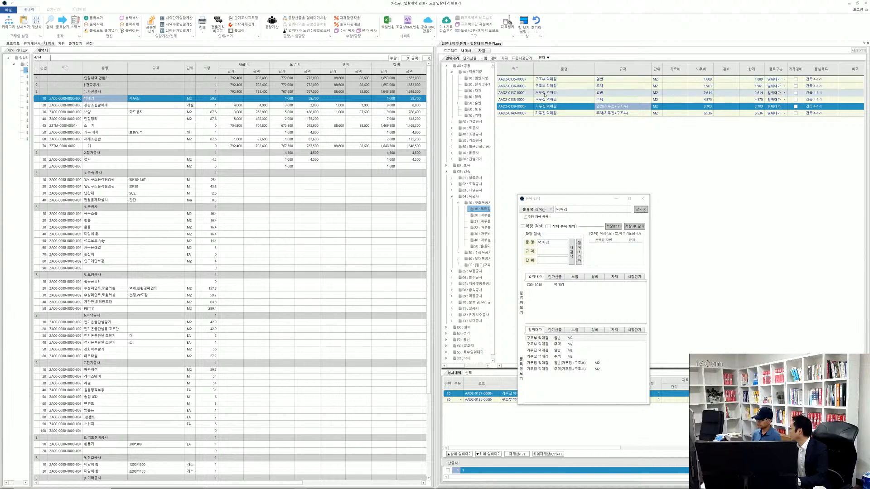
pyautogui.click(522, 107)
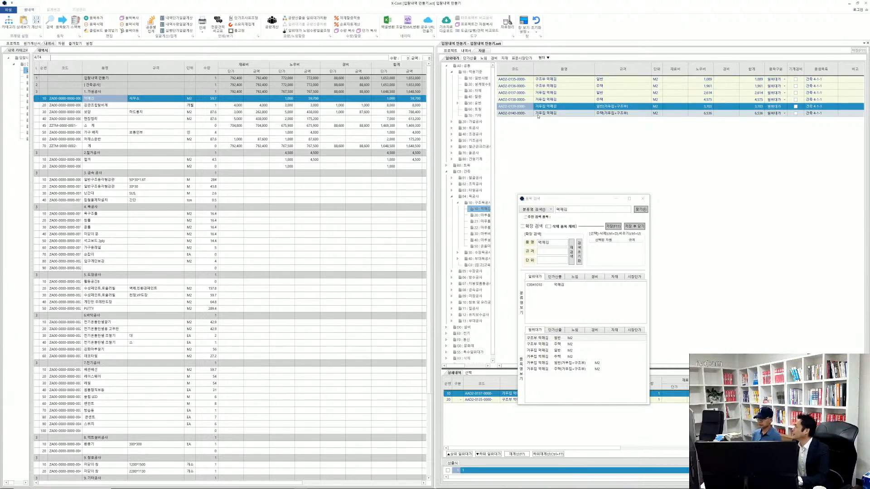
pyautogui.moveTo(514, 109); pyautogui.dragTo(109, 100)
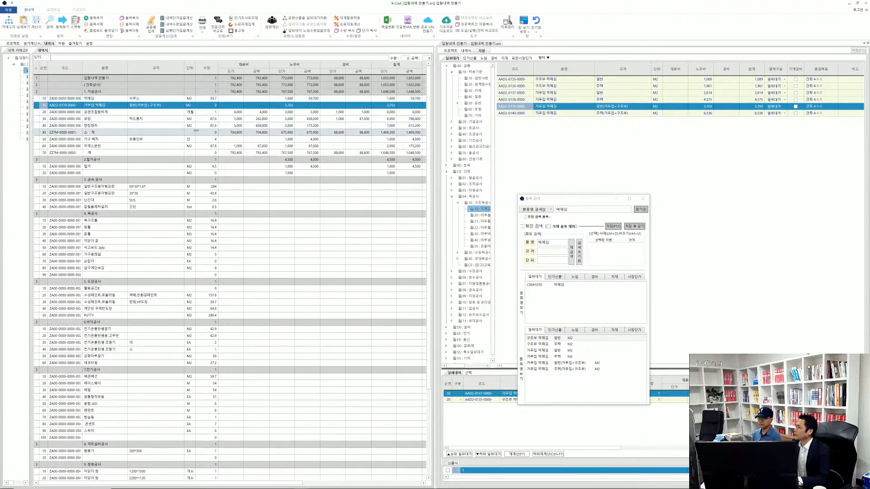
pyautogui.click(291, 104)
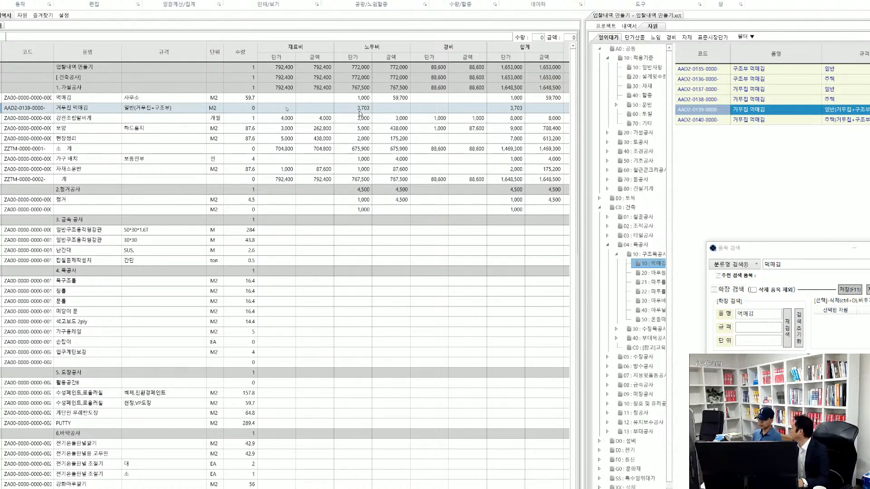
pyautogui.click(362, 108)
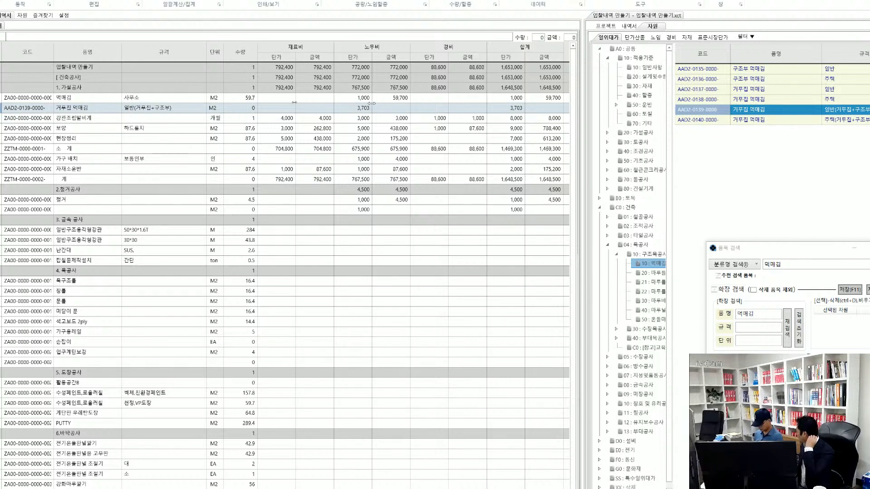
pyautogui.click(332, 109)
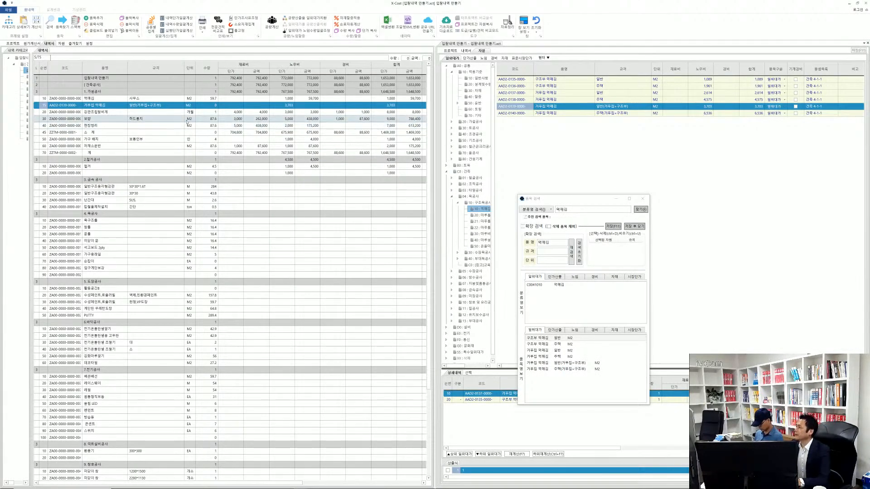
# - Copy the 먹매김 item's quantity 59.7 into the 거푸집 먹매김 row directly below it
pyautogui.click(208, 100)
pyautogui.click(208, 100)
pyautogui.hotkey('ctrl', 'c')
pyautogui.press('Down')
pyautogui.press('Return')
pyautogui.hotkey('ctrl', 'v')
pyautogui.press('Return')
pyautogui.press('Up')
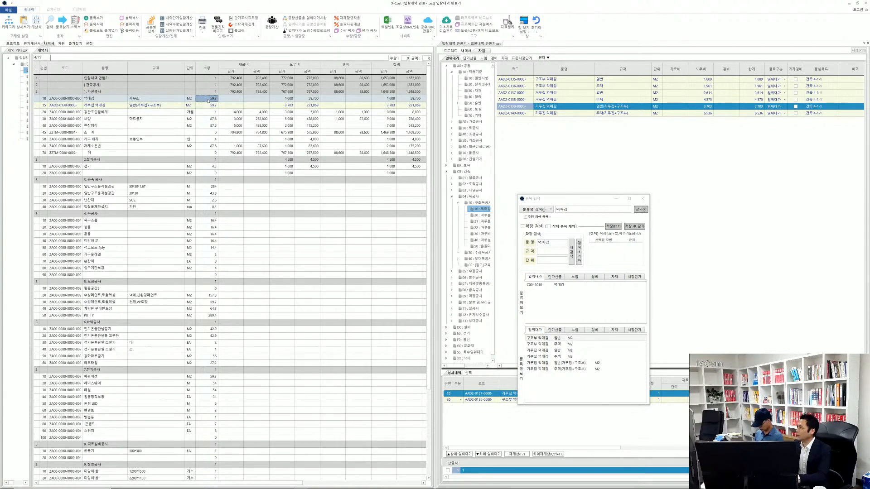
pyautogui.press('Down')
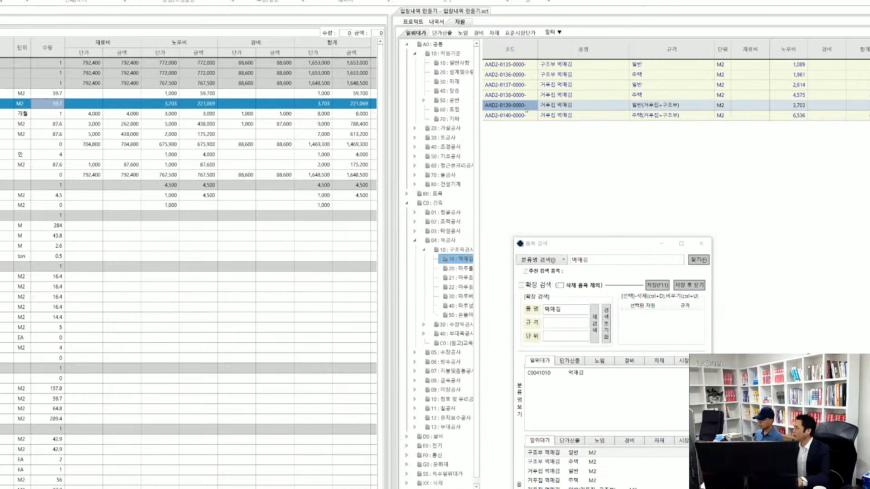
# - Replace the 먹매김 item's code in the 내역서 with AAD2-0139-0000-, copied from the 일위대가 거푸집 먹매김, 일반(거푸집+구조부)
pyautogui.doubleClick(520, 108)
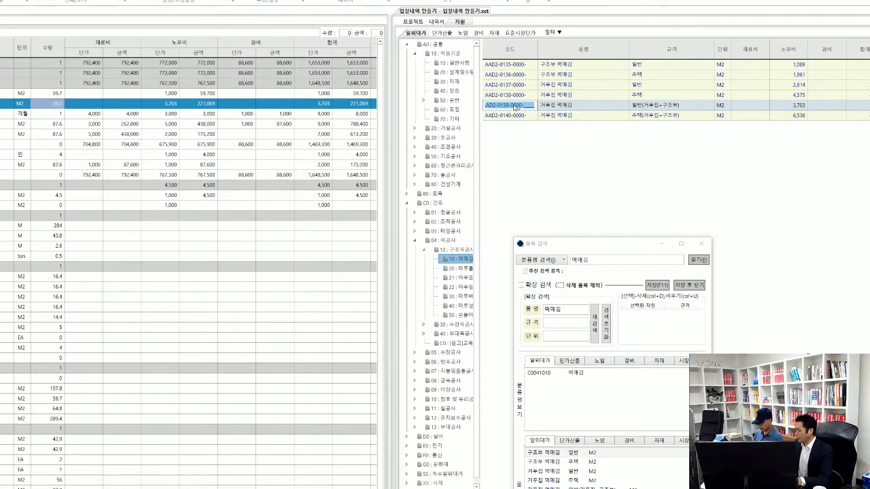
pyautogui.press('Escape')
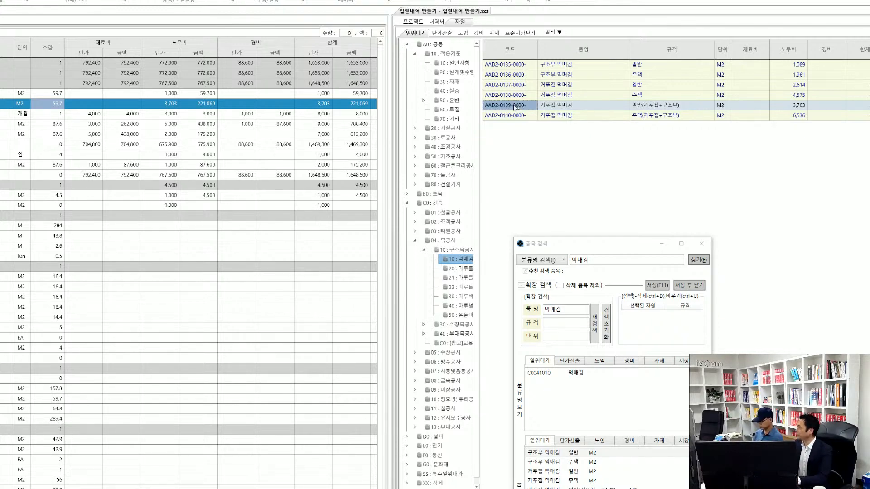
pyautogui.click(516, 160)
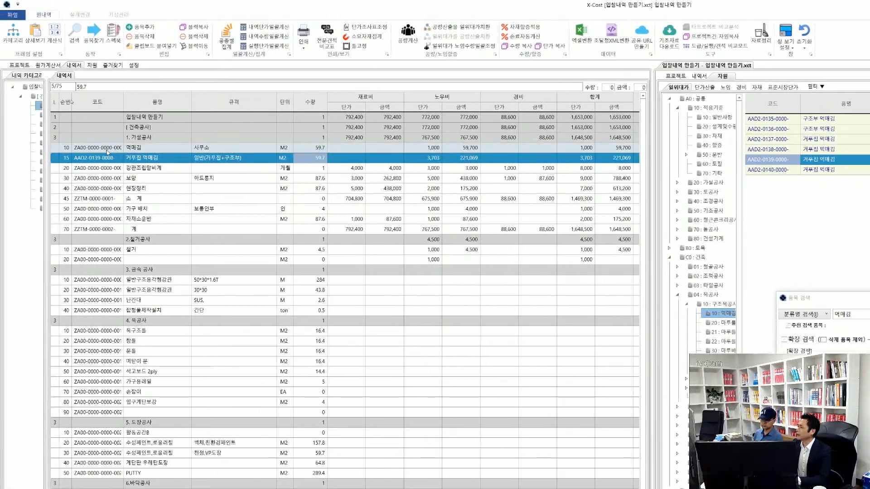
pyautogui.click(87, 150)
pyautogui.click(103, 149)
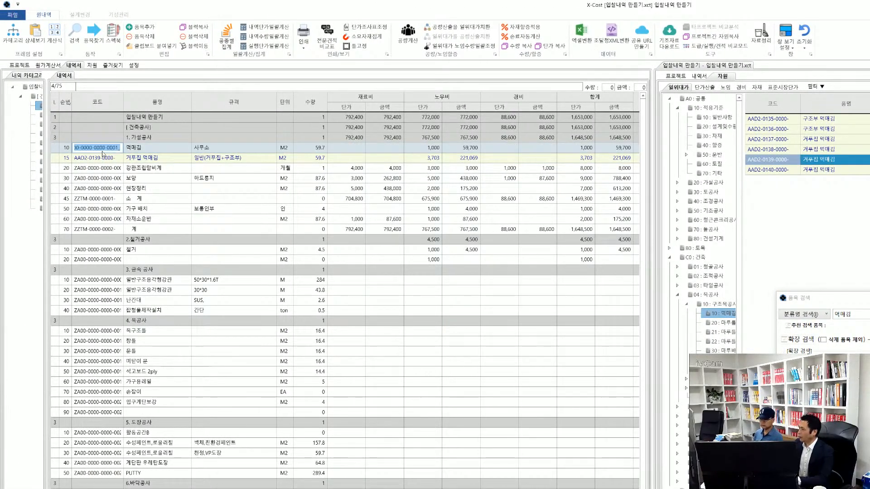
pyautogui.hotkey('ctrl', 'v')
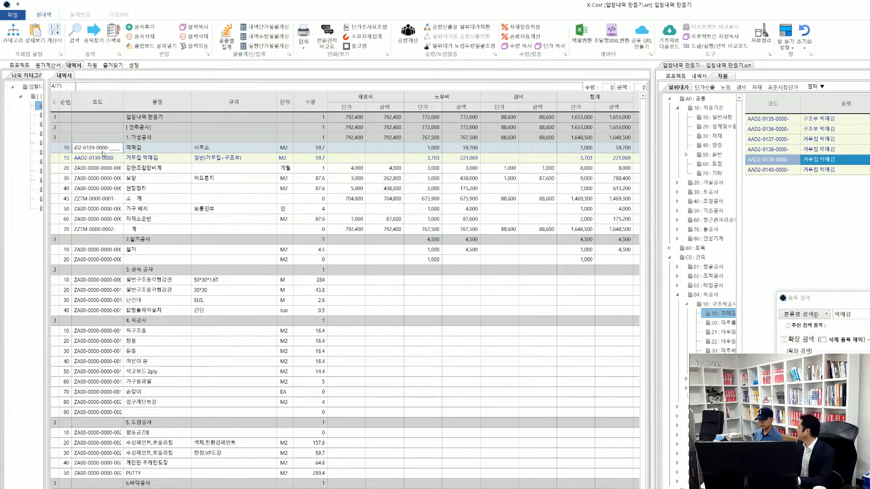
pyautogui.press('Return')
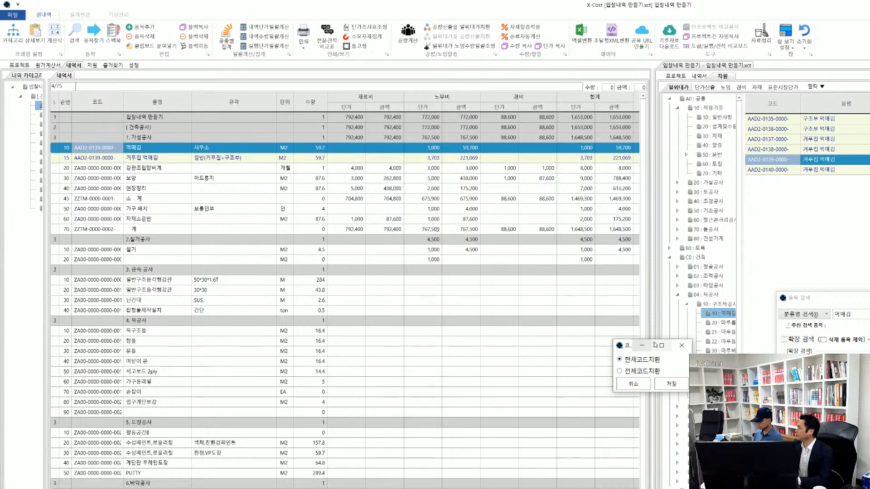
# - Save the code change for the current item only with 현재코드치환, and delete the duplicate 거푸집 먹매김 row below it
pyautogui.moveTo(614, 373); pyautogui.dragTo(546, 373)
pyautogui.moveTo(601, 346); pyautogui.dragTo(241, 175)
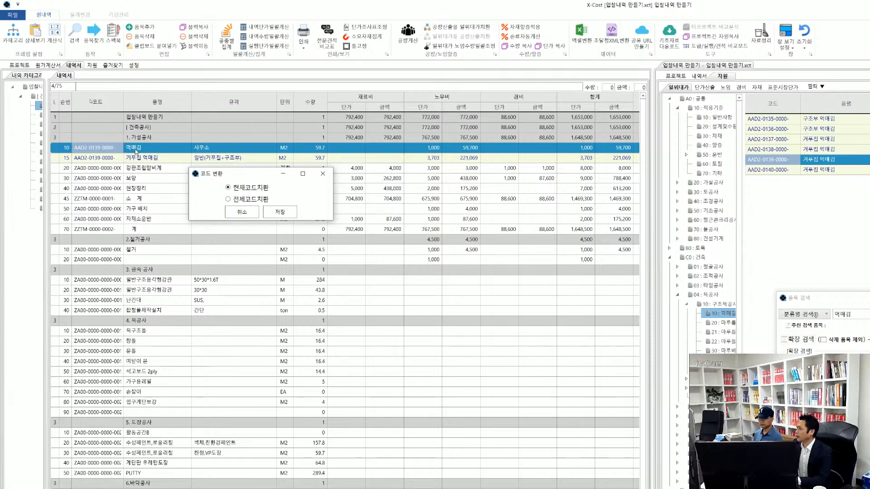
pyautogui.click(248, 200)
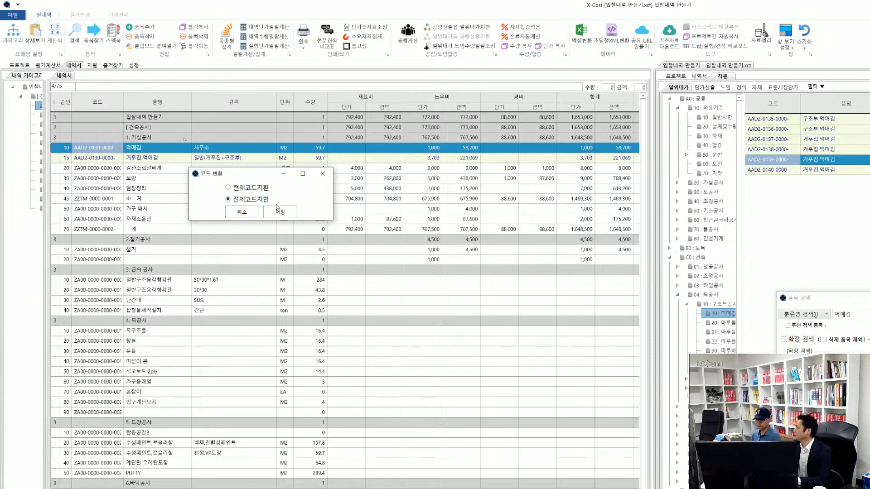
pyautogui.click(250, 190)
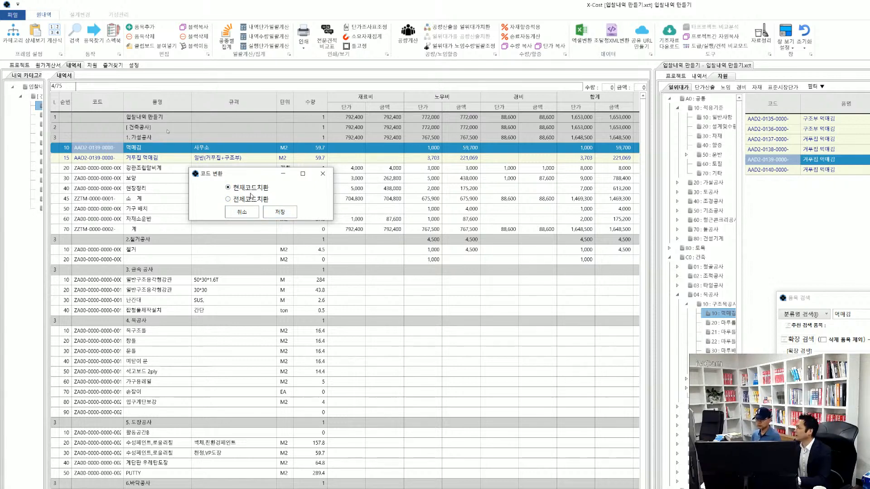
pyautogui.click(275, 214)
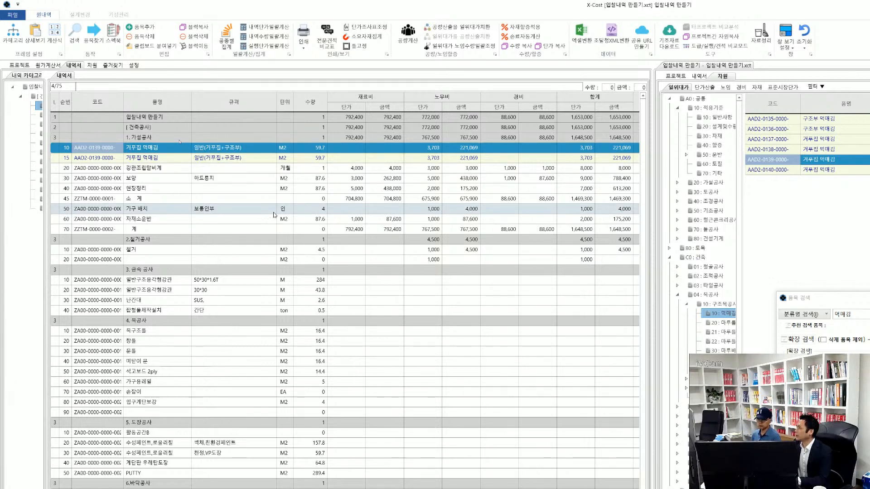
pyautogui.click(225, 161)
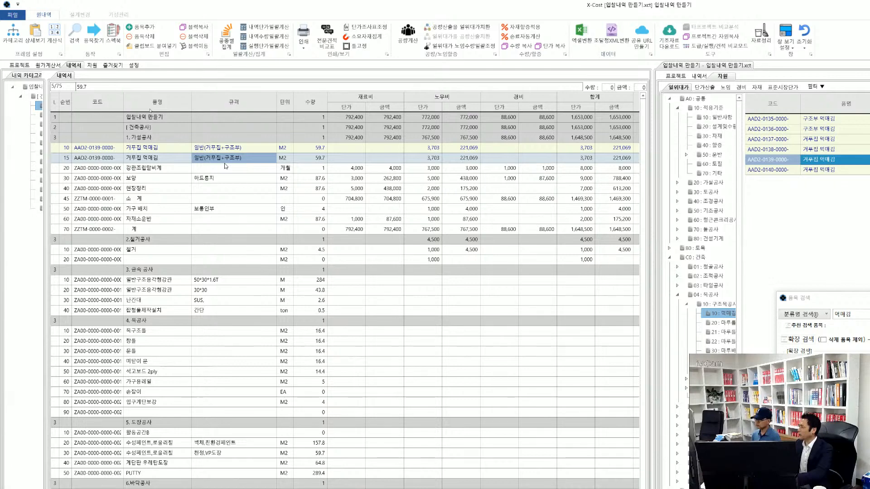
pyautogui.press('Delete')
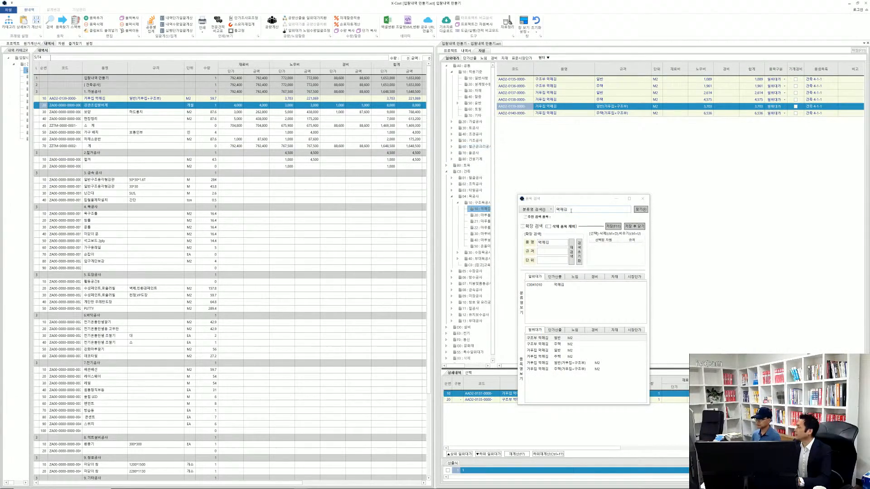
# - Search the resources for 강관말비계, and broaden the search to 말비계
pyautogui.click(571, 210)
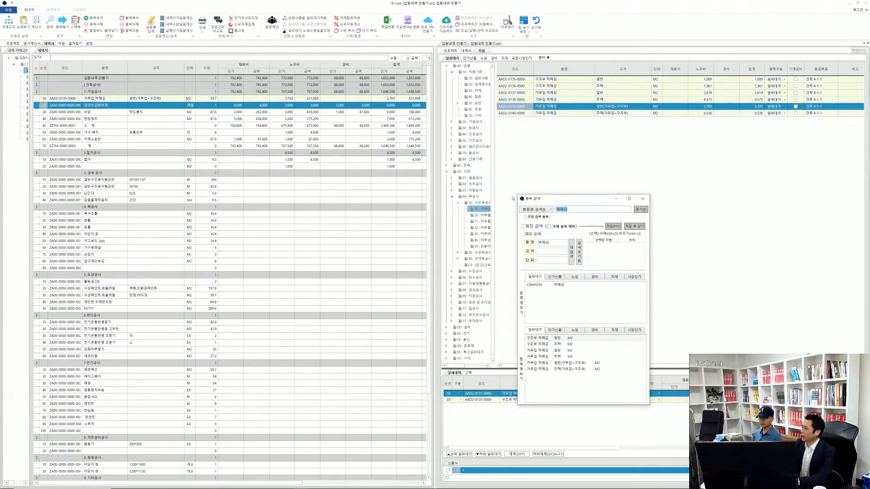
pyautogui.press('BackSpace')
pyautogui.write('강관')
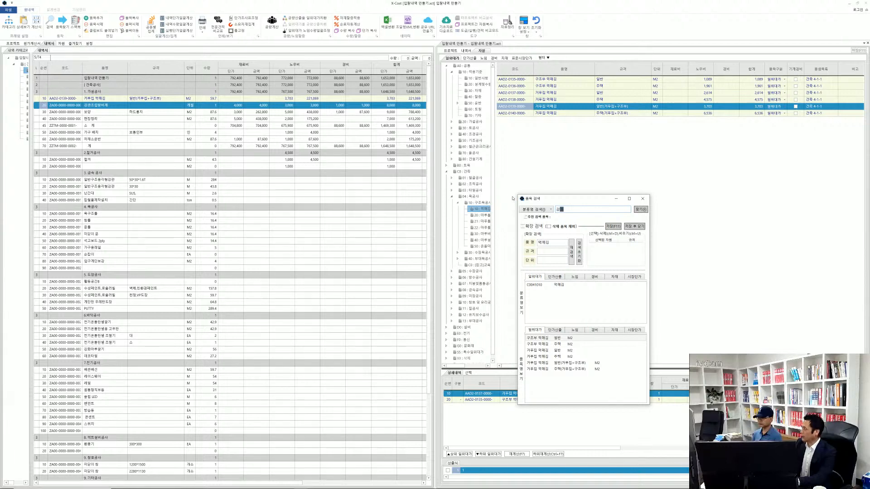
pyautogui.write('말비')
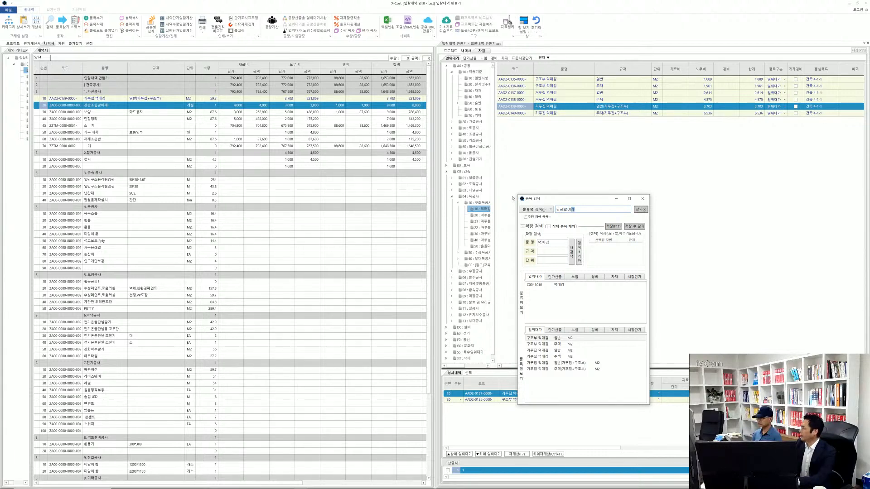
pyautogui.write('계')
pyautogui.press('Return')
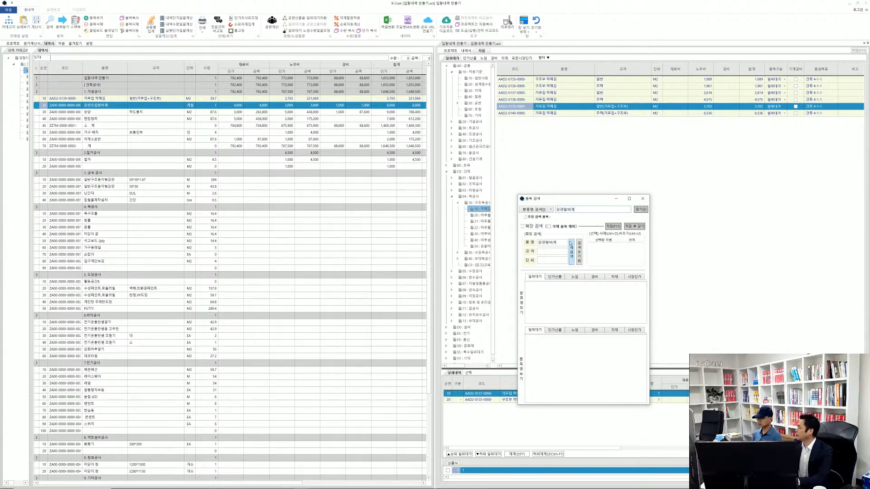
pyautogui.moveTo(565, 210); pyautogui.dragTo(516, 211)
pyautogui.press('BackSpace')
pyautogui.press('Return')
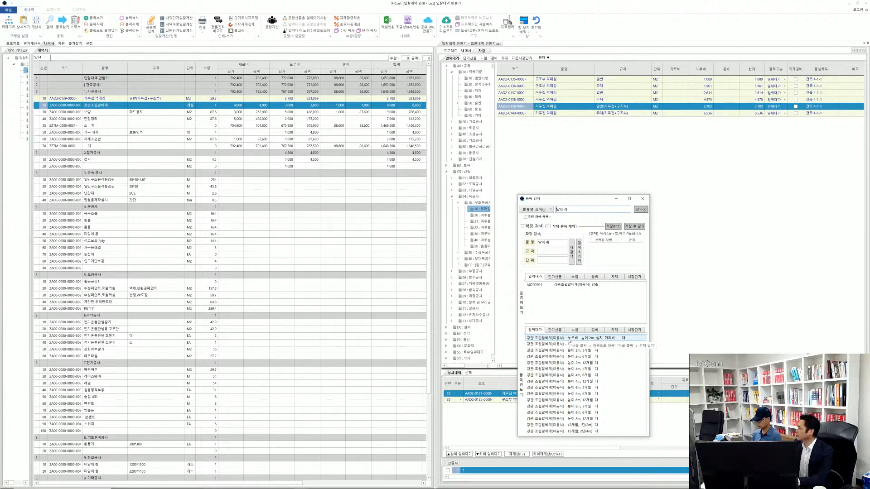
# - Replace the 강관조립말비계 item's code with AAA3-1044-1010-, the 일위대가 강관 조립말비계(이동식), 높이 2m, 3개월
pyautogui.click(568, 351)
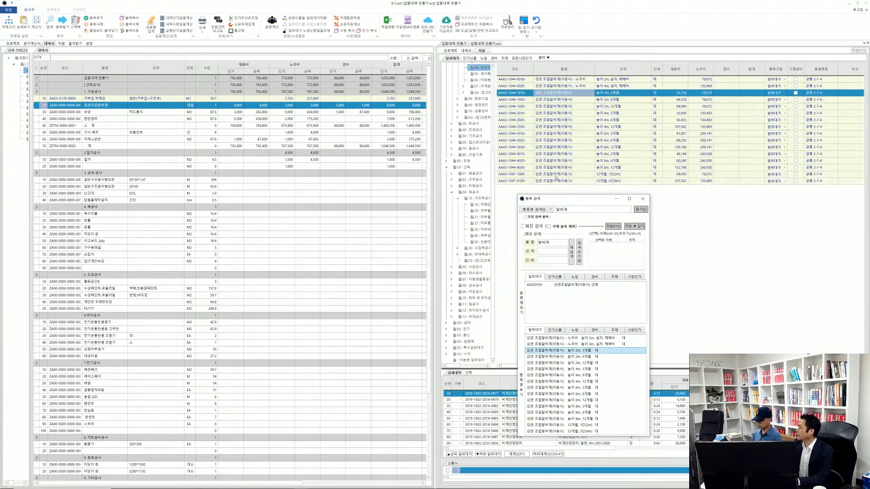
pyautogui.click(520, 93)
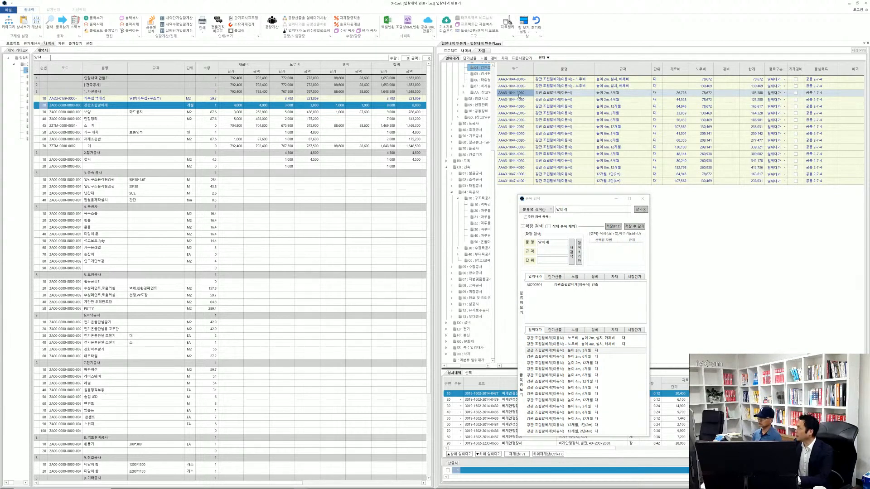
pyautogui.click(519, 93)
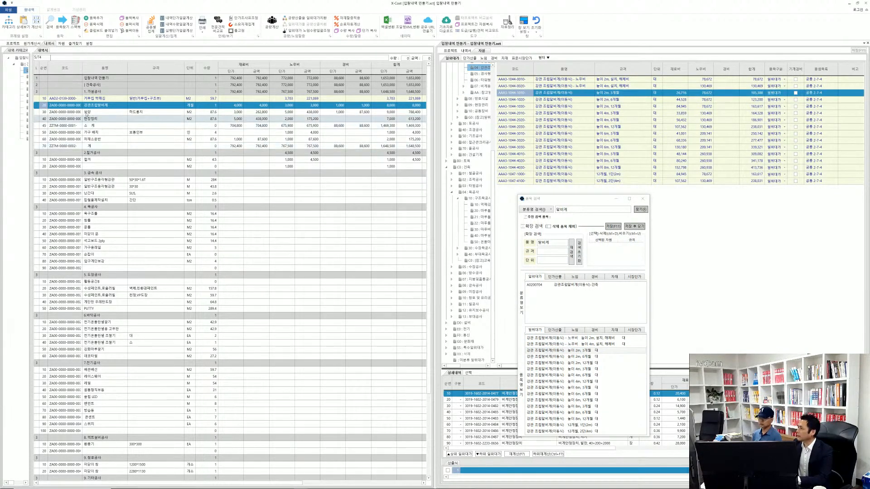
pyautogui.click(68, 106)
pyautogui.click(69, 107)
pyautogui.write('AAA3-1044-1010-')
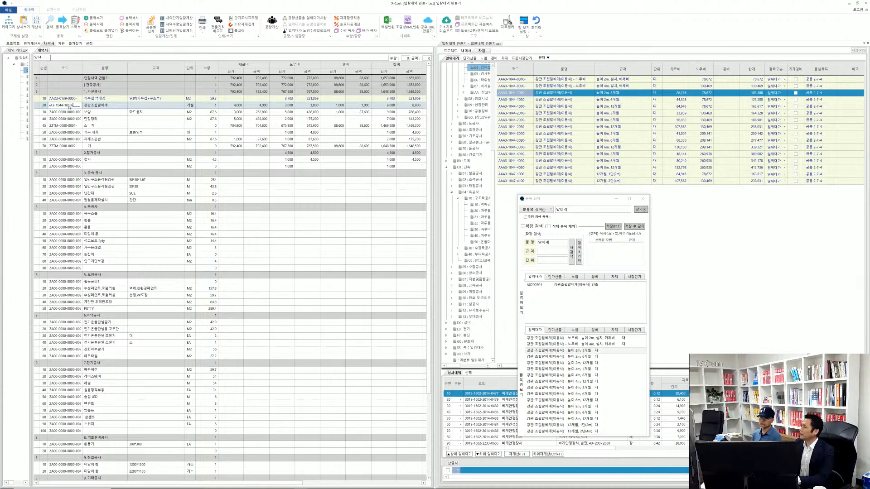
pyautogui.press('Return')
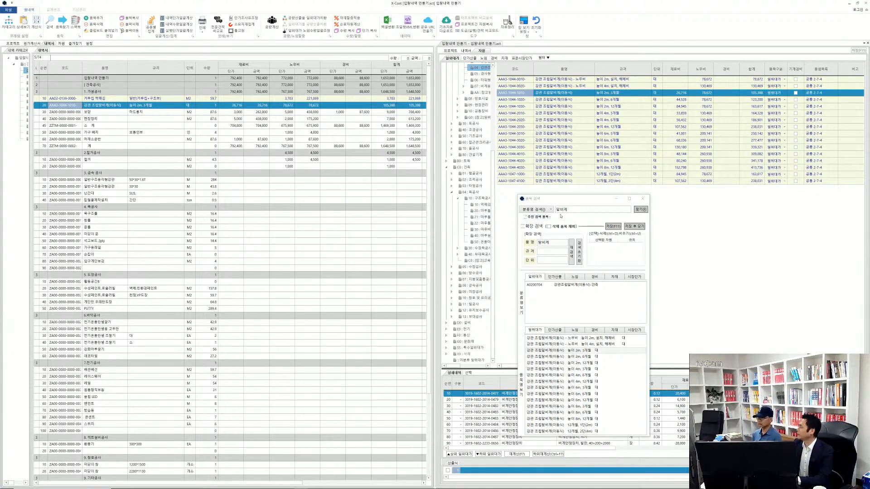
# - Search the resources for 보양 and list the 일위대가 items of the 건축물보양 category
pyautogui.moveTo(574, 209); pyautogui.dragTo(500, 200)
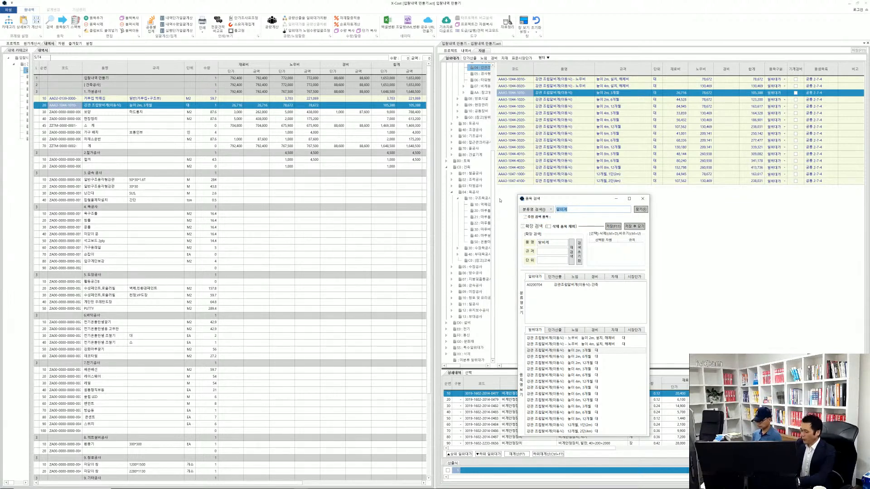
pyautogui.write('보양')
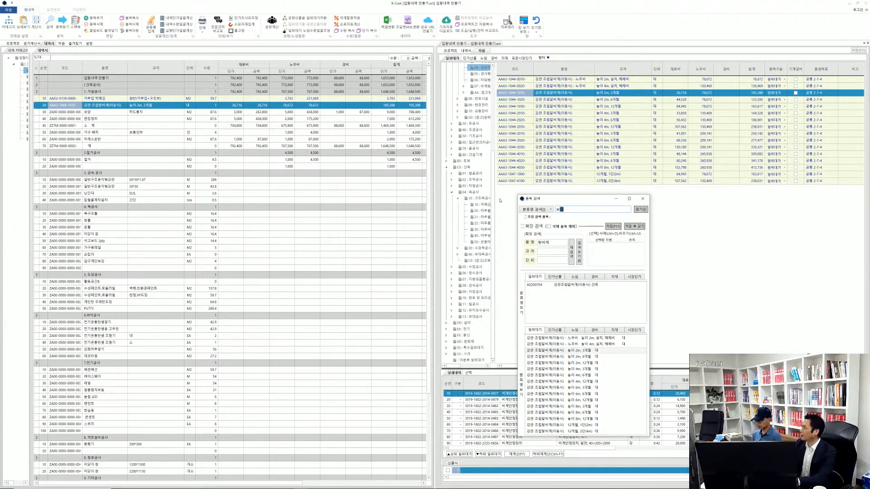
pyautogui.press('Return')
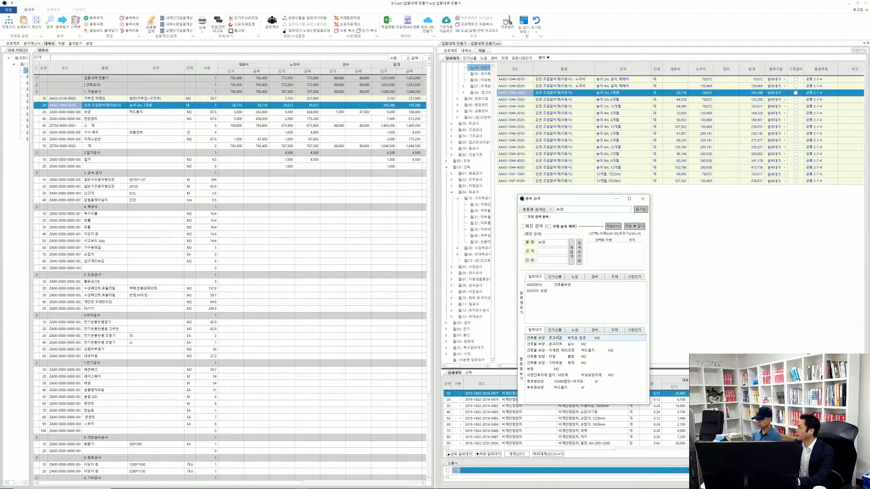
pyautogui.doubleClick(540, 285)
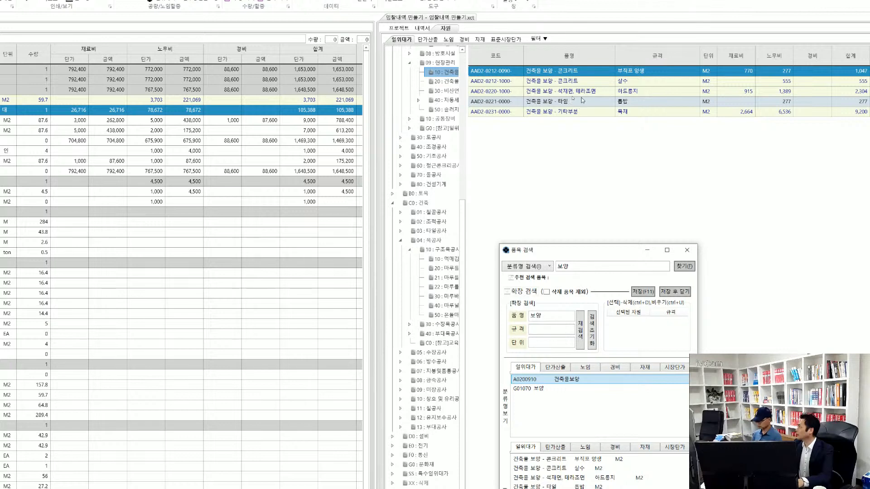
# - Replace the 보양 item's code with AAD2-0220-1000-, the 일위대가 건축물 보양 - 석재면, 테라조면, 하드롱지, for the current item only
pyautogui.click(491, 95)
pyautogui.doubleClick(494, 93)
pyautogui.hotkey('ctrl', 'c')
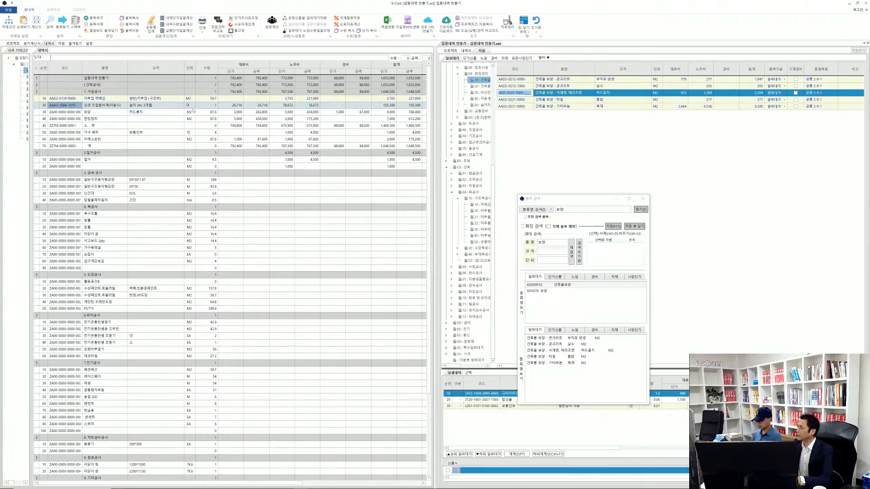
pyautogui.click(79, 115)
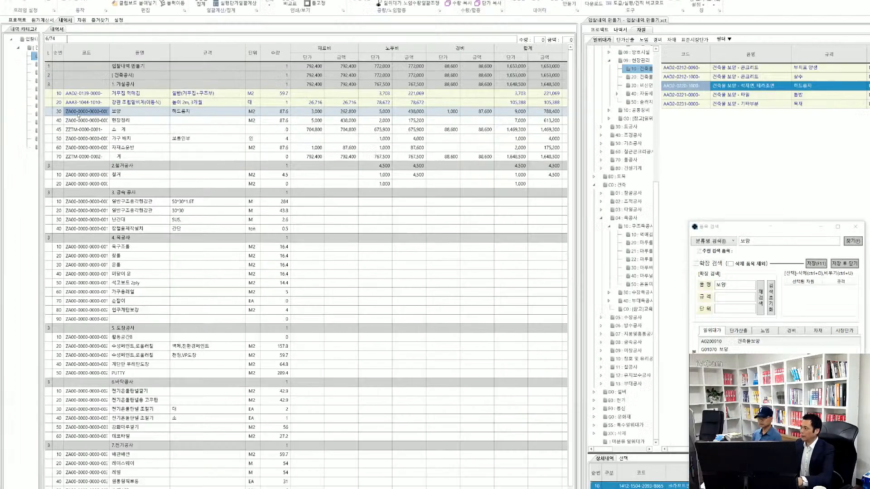
pyautogui.click(57, 115)
pyautogui.hotkey('ctrl', 'v')
pyautogui.press('Return')
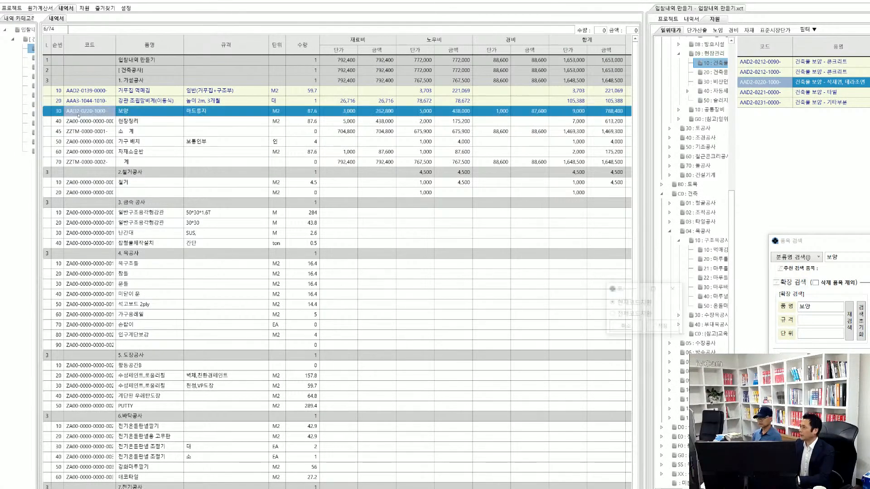
pyautogui.press('Return')
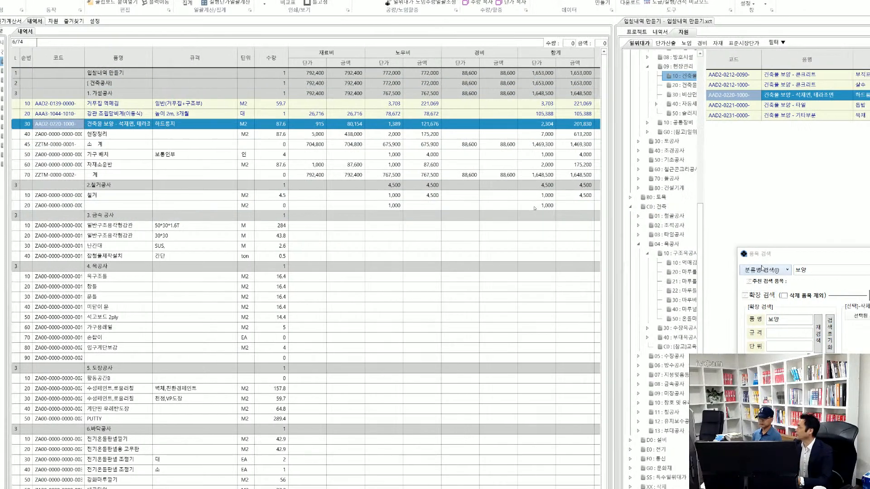
# - Search the resources for 현장정리 and list the 일위대가 items of the 건축물 현장정리 category
pyautogui.moveTo(757, 271); pyautogui.dragTo(710, 269)
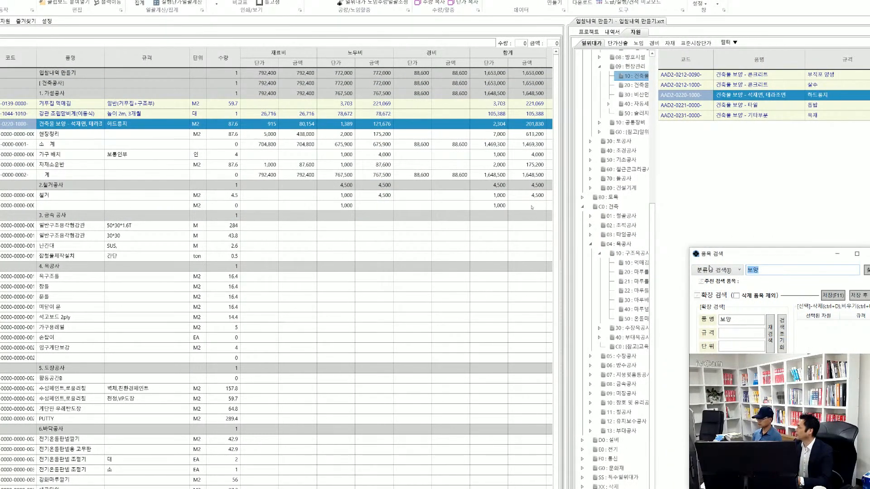
pyautogui.write('ㅎ현장제')
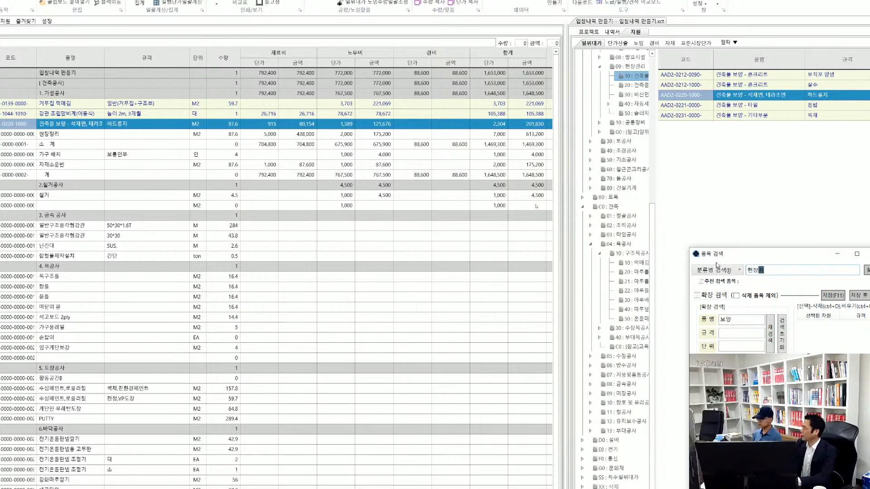
pyautogui.write('정리')
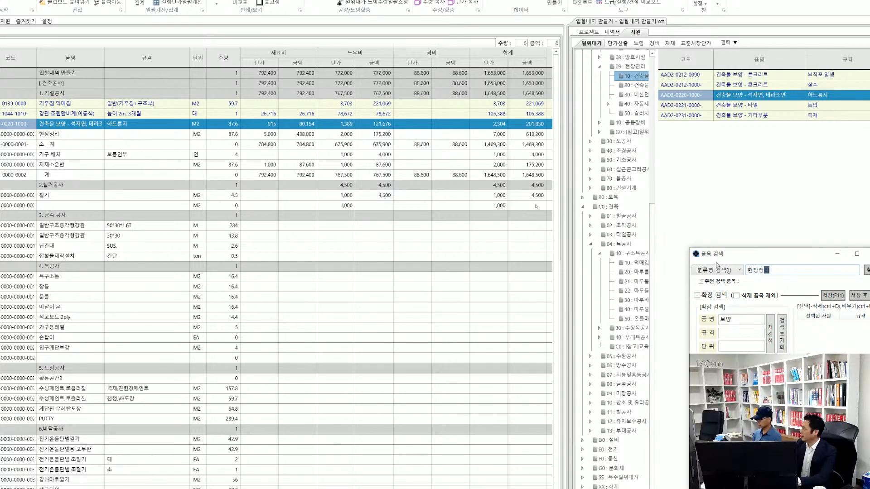
pyautogui.press('Return')
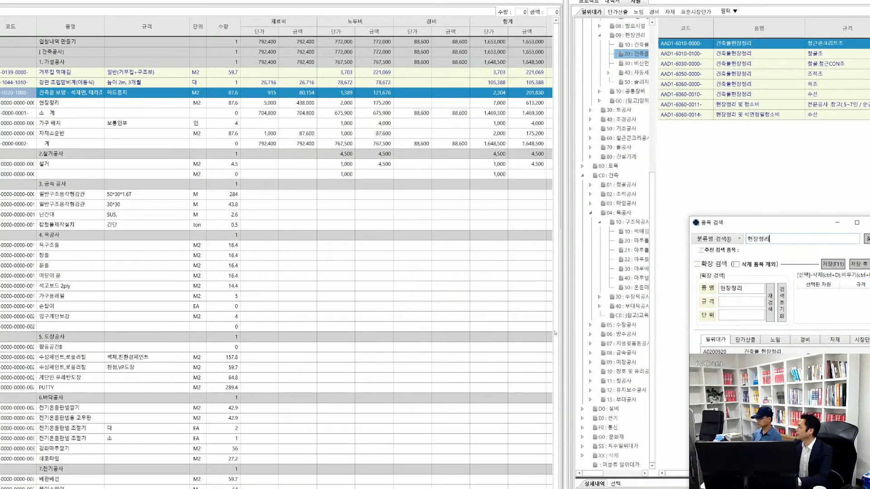
# - Replace the 현장정리 item's code with AAD1-6010-0000-, the 일위대가 건축물현장정리 for 철근콘크리트조, and close the resource view
pyautogui.click(741, 83)
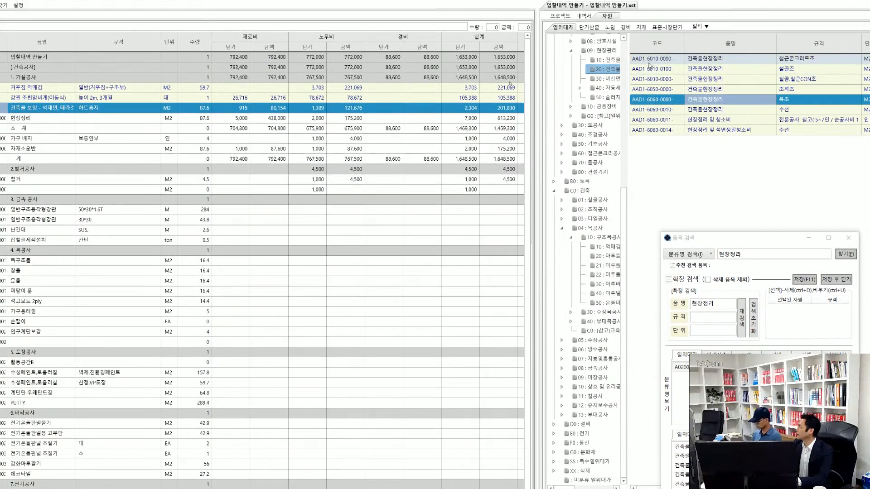
pyautogui.click(650, 50)
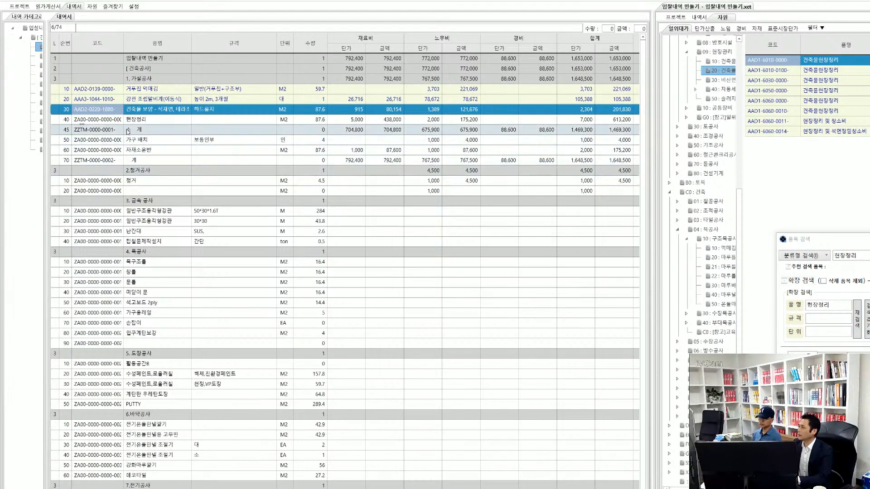
pyautogui.click(70, 121)
pyautogui.write('AAD1-6010-0000-')
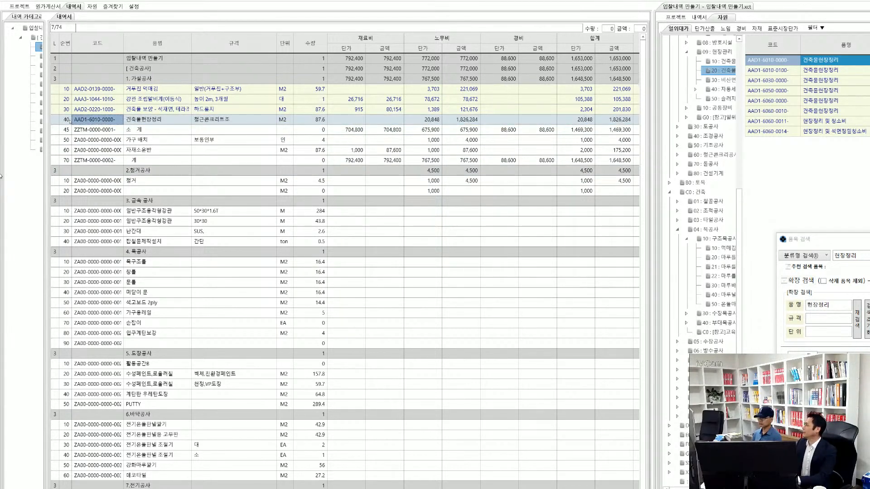
pyautogui.click(70, 120)
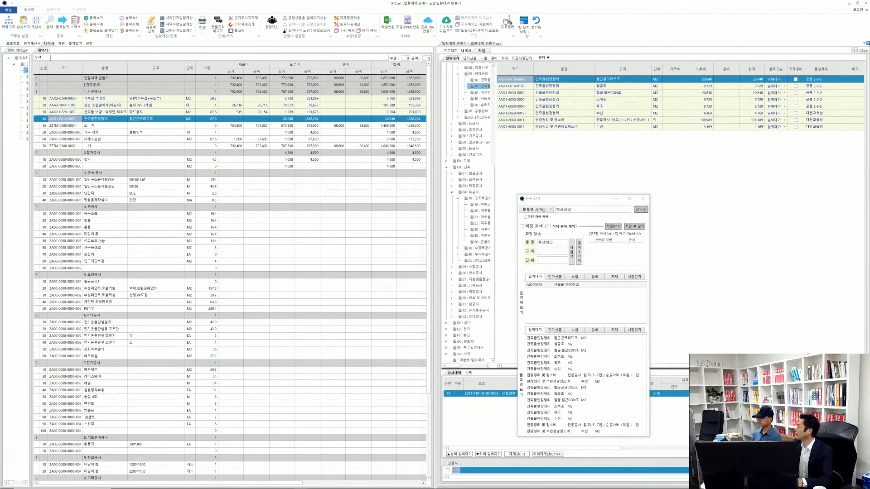
pyautogui.click(864, 50)
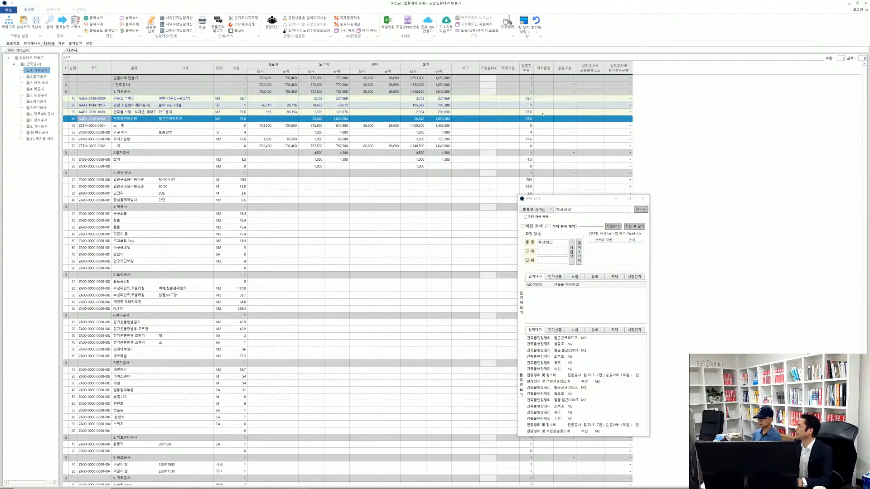
# - Set the 조정율(%) to 80 for every row of 1. 가설공사, from 거푸집 먹매김 to the 계 row
pyautogui.click(464, 99)
pyautogui.click(486, 101)
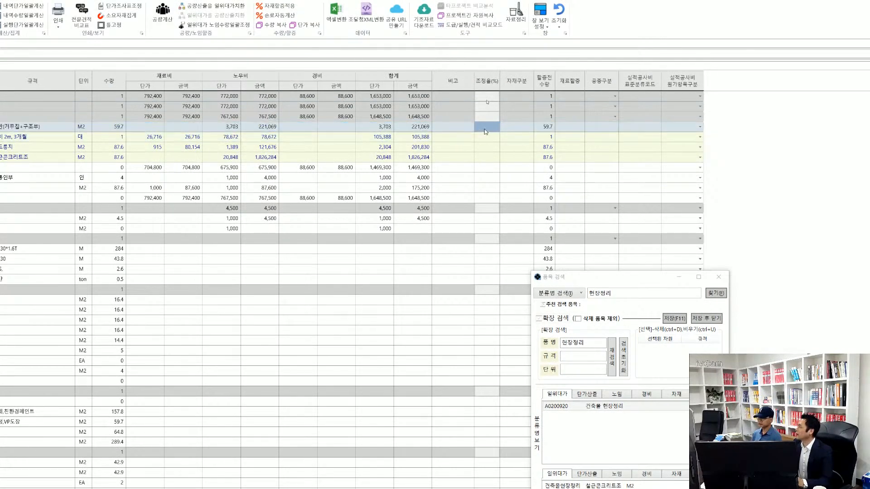
pyautogui.click(486, 99)
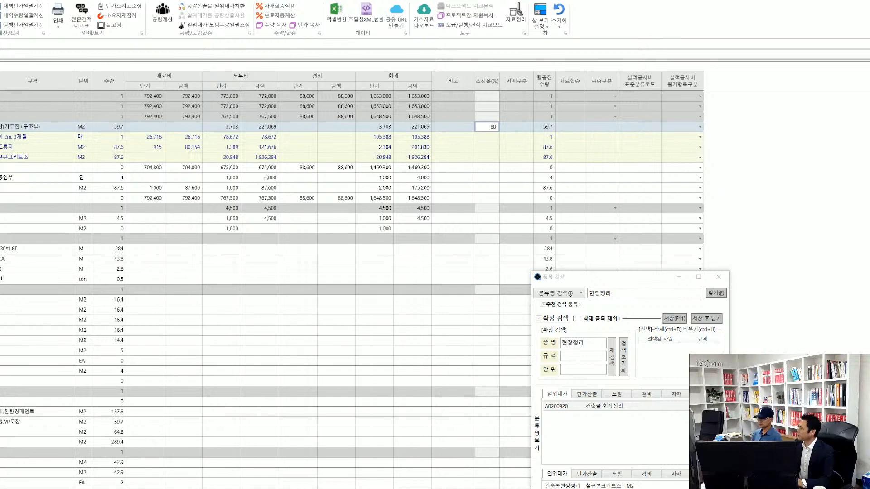
pyautogui.press('Return')
pyautogui.write('80')
pyautogui.press('Return')
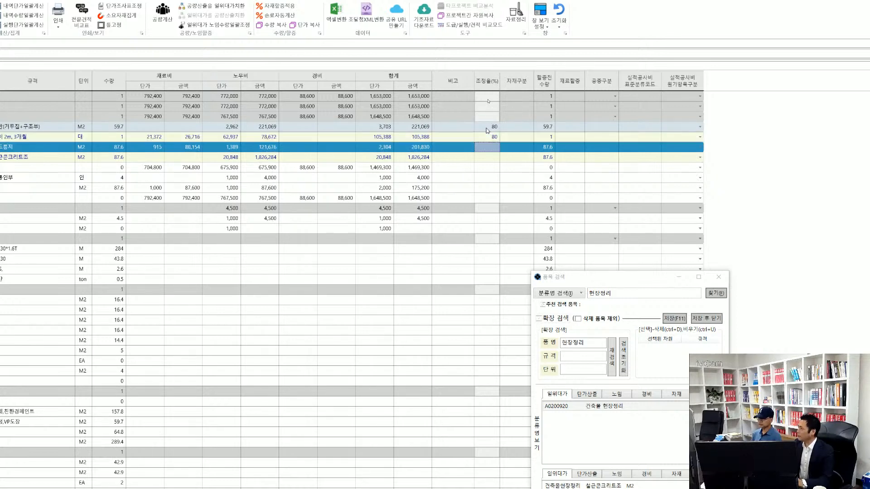
pyautogui.write('8')
pyautogui.press('Return')
pyautogui.write('80')
pyautogui.press('Return')
pyautogui.write('80')
pyautogui.press('Return')
pyautogui.write('80')
pyautogui.press('Return')
pyautogui.write('80')
pyautogui.press('Return')
pyautogui.write('8')
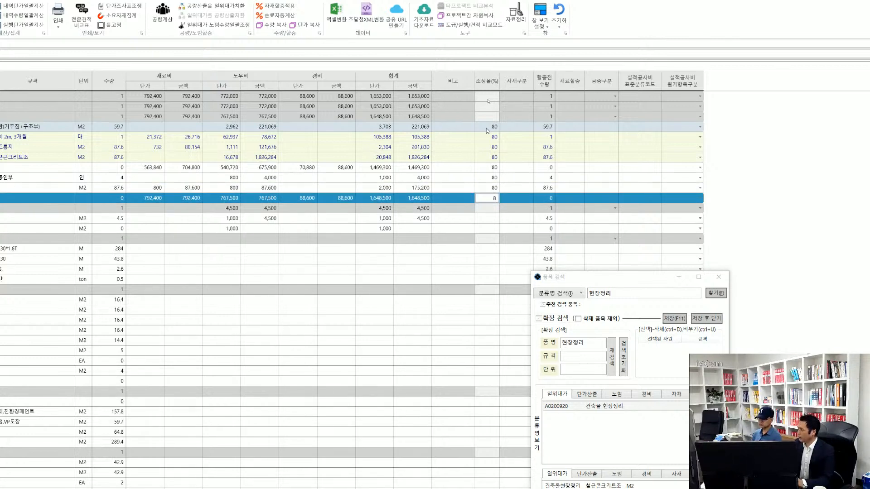
# - Recalculate the 가설공사 amounts row by row at the 80% 조정율, and run the 공종별 집계 for the whole project
pyautogui.press('Up')
pyautogui.press('Up')
pyautogui.press('Up')
pyautogui.press('Up')
pyautogui.press('Up')
pyautogui.press('Up')
pyautogui.press('Up')
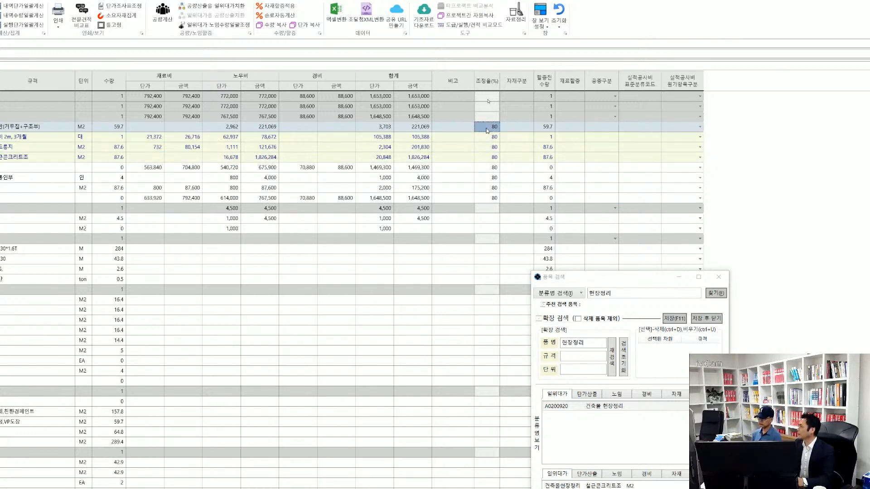
pyautogui.write('80')
pyautogui.press('Return')
pyautogui.press('Return')
pyautogui.press('Return')
pyautogui.press('Return')
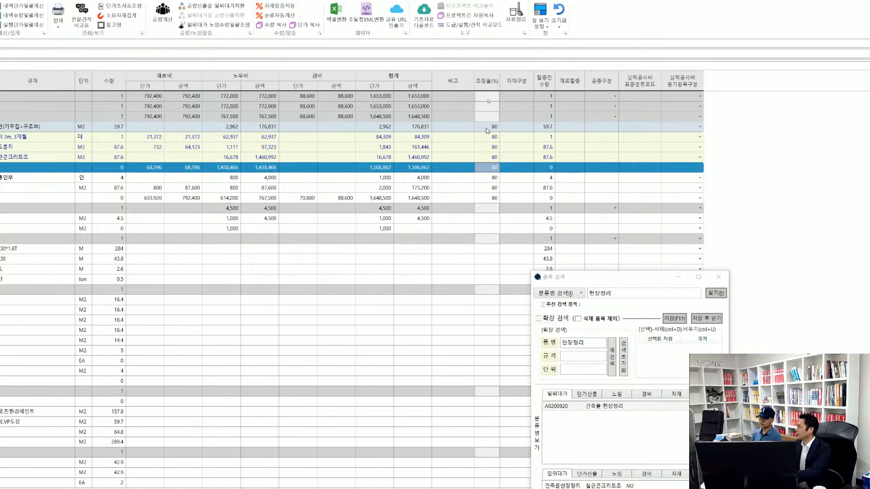
pyautogui.press('Return')
pyautogui.press('Return')
pyautogui.press('Return')
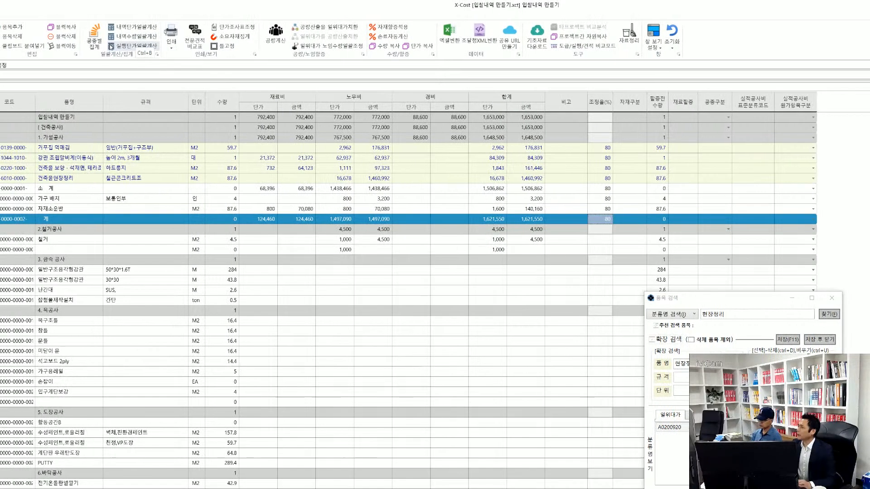
pyautogui.click(105, 41)
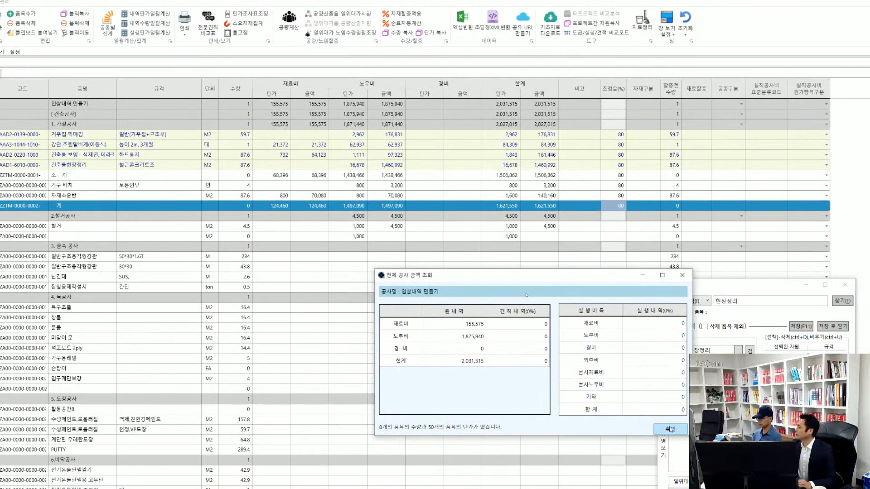
pyautogui.click(670, 429)
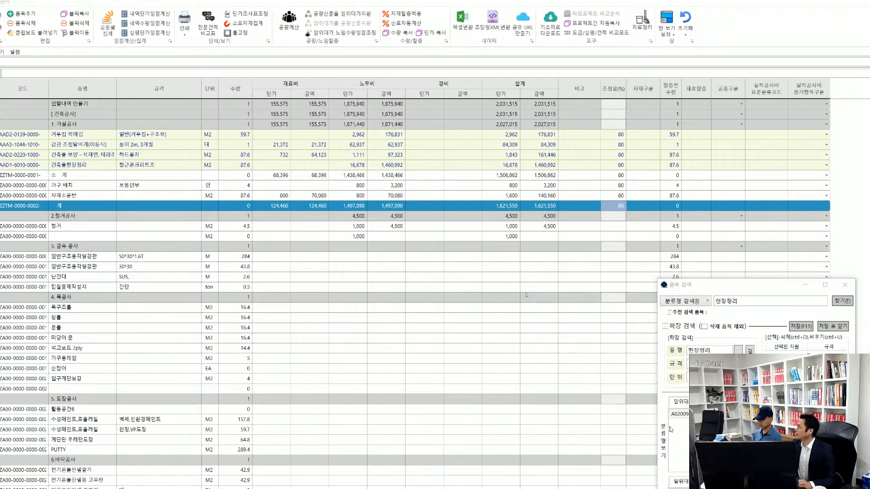
# - Change the 조정율(%) to 85 for every 가설공사 row, from 거푸집 먹매김 to the 계 row
pyautogui.click(619, 137)
pyautogui.write('85')
pyautogui.press('Return')
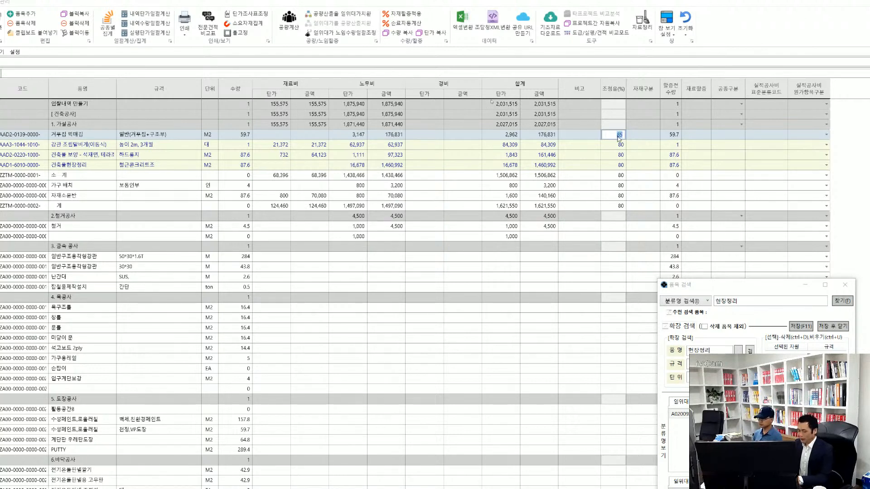
pyautogui.press('Return')
pyautogui.write('85')
pyautogui.press('Return')
pyautogui.write('85')
pyautogui.press('Return')
pyautogui.write('85')
pyautogui.press('Return')
pyautogui.write('85')
pyautogui.press('Return')
pyautogui.write('85')
pyautogui.press('Return')
pyautogui.write('85')
pyautogui.press('Return')
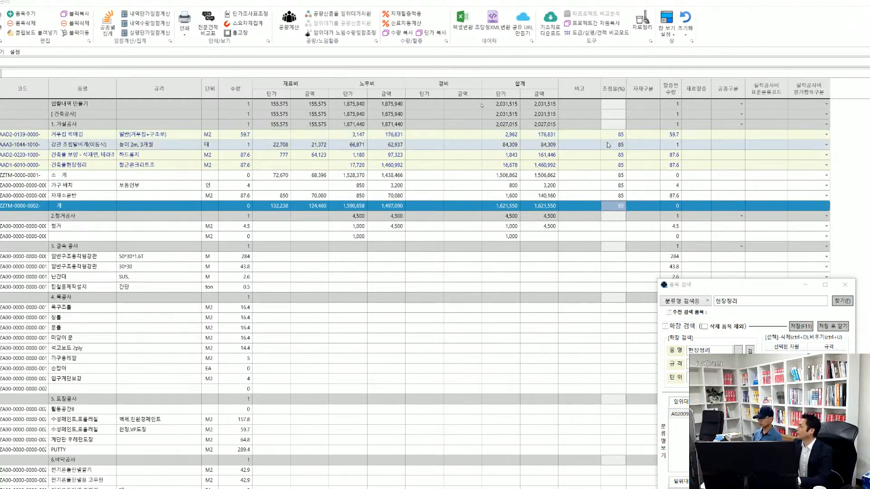
# - Refresh the amounts of all 가설공사 rows and rerun the 공종별 집계 to update the project totals
pyautogui.click(533, 133)
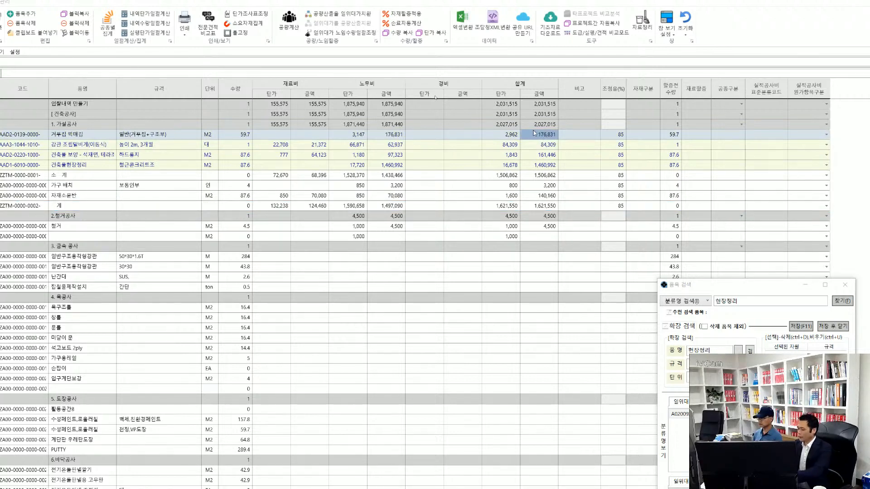
pyautogui.press('Down')
pyautogui.press('Down')
pyautogui.press('Down')
pyautogui.press('Down')
pyautogui.press('Down')
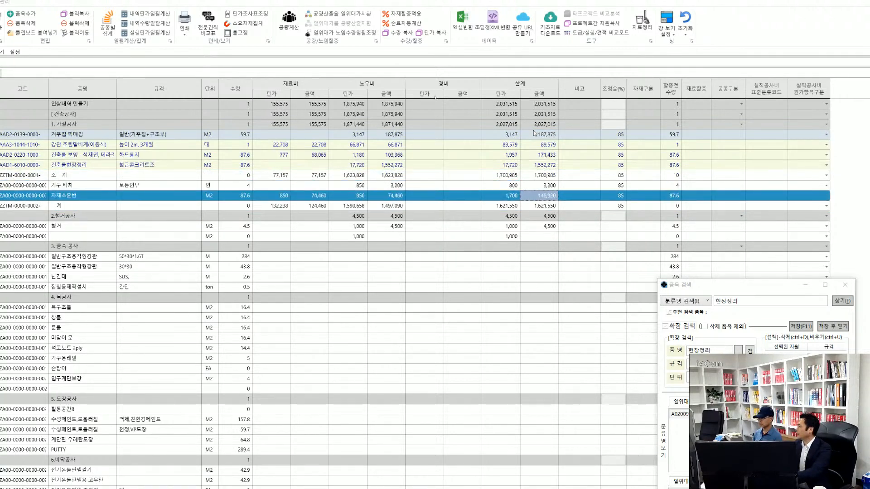
pyautogui.press('Down')
pyautogui.press('Down')
pyautogui.press('Down')
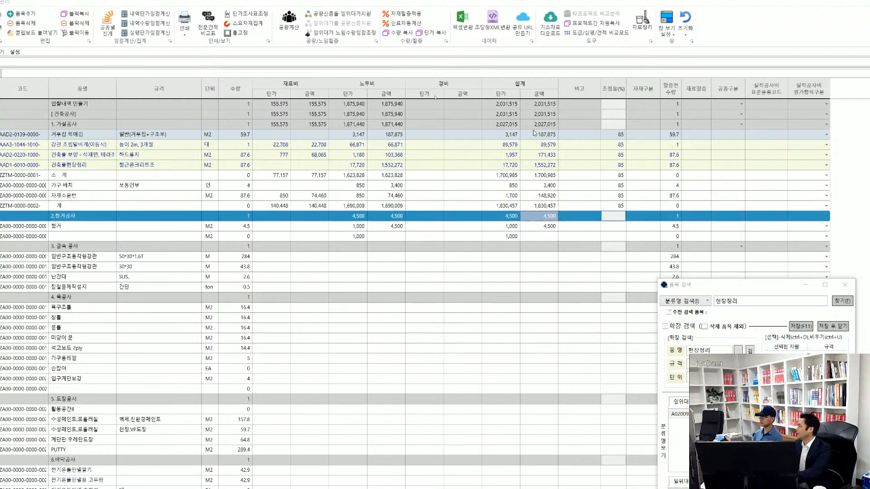
pyautogui.press('Up')
pyautogui.press('Up')
pyautogui.press('Up')
pyautogui.press('Up')
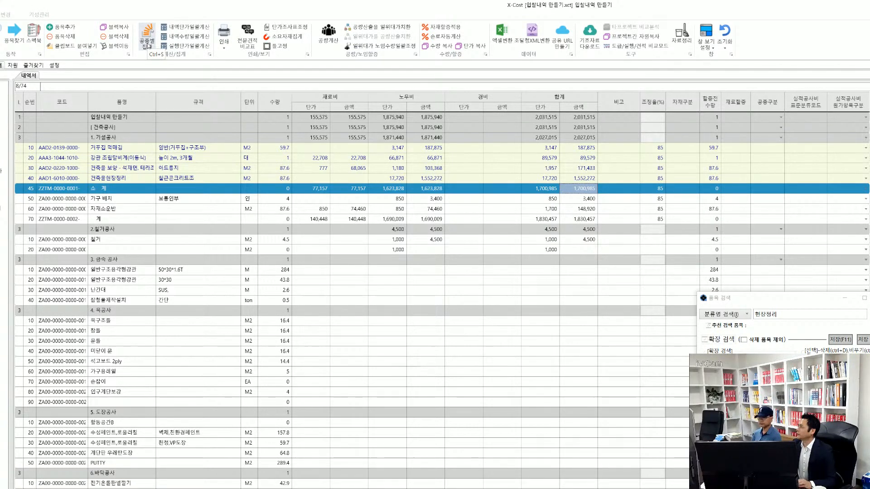
pyautogui.click(149, 45)
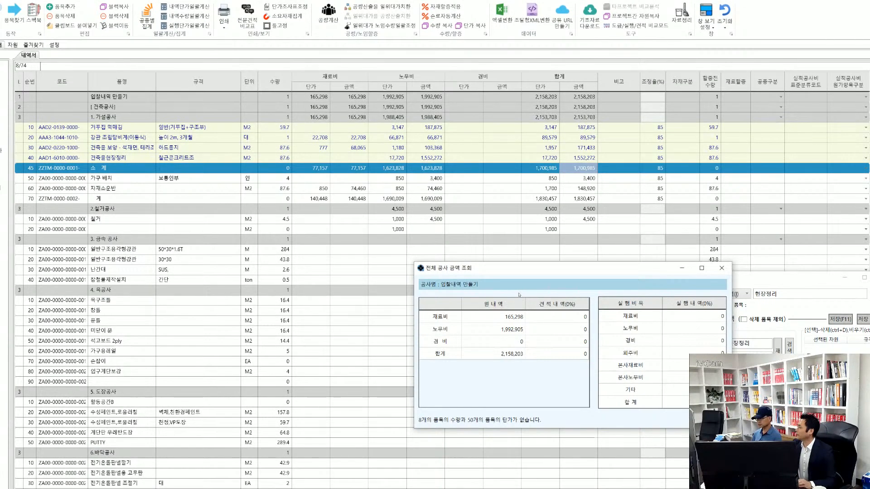
pyautogui.press('Escape')
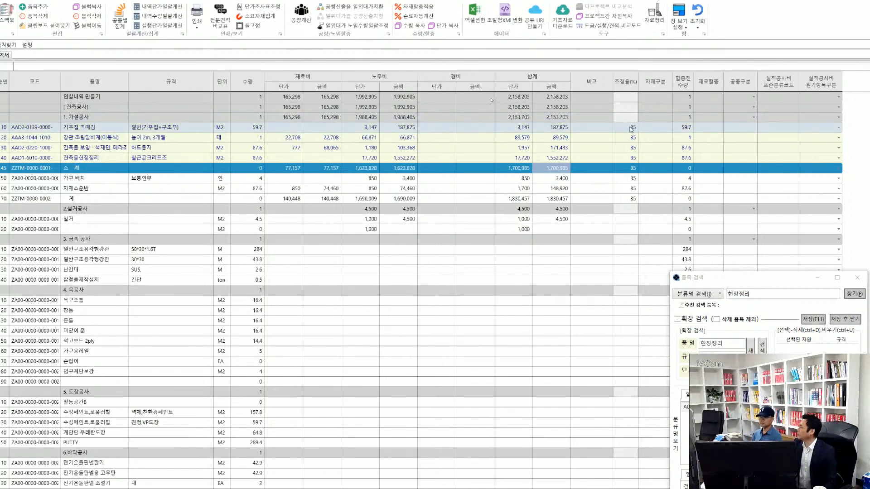
# - Clear the 조정율(%) of every 가설공사 row, from 거푸집 먹매김 to the 계 row
pyautogui.click(737, 129)
pyautogui.press('Delete')
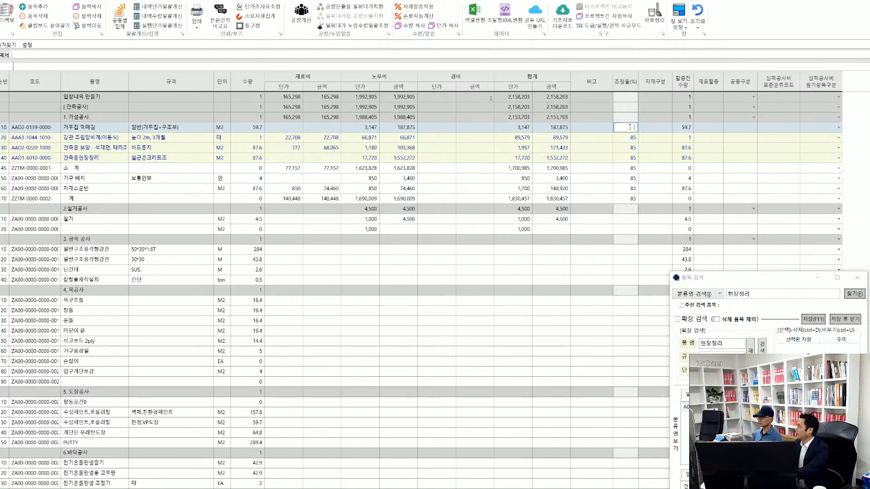
pyautogui.press('Return')
pyautogui.press('Delete')
pyautogui.press('Return')
pyautogui.press('Delete')
pyautogui.press('Return')
pyautogui.press('Delete')
pyautogui.press('Return')
pyautogui.press('Delete')
pyautogui.press('Return')
pyautogui.press('Delete')
pyautogui.press('Return')
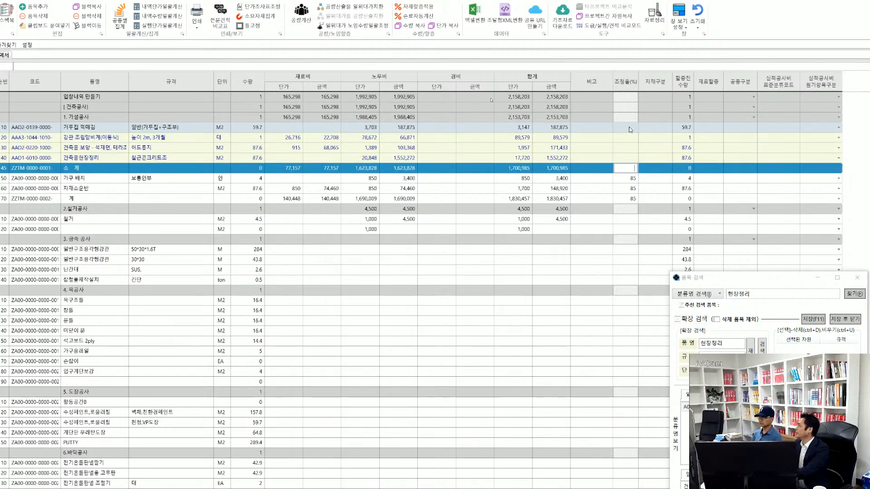
pyautogui.press('Return')
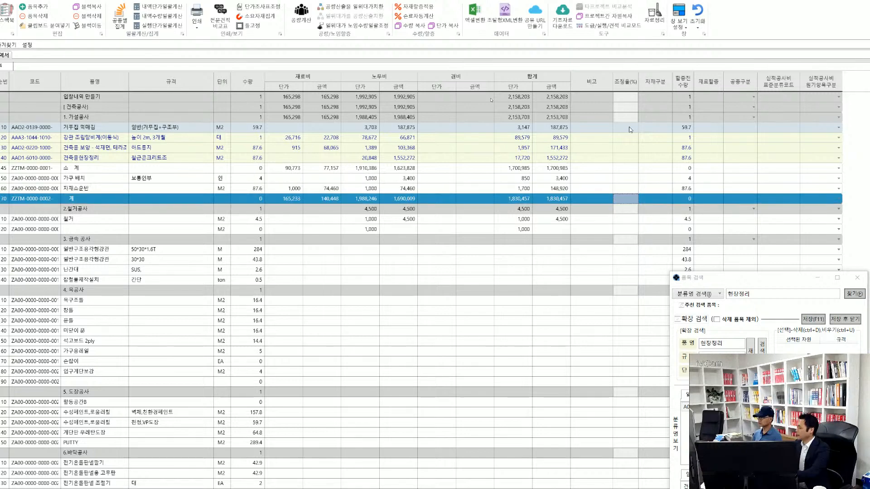
# - Go through the 가설공사 rows again to recalculate their amounts and the 소계 and 계 rows without a 조정율
pyautogui.press('Up')
pyautogui.press('Up')
pyautogui.press('Up')
pyautogui.press('Up')
pyautogui.press('Up')
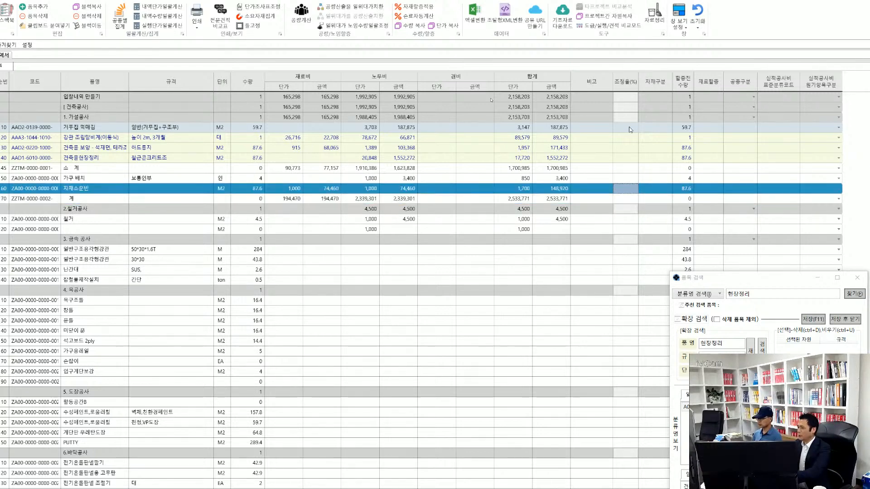
pyautogui.click(630, 128)
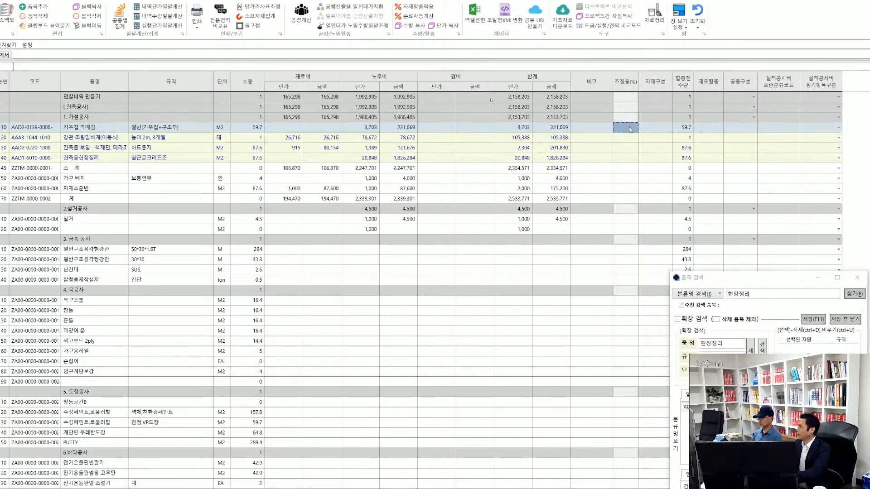
pyautogui.press('Down')
pyautogui.press('Down')
pyautogui.press('Down')
pyautogui.press('Down')
pyautogui.press('Down')
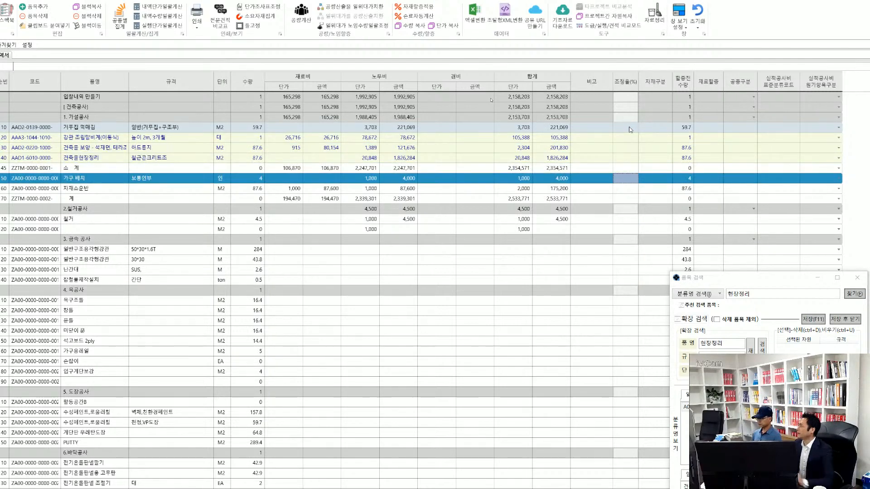
# - Recalculate the total construction cost of the whole estimate and close the amount summary
pyautogui.press('F9')
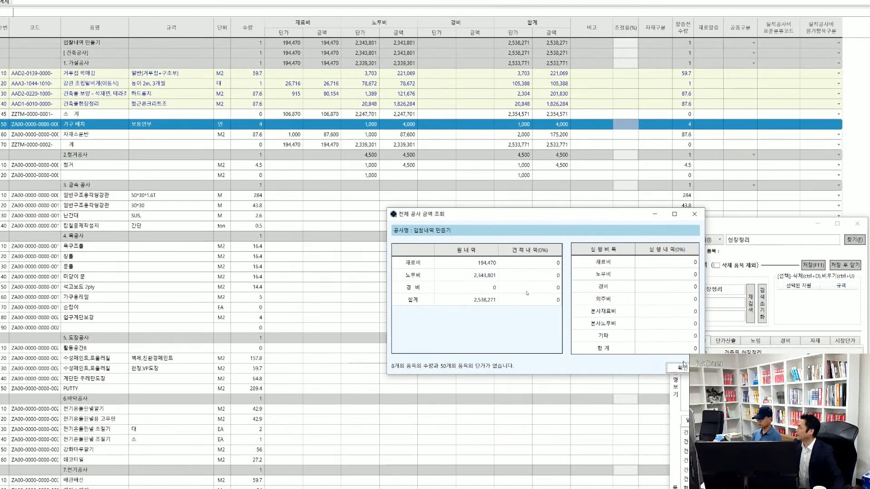
pyautogui.click(682, 368)
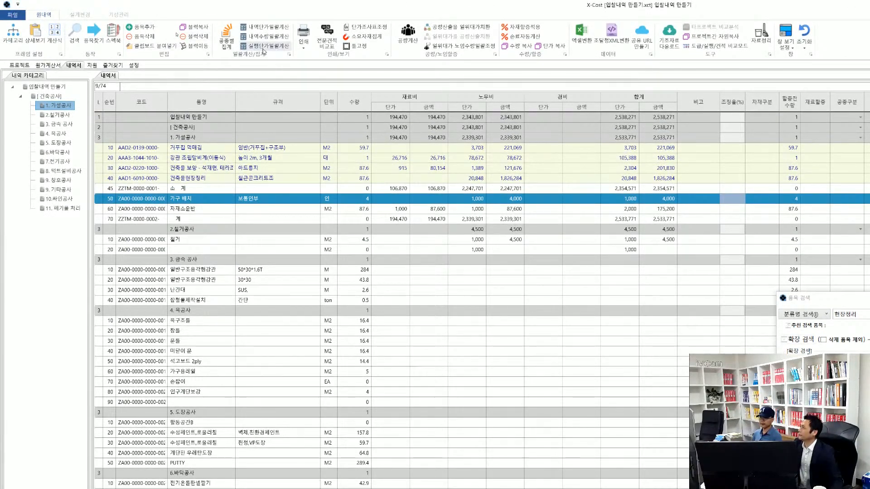
# - Open the unit price survey adjustment table (단가조사표조정) and look through the applied prices of the first items
pyautogui.click(368, 28)
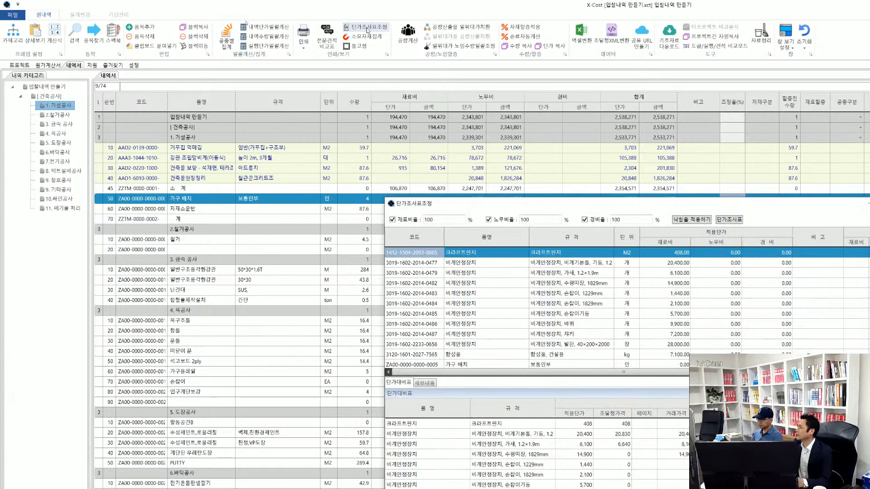
pyautogui.moveTo(581, 208); pyautogui.dragTo(355, 93)
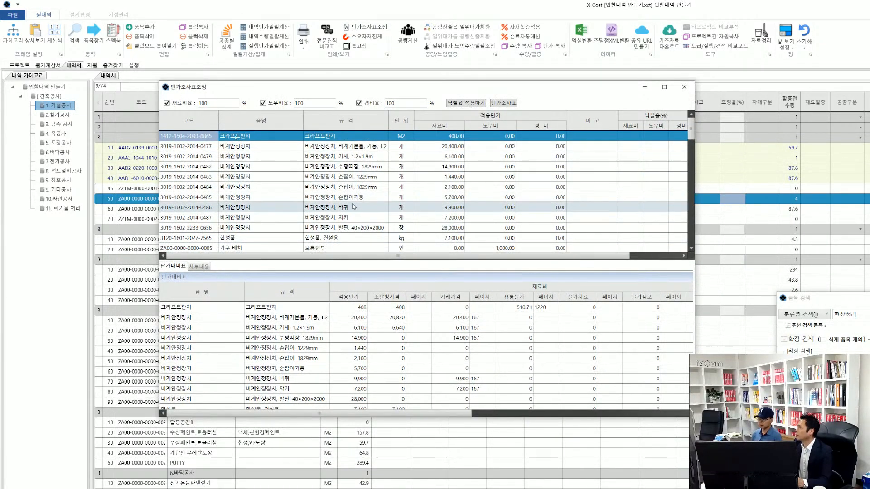
pyautogui.press('Down')
pyautogui.press('Down')
pyautogui.press('Down')
pyautogui.press('Down')
pyautogui.press('Down')
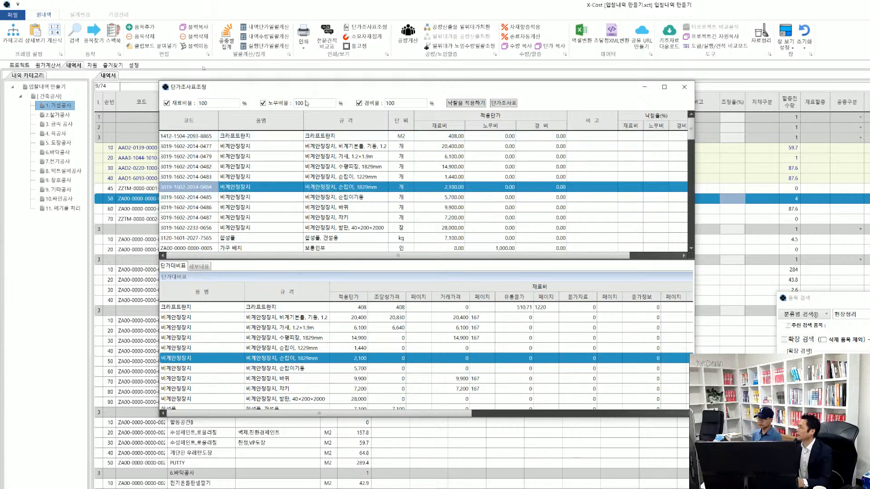
# - Set the material (재료비율), labour (노무비율) and expense (경비율) rates each to 85%
pyautogui.click(315, 104)
pyautogui.moveTo(318, 103); pyautogui.dragTo(266, 104)
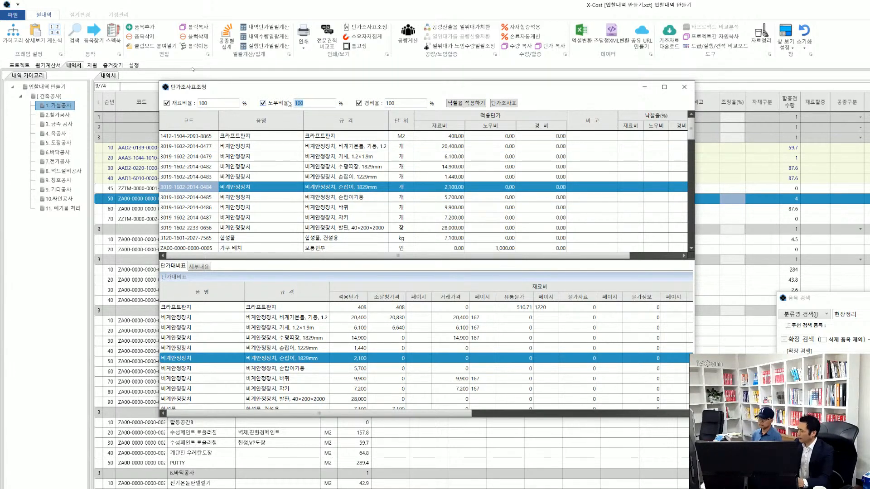
pyautogui.moveTo(213, 103); pyautogui.dragTo(180, 106)
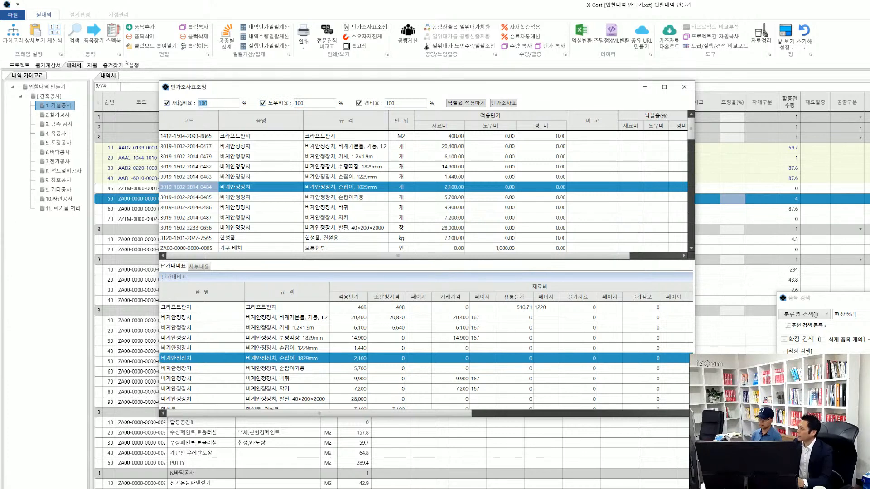
pyautogui.write('85')
pyautogui.moveTo(320, 105); pyautogui.dragTo(261, 106)
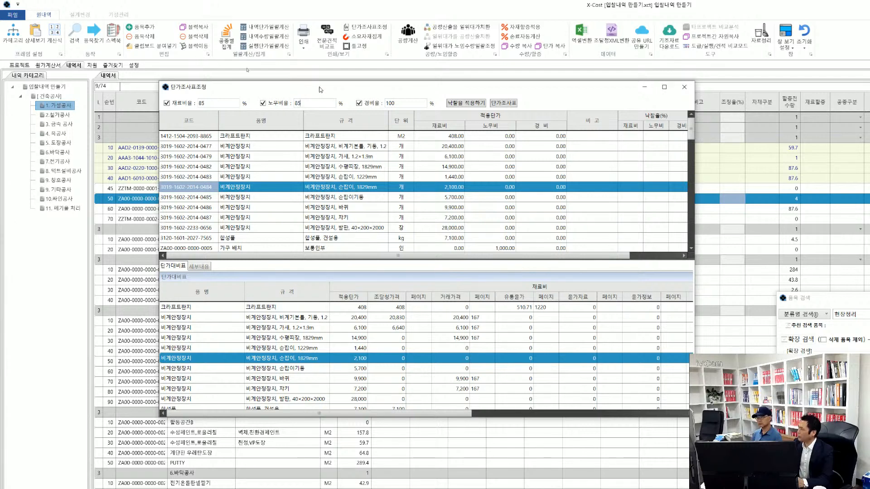
pyautogui.doubleClick(404, 104)
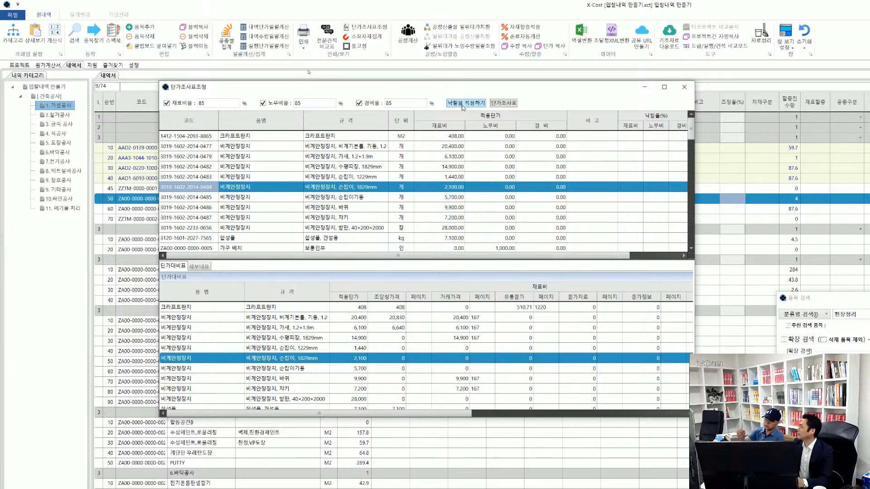
# - Change the labour rate (노무비율) to 70%, apply the award rates to the survey table and close it
pyautogui.doubleClick(298, 104)
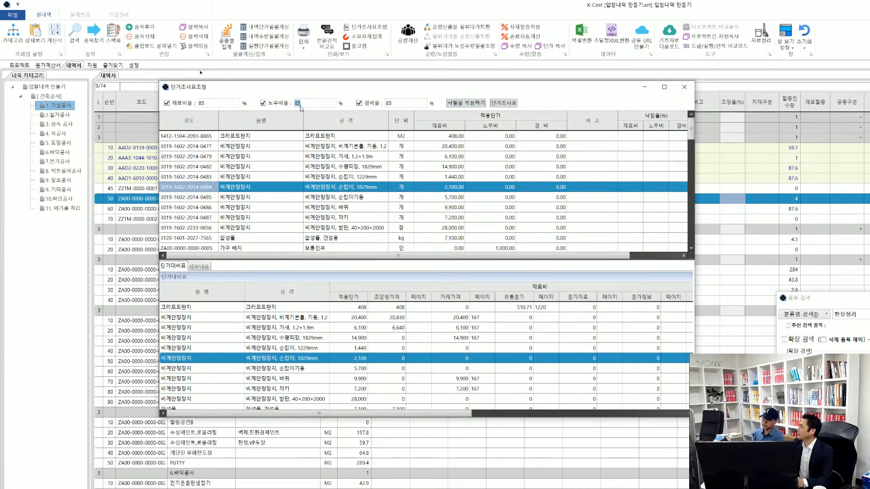
pyautogui.write('70')
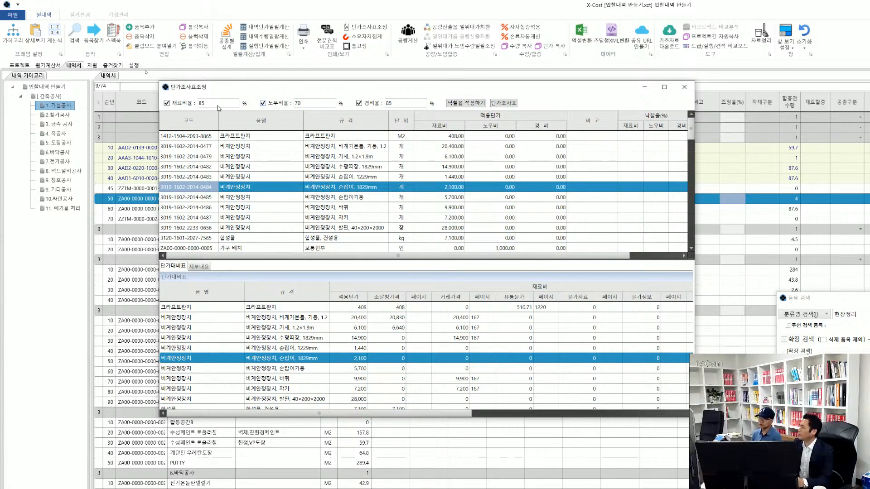
pyautogui.click(475, 105)
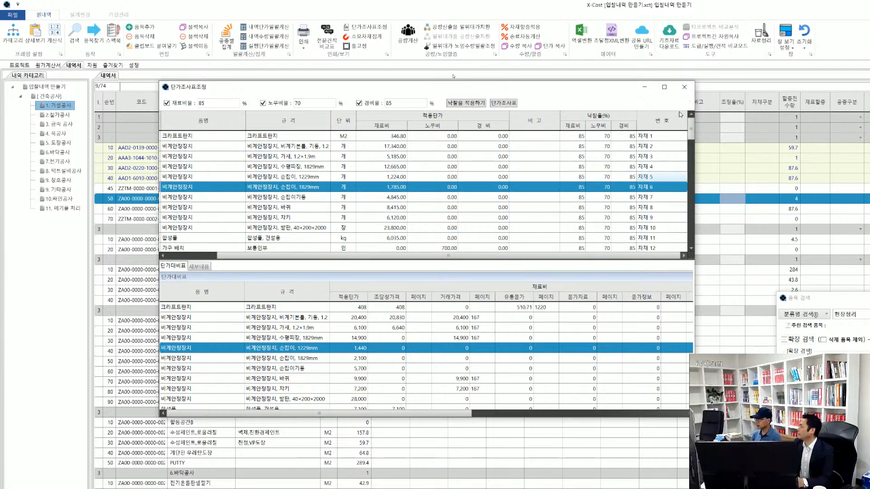
pyautogui.click(686, 89)
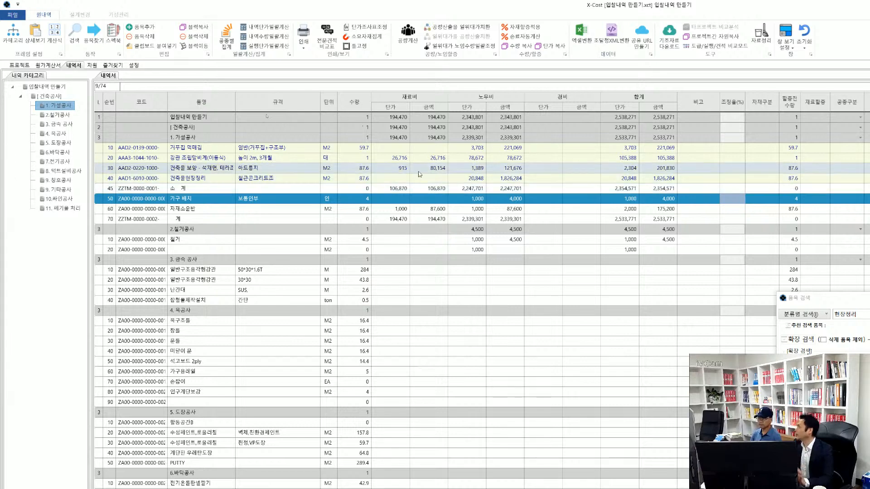
# - Run the batch unit price calculation (내역단가일괄계산) for only the items used in the estimate
pyautogui.click(263, 28)
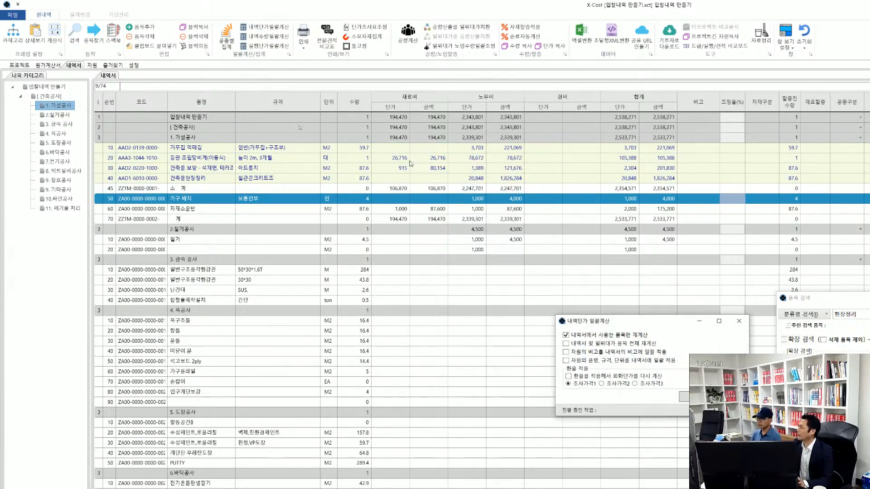
pyautogui.press('Return')
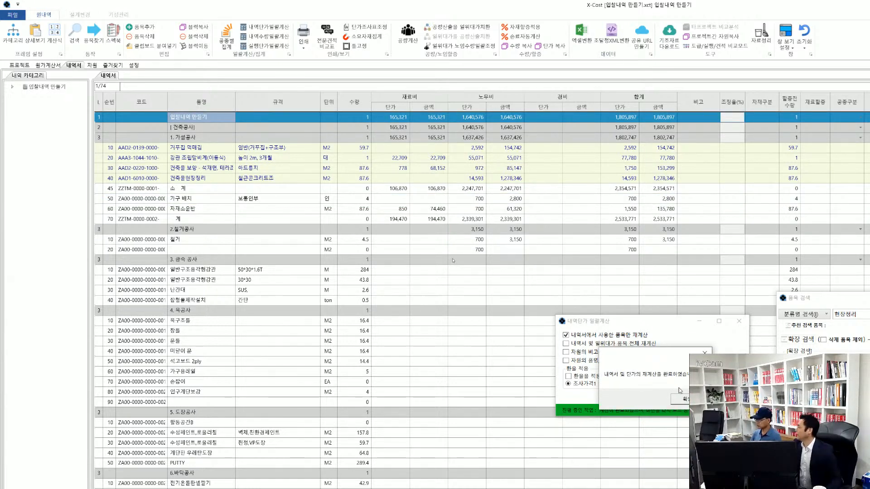
pyautogui.click(686, 400)
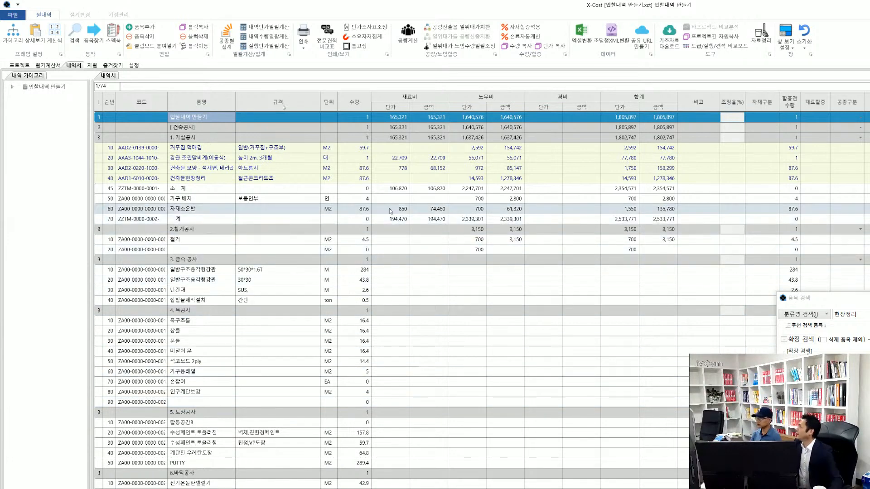
# - Reopen the unit price survey adjustment table, widen it to check the award rate (낙찰율) columns, and close it
pyautogui.click(370, 30)
pyautogui.moveTo(544, 205); pyautogui.dragTo(340, 134)
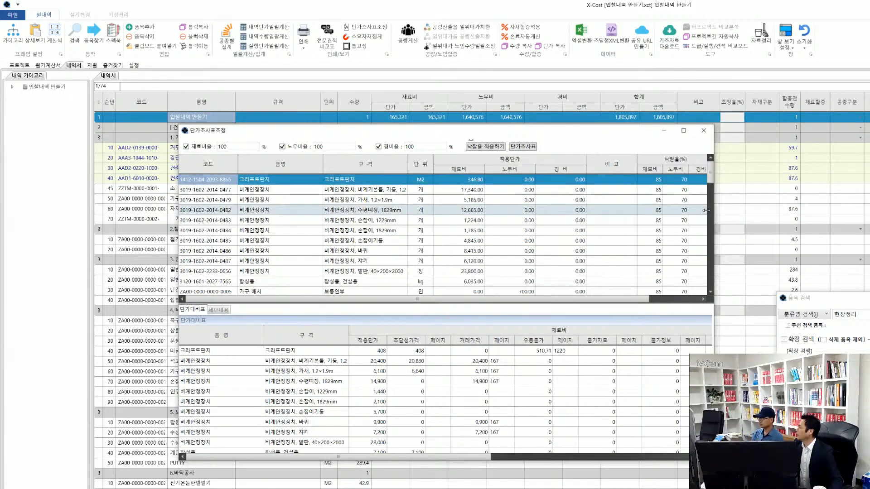
pyautogui.moveTo(715, 213); pyautogui.dragTo(777, 213)
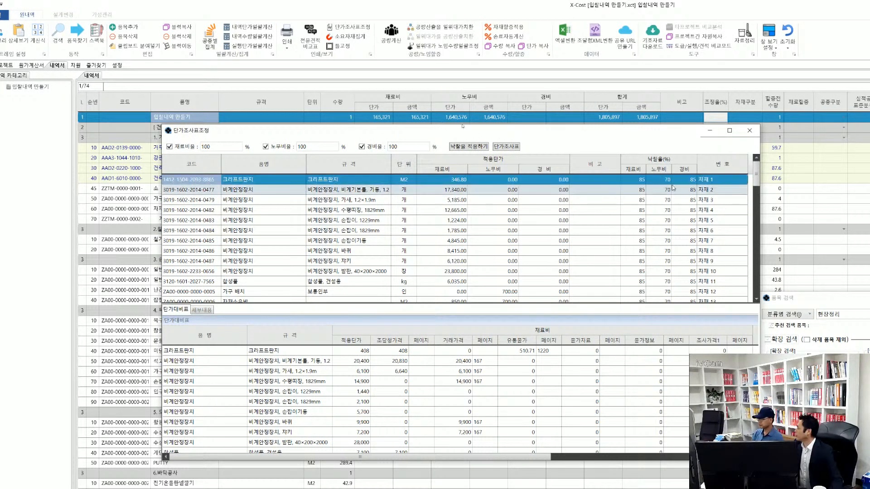
pyautogui.click(750, 131)
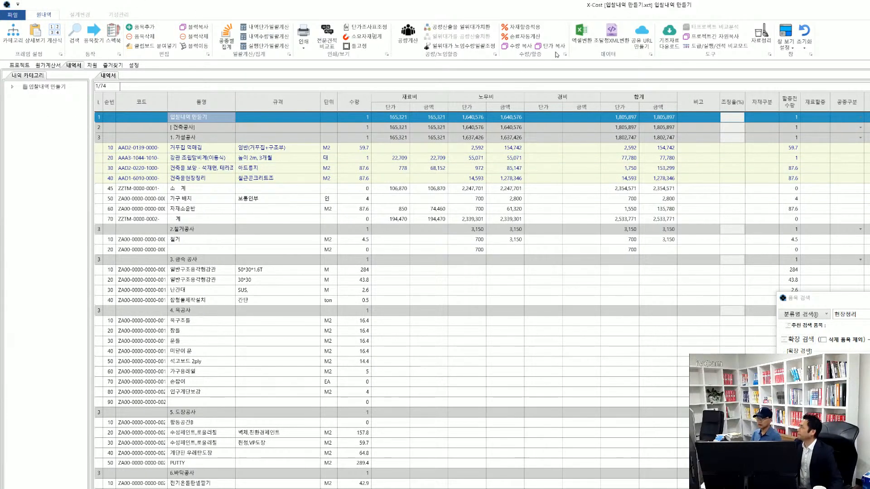
# - Export the estimate to Excel without 중기단가산출 and 공량산출근거서, with Excel set to open when the job finishes
pyautogui.click(581, 40)
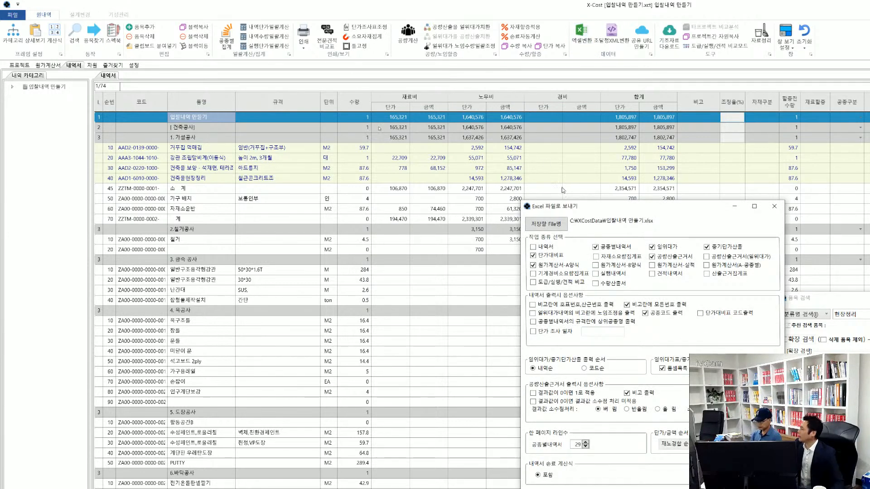
pyautogui.moveTo(593, 208); pyautogui.dragTo(318, 105)
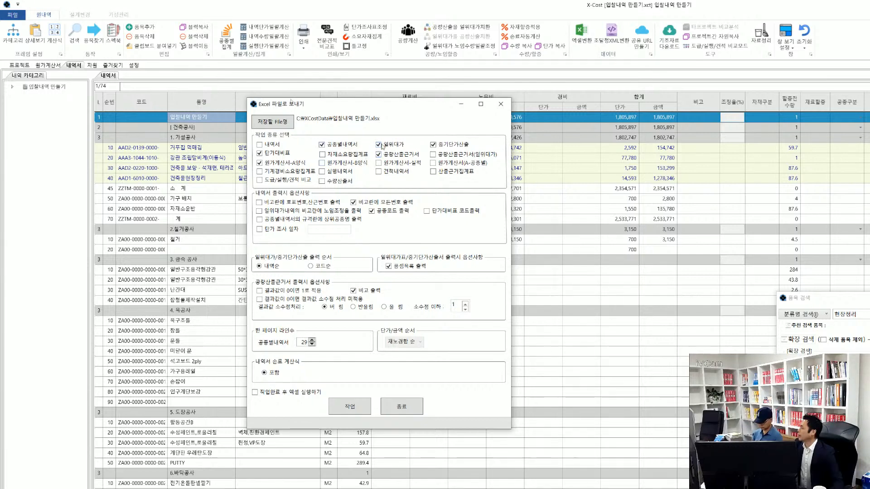
pyautogui.click(389, 156)
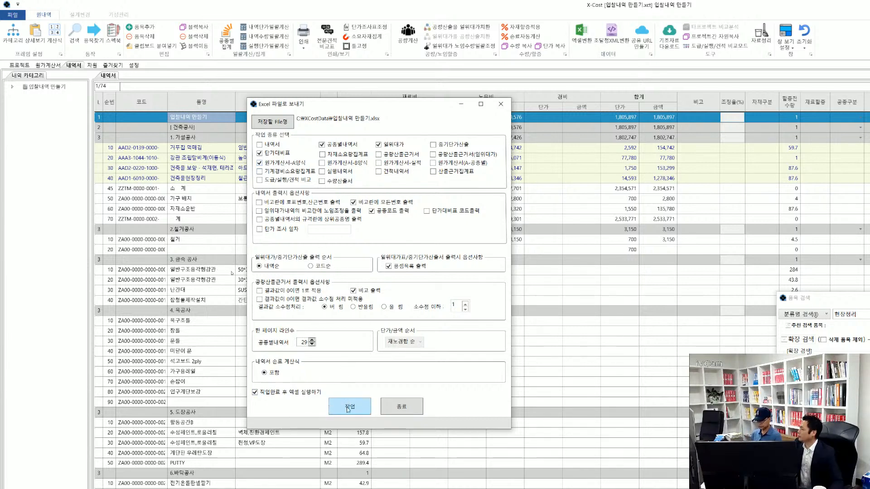
pyautogui.click(354, 411)
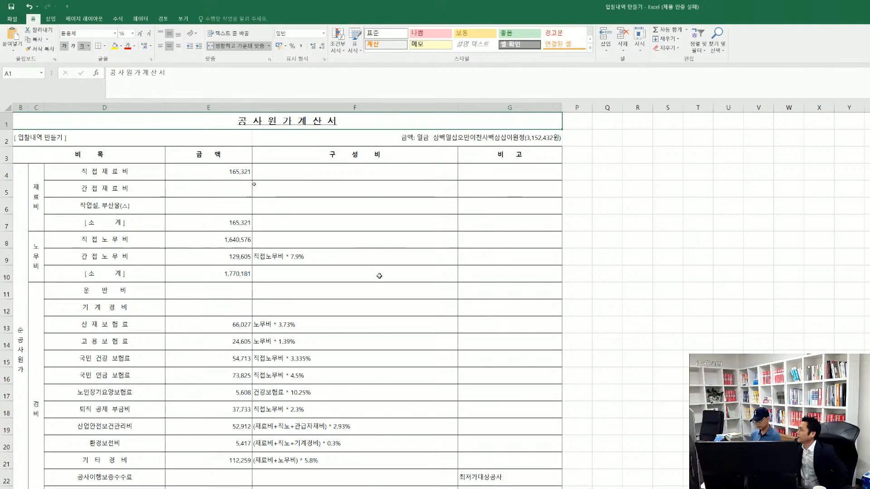
# - Review the cost statement (원가계산서) in the exported workbook, then view the 공사설정 sheet
pyautogui.scroll(-6, 380, 281)
pyautogui.scroll(5, 352, 330)
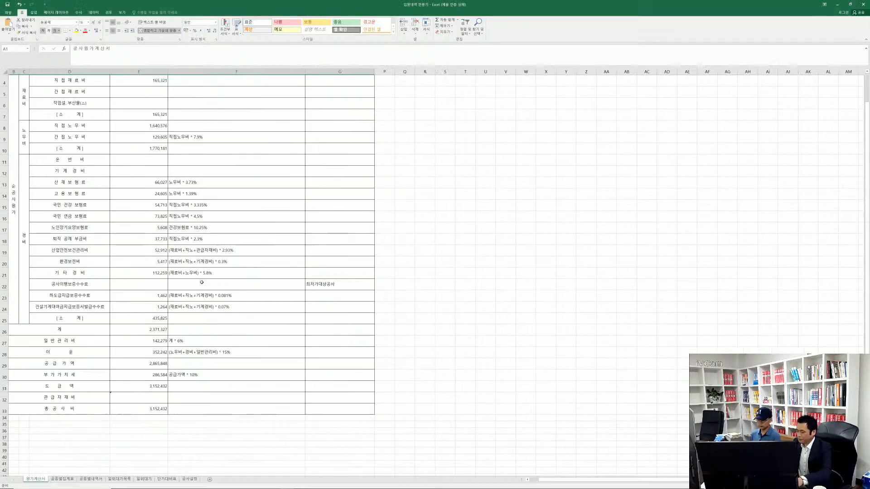
pyautogui.click(198, 479)
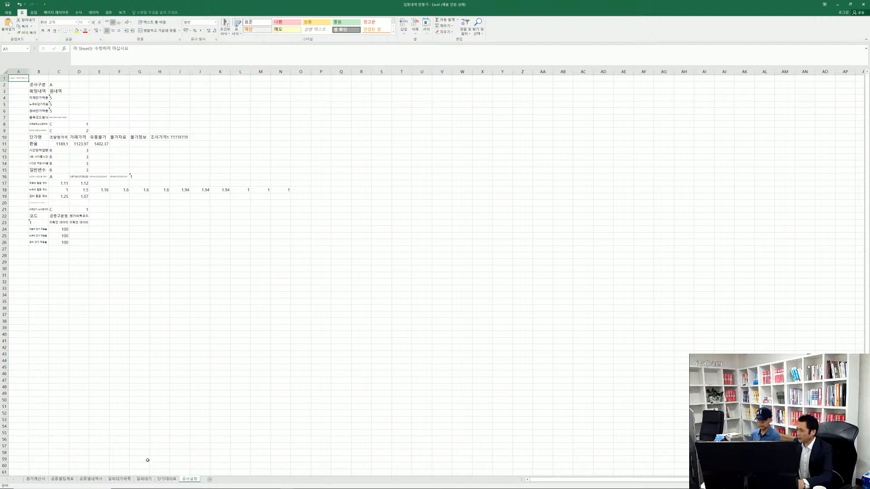
# - Unhide the columns between AA and AJ on the 단가대비표 sheet
pyautogui.click(163, 479)
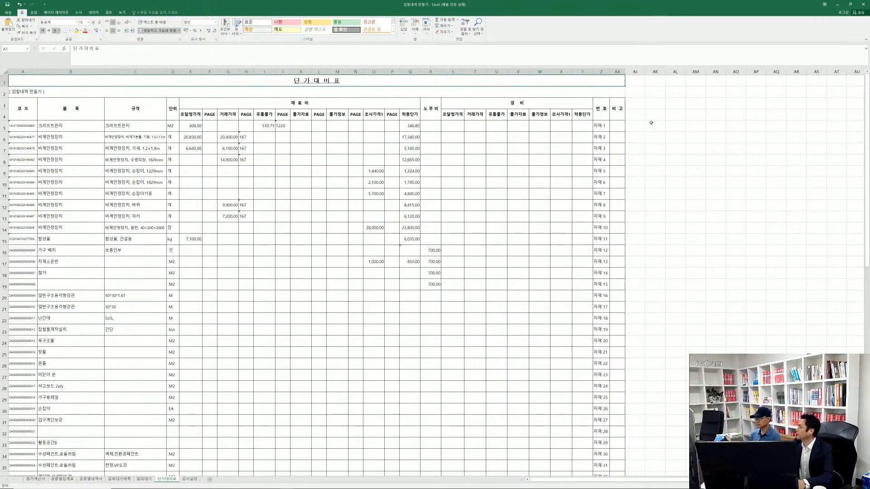
pyautogui.moveTo(636, 72); pyautogui.dragTo(620, 72)
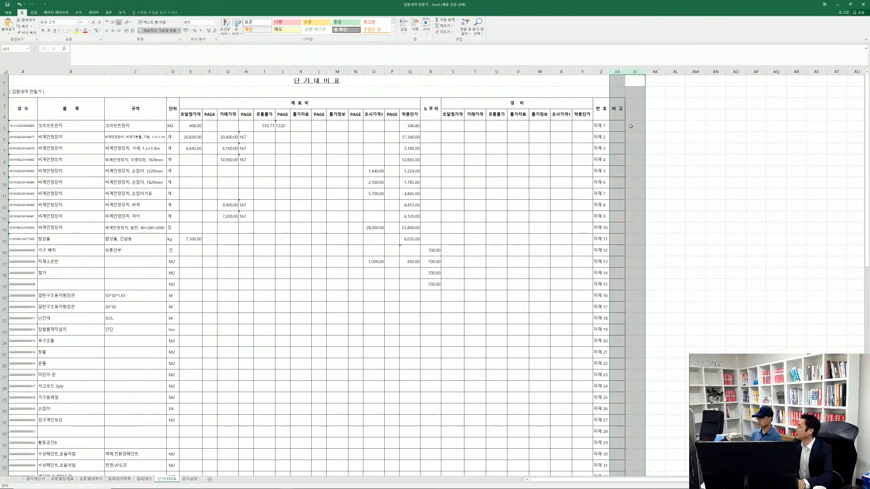
pyautogui.rightClick(633, 132)
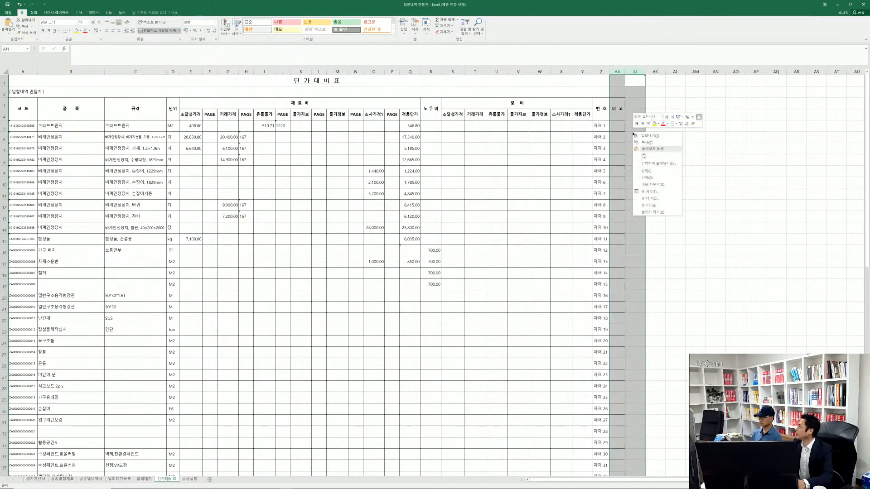
pyautogui.click(658, 212)
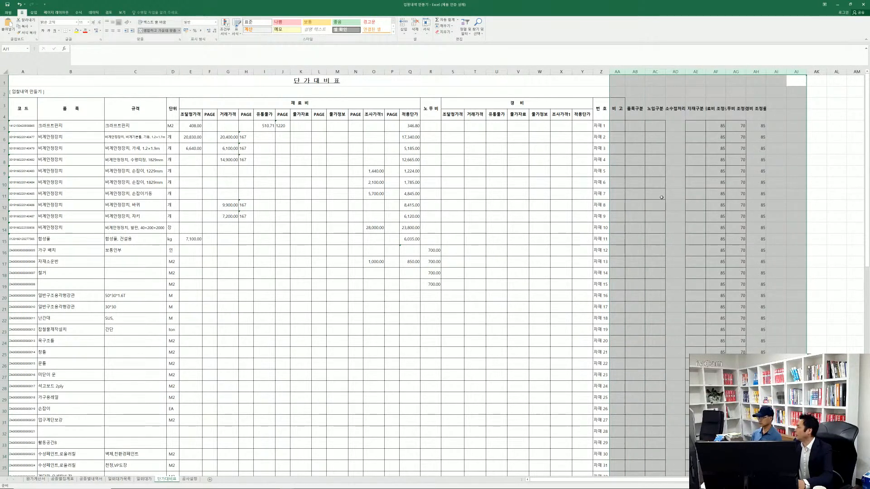
pyautogui.click(663, 194)
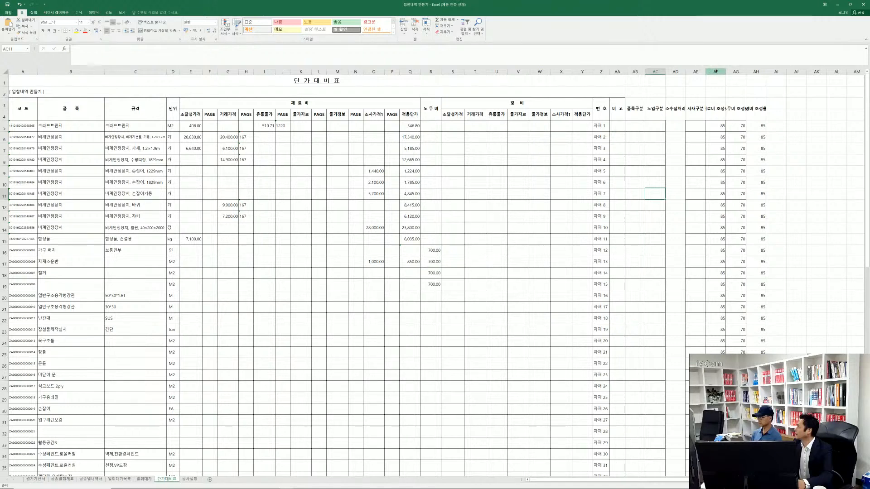
# - Hide columns AB to AE so the adjustment rate columns sit beside the 비고 column
pyautogui.moveTo(695, 72); pyautogui.dragTo(645, 102)
pyautogui.rightClick(649, 142)
pyautogui.click(664, 216)
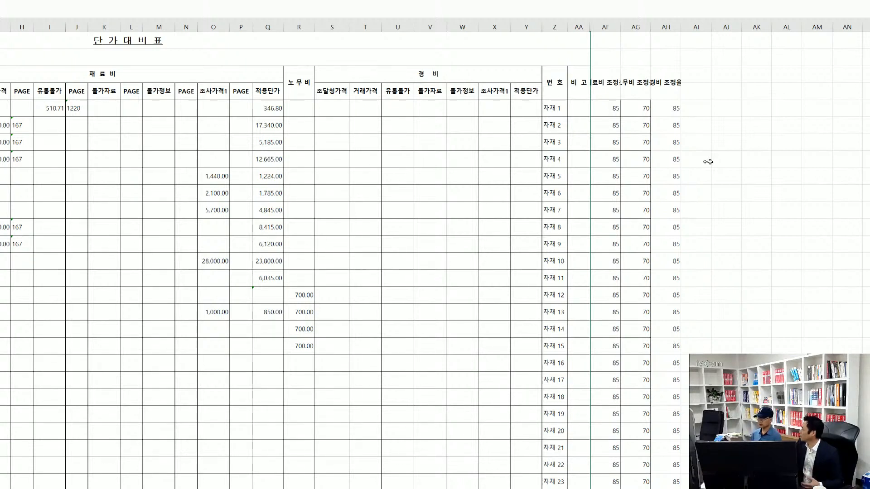
# - Set the labour cost adjustment rate (노무비 조정율) to 90 for every item on the 단가대비표 sheet
pyautogui.click(645, 110)
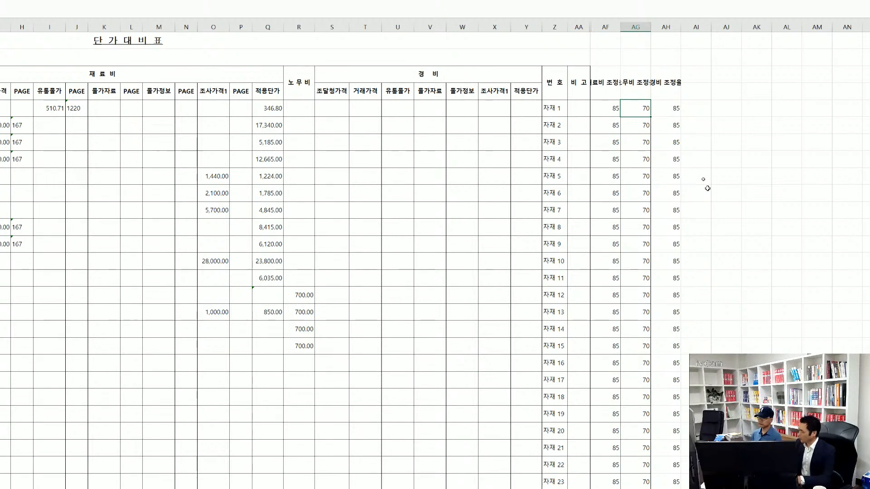
pyautogui.write('90')
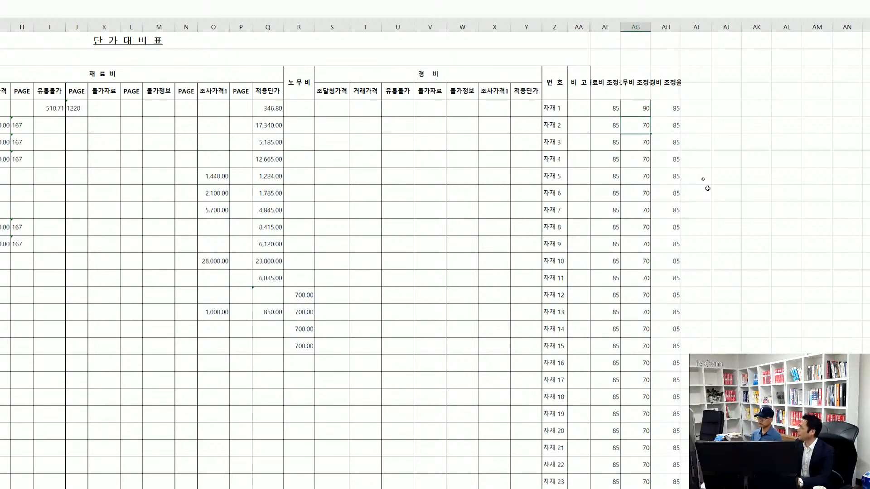
pyautogui.hotkey('ctrl', 'c')
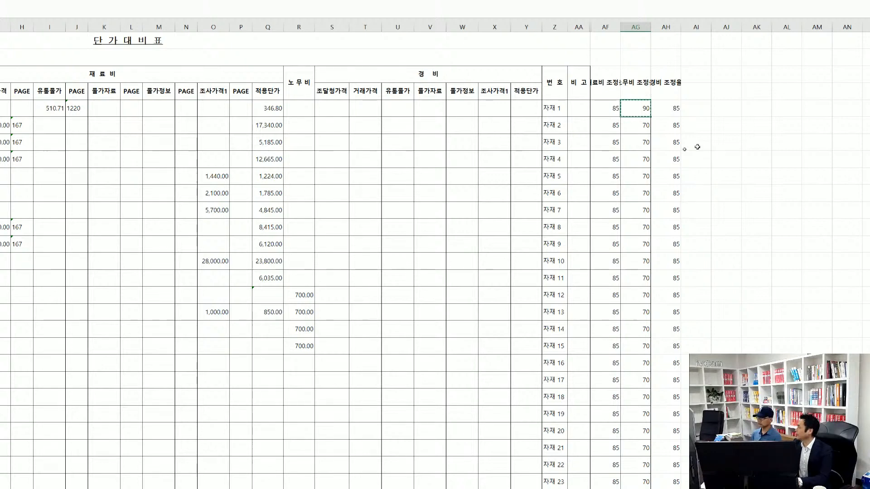
pyautogui.press('Down')
pyautogui.scroll(-20, 648, 227)
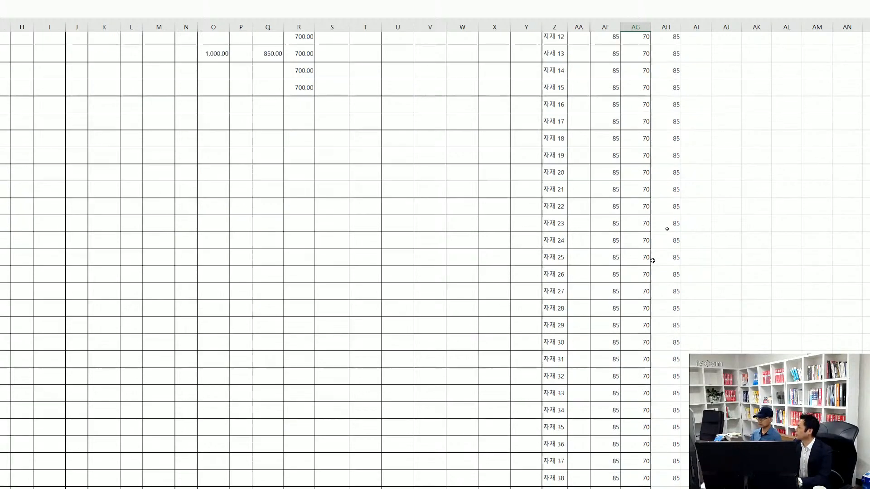
pyautogui.keyDown('shift'); pyautogui.click(647, 130); pyautogui.keyUp('shift')
pyautogui.hotkey('ctrl', 'v')
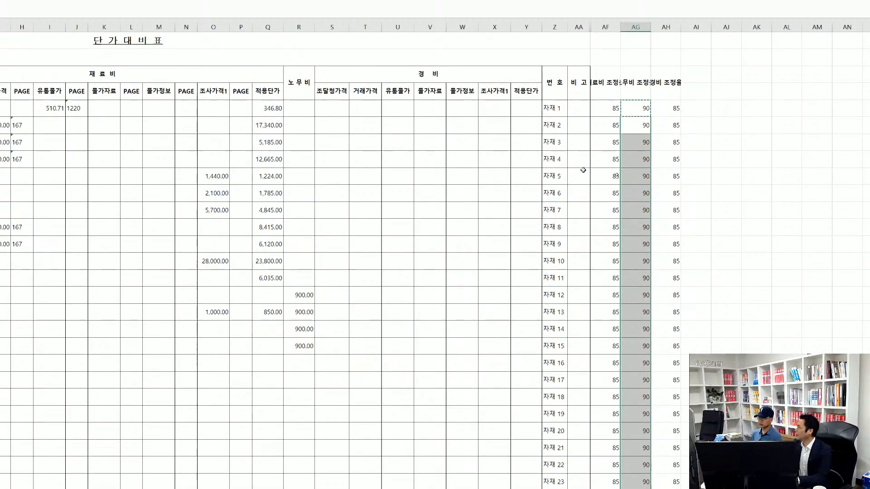
pyautogui.click(522, 196)
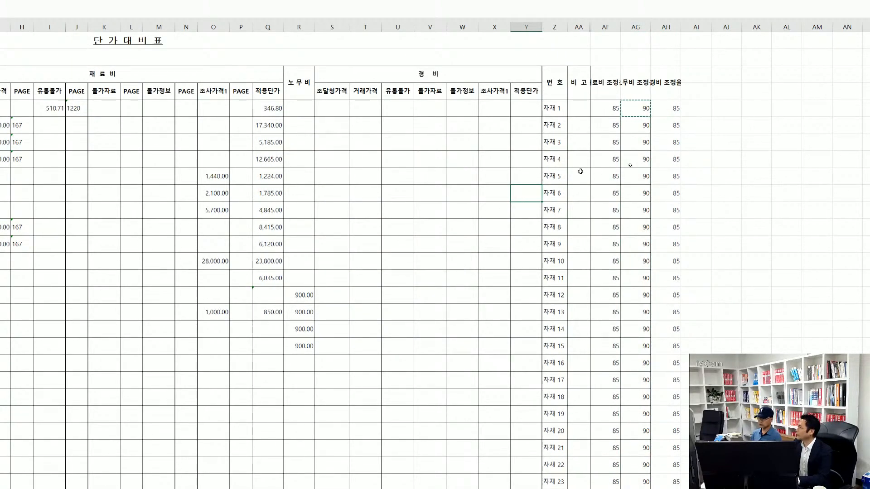
# - Set the labour cost adjustment rate to 50 for 자재 12, 13 and 14, and to 60 for 자재 15
pyautogui.hscroll(-2, 111, 155)
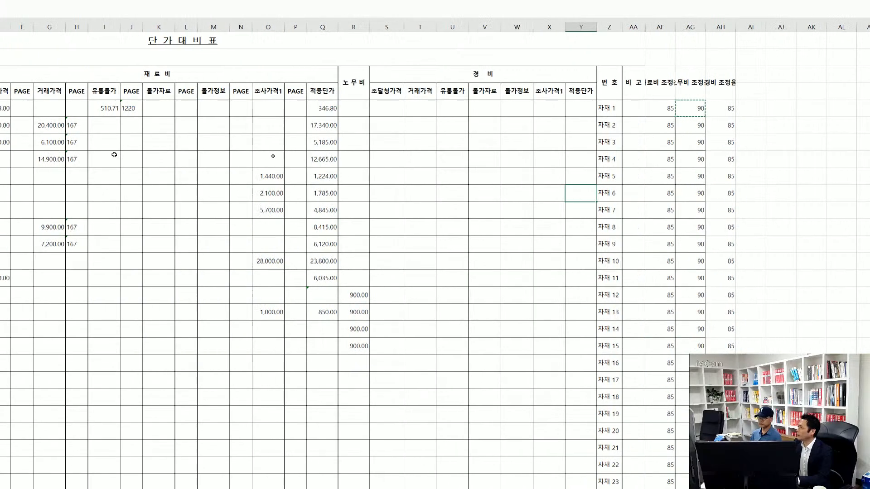
pyautogui.click(360, 299)
pyautogui.click(699, 297)
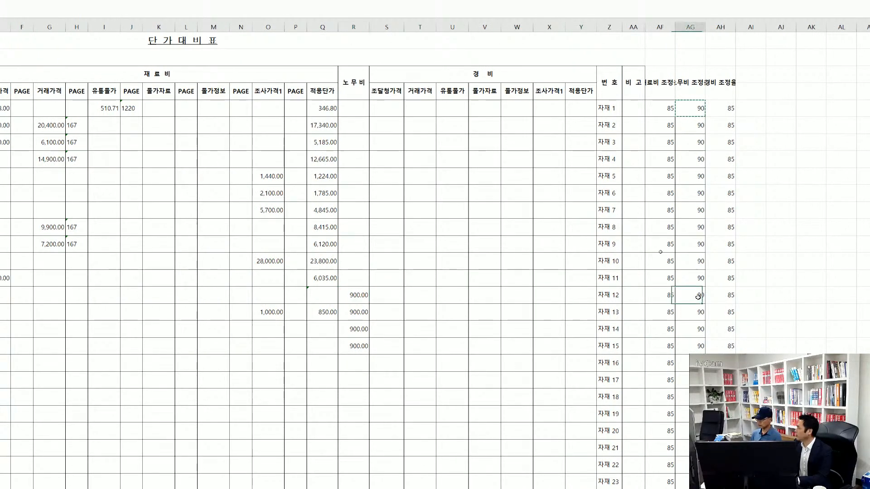
pyautogui.write('50')
pyautogui.press('Return')
pyautogui.write('50')
pyautogui.press('Return')
pyautogui.write('50')
pyautogui.press('Return')
pyautogui.write('60')
pyautogui.press('Return')
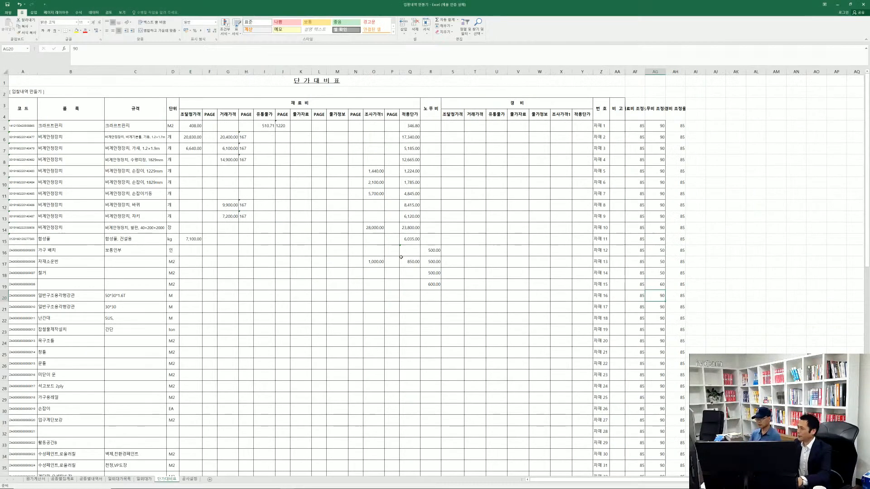
# - Check the effect of the adjusted labour rates on the 공종별내역서 and 원가계산서 sheets
pyautogui.click(91, 479)
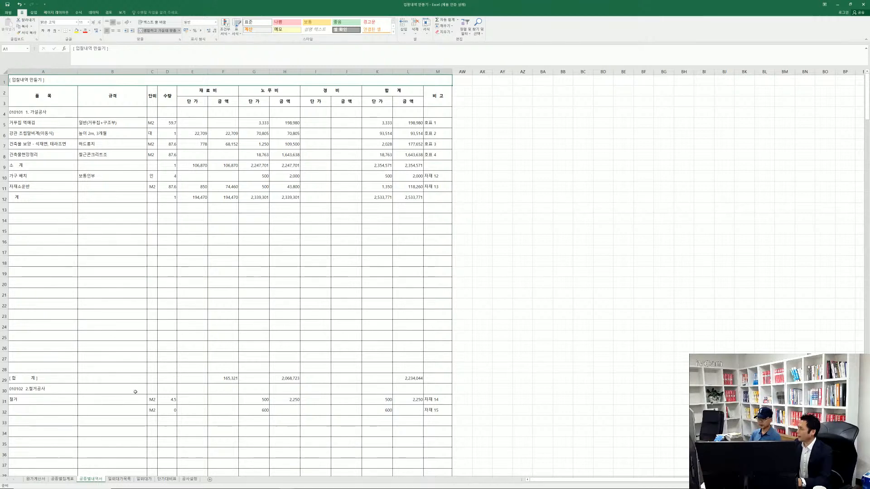
pyautogui.click(55, 480)
pyautogui.click(37, 479)
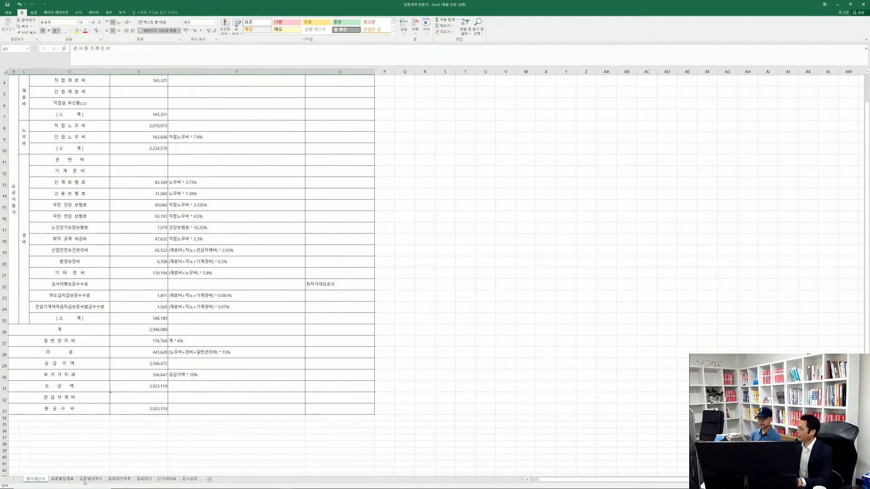
# - On the 단가대비표 sheet, set the material, labour and expense adjustment rates of 자재 1 to 100
pyautogui.click(171, 480)
pyautogui.click(638, 125)
pyautogui.write('100')
pyautogui.press('Return')
pyautogui.press('Up')
pyautogui.press('Right')
pyautogui.write('100')
pyautogui.press('Right')
pyautogui.write('100')
pyautogui.press('Return')
# - Copy the three 100 adjustment rates of 자재 1 to all remaining rows down to 노임 3
pyautogui.moveTo(645, 126); pyautogui.dragTo(681, 128)
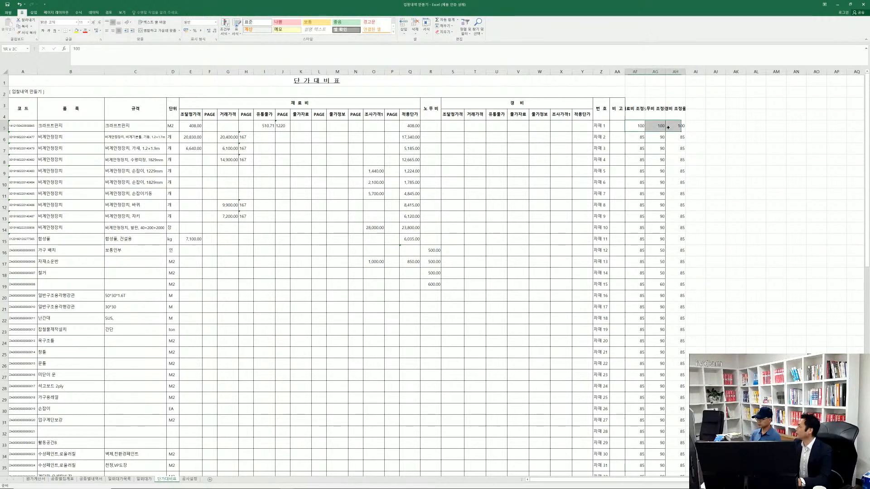
pyautogui.hotkey('ctrl', 'c')
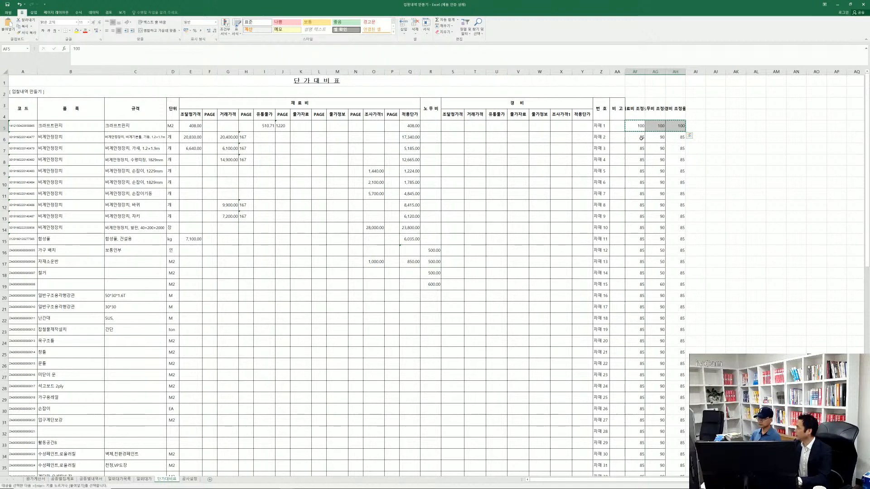
pyautogui.click(636, 137)
pyautogui.scroll(-6, 644, 241)
pyautogui.scroll(-12, 644, 242)
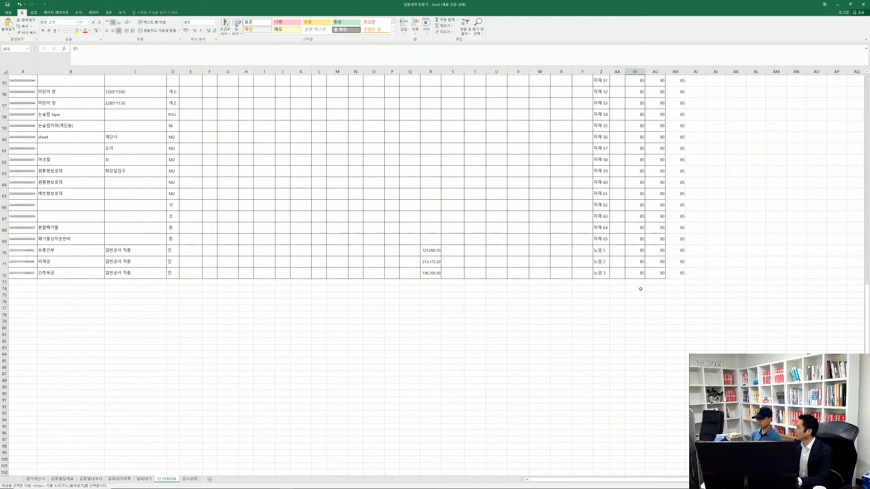
pyautogui.click(637, 272)
pyautogui.scroll(18, 645, 192)
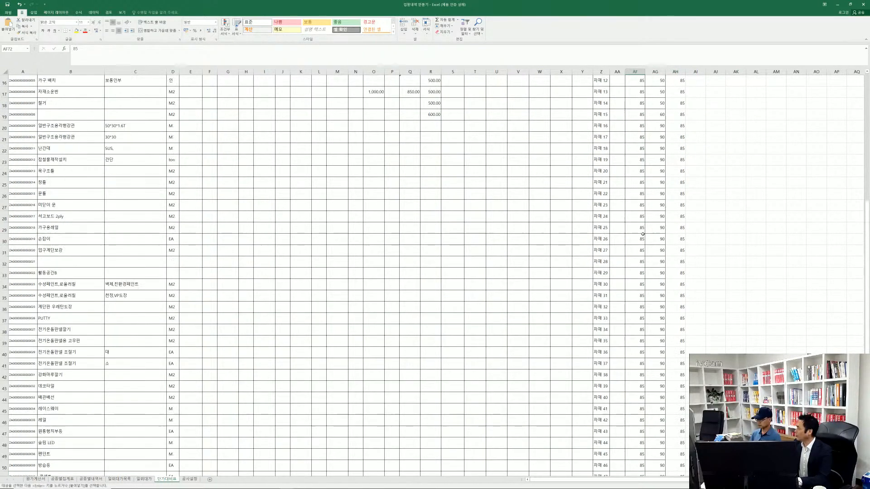
pyautogui.keyDown('shift'); pyautogui.click(636, 137); pyautogui.keyUp('shift')
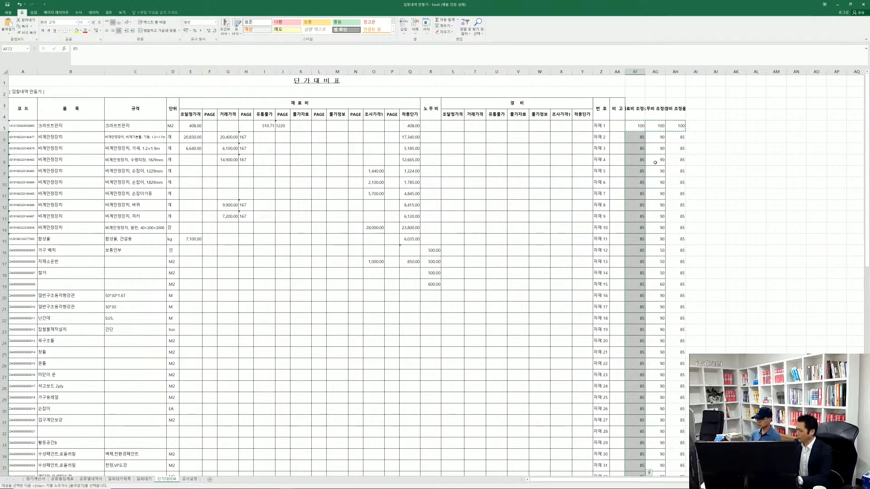
pyautogui.hotkey('ctrl', 'v')
pyautogui.scroll(12, 644, 208)
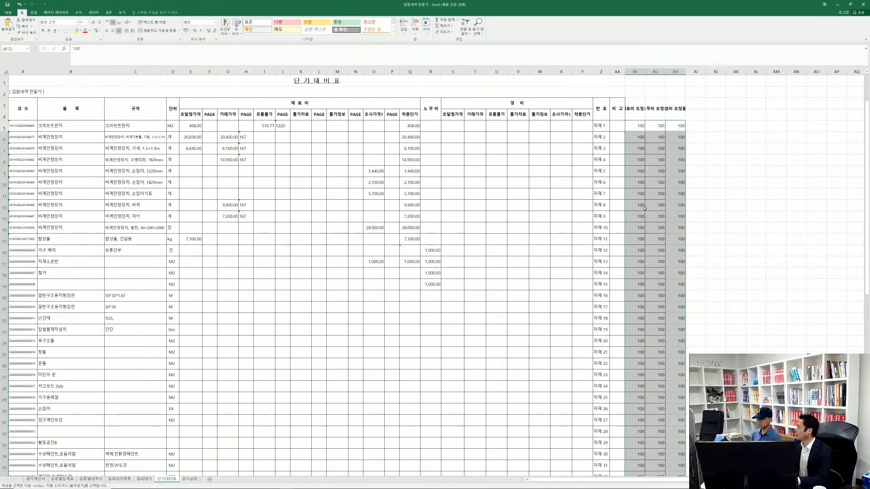
pyautogui.click(569, 192)
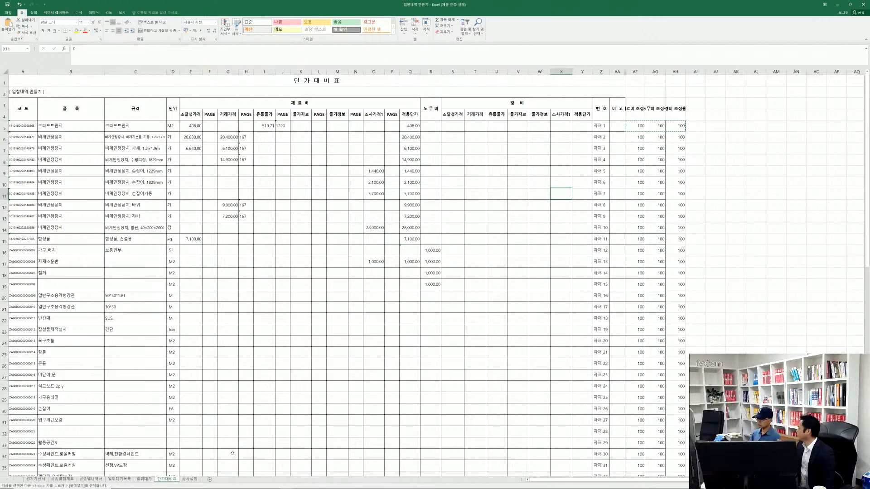
# - On the 공사설정 sheet, set the unit price application rates to 90 for material, 60 for labour and 80 for expenses in C24:C26
pyautogui.click(189, 479)
pyautogui.click(46, 259)
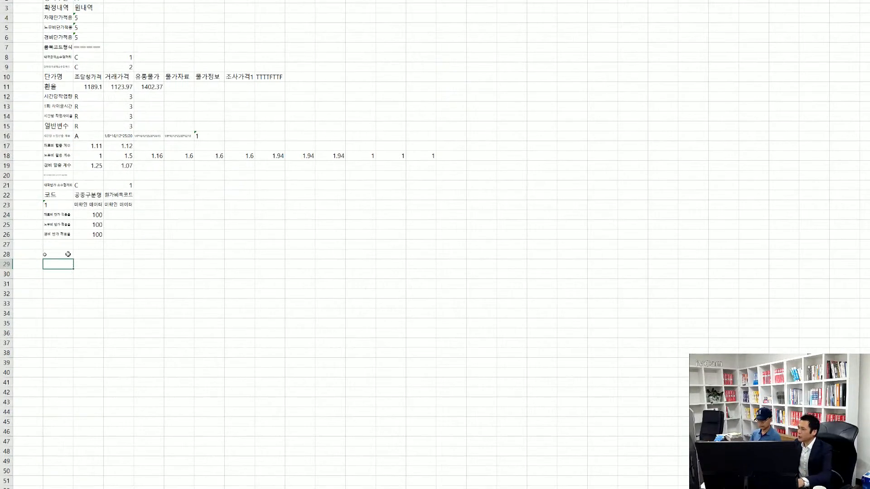
pyautogui.click(91, 227)
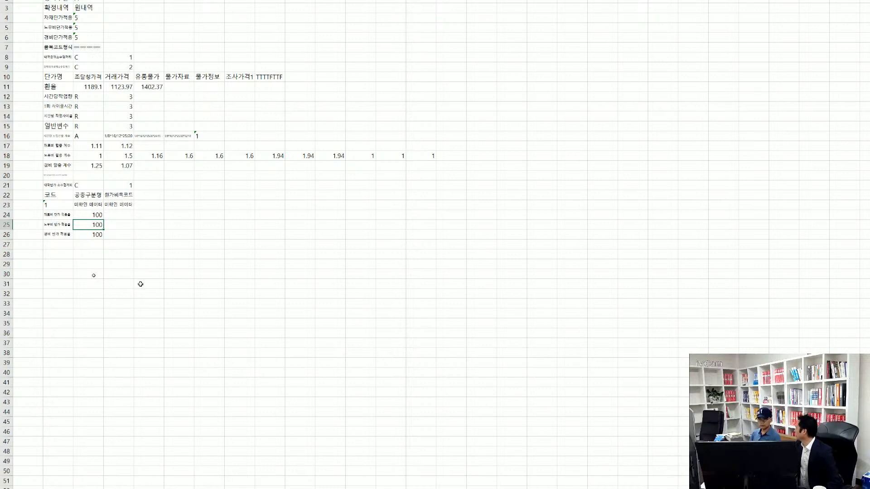
pyautogui.press('Up')
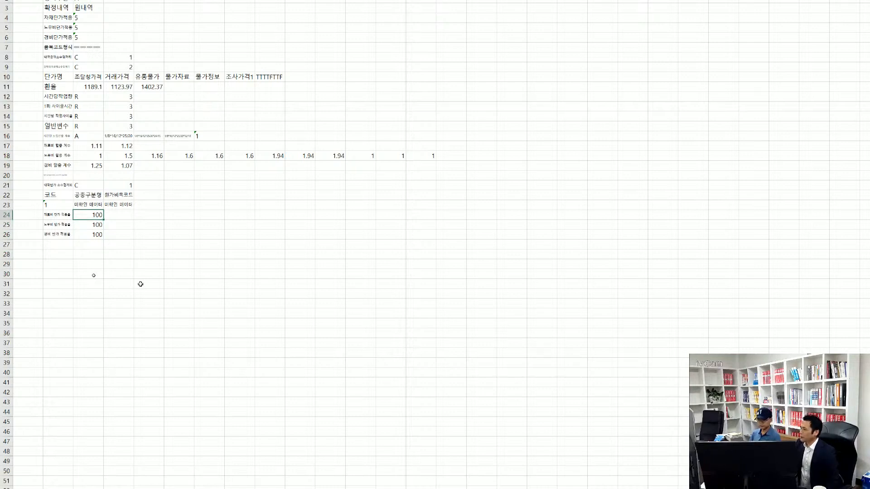
pyautogui.write('90')
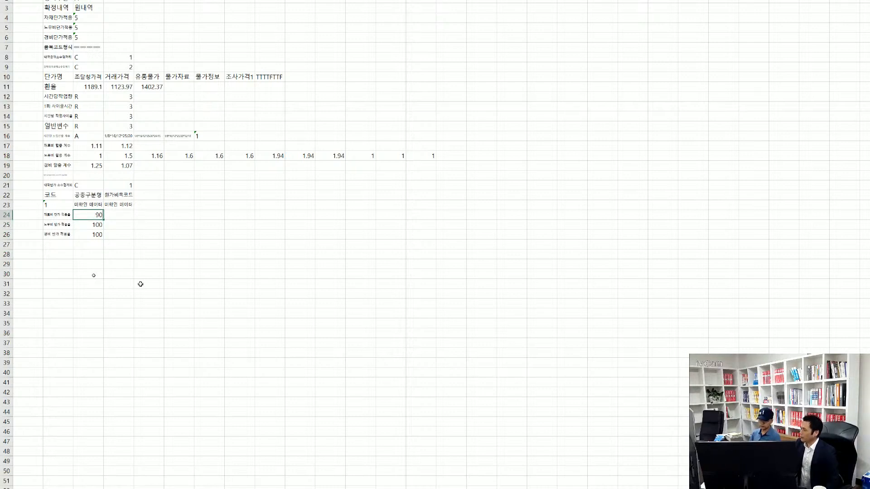
pyautogui.press('Down')
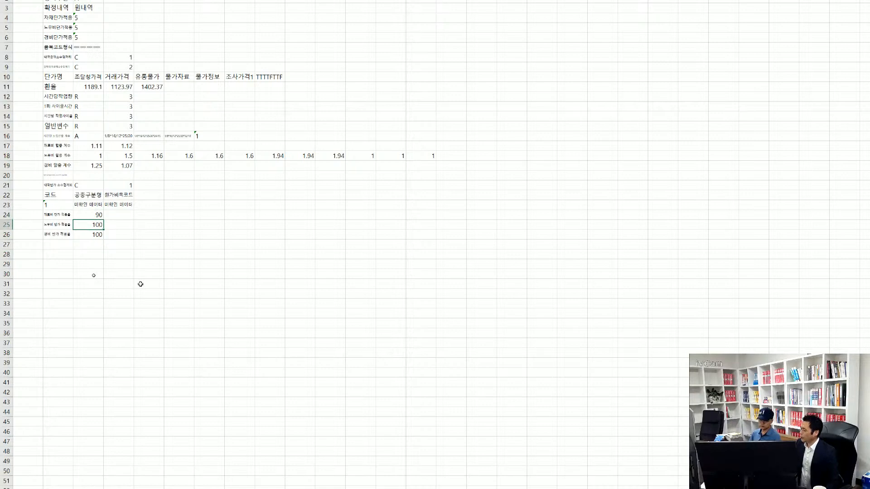
pyautogui.write('60')
pyautogui.press('Return')
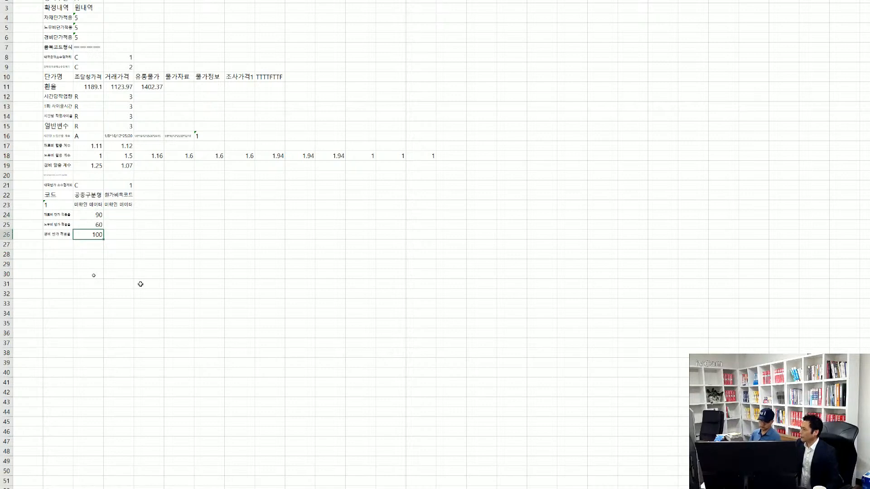
pyautogui.write('80')
pyautogui.press('Return')
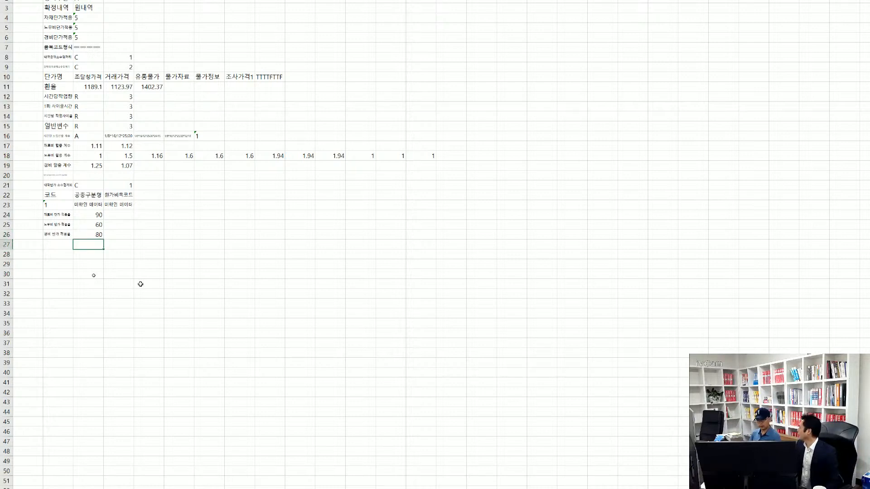
pyautogui.scroll(-3, 141, 284)
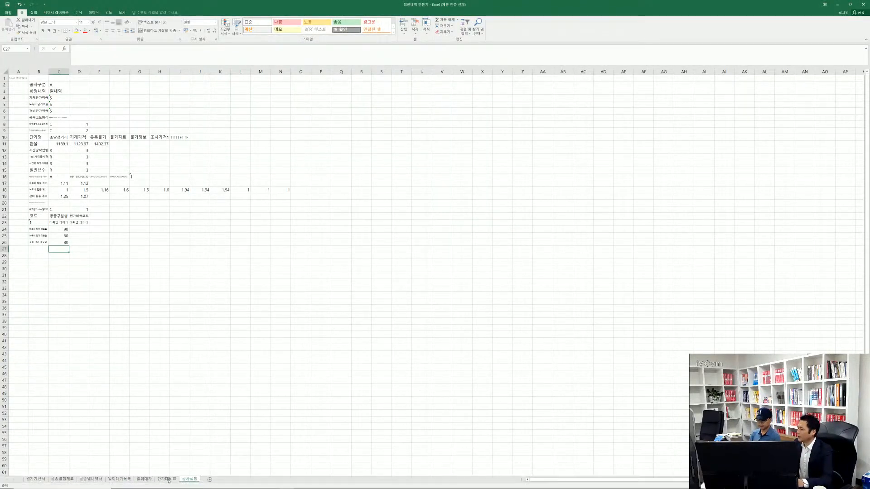
# - Examine the material 적용단가 formula of 자재 1 on the 단가대비표 sheet, then view the 공사설정 and 공종별집계표 sheets
pyautogui.click(166, 479)
pyautogui.click(668, 220)
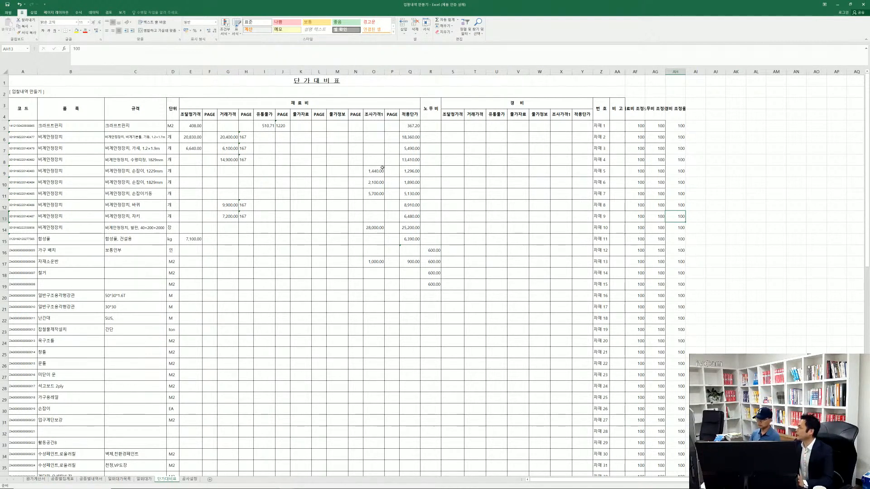
pyautogui.click(415, 130)
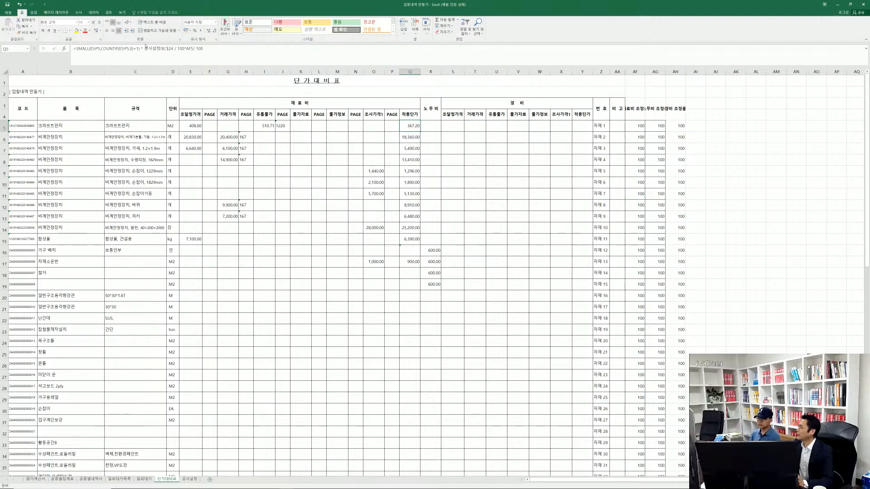
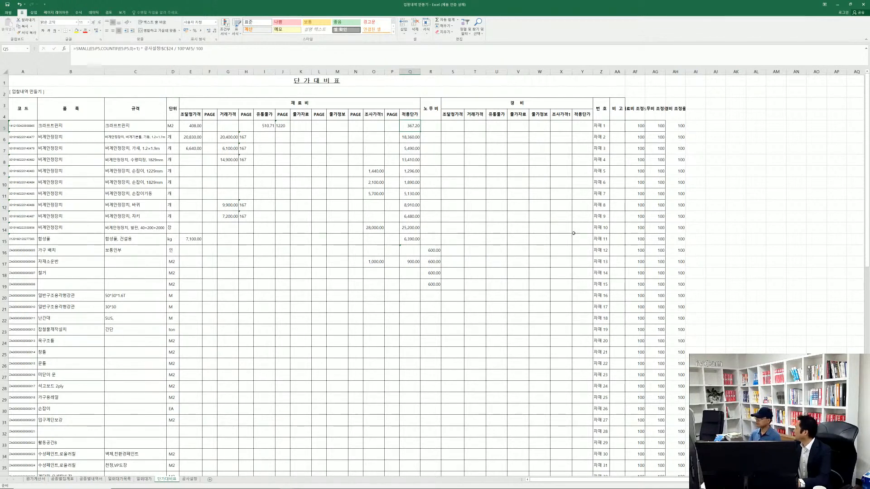
pyautogui.click(190, 479)
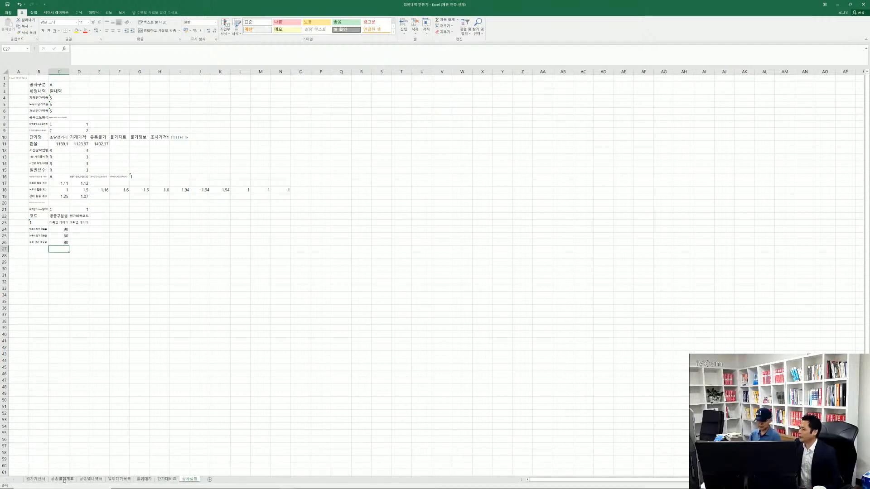
pyautogui.click(62, 480)
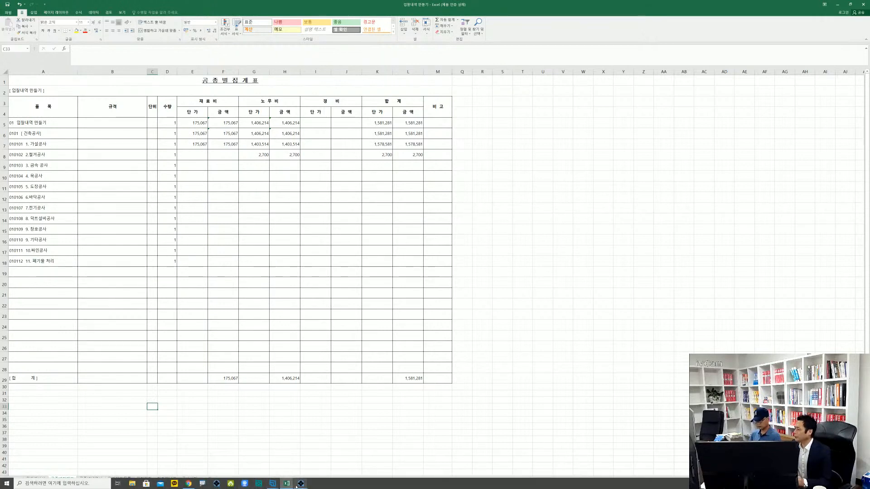
# - Switch to X-Cost and look at the 건축물현장정리 and 자재소운반 items under 1. 가설공사 in the 내역서
pyautogui.moveTo(303, 487)
pyautogui.click(286, 459)
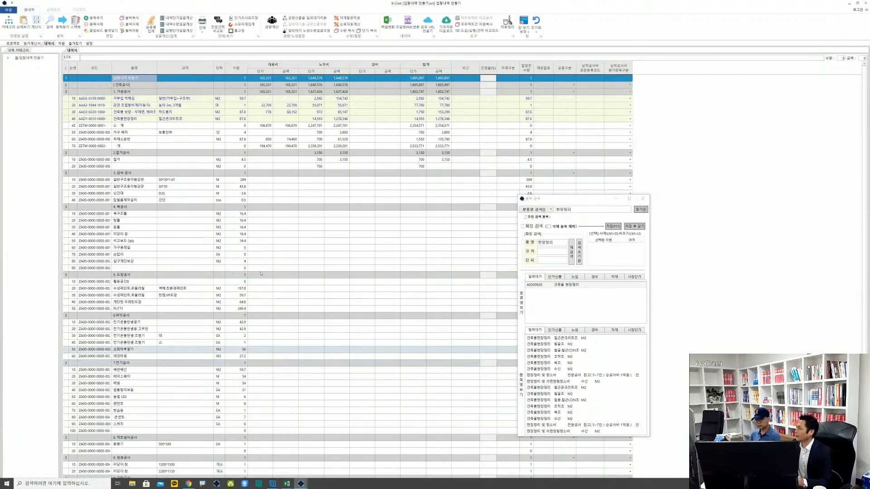
pyautogui.click(197, 120)
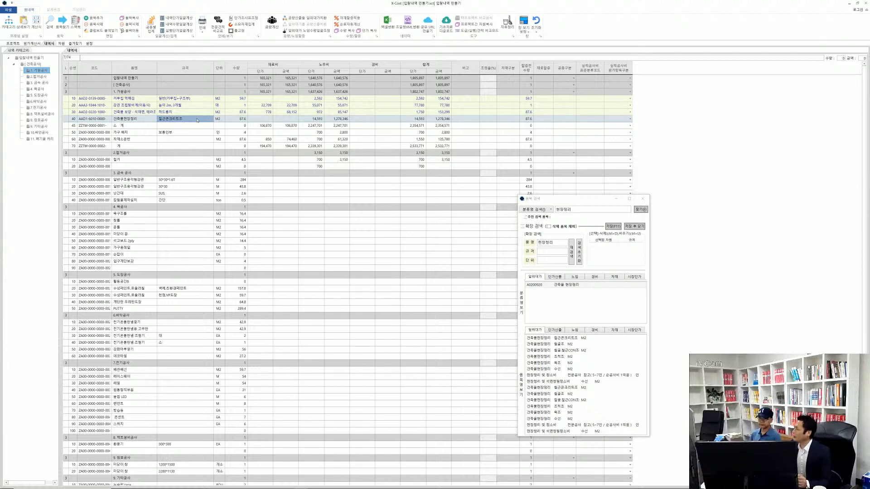
pyautogui.click(195, 119)
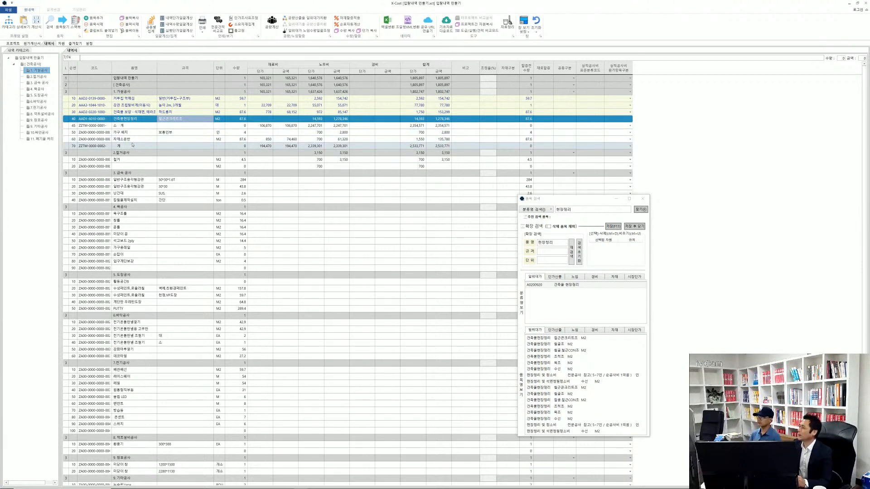
pyautogui.click(133, 139)
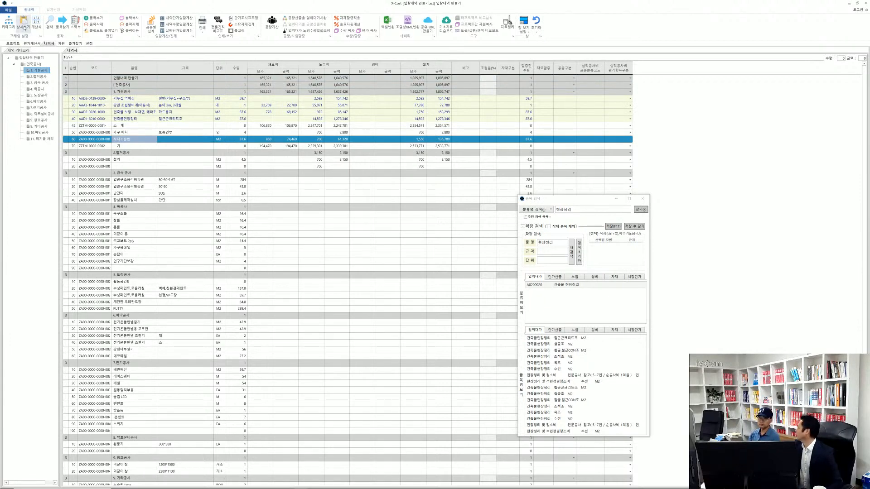
# - In the 실행내역, copy all 도급 quantities to 실행 at 100%, truncating at the first decimal place
pyautogui.click(25, 27)
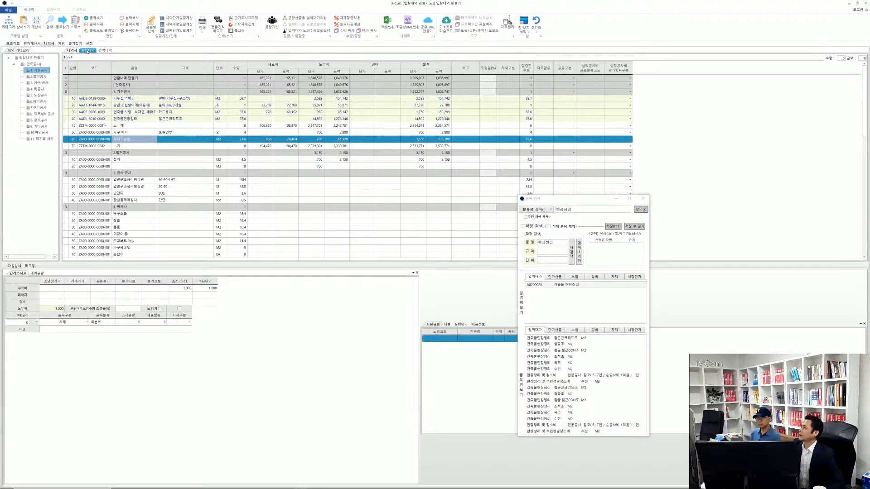
pyautogui.click(87, 51)
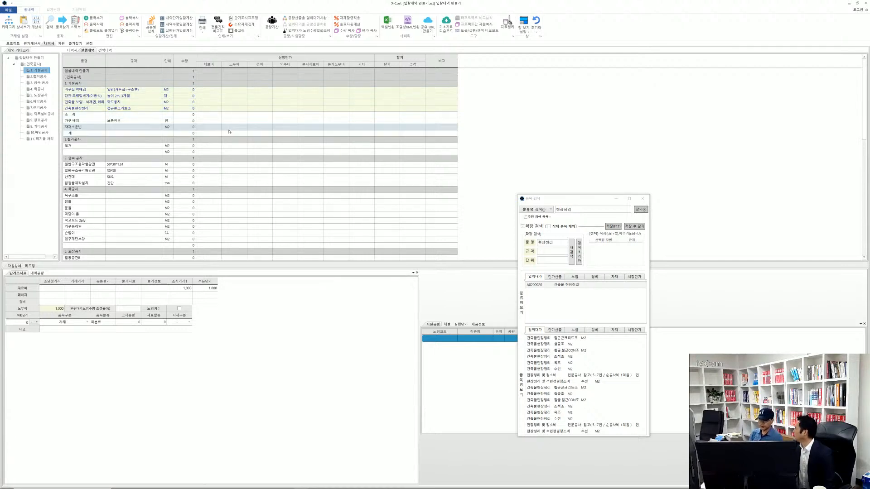
pyautogui.rightClick(184, 105)
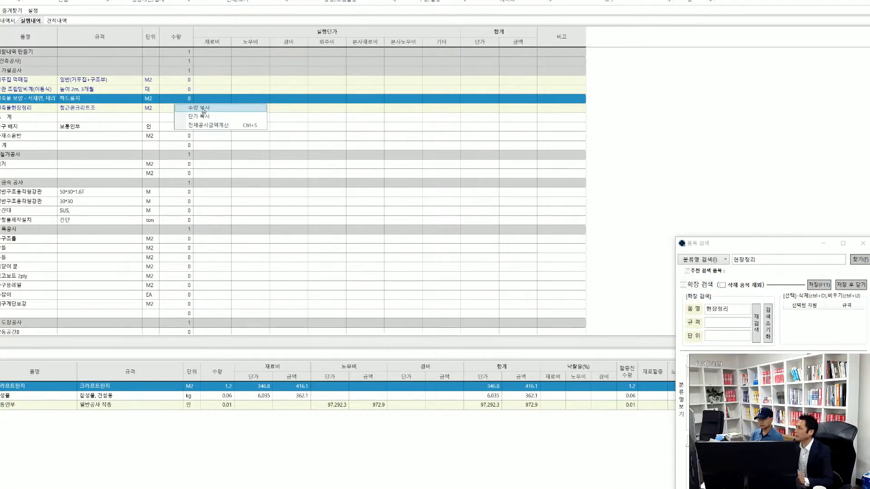
pyautogui.click(202, 111)
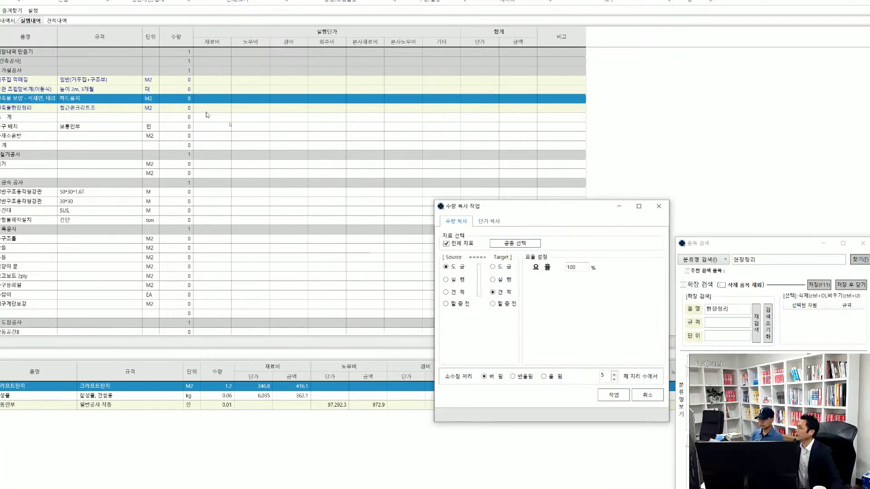
pyautogui.moveTo(521, 210); pyautogui.dragTo(248, 118)
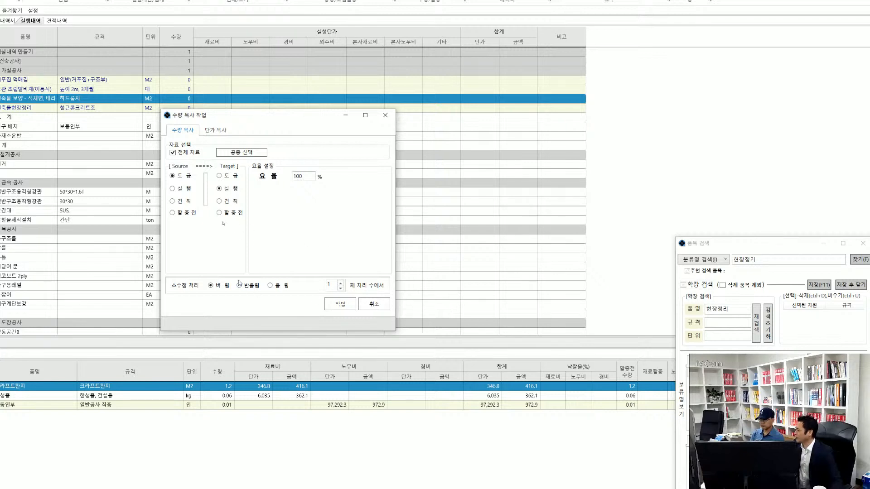
pyautogui.click(338, 308)
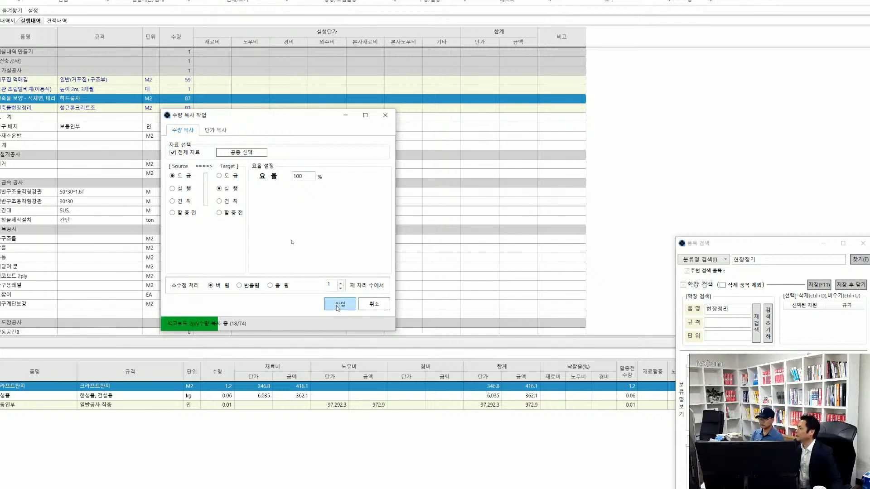
pyautogui.click(368, 305)
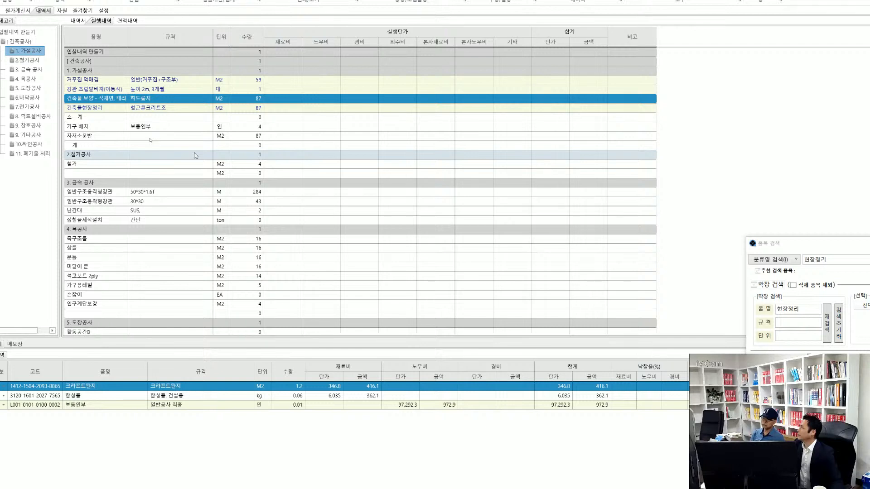
# - Set up a unit price copy of all data from 도급 to 실행
pyautogui.click(194, 155)
pyautogui.rightClick(195, 155)
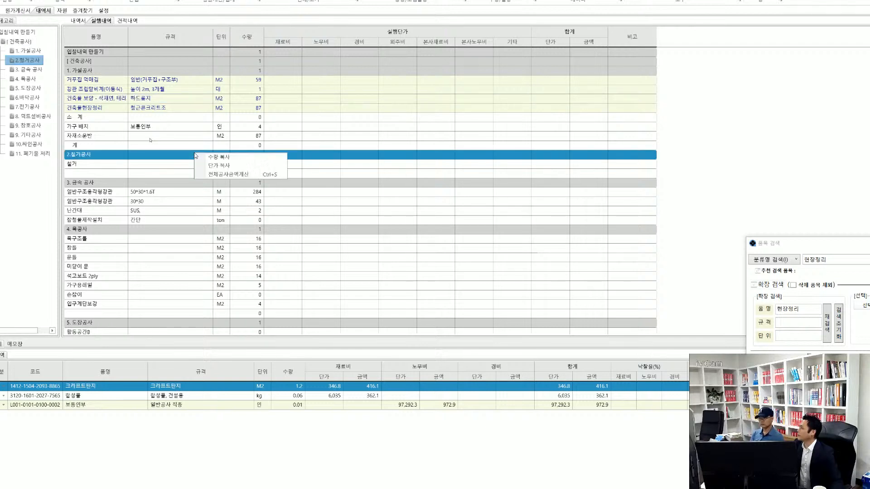
pyautogui.click(219, 166)
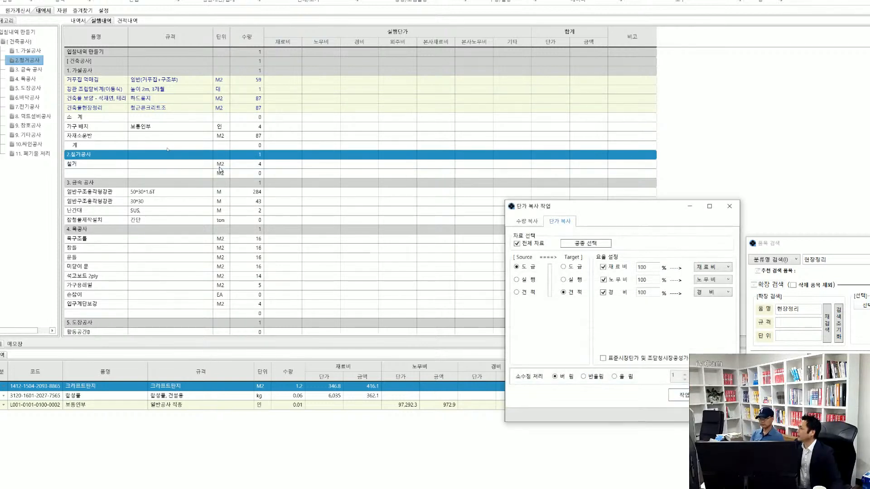
pyautogui.moveTo(594, 212); pyautogui.dragTo(389, 145)
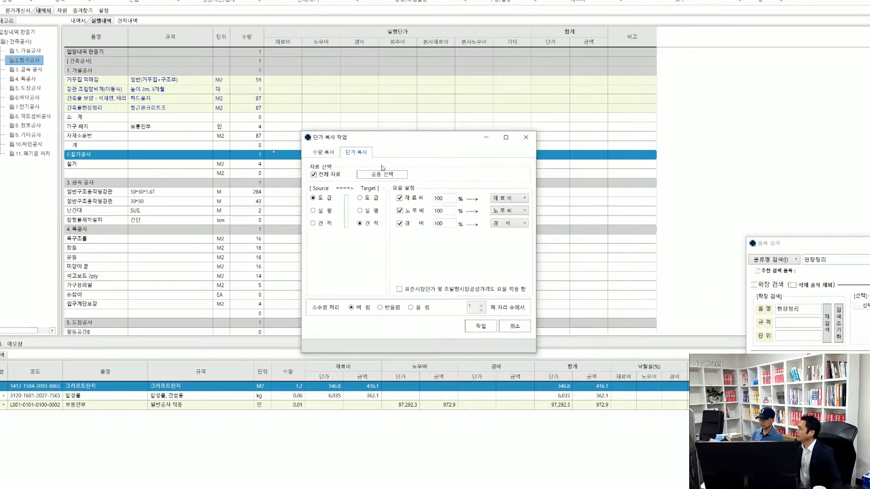
pyautogui.click(368, 212)
# - Copy the unit prices at rates of 96% for 재료비, 95% for 노무비 and 90% for 경비
pyautogui.doubleClick(453, 198)
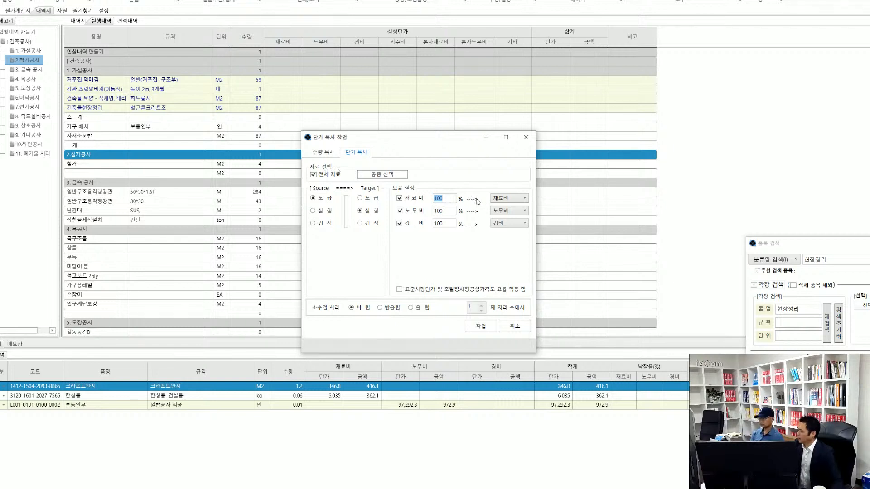
pyautogui.write('96')
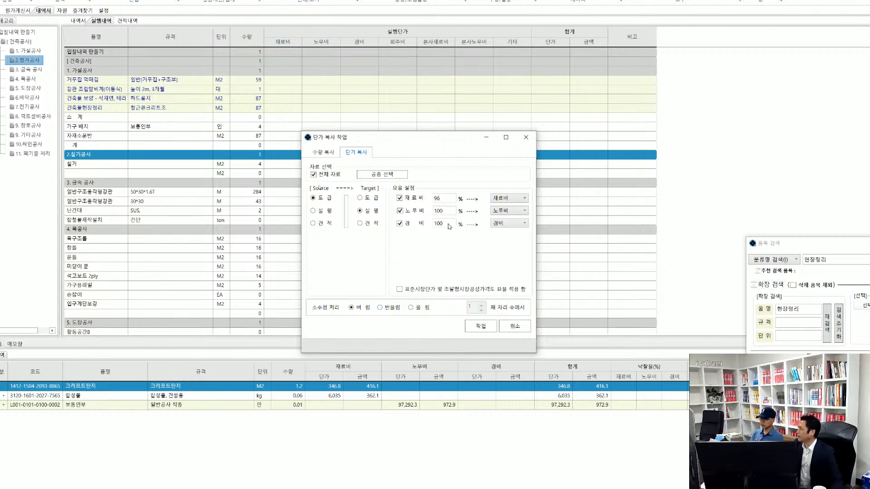
pyautogui.doubleClick(453, 210)
pyautogui.write('95')
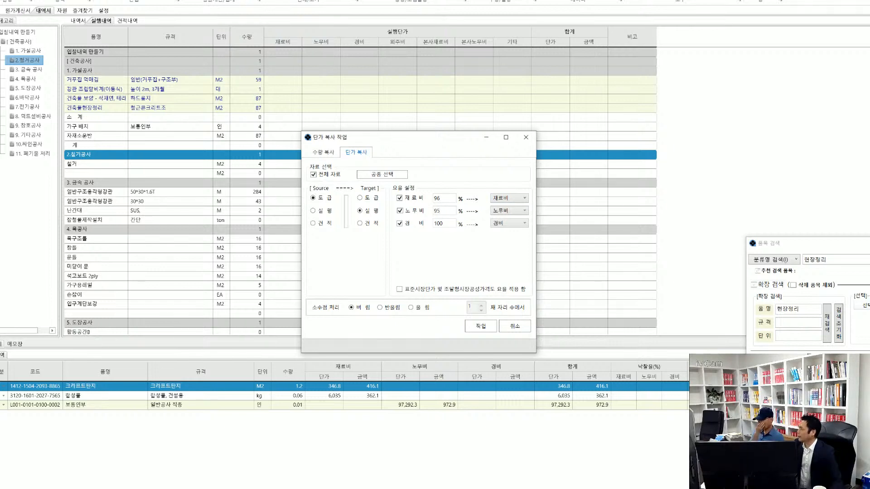
pyautogui.doubleClick(447, 224)
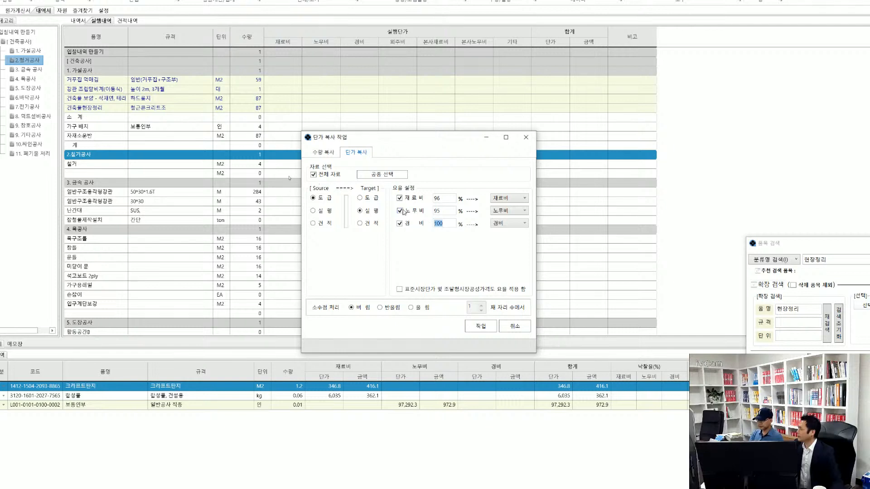
pyautogui.write('90')
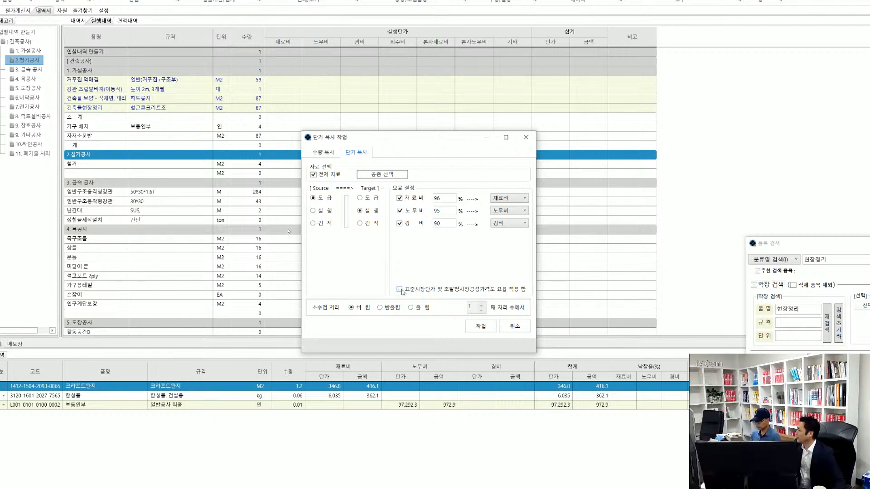
pyautogui.click(481, 327)
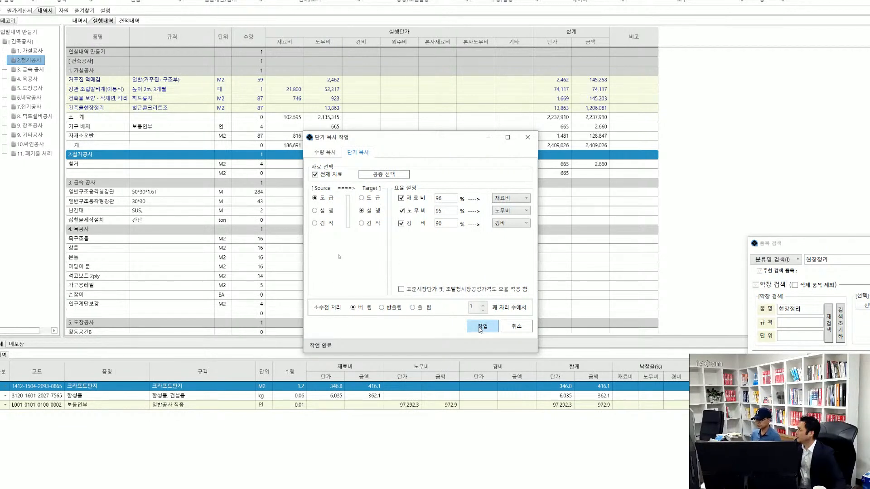
pyautogui.click(515, 327)
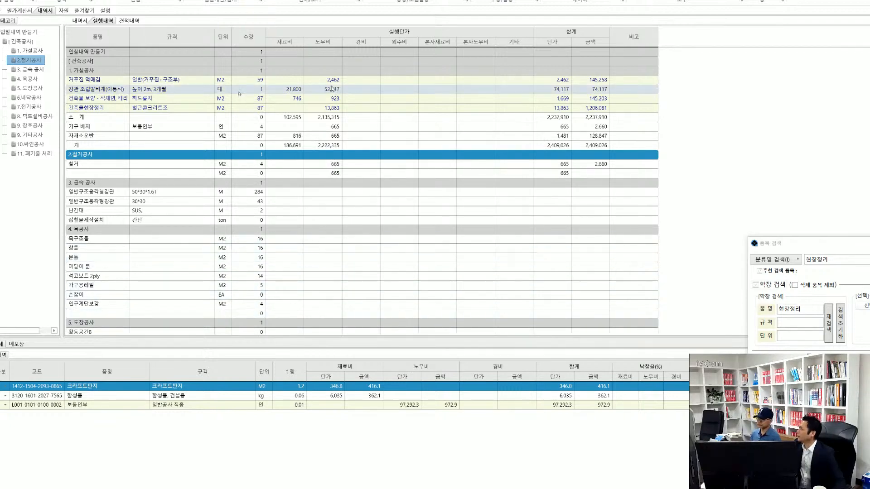
# - Dock an enlarged 실행내역 view below the 내역서 and compare the 강관 조립말비계(이동식) and 가구 배치 rows in both
pyautogui.click(294, 89)
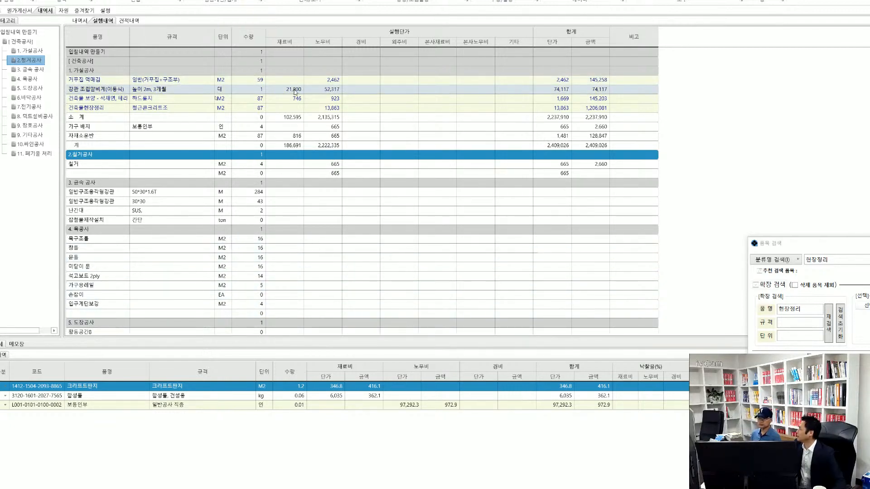
pyautogui.click(336, 80)
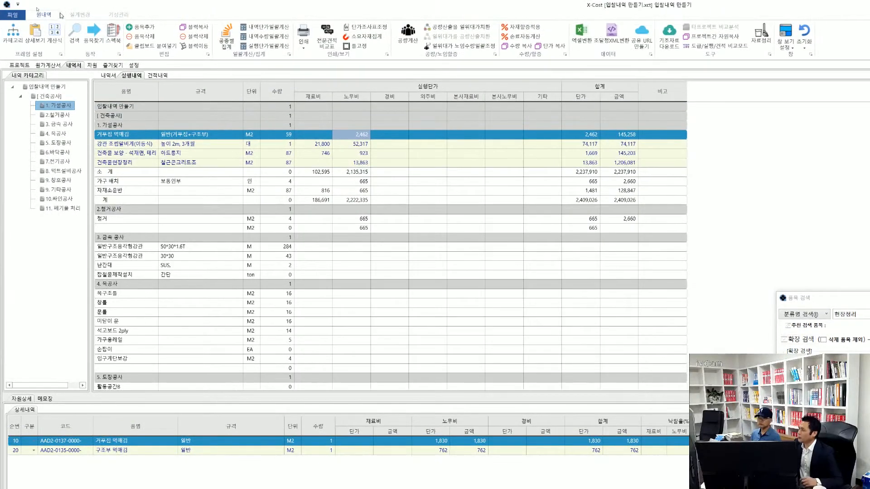
pyautogui.moveTo(129, 77); pyautogui.dragTo(696, 260)
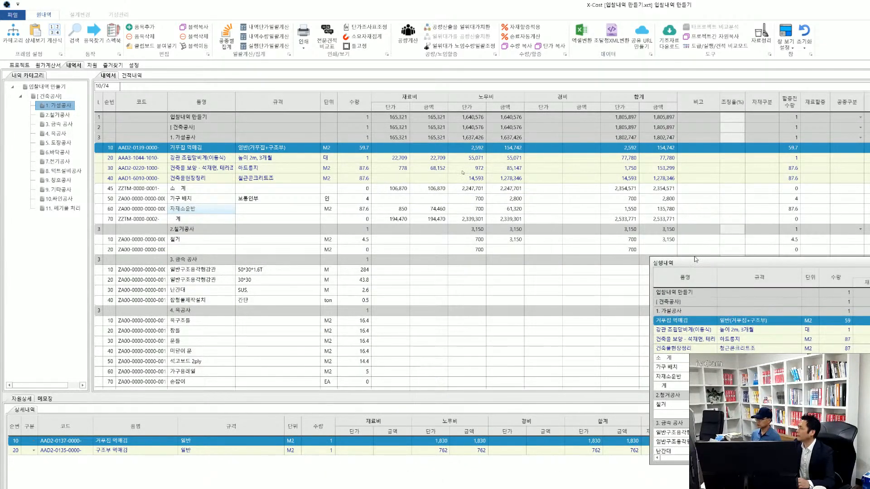
pyautogui.doubleClick(696, 260)
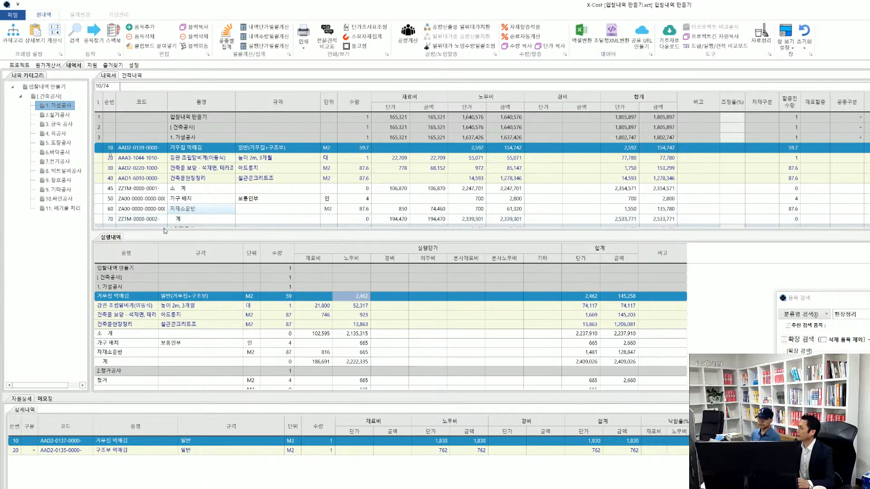
pyautogui.moveTo(165, 232); pyautogui.dragTo(163, 191)
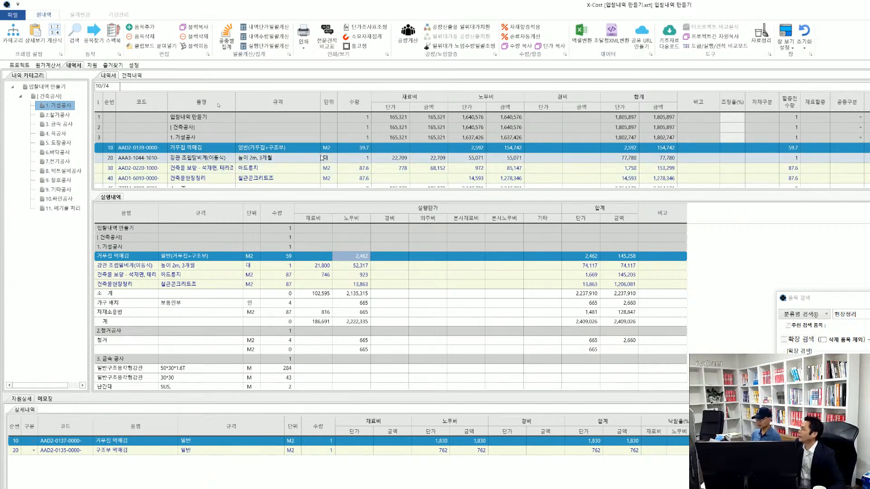
pyautogui.click(382, 159)
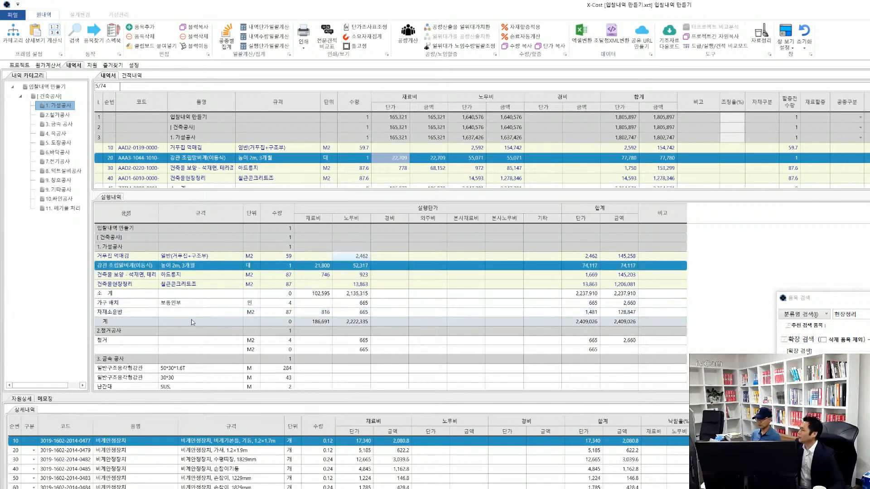
pyautogui.click(192, 305)
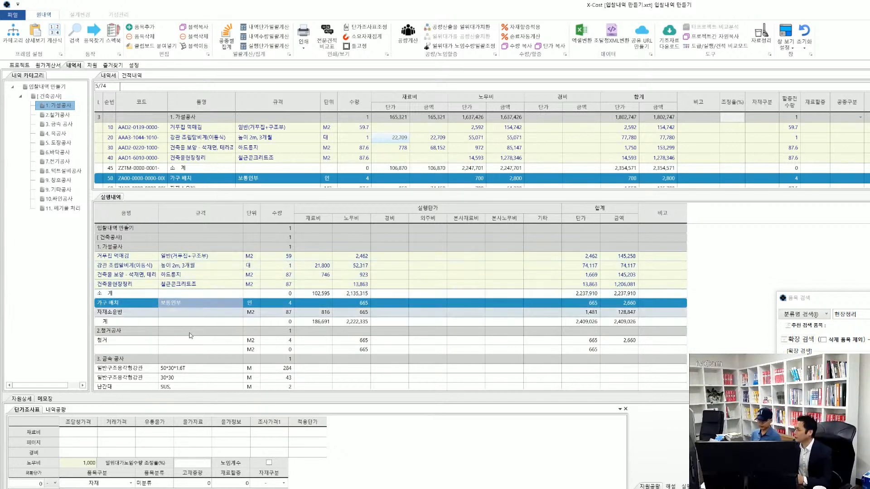
# - Add an item below 건축물현장정리 under 1. 가설공사 in the 내역서 and name it 준공청소
pyautogui.click(242, 156)
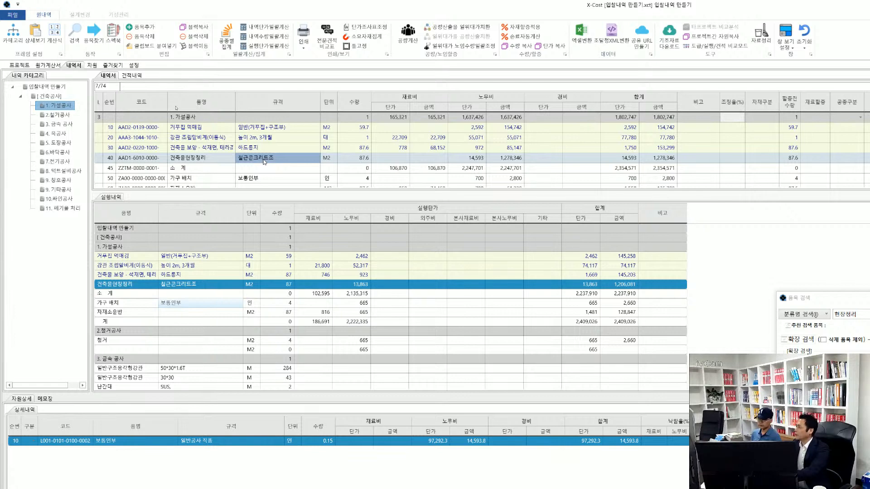
pyautogui.rightClick(264, 162)
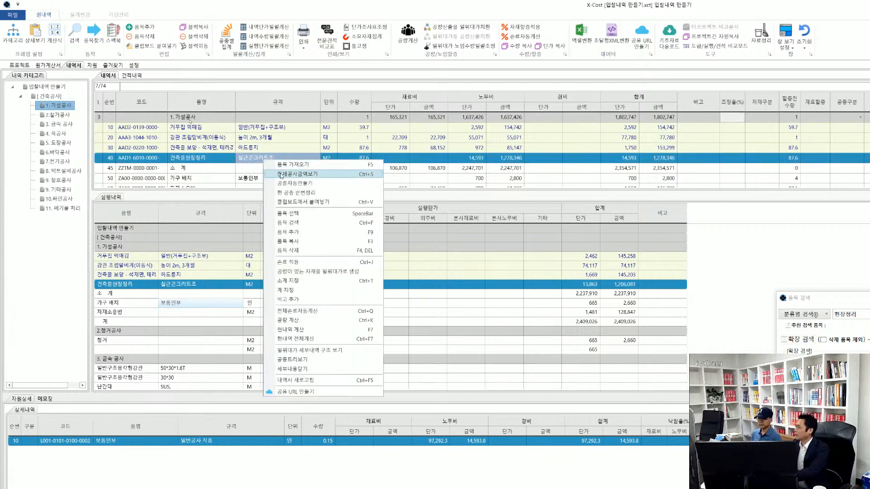
pyautogui.click(310, 231)
pyautogui.click(187, 169)
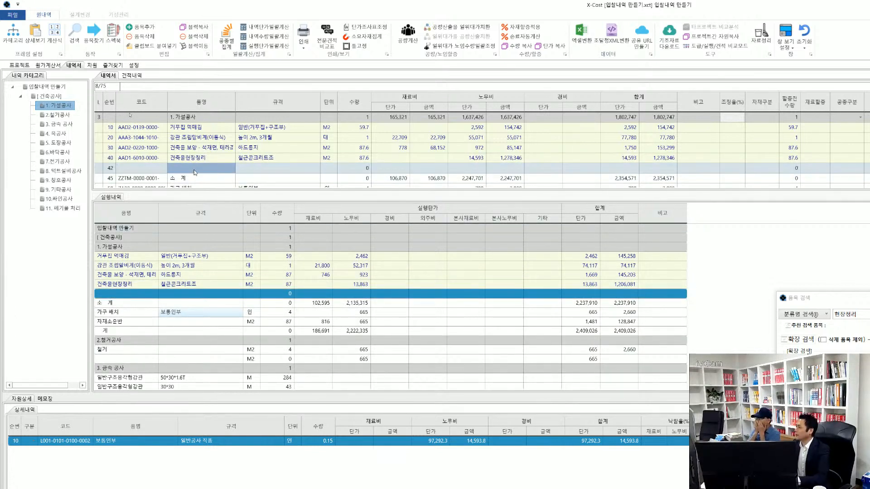
pyautogui.click(201, 169)
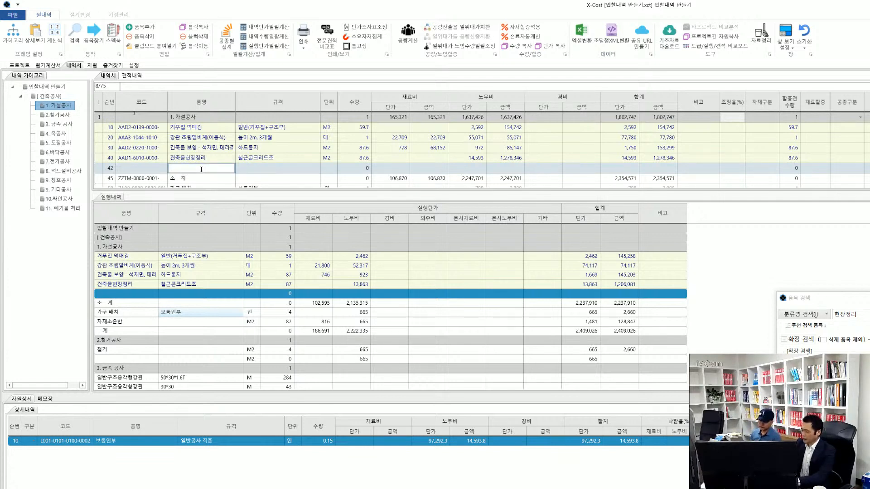
pyautogui.write('준')
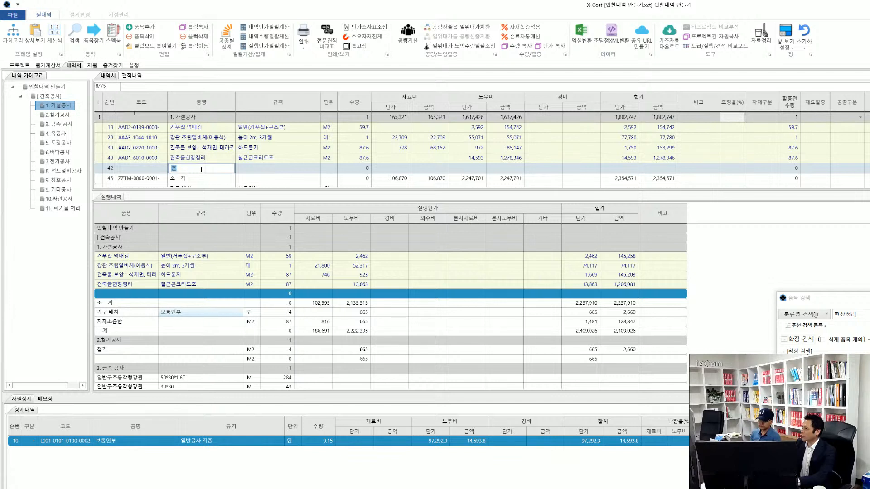
pyautogui.write('공청소')
pyautogui.press('Return')
# - Set the unit of the 준공청소 item to M2, matching 건축물현장정리 above it
pyautogui.press('Right')
pyautogui.press('Right')
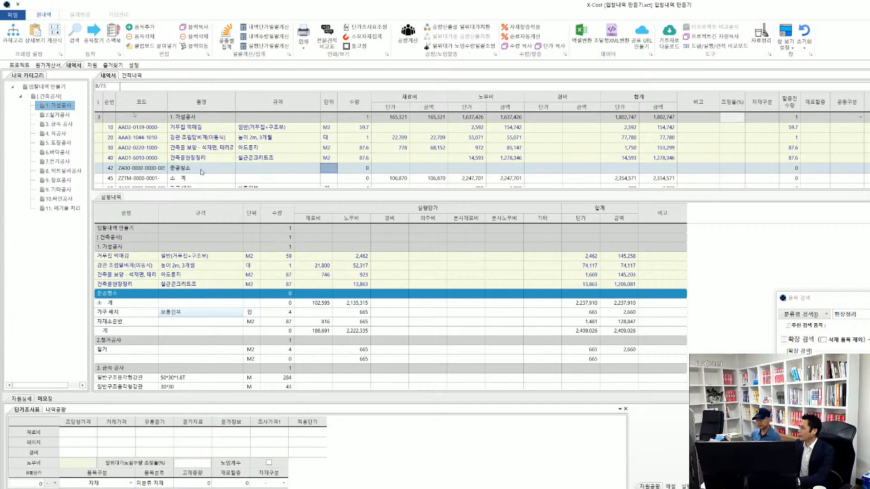
pyautogui.press('Up')
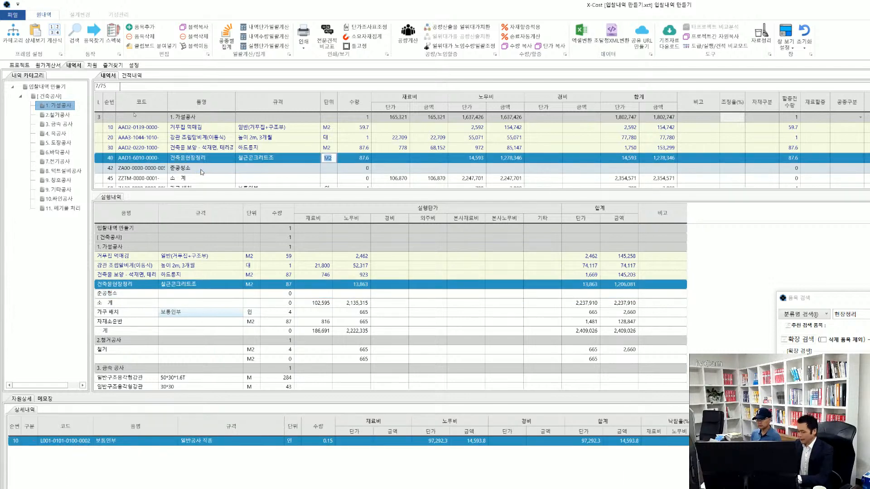
pyautogui.press('Down')
pyautogui.write('M2')
pyautogui.press('Return')
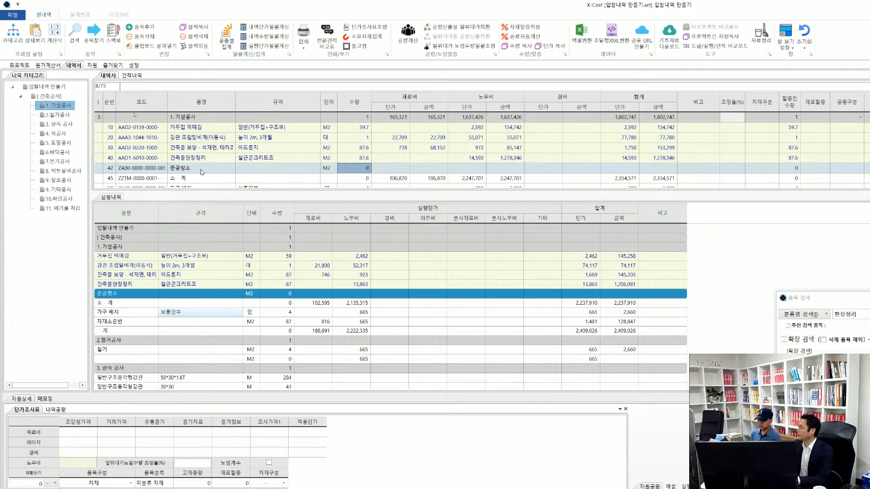
# - Set the quantity of the 준공청소 item in the 실행내역 to 87
pyautogui.click(202, 171)
pyautogui.click(362, 170)
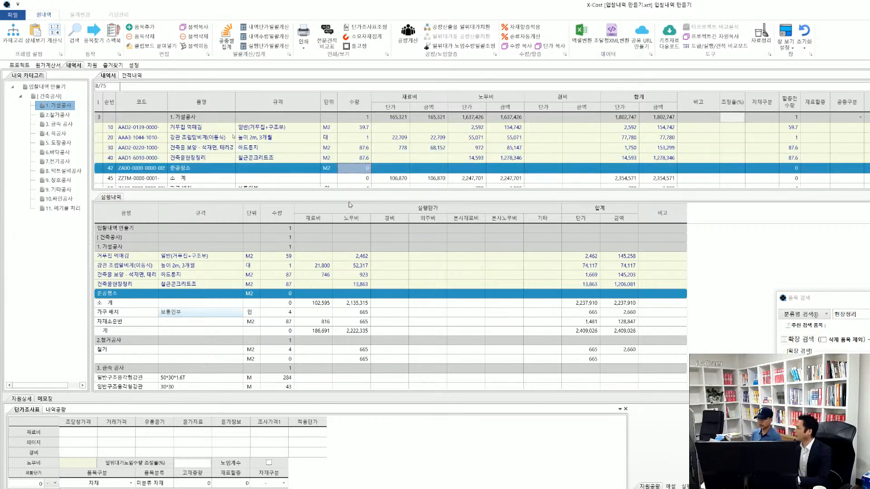
pyautogui.click(282, 295)
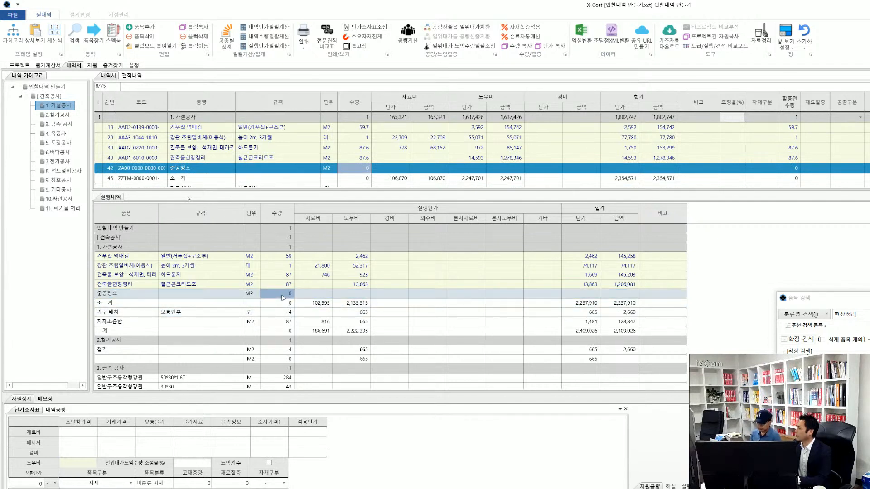
pyautogui.click(289, 294)
pyautogui.press('Return')
# - Set the 노무비 execution unit price of 준공청소 to 4,000
pyautogui.press('Right')
pyautogui.press('Right')
pyautogui.press('Right')
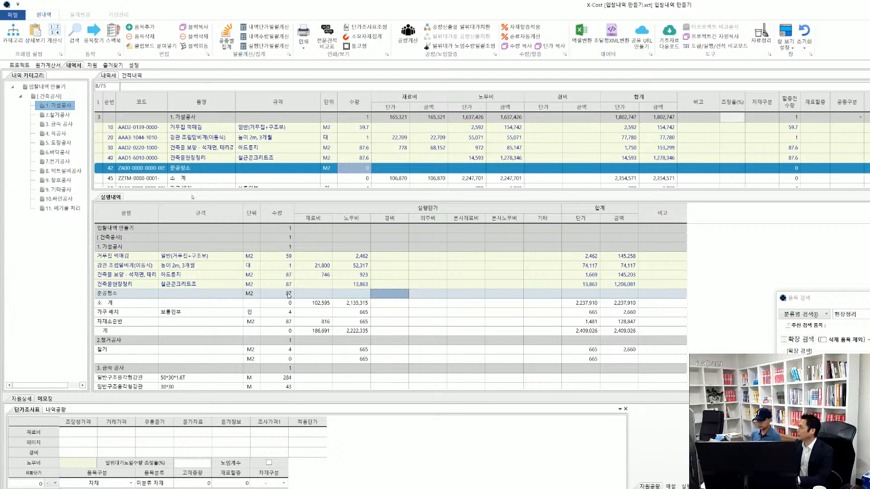
pyautogui.press('Left')
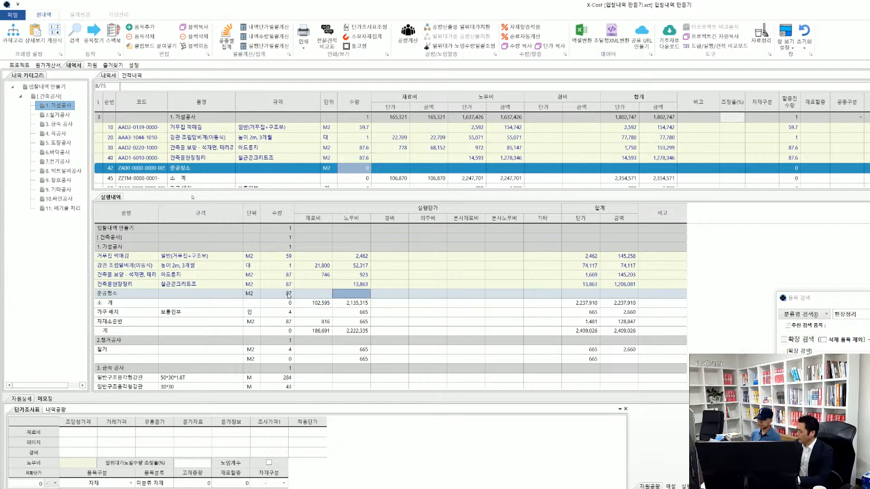
pyautogui.write('4000')
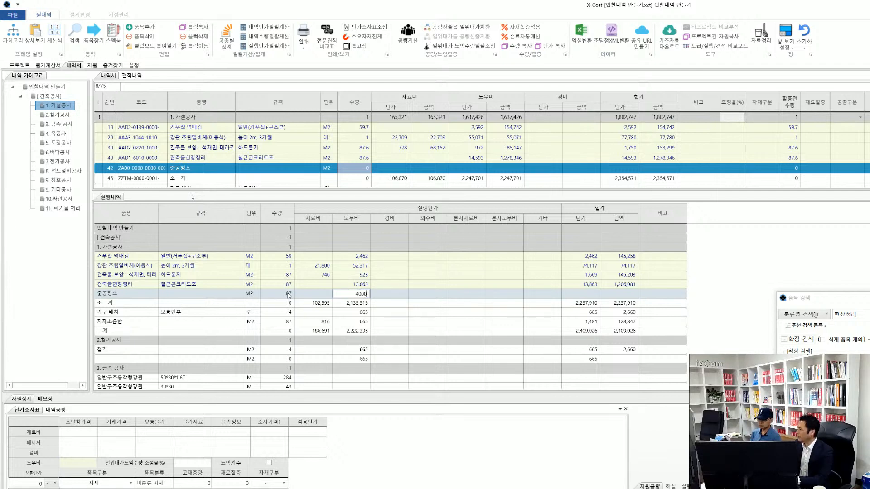
pyautogui.press('Return')
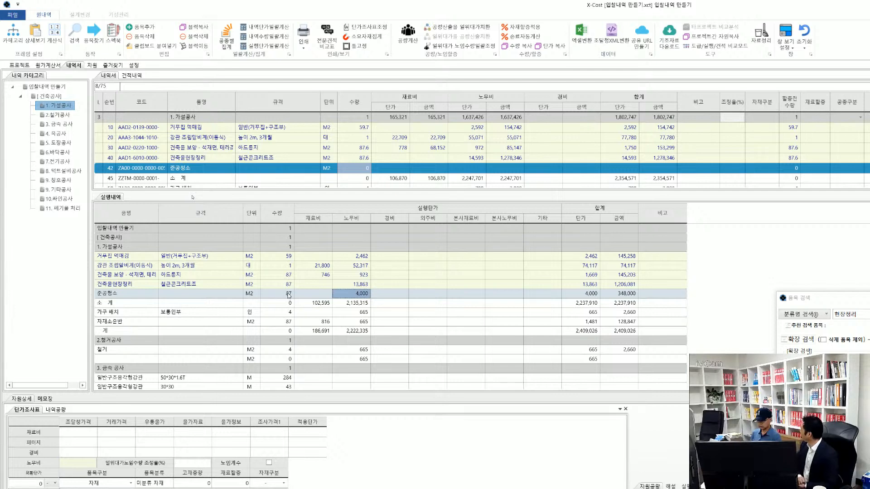
# - Set the 실행내역 quantity of the 건축물 보양 (하드롱지) item to 0 and run 공종별 집계 to review the project totals
pyautogui.click(288, 295)
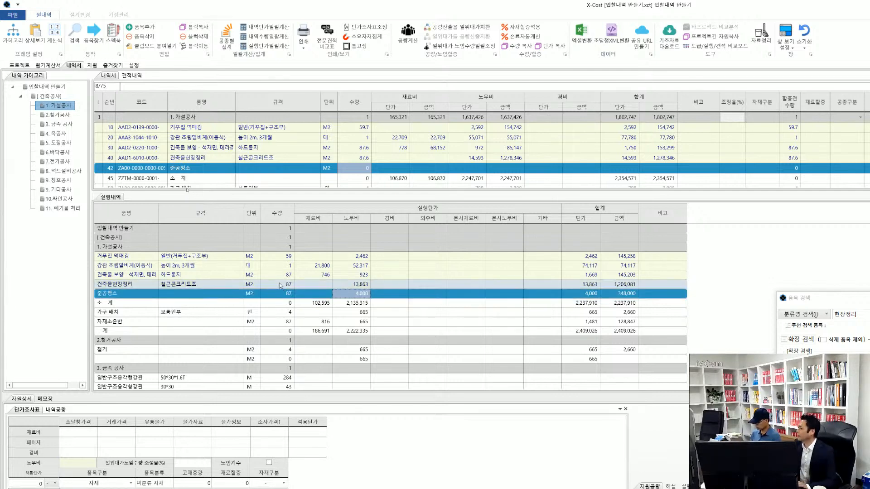
pyautogui.click(287, 275)
pyautogui.click(288, 274)
pyautogui.write('0')
pyautogui.press('Return')
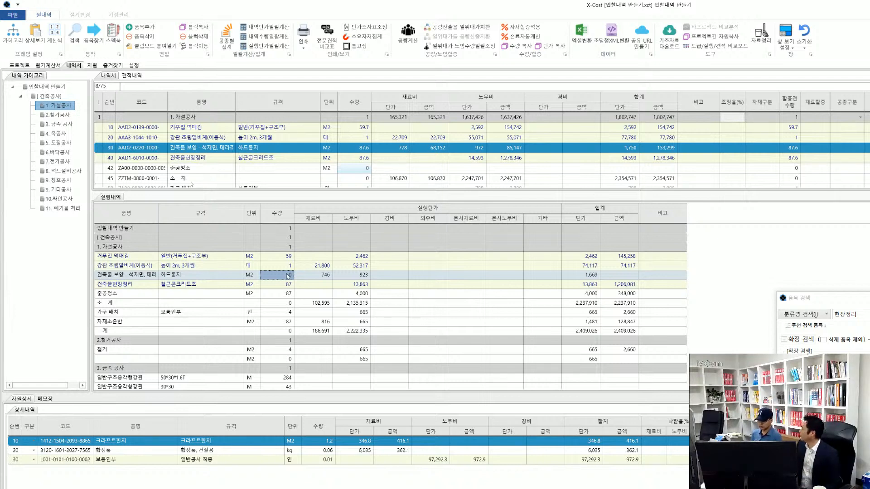
pyautogui.click(287, 277)
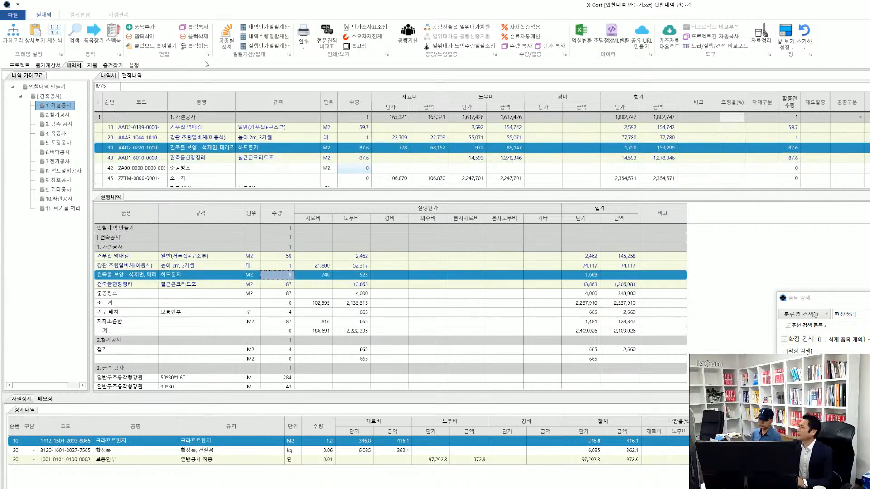
pyautogui.click(225, 37)
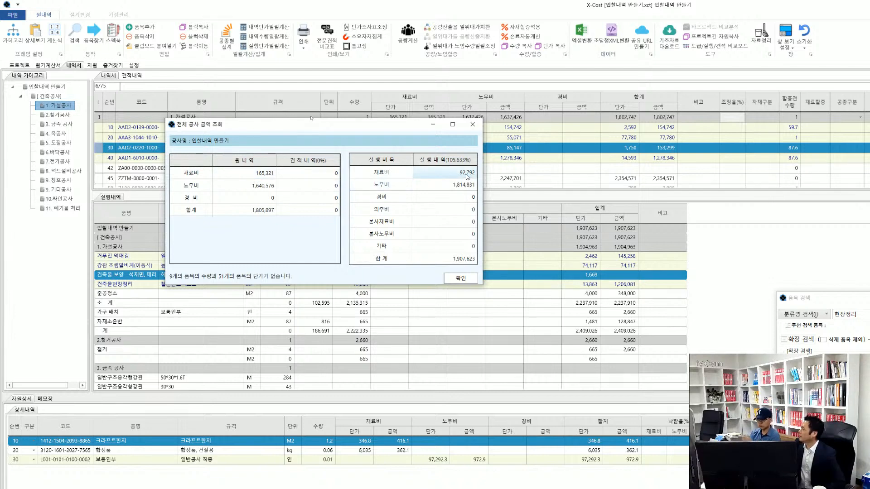
pyautogui.click(463, 279)
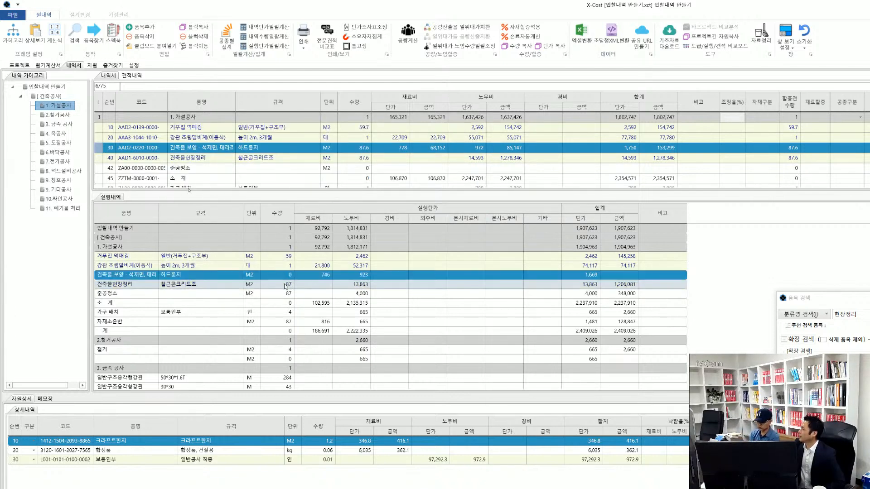
pyautogui.rightClick(214, 276)
pyautogui.click(248, 289)
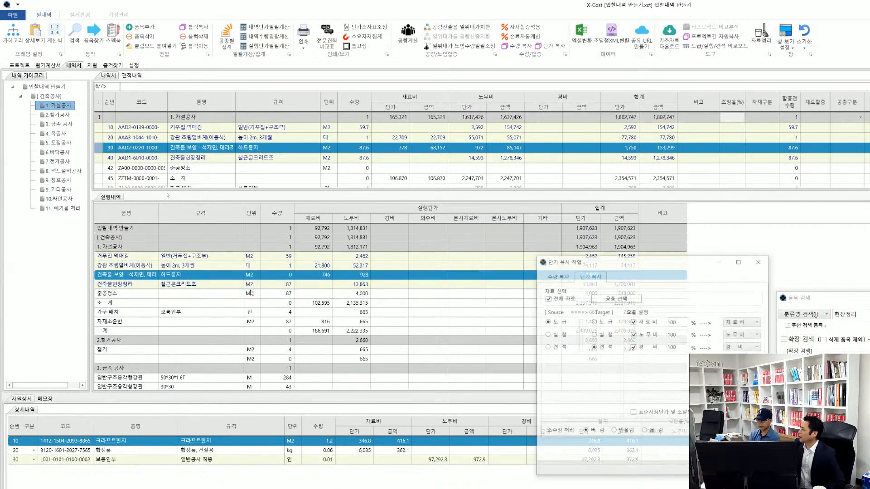
pyautogui.click(754, 261)
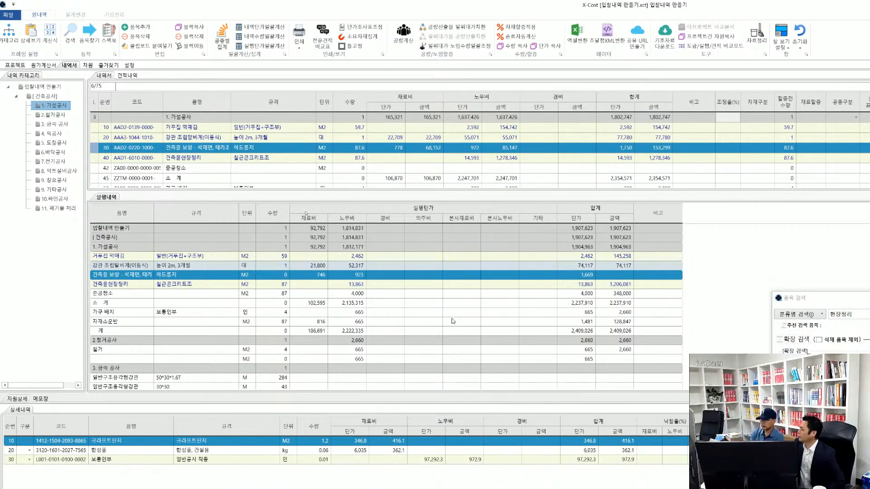
# - Set the 재료비 execution unit prices to 15,000 for 강관 조립말비계(이동식) and 300 for 건축물 보양
pyautogui.click(313, 267)
pyautogui.press('Right')
pyautogui.press('Left')
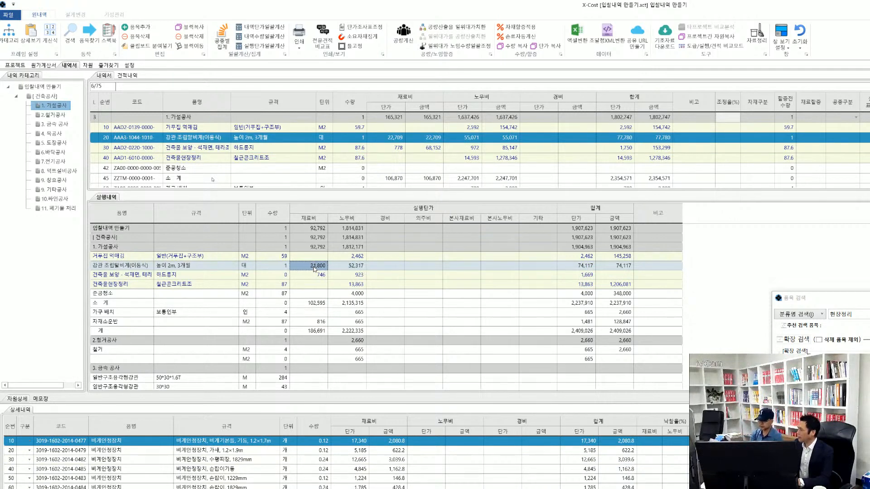
pyautogui.write('15,000')
pyautogui.press('Return')
pyautogui.write('3')
pyautogui.press('Return')
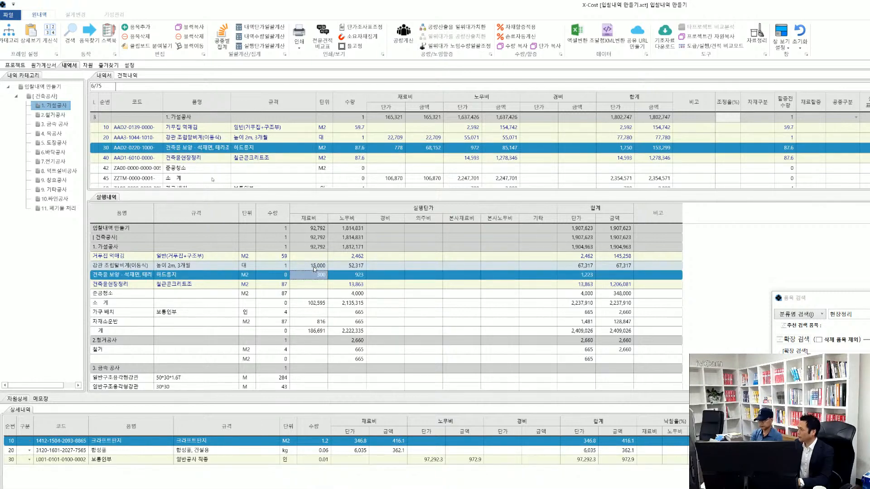
# - Look through the 재료비 and 노무비 execution unit prices of the 가설공사 items, from 강관 조립말비계(이동식) to the 계 row
pyautogui.press('Down')
pyautogui.press('Down')
pyautogui.press('Down')
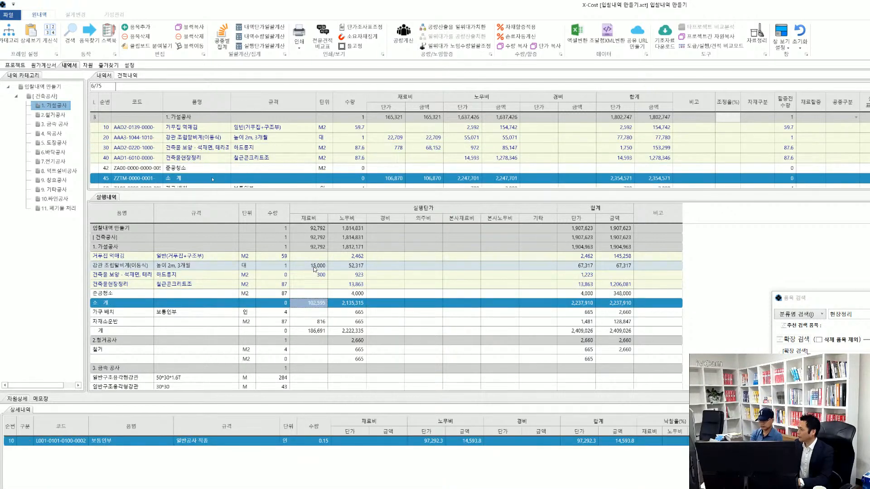
pyautogui.press('Down')
pyautogui.press('Up')
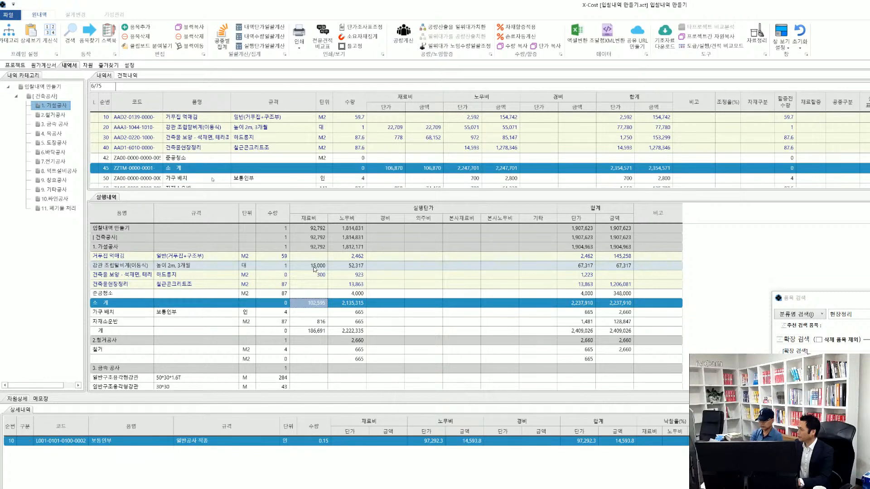
pyautogui.press('Down')
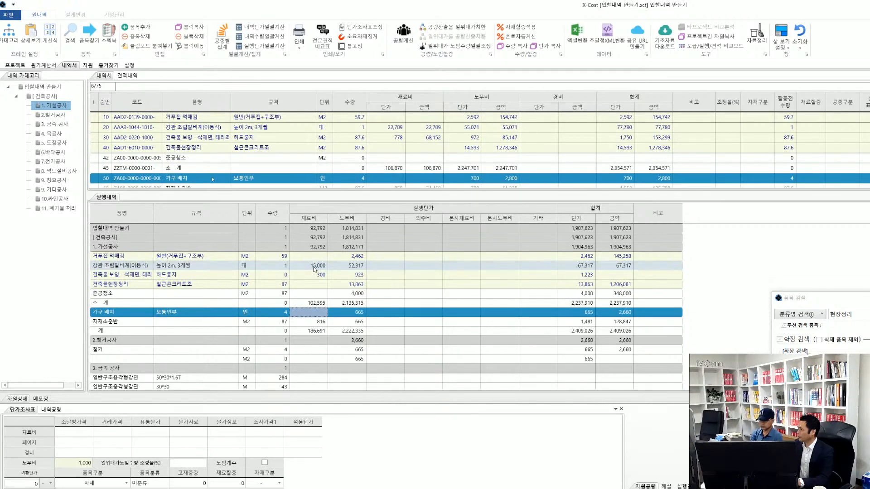
pyautogui.press('Right')
pyautogui.press('Down')
pyautogui.press('Down')
pyautogui.press('Left')
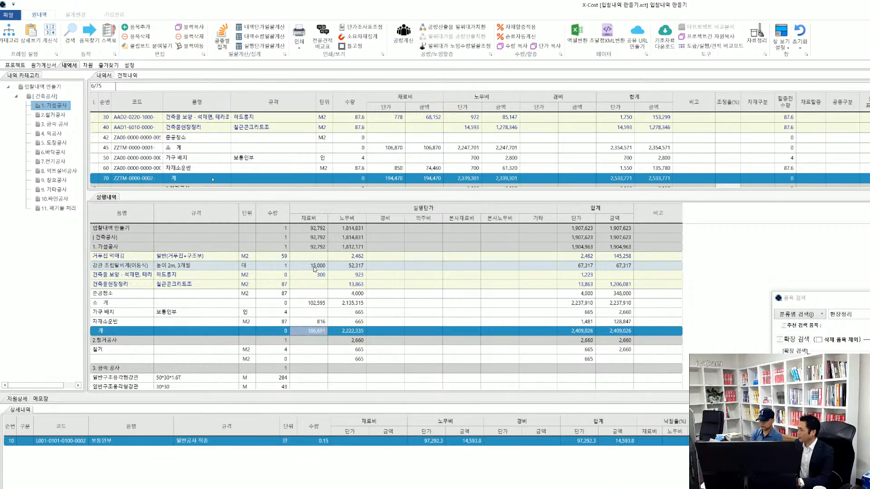
pyautogui.press('Up')
pyautogui.press('Up')
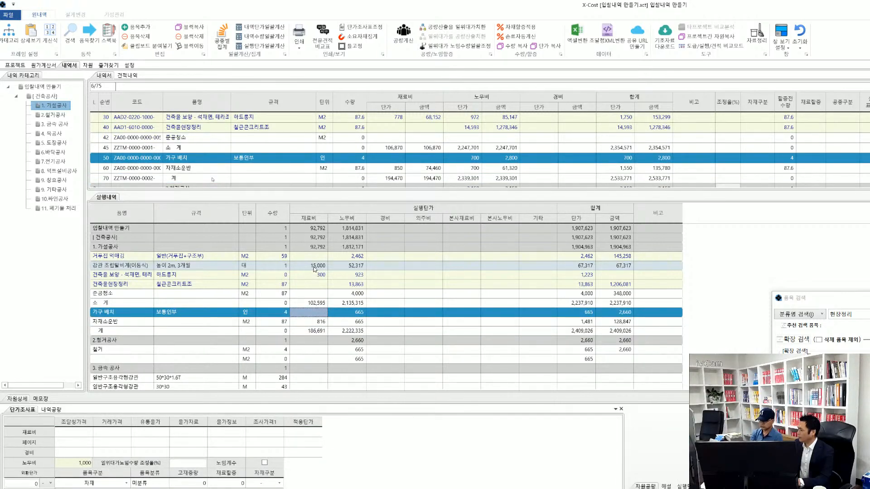
pyautogui.press('Right')
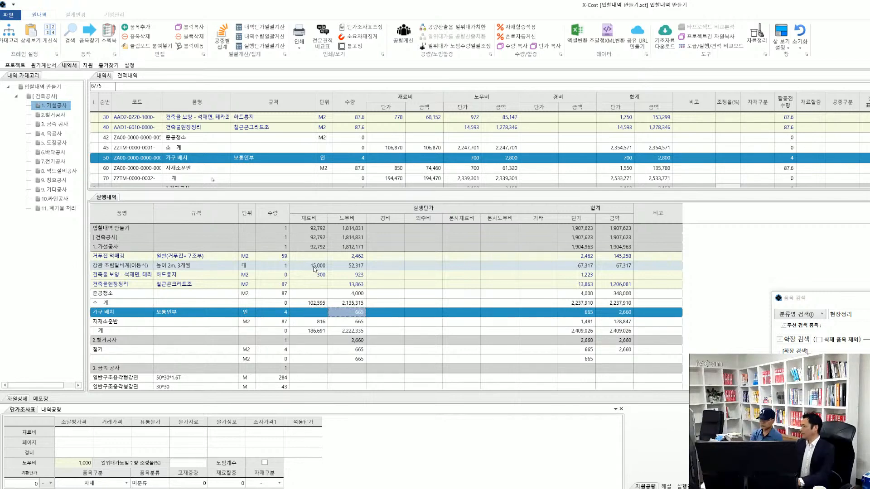
pyautogui.press('Up')
pyautogui.press('Up')
pyautogui.press('Up')
pyautogui.press('Up')
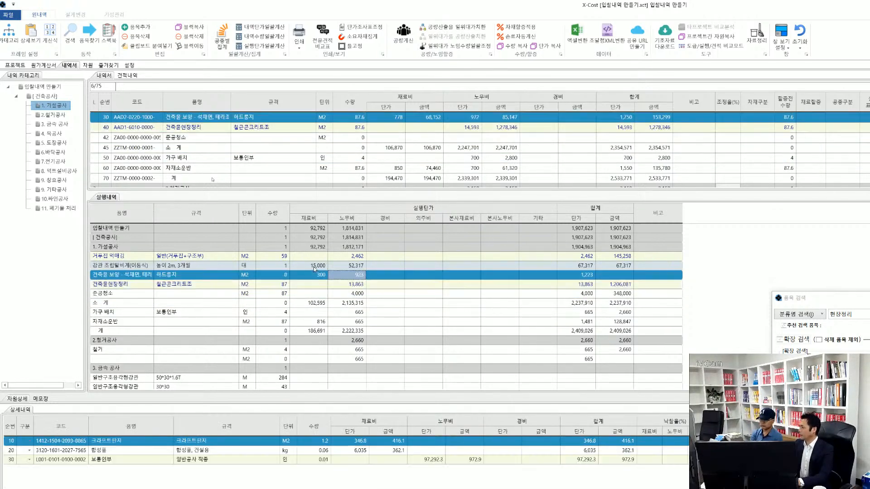
pyautogui.press('Up')
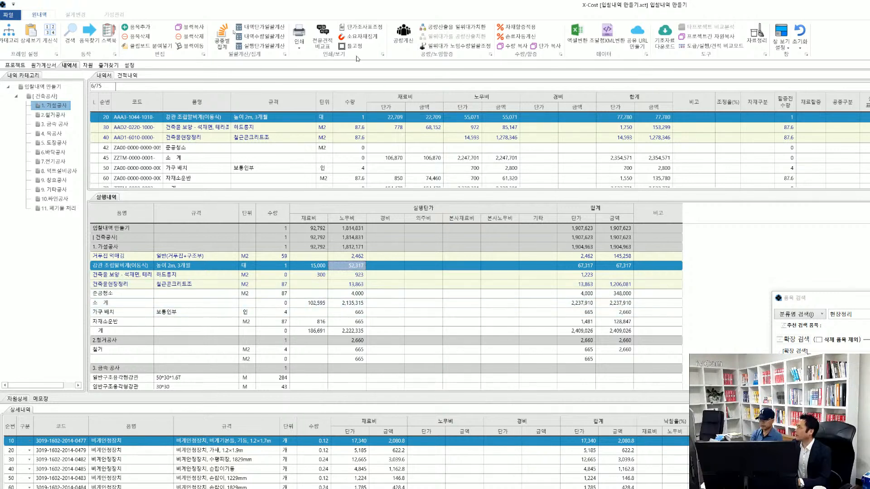
# - Rerun 공종별 집계 with the changed 재료비 unit prices and check the 실행내역 ratio against the 원내역
pyautogui.click(221, 41)
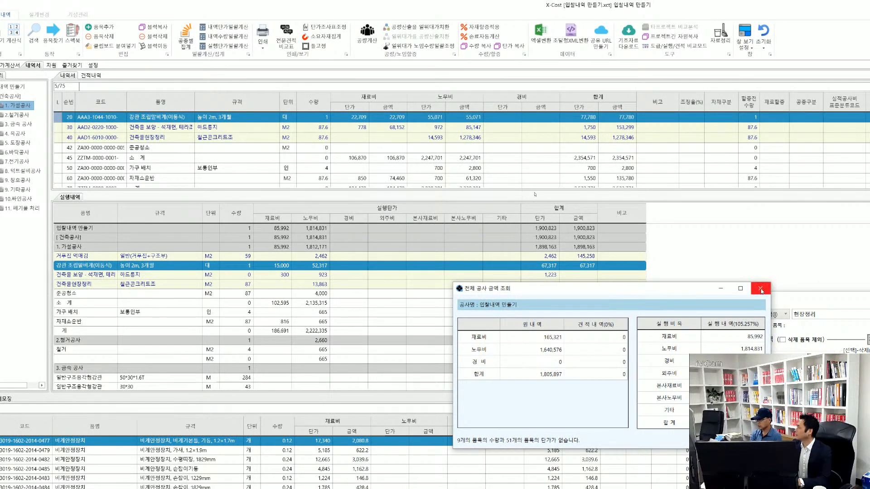
pyautogui.click(762, 291)
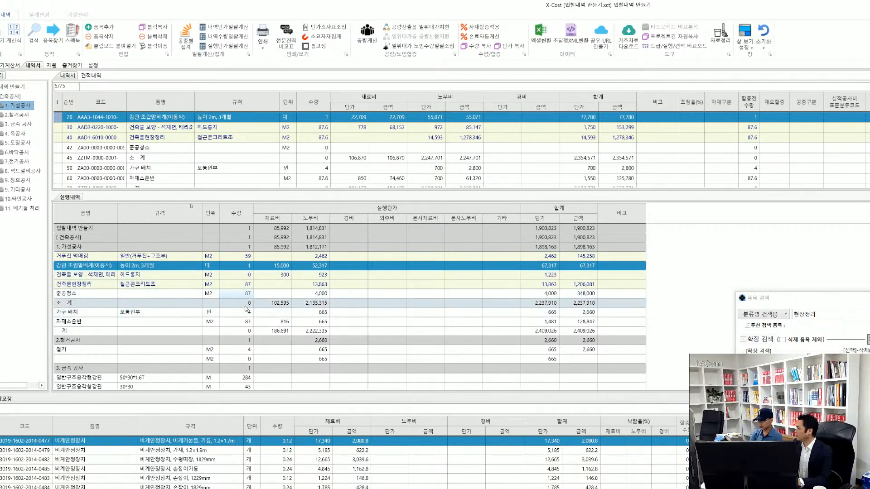
# - Clear the 노무비 execution unit price of 준공청소 and recalculate the project totals with 공종별 집계
pyautogui.click(274, 304)
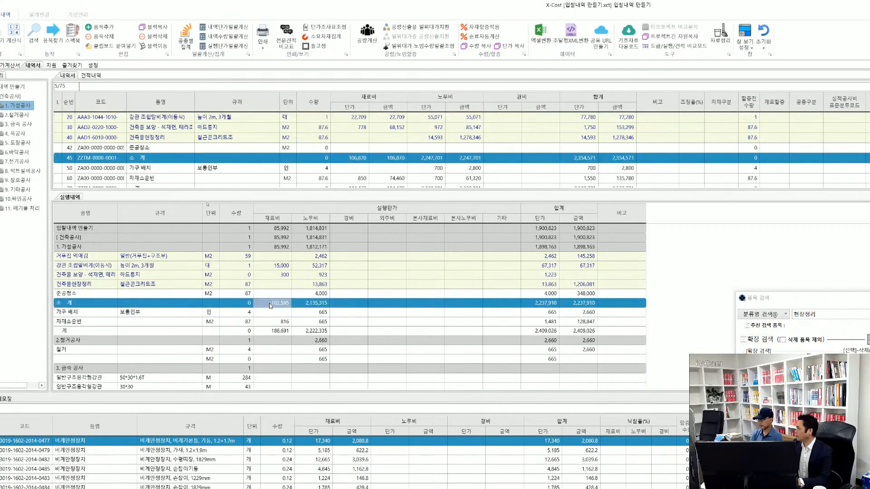
pyautogui.click(245, 296)
pyautogui.click(327, 293)
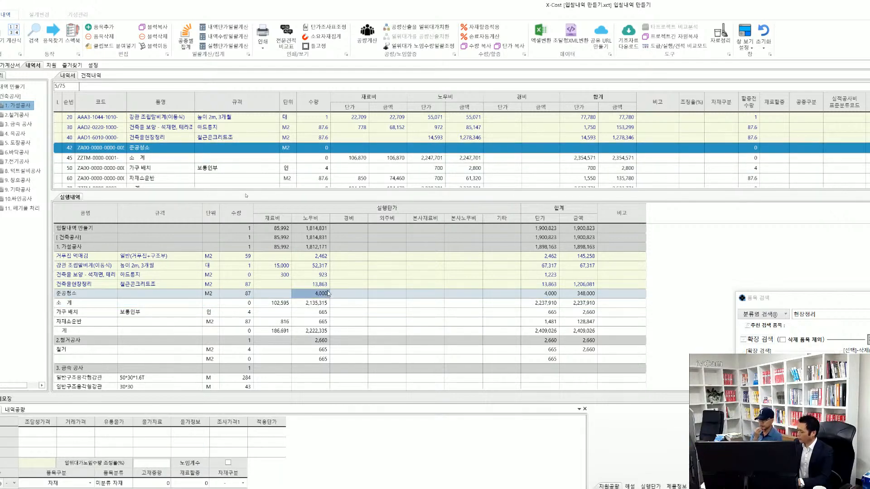
pyautogui.press('BackSpace')
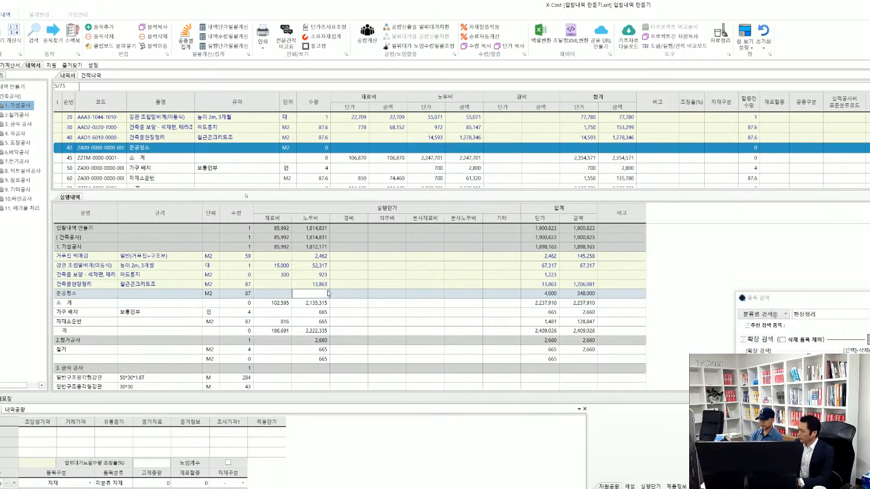
pyautogui.press('Return')
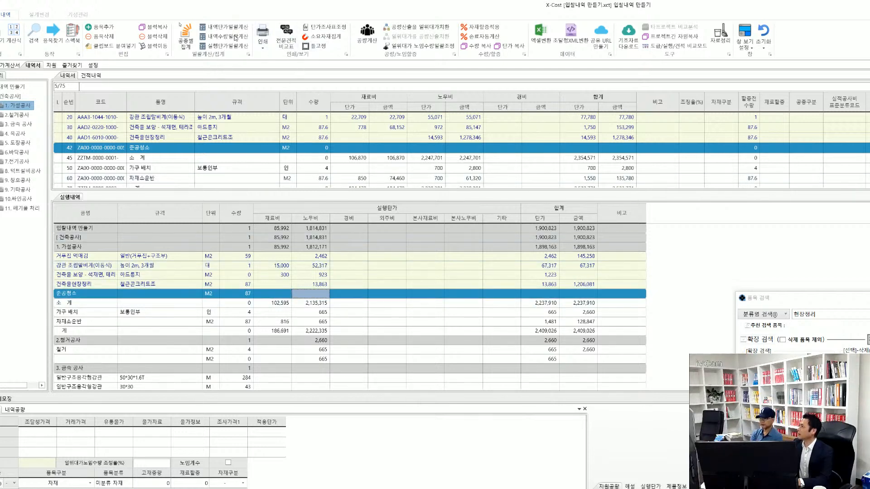
pyautogui.click(186, 37)
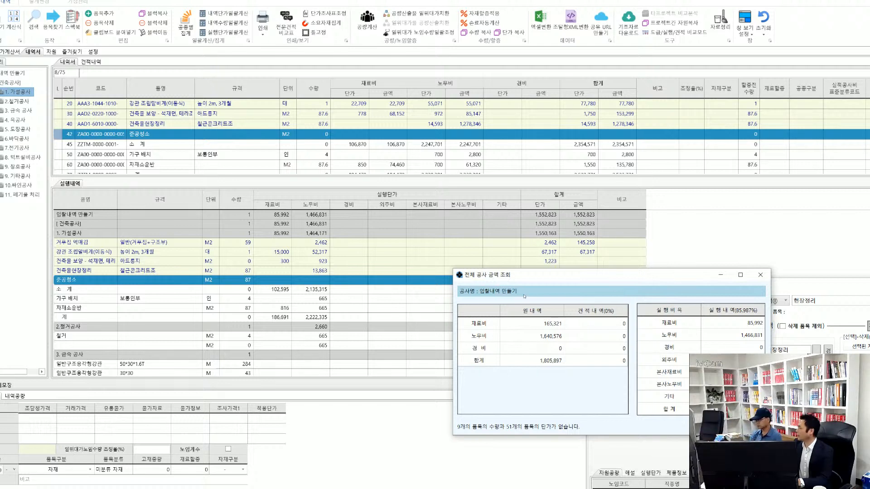
pyautogui.press('Escape')
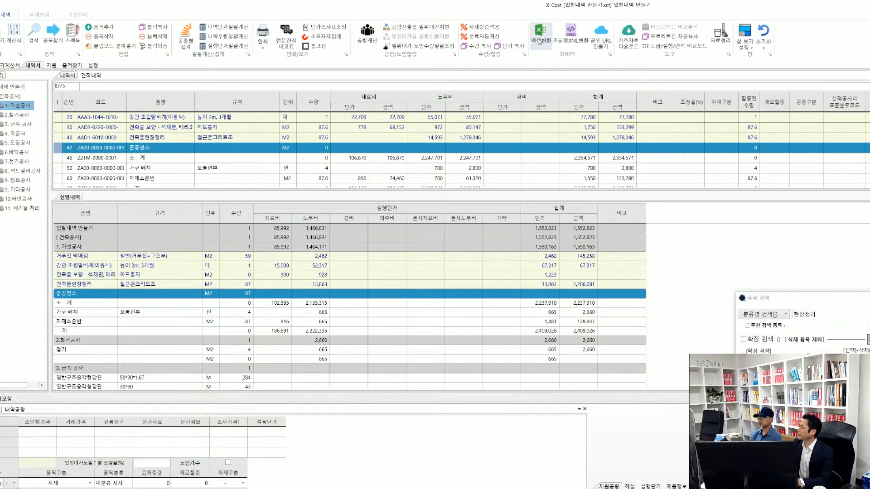
# - Export 공종별내역서, 단가대비표, 원가계산서-A양식 and 실행내역서 to an Excel file, with Excel set to open on completion
pyautogui.click(538, 35)
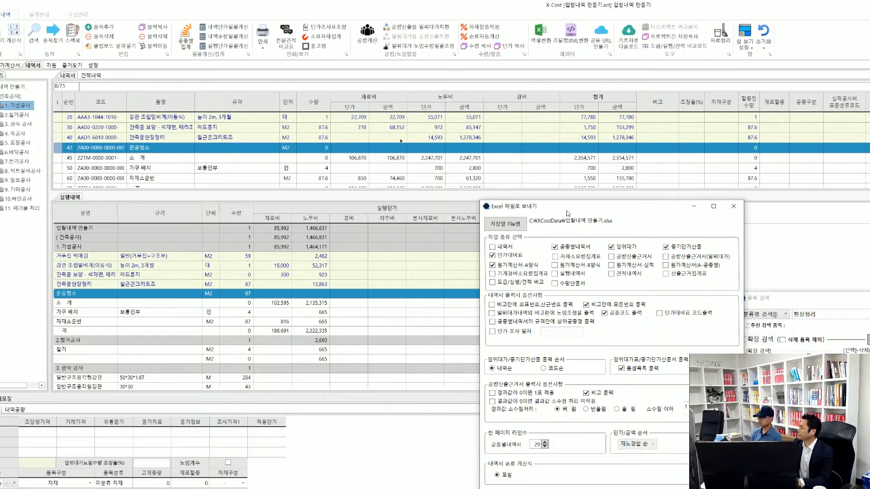
pyautogui.moveTo(568, 212); pyautogui.dragTo(264, 50)
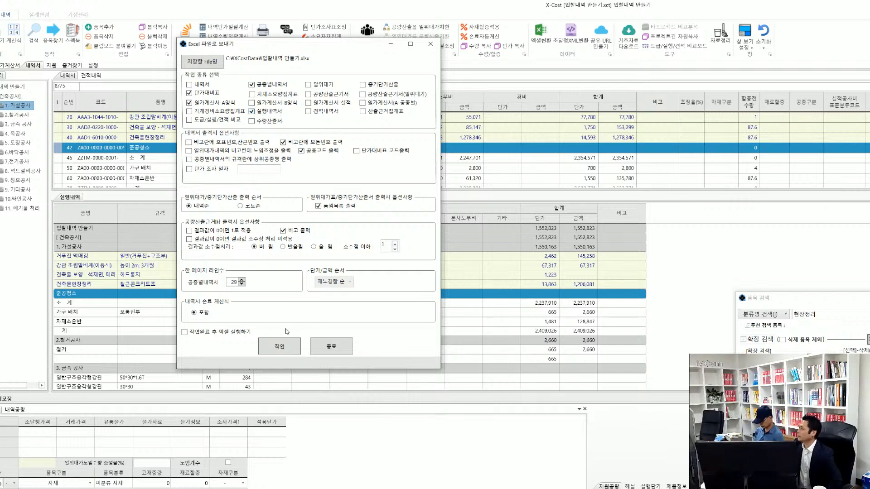
pyautogui.click(279, 348)
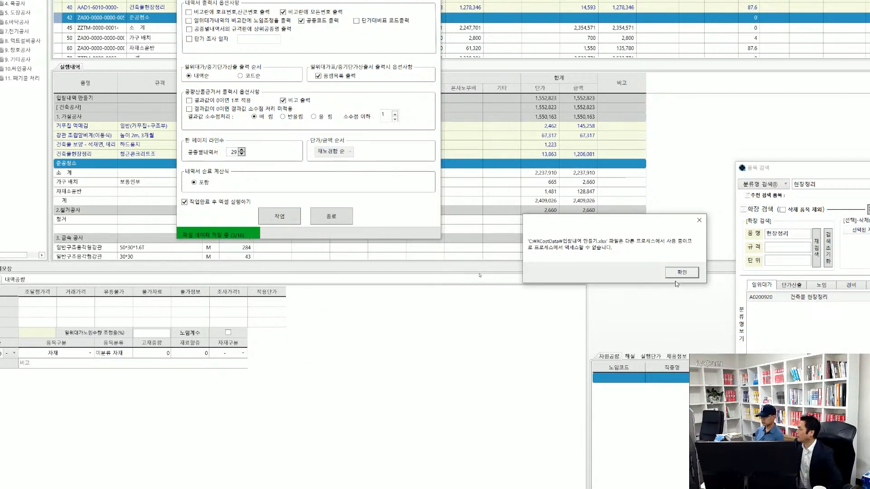
pyautogui.click(681, 273)
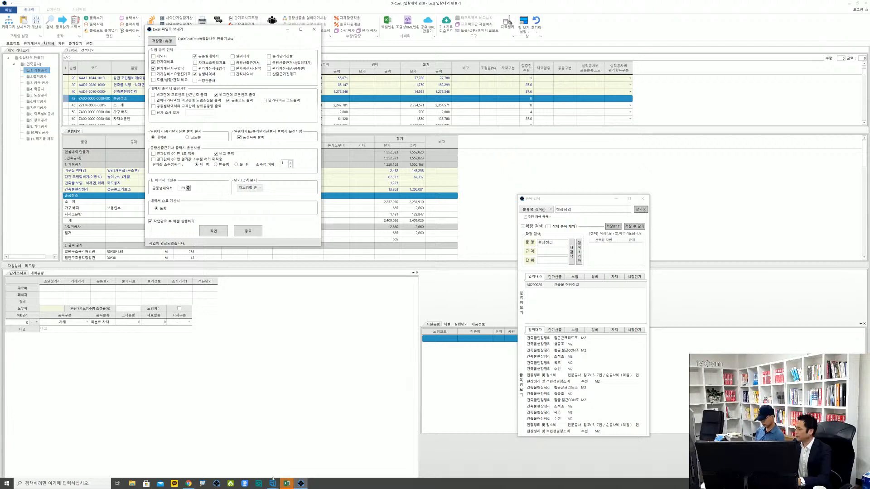
# - Switch to Excel, decline reopening the 입찰내역 만들기 workbook and close the copy that is already open
pyautogui.click(287, 485)
pyautogui.click(319, 458)
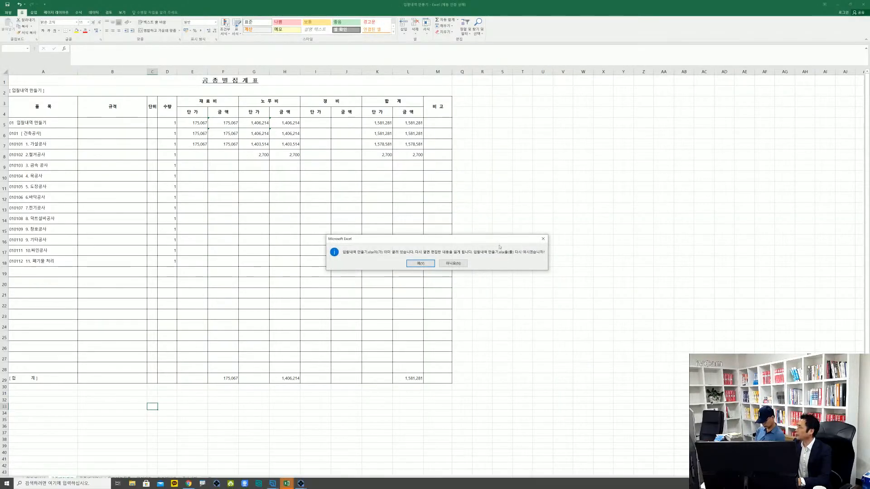
pyautogui.click(446, 263)
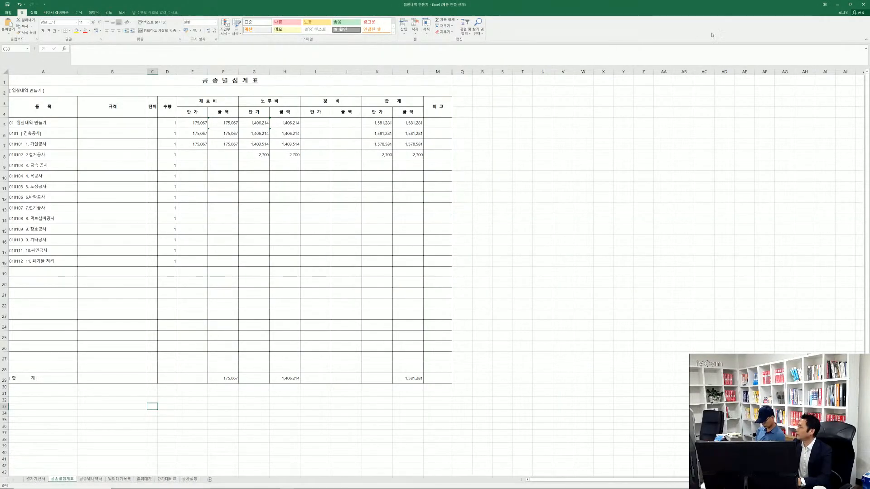
pyautogui.click(863, 4)
pyautogui.click(435, 260)
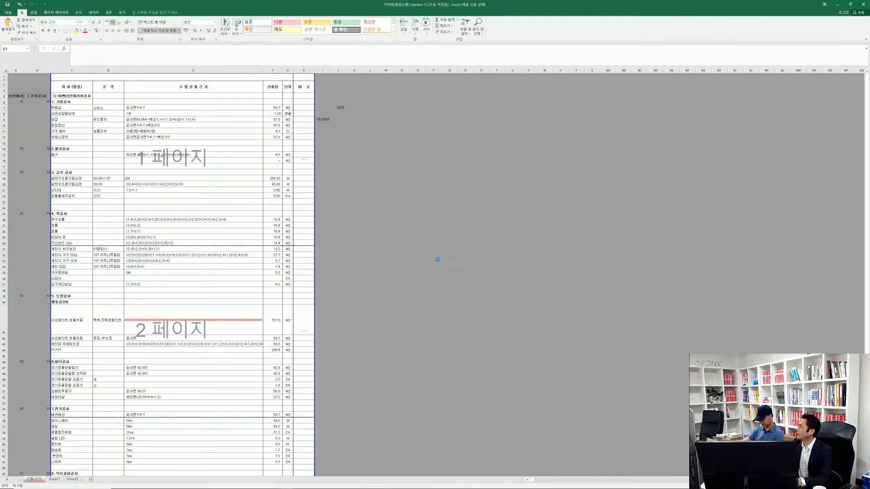
# - Switch to X-Cost and export the estimate documents, including 실행내역서, to the 입찰내역 만들기 Excel file again
pyautogui.hotkey('alt', 'Tab')
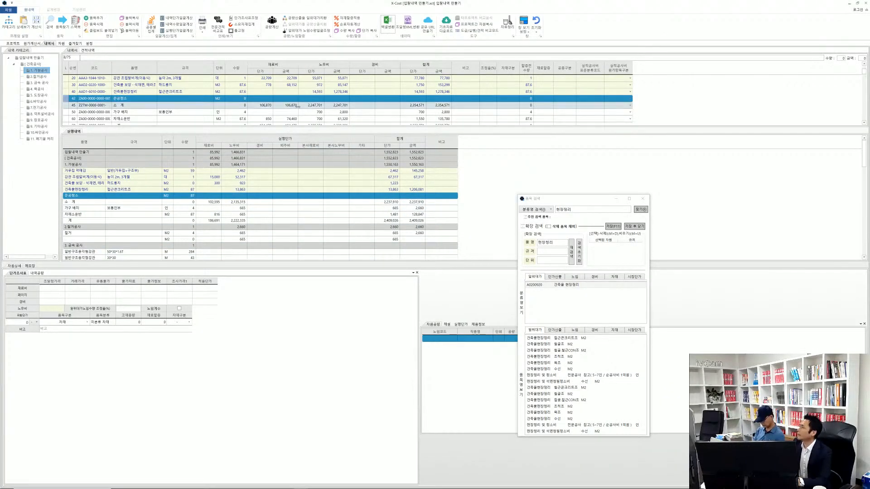
pyautogui.click(388, 23)
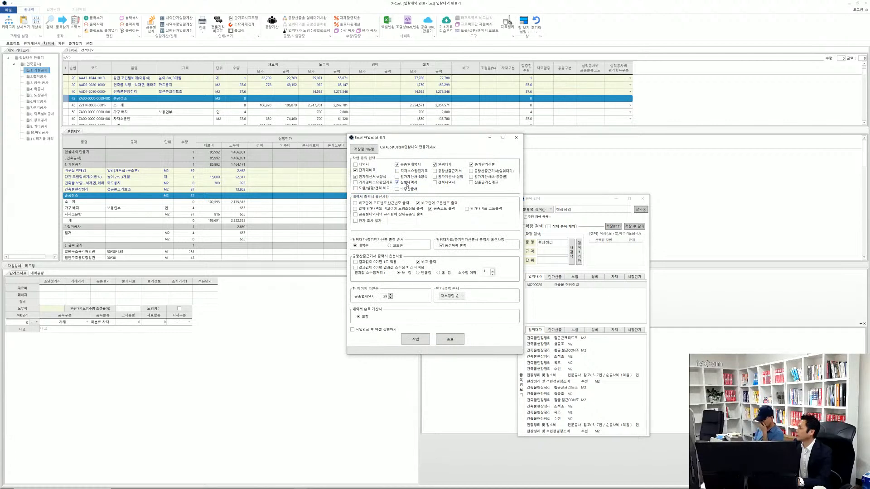
pyautogui.click(413, 343)
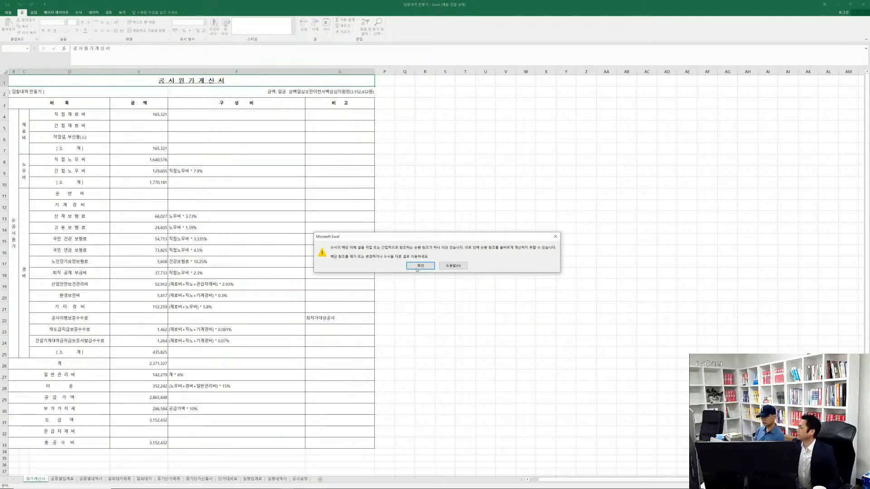
pyautogui.click(420, 266)
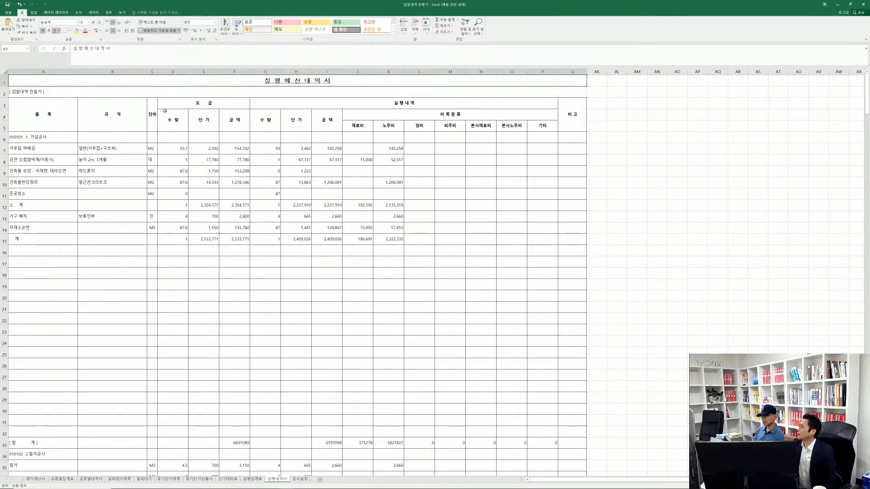
# - Examine the 도급 columns and the 비목분류 columns of the 가설공사 items in the 실행내역서 sheet
pyautogui.click(185, 105)
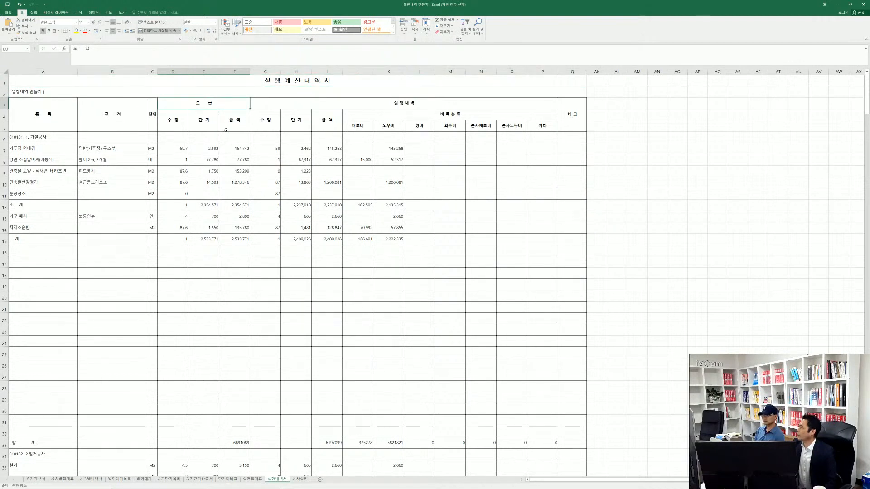
pyautogui.click(382, 149)
pyautogui.click(418, 174)
pyautogui.click(460, 172)
pyautogui.click(469, 161)
pyautogui.click(414, 149)
# - Inspect the calculation formulas in the 재료비, 노무비 and 경비 cells of the 가설공사 items, mainly rows 8 to 11
pyautogui.press('Left')
pyautogui.press('Down')
pyautogui.press('Down')
pyautogui.press('Up')
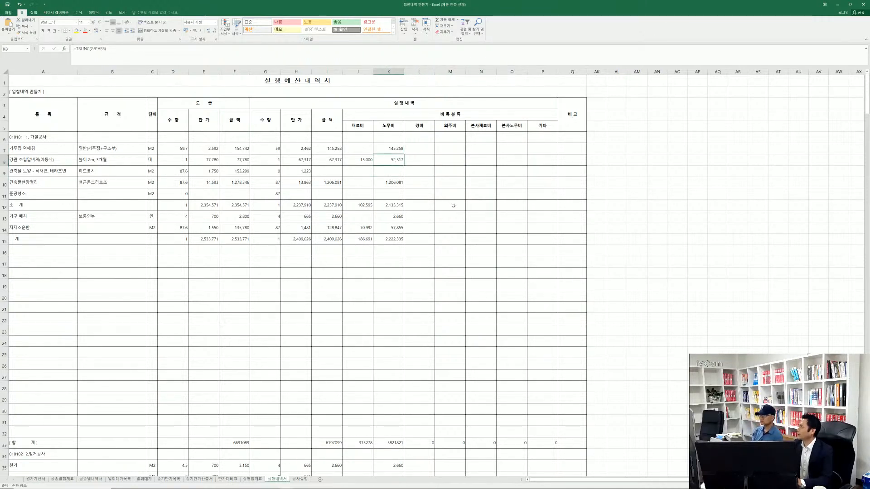
pyautogui.press('Left')
pyautogui.press('Left')
pyautogui.press('Right')
pyautogui.press('Right')
pyautogui.press('Left')
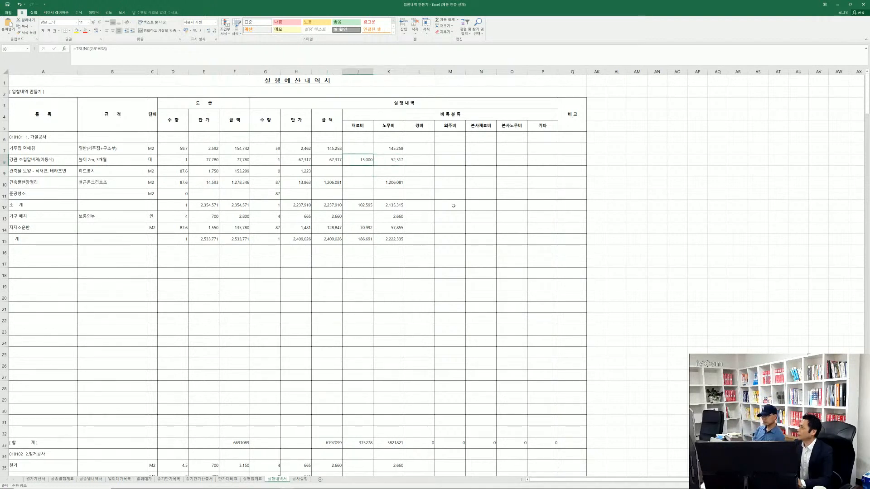
pyautogui.press('Right')
pyautogui.press('Right')
pyautogui.press('Down')
pyautogui.press('Down')
pyautogui.press('Down')
pyautogui.press('Up')
pyautogui.press('Up')
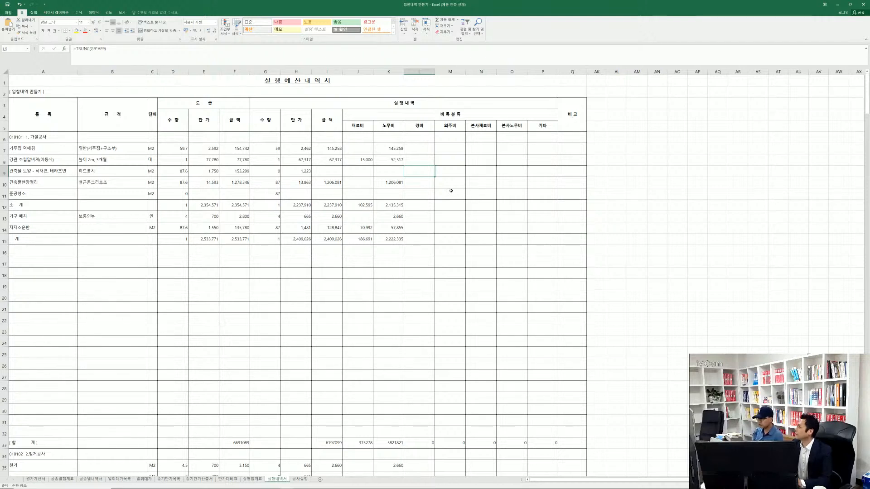
pyautogui.click(400, 164)
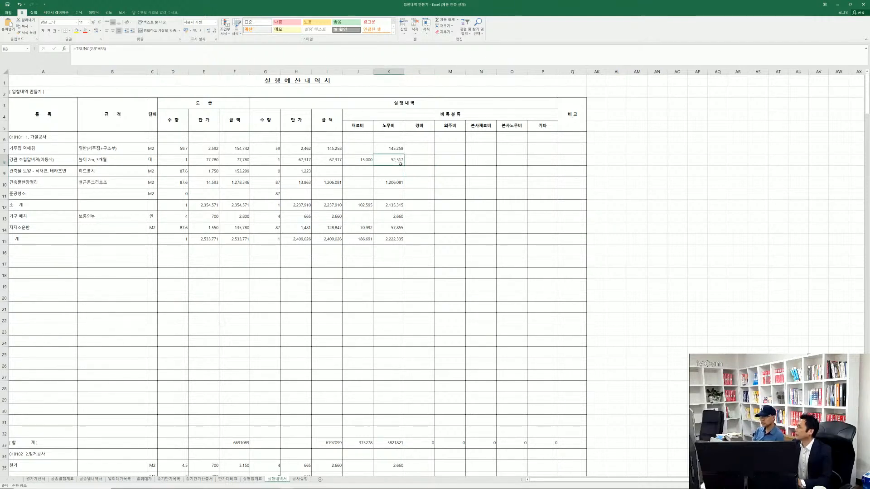
pyautogui.click(365, 160)
# - Unhide the columns between Q and AK in the 실행내역서 sheet
pyautogui.moveTo(598, 72); pyautogui.dragTo(586, 87)
pyautogui.rightClick(592, 157)
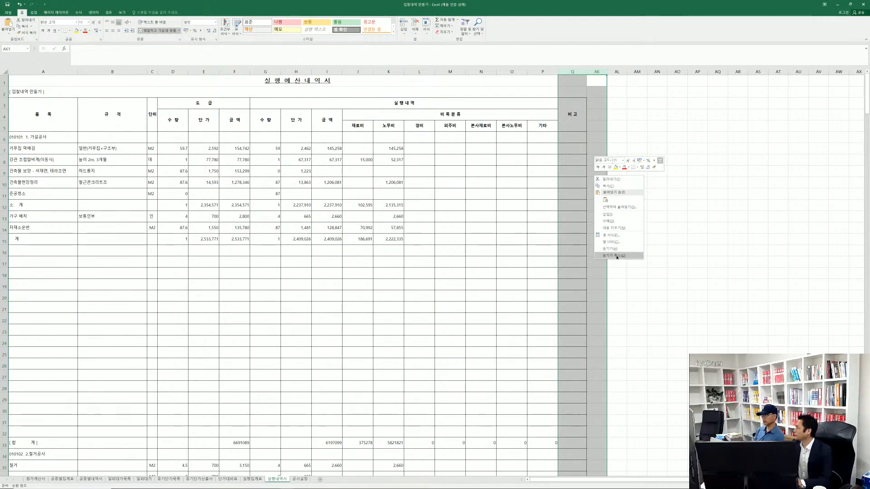
pyautogui.click(608, 256)
pyautogui.click(591, 289)
pyautogui.click(627, 193)
pyautogui.click(628, 161)
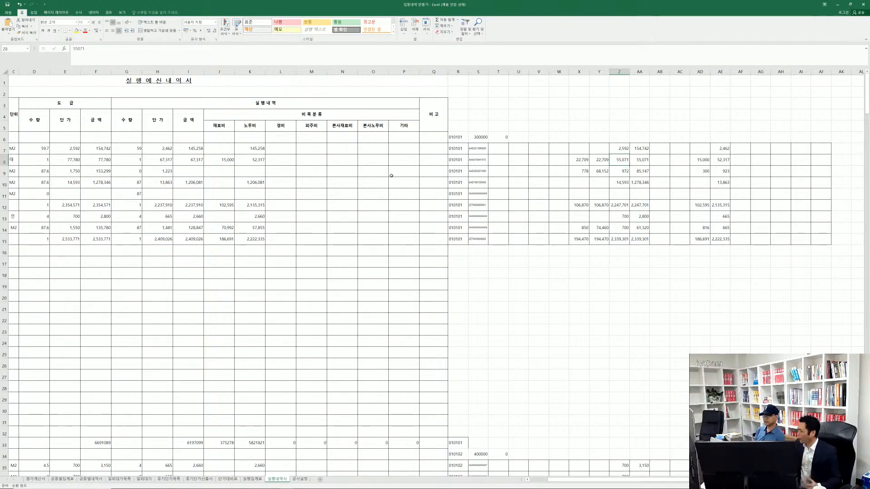
# - Try 5000 as the contract 재료비 unit price of 강관 조립말비계(이동식) in cell X8, and undo it
pyautogui.press('Left')
pyautogui.press('Left')
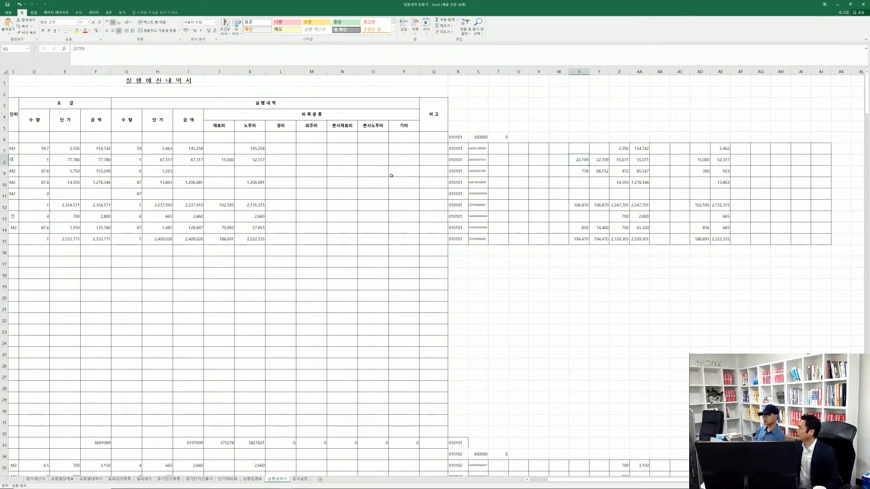
pyautogui.write('5,0')
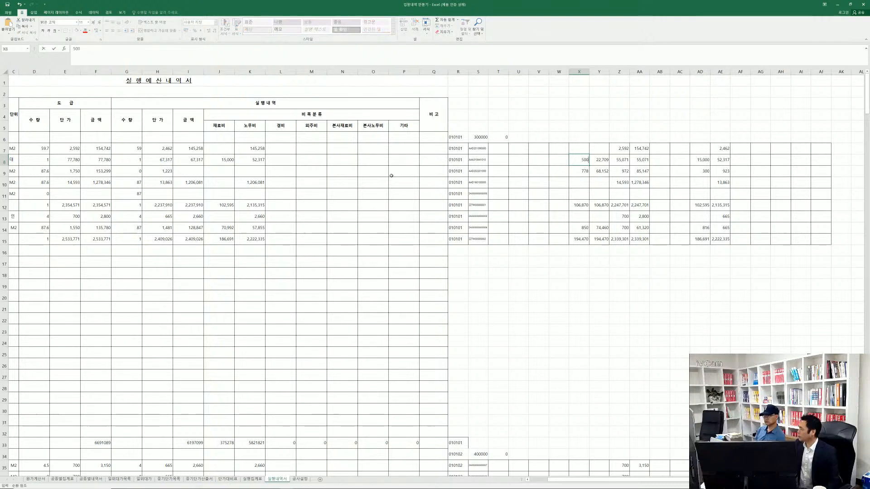
pyautogui.write('00')
pyautogui.press('Return')
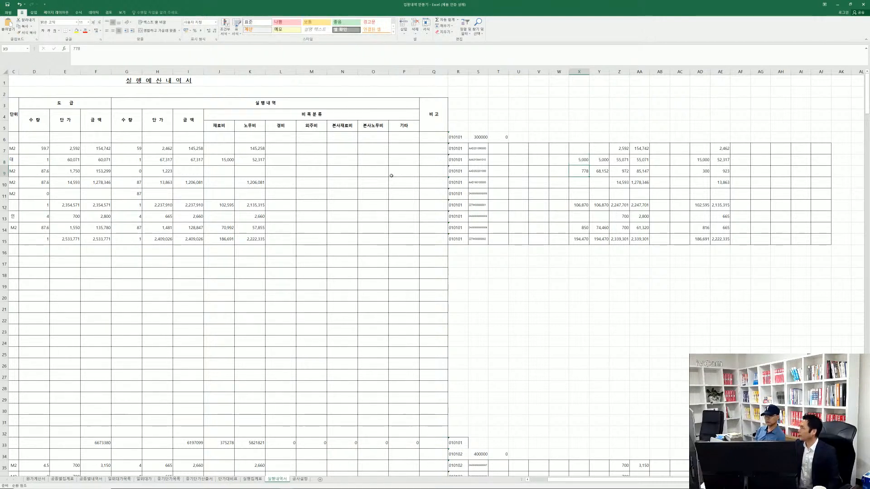
pyautogui.hotkey('ctrl', 'z')
# - Set the execution 재료비 unit prices to 2000 in AD8 for 강관 조립말비계(이동식) and 200 in AD9 for 건축물 보양
pyautogui.press('Right')
pyautogui.press('Right')
pyautogui.press('Right')
pyautogui.press('Right')
pyautogui.press('Right')
pyautogui.press('Right')
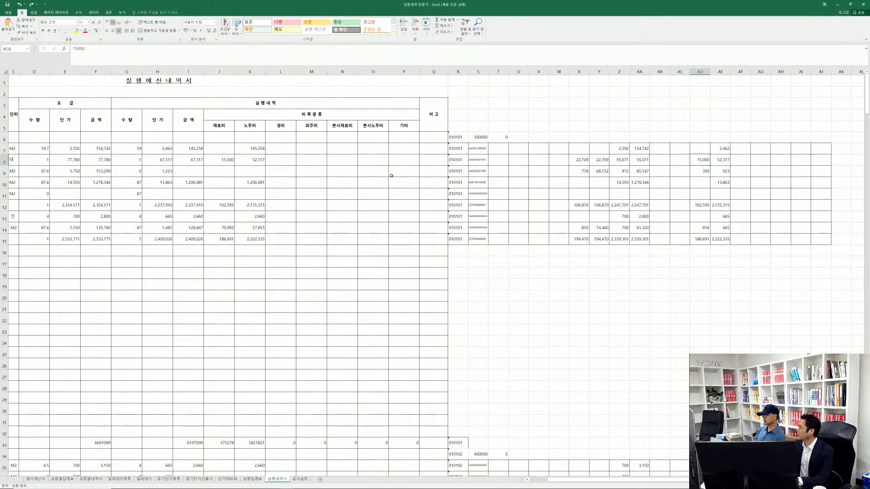
pyautogui.write('2000')
pyautogui.press('Return')
pyautogui.write('200')
pyautogui.press('Return')
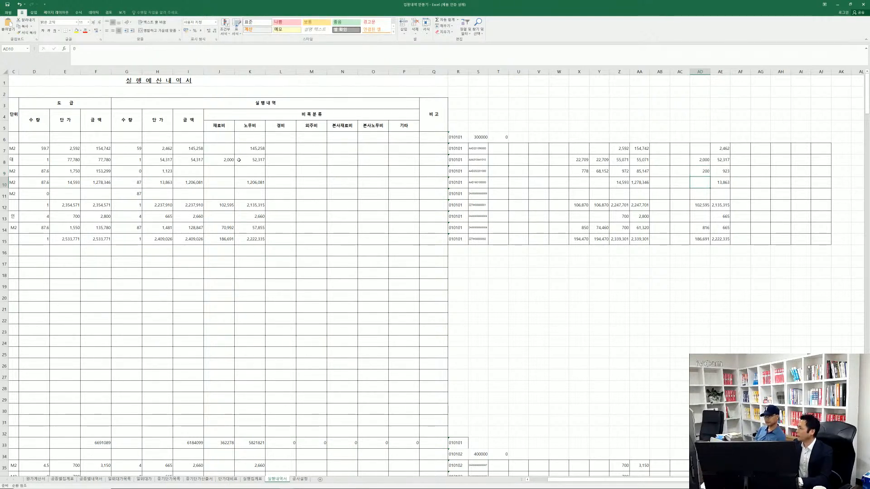
# - Try overwriting the 재료비 amount formula of 강관 조립말비계(이동식) in J8 with 1000, and undo it
pyautogui.click(224, 160)
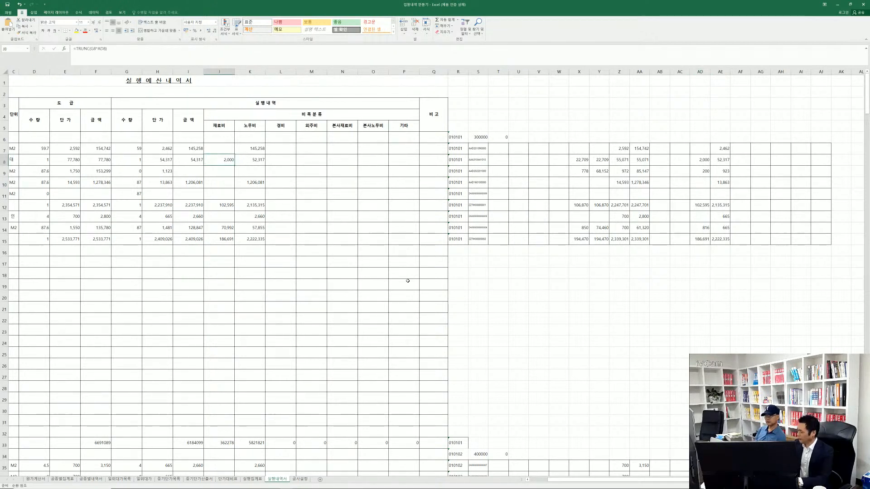
pyautogui.write('1')
pyautogui.press('Return')
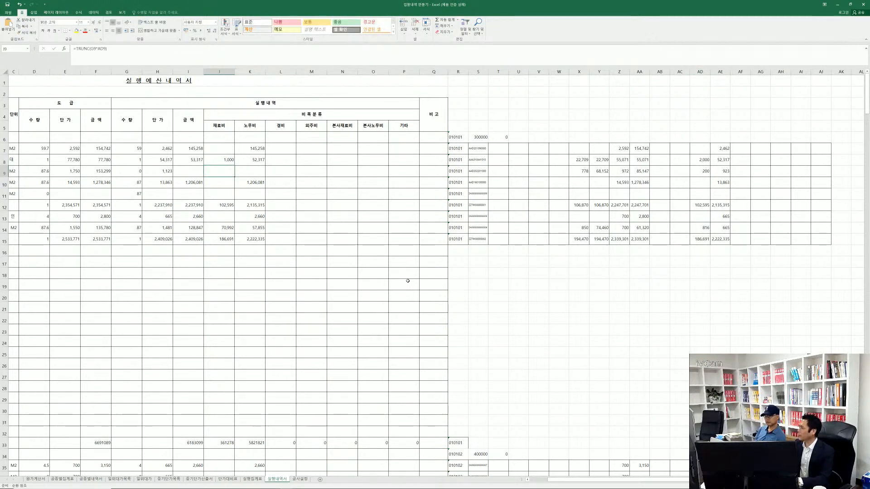
pyautogui.hotkey('ctrl', 'z')
pyautogui.press('Left')
pyautogui.press('Left')
pyautogui.press('Left')
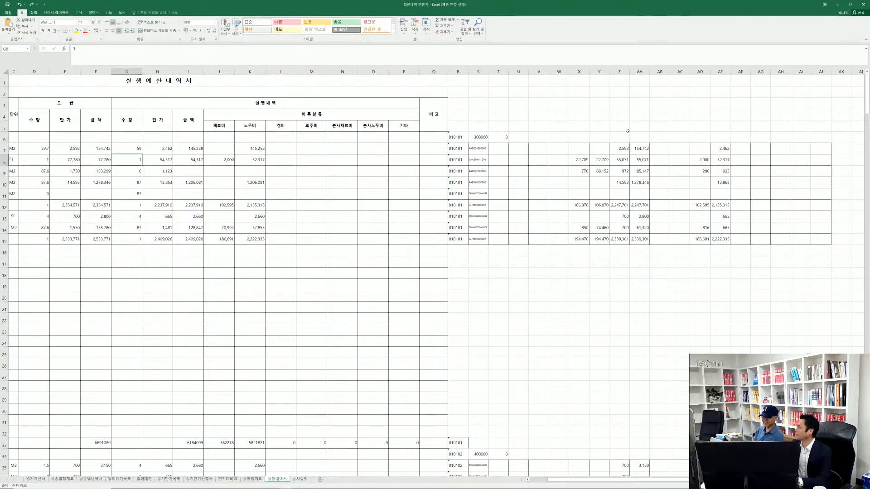
# - Hide the unit price columns R to AJ again and return to the sheet's first column
pyautogui.moveTo(458, 72)
pyautogui.mouseDown()
pyautogui.moveTo(466, 90)
pyautogui.moveTo(771, 118)
pyautogui.moveTo(810, 126)
pyautogui.moveTo(812, 134)
pyautogui.mouseUp()
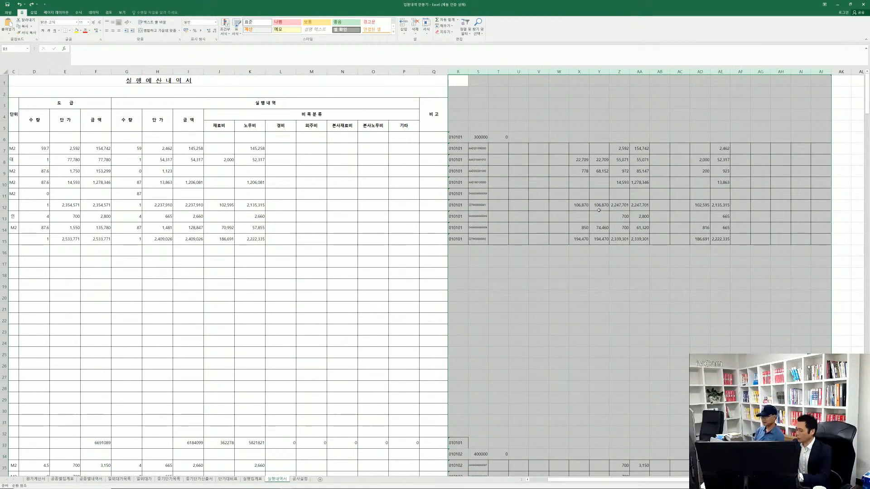
pyautogui.rightClick(623, 210)
pyautogui.click(614, 286)
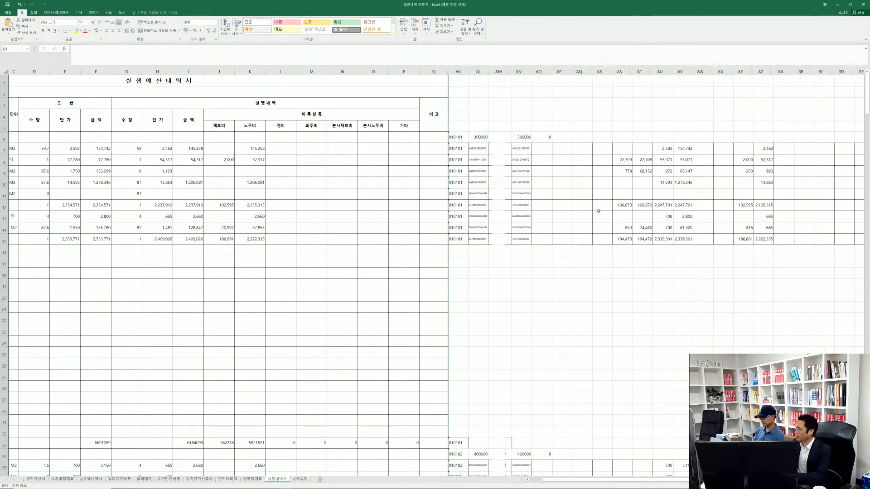
pyautogui.click(485, 250)
pyautogui.press('Left')
pyautogui.press('Left')
pyautogui.press('Left')
pyautogui.press('Left')
pyautogui.press('Left')
pyautogui.press('Left')
pyautogui.press('Left')
pyautogui.press('Left')
pyautogui.press('Left')
pyautogui.press('Left')
pyautogui.press('Left')
pyautogui.press('Left')
pyautogui.press('Left')
pyautogui.press('Left')
pyautogui.press('Left')
pyautogui.press('Left')
pyautogui.press('Left')
pyautogui.press('Left')
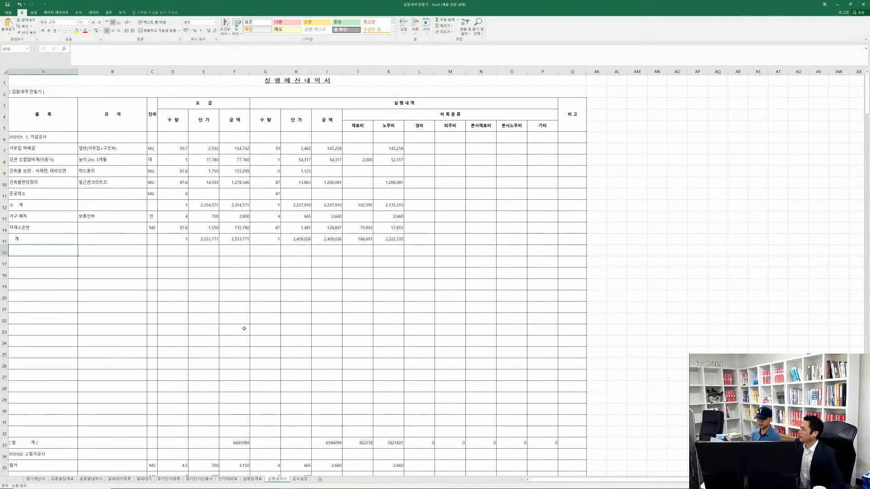
# - Cut the 노무비 amount of the first 가설공사 item from K7 and paste it under 외주비 in M7
pyautogui.click(204, 249)
pyautogui.click(375, 214)
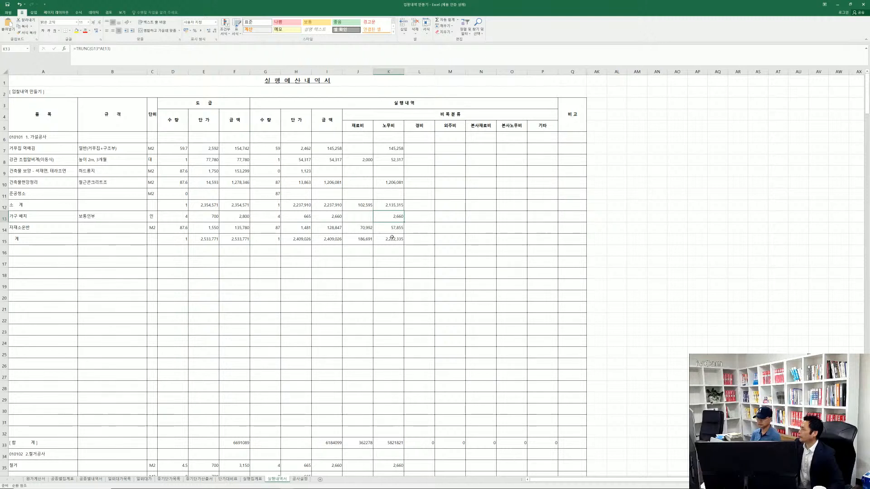
pyautogui.click(390, 148)
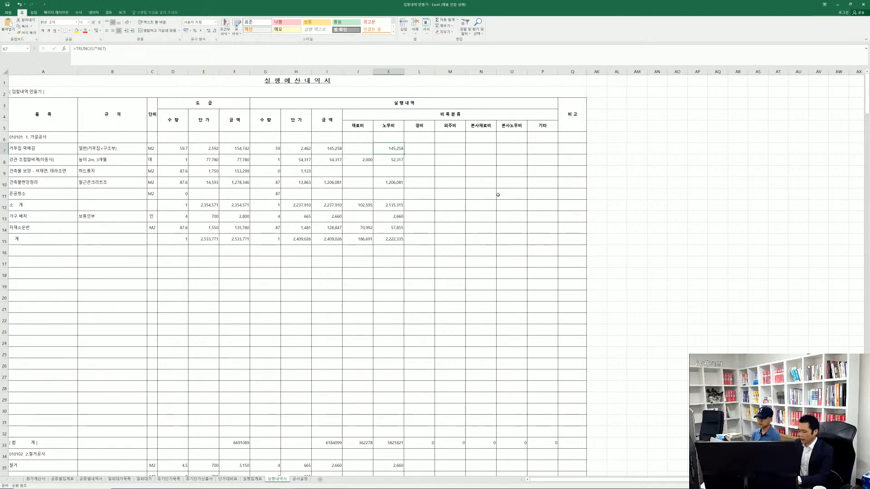
pyautogui.hotkey('ctrl', 'c')
pyautogui.press('Right')
pyautogui.press('Right')
pyautogui.hotkey('ctrl', 'v')
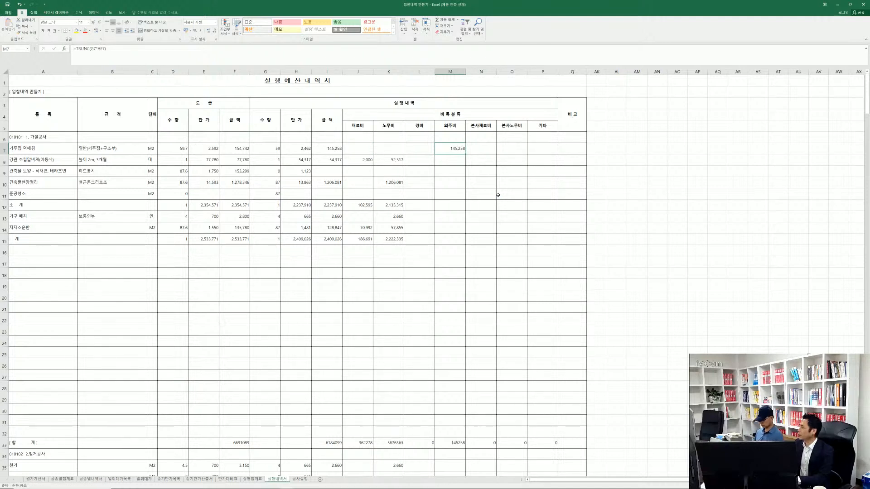
# - Compare the 재료비, 노무비 and 외주비 cells of rows 7 and 8 after the move
pyautogui.press('Left')
pyautogui.press('Left')
pyautogui.press('Down')
pyautogui.press('Left')
pyautogui.press('Right')
pyautogui.press('Left')
pyautogui.press('Left')
pyautogui.press('Right')
pyautogui.press('Right')
pyautogui.press('Right')
pyautogui.press('Right')
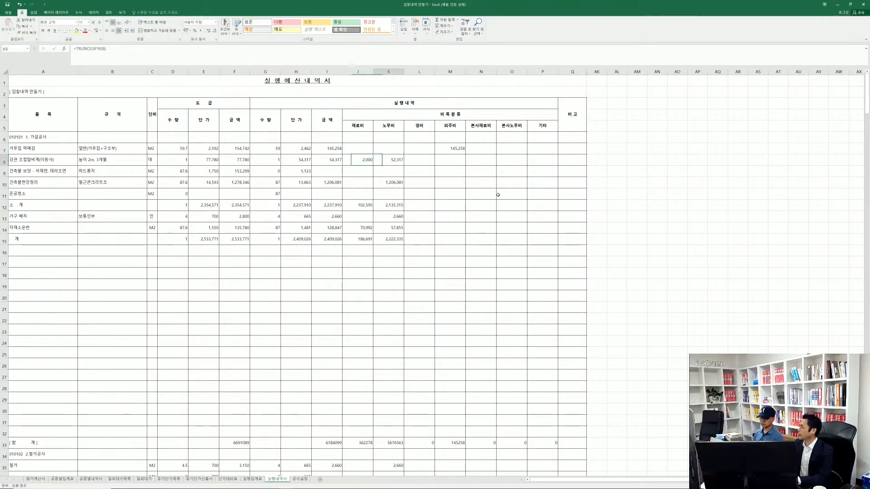
pyautogui.press('Left')
pyautogui.press('Right')
pyautogui.press('Up')
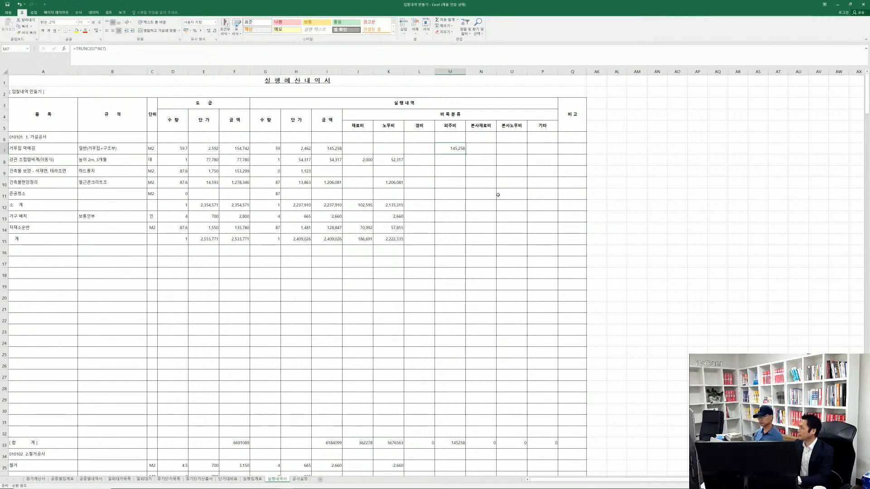
# - Review the 비목분류 headings in row 5, from 재료비 to 본사노무비
pyautogui.press('Down')
pyautogui.press('Left')
pyautogui.press('Left')
pyautogui.press('Up')
pyautogui.press('Up')
pyautogui.press('Up')
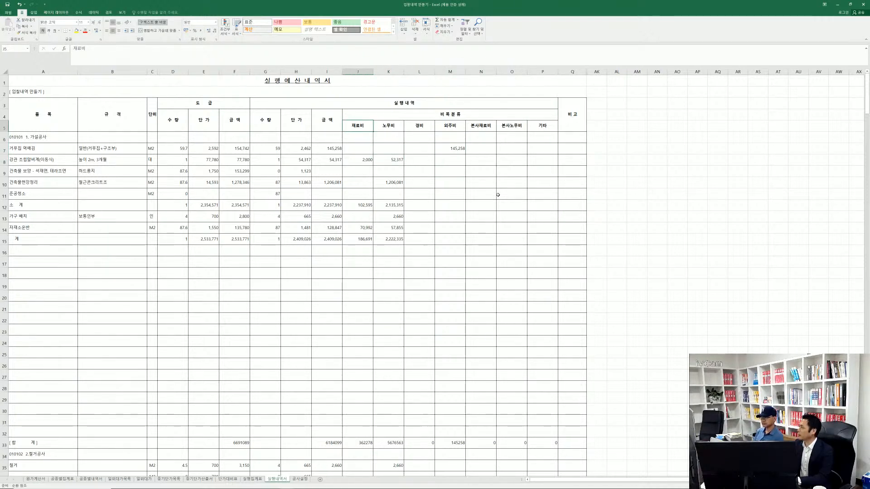
pyautogui.press('Right')
pyautogui.press('Right')
pyautogui.press('Right')
pyautogui.press('Right')
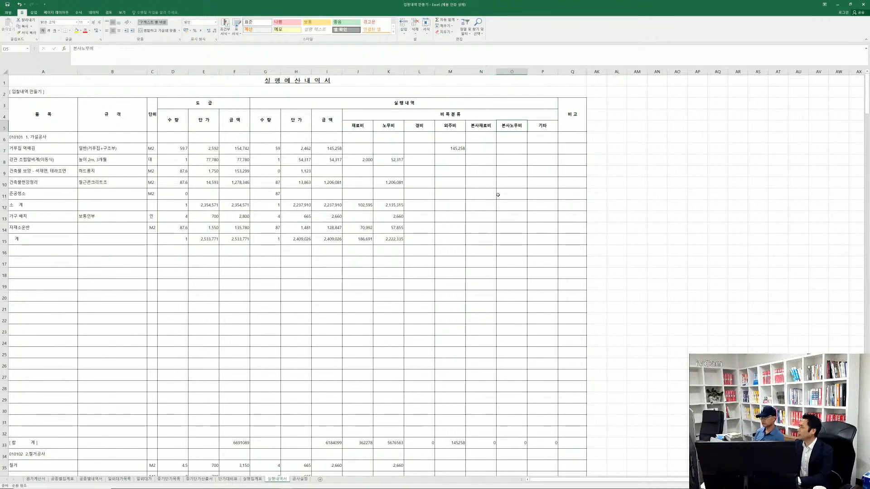
# - Rename the 본사노무비 heading in O5 as 현장직영
pyautogui.press('Right')
pyautogui.press('Left')
pyautogui.press('Left')
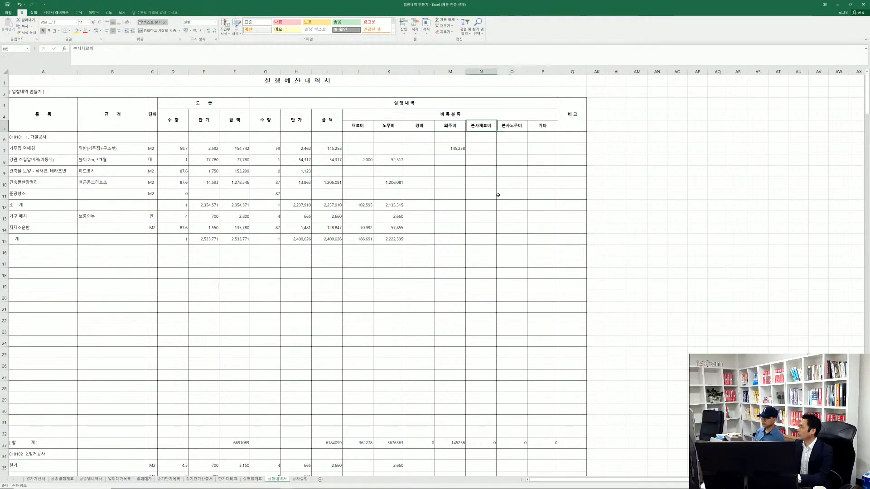
pyautogui.press('Right')
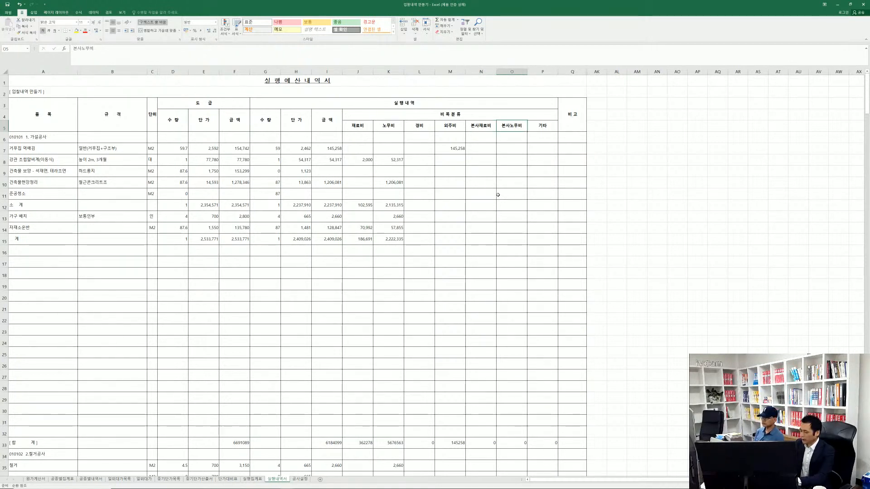
pyautogui.write('ㅈ:ㄱㅇ')
pyautogui.press('BackSpace')
pyautogui.press('BackSpace')
pyautogui.press('BackSpace')
pyautogui.press('BackSpace')
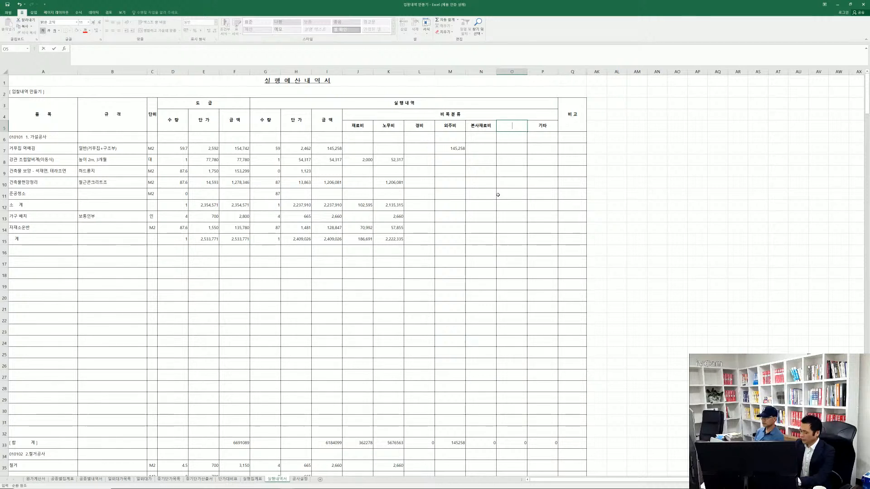
pyautogui.write('wlrd')
pyautogui.press('BackSpace')
pyautogui.press('BackSpace')
pyautogui.press('BackSpace')
pyautogui.press('BackSpace')
pyautogui.write('현장지ㄱ영')
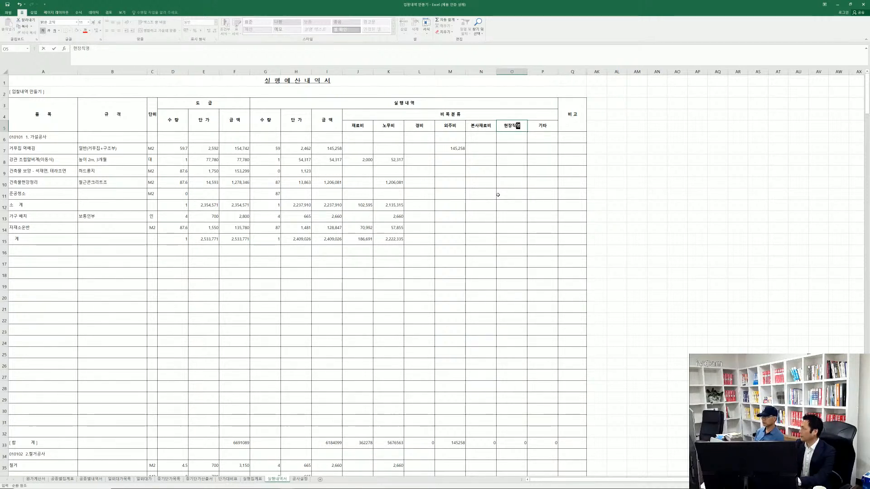
pyautogui.press('Return')
# - Cut the 외주비 amount of the first 가설공사 item from M7 and paste it under 현장직영 in O7
pyautogui.press('Down')
pyautogui.press('Down')
pyautogui.press('Left')
pyautogui.press('Up')
pyautogui.press('Left')
pyautogui.hotkey('ctrl', 'x')
pyautogui.press('Right')
pyautogui.press('Right')
pyautogui.hotkey('ctrl', 'v')
# - Examine the 비목분류 cells of row 8 from 재료비 to 기타, comparing its 재료비 and 노무비 amounts
pyautogui.press('Down')
pyautogui.press('Left')
pyautogui.press('Left')
pyautogui.press('Left')
pyautogui.press('Left')
pyautogui.press('Left')
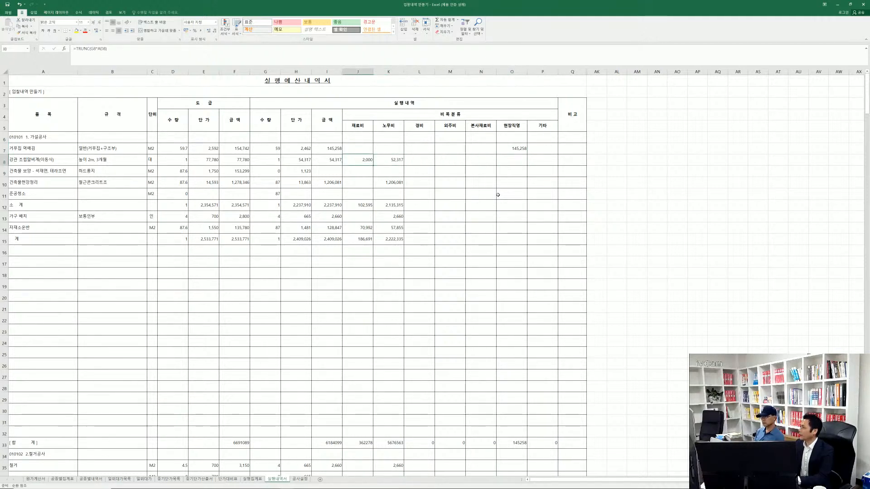
pyautogui.press('Right')
pyautogui.press('Right')
pyautogui.press('Right')
pyautogui.press('Right')
pyautogui.press('Right')
pyautogui.press('Right')
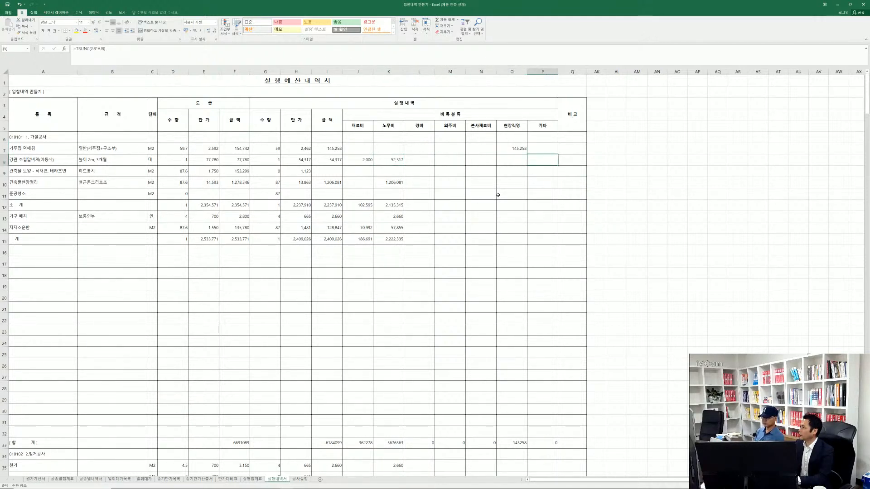
pyautogui.press('Left')
pyautogui.press('Left')
pyautogui.press('Left')
pyautogui.press('Left')
pyautogui.press('Left')
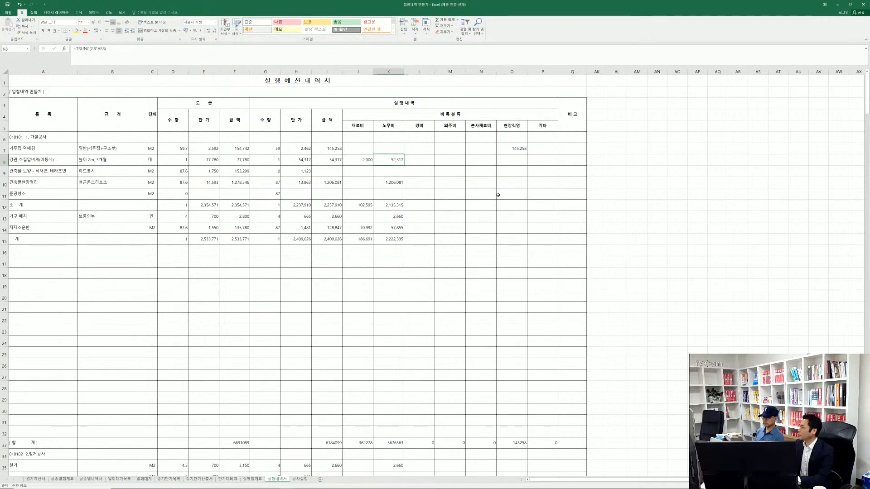
pyautogui.press('Left')
pyautogui.press('Right')
pyautogui.press('Left')
pyautogui.press('Right')
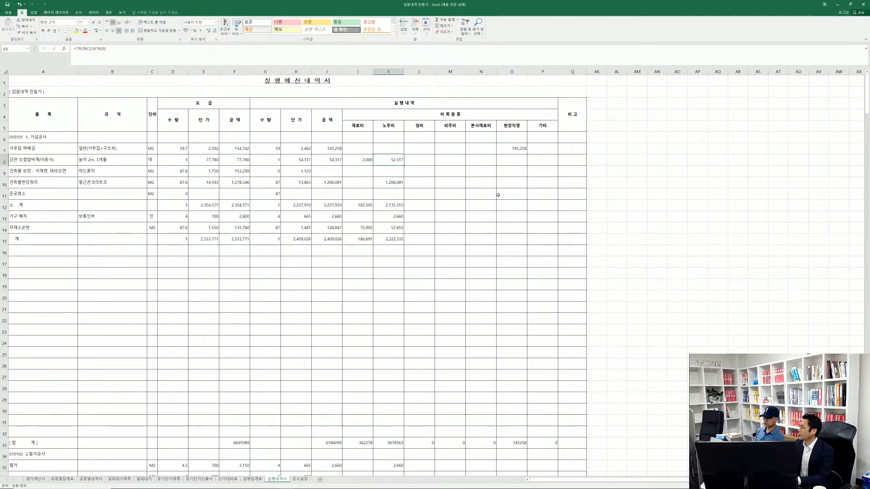
pyautogui.press('Left')
pyautogui.press('Right')
pyautogui.press('Right')
pyautogui.press('Right')
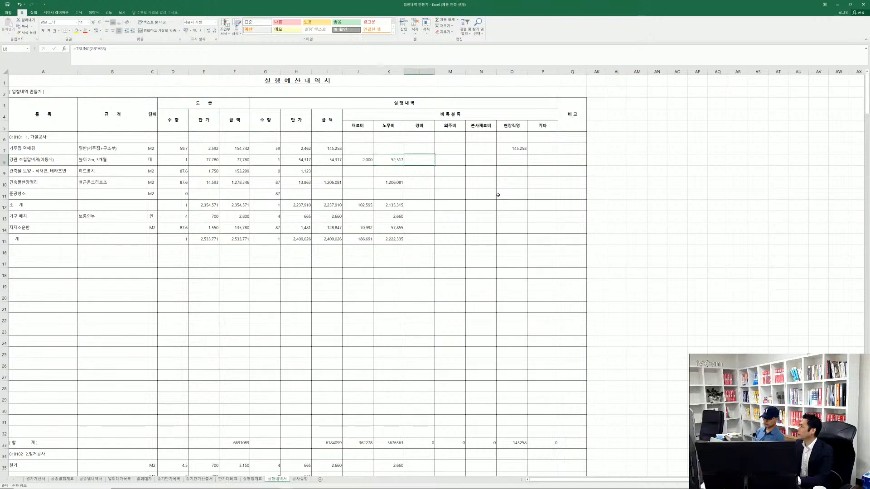
# - Move the 노무비 amount of the second 가설공사 item from K8 to the 외주비 cell M8
pyautogui.press('Left')
pyautogui.press('Left')
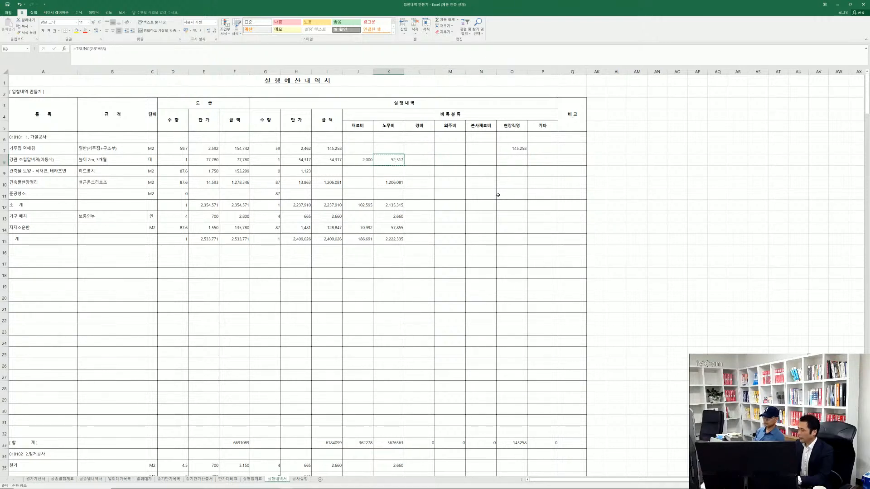
pyautogui.hotkey('ctrl', 'c')
pyautogui.press('Right')
pyautogui.press('Right')
pyautogui.hotkey('ctrl', 'v')
# - Move the 건축물현장정리 item's 노무비 amount from K10 to the 외주비 cell M10
pyautogui.press('Down')
pyautogui.press('Down')
pyautogui.press('Left')
pyautogui.press('Left')
pyautogui.hotkey('ctrl', 'c')
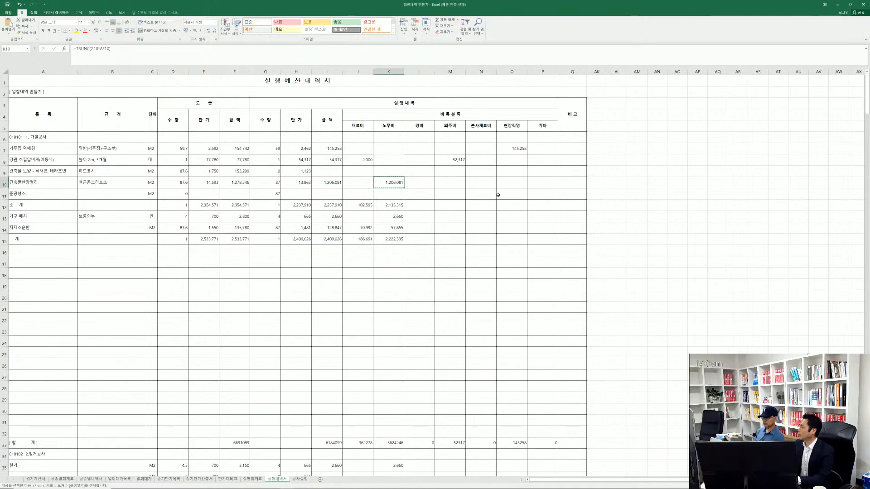
pyautogui.press('Right')
pyautogui.press('Right')
pyautogui.hotkey('ctrl', 'v')
pyautogui.press('Down')
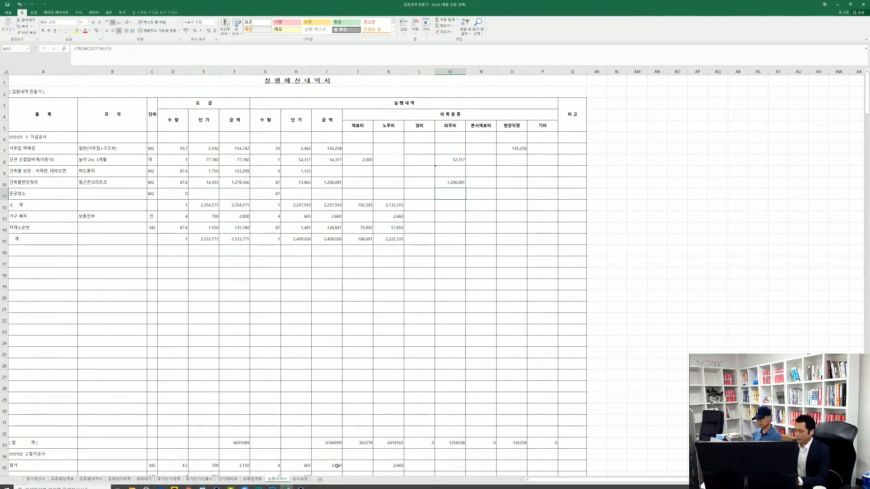
# - Switch to X-Cost, close the item search window and look over the 가설공사 items in 실행내역 and 내역서
pyautogui.hotkey('alt', 'Tab')
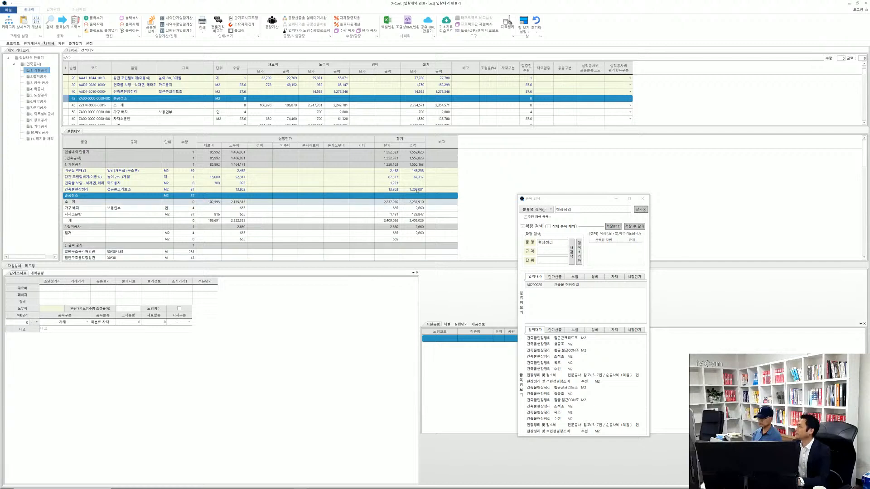
pyautogui.click(643, 198)
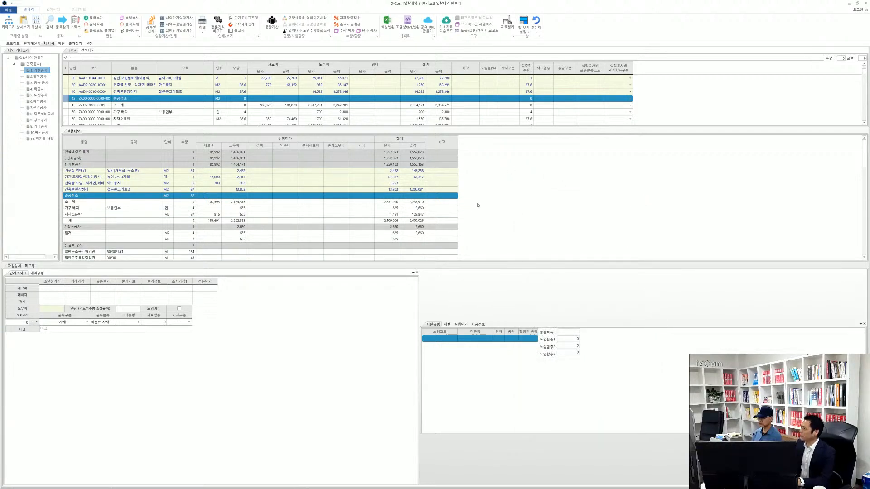
pyautogui.click(142, 197)
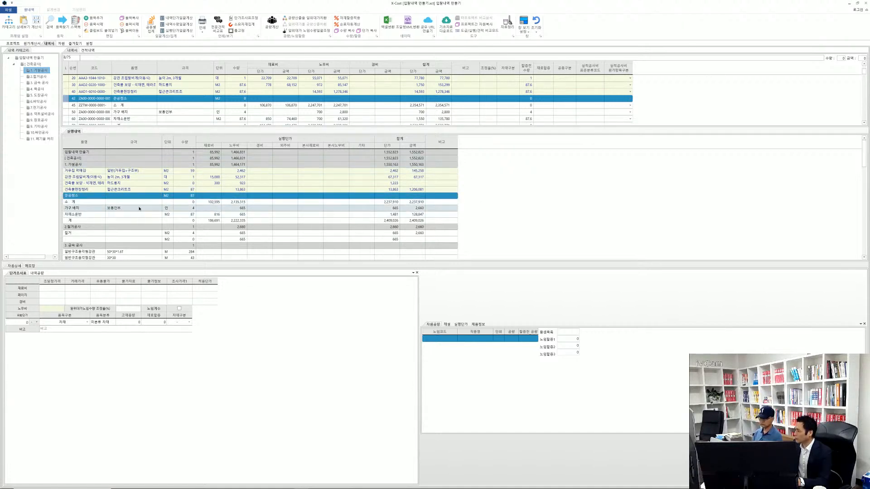
pyautogui.rightClick(143, 208)
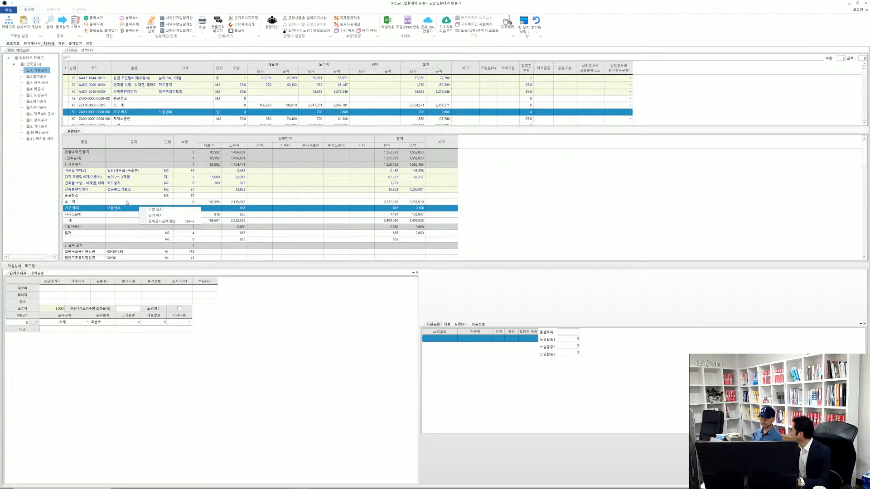
pyautogui.click(135, 159)
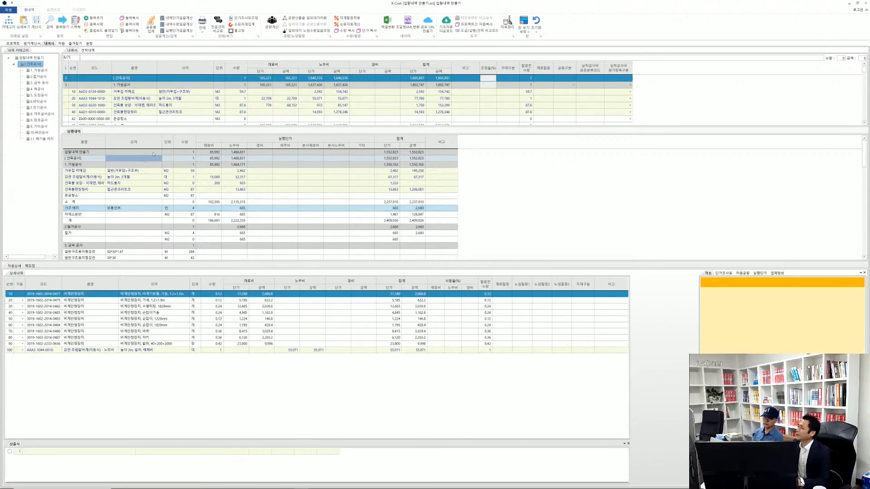
pyautogui.click(163, 106)
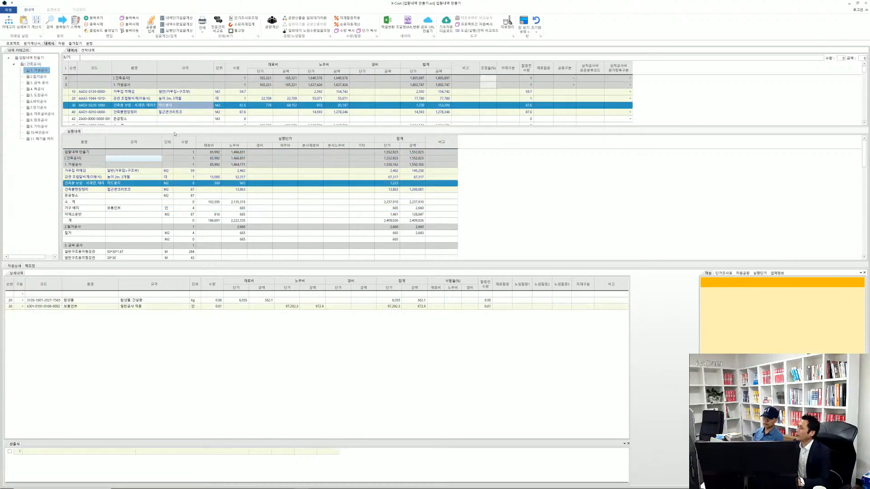
# - Enlarge the 내역서 list and compare its 소계 and 건축물 보양 rows with those in 실행내역
pyautogui.moveTo(175, 128); pyautogui.dragTo(174, 164)
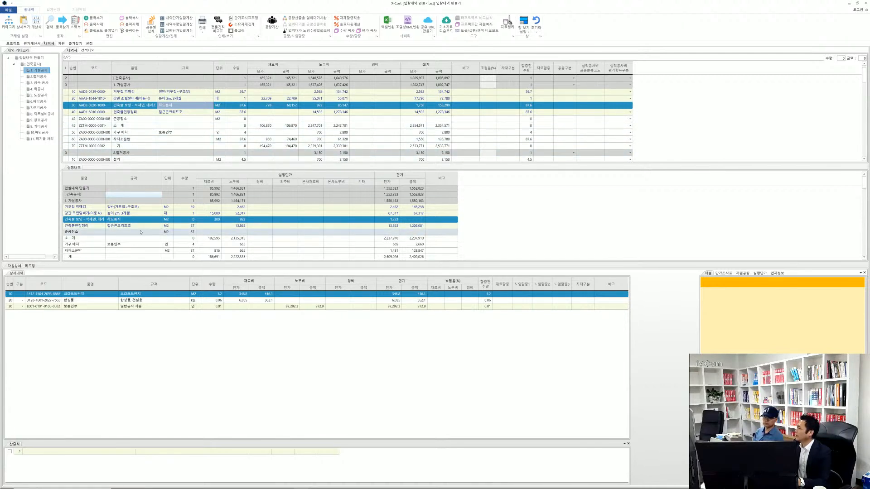
pyautogui.click(152, 125)
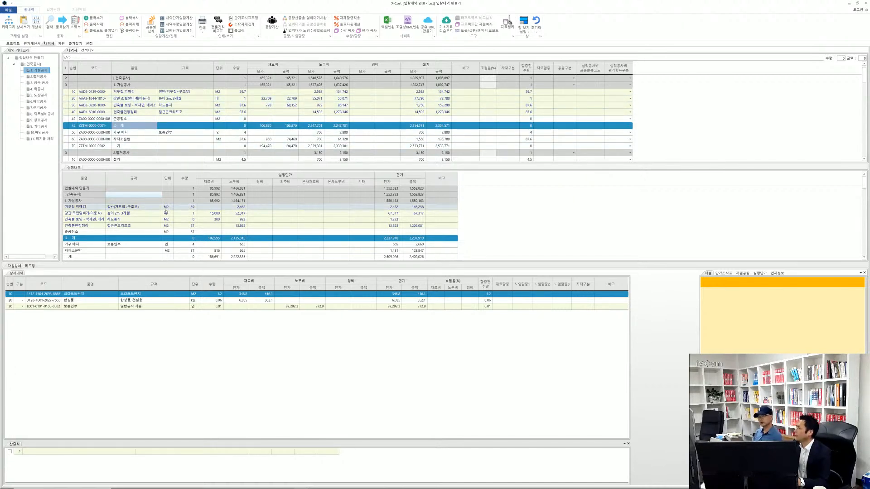
pyautogui.click(132, 221)
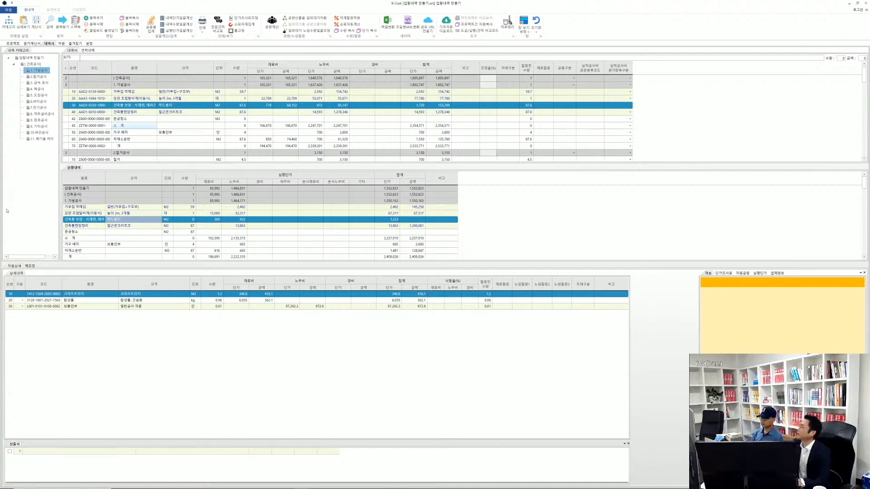
pyautogui.click(121, 126)
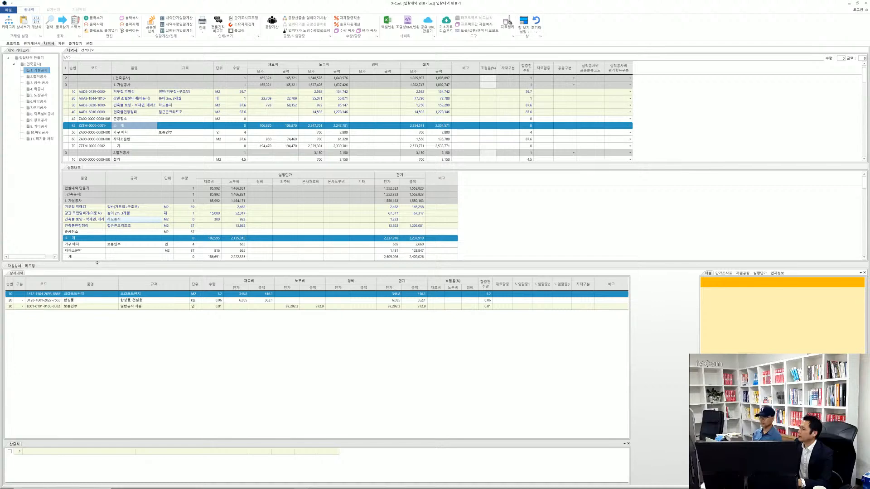
# - Enlarge the estimate area, dock the 견적내역 list beneath 실행내역 and resize the three lists
pyautogui.moveTo(97, 263); pyautogui.dragTo(108, 372)
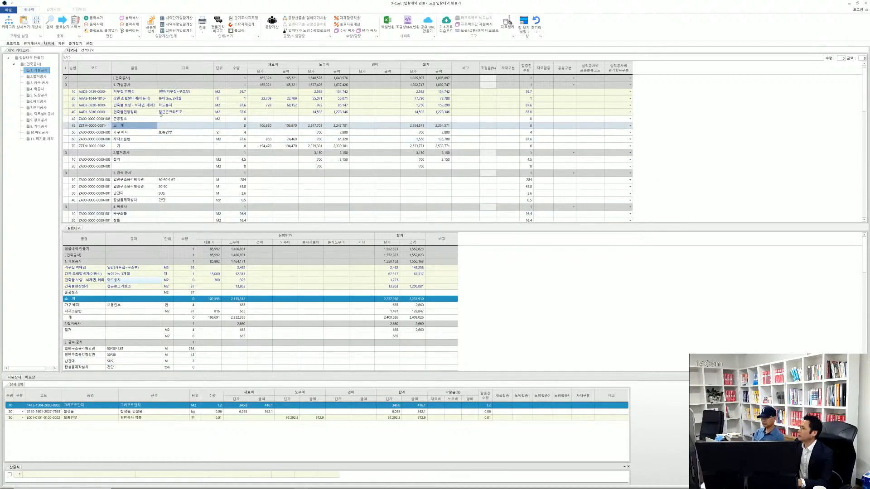
pyautogui.moveTo(89, 52); pyautogui.dragTo(462, 314)
pyautogui.moveTo(284, 165); pyautogui.dragTo(283, 135)
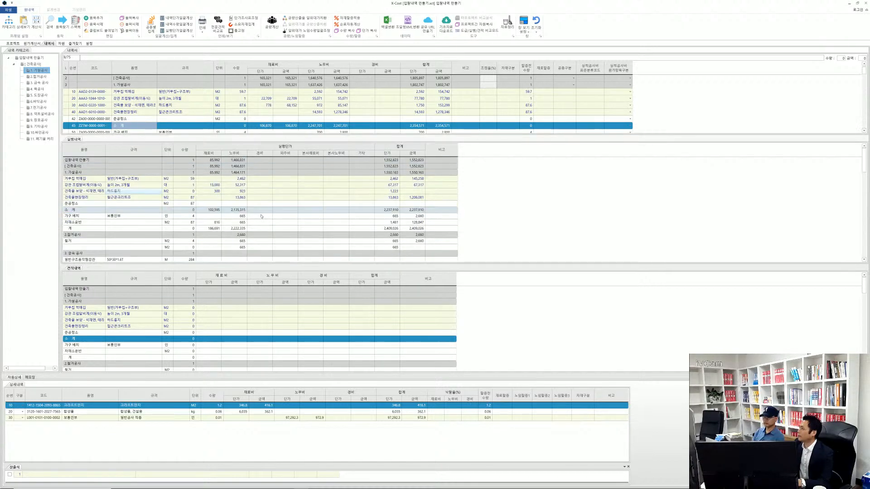
pyautogui.moveTo(264, 265); pyautogui.dragTo(264, 235)
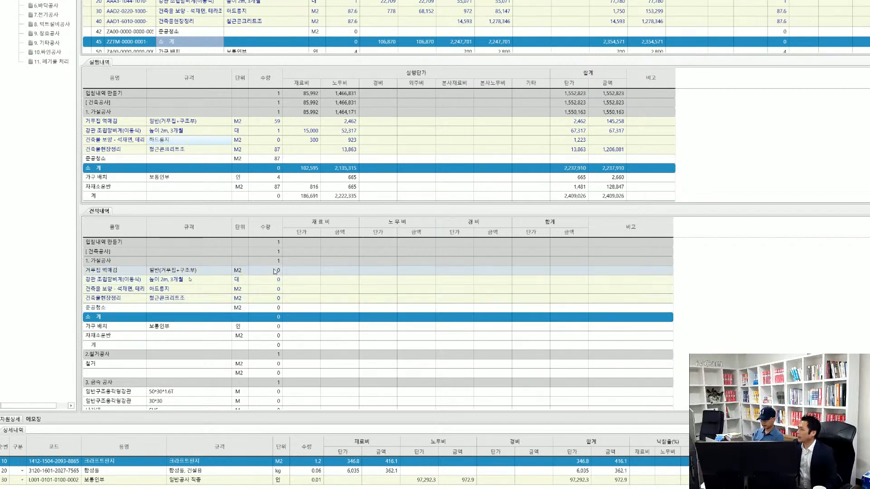
# - Copy the quantities of all data from 도급 to 견적 at a rate of 100%, with decimals set to 버림
pyautogui.click(273, 272)
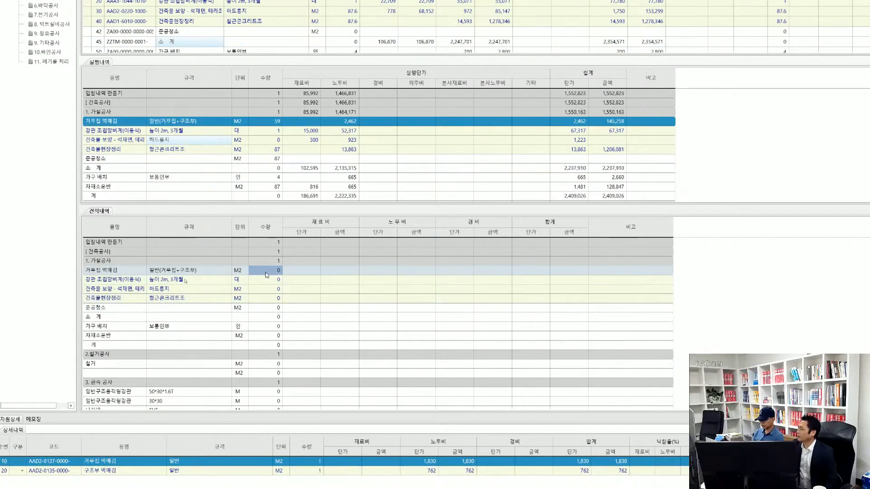
pyautogui.rightClick(269, 276)
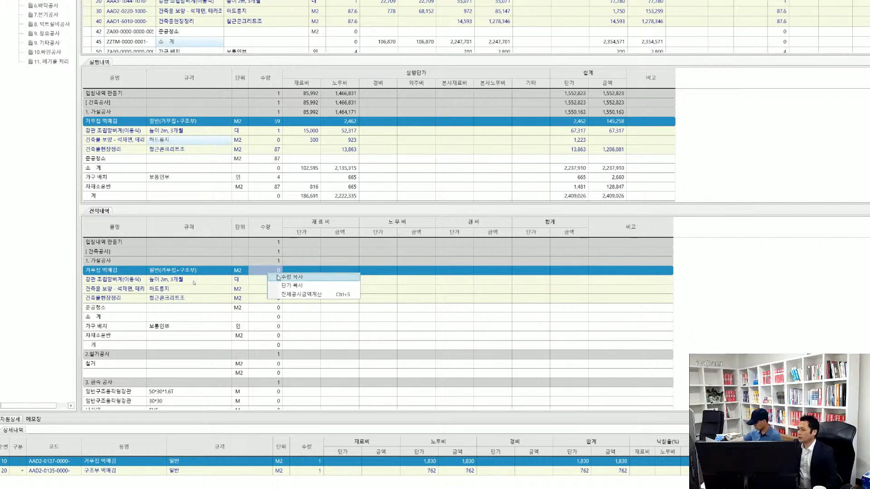
pyautogui.click(285, 278)
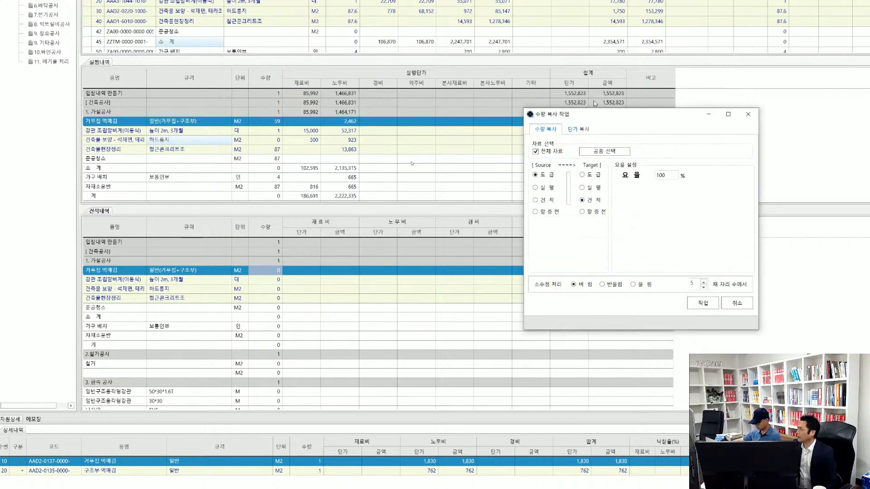
pyautogui.moveTo(614, 111); pyautogui.dragTo(345, 109)
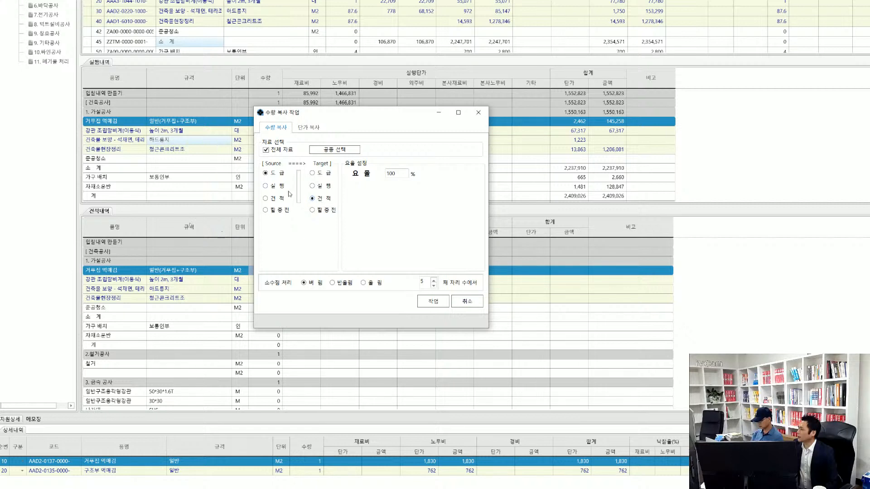
pyautogui.click(273, 189)
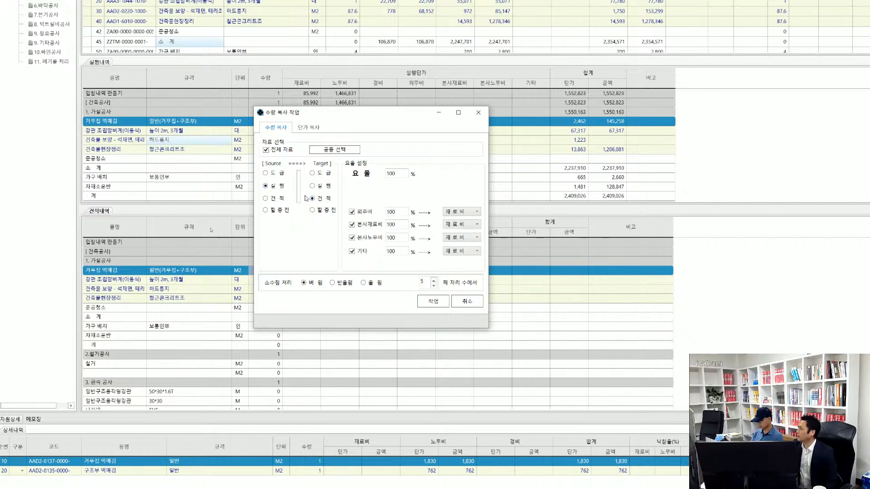
pyautogui.click(281, 175)
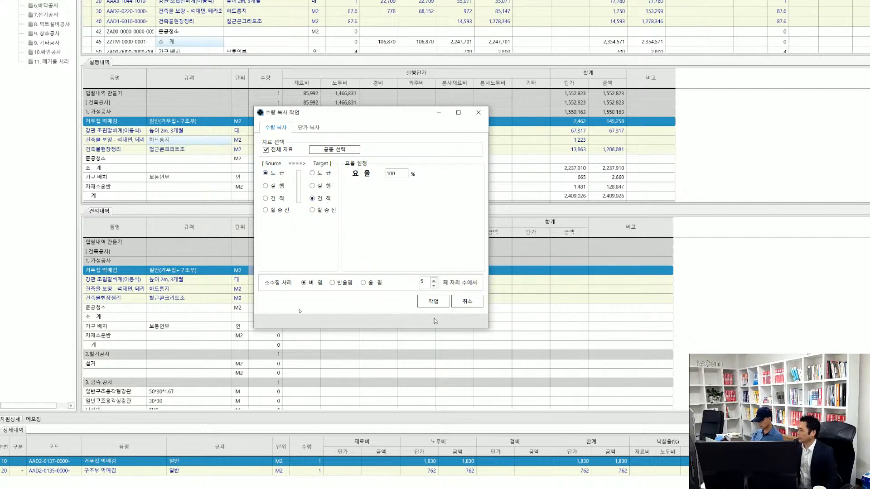
pyautogui.click(434, 301)
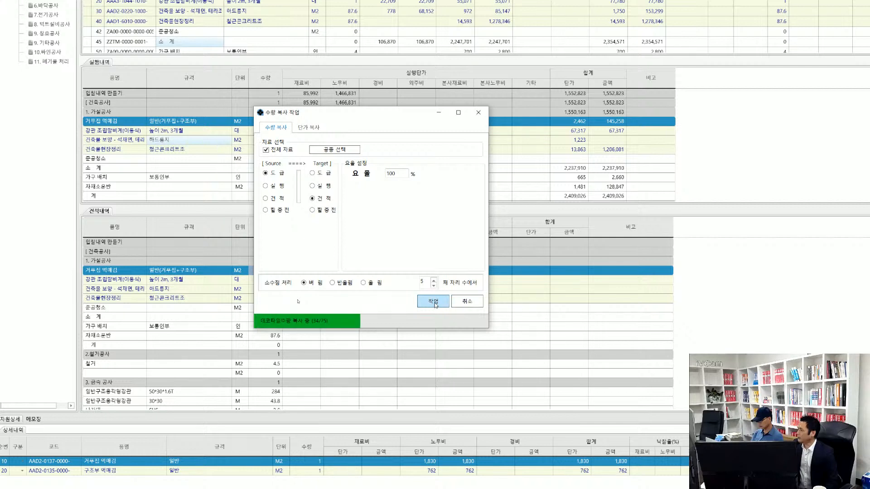
pyautogui.click(462, 306)
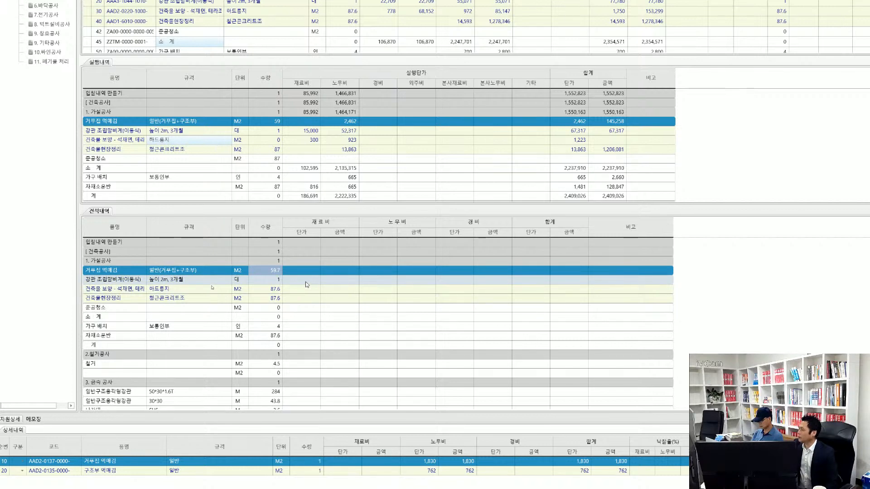
# - Copy the unit prices of all data from 도급 to 견적 at 재료비 96%, 노무비 70% and 경비 80%, with decimals set to 버림
pyautogui.rightClick(306, 282)
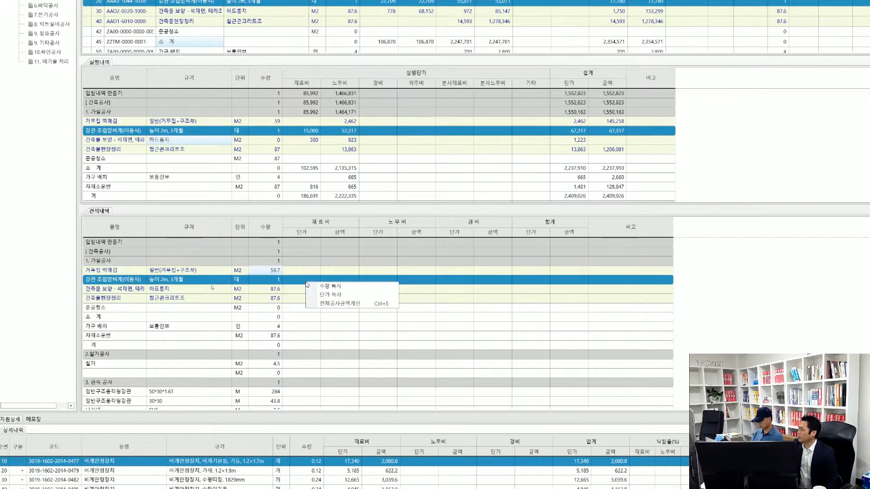
pyautogui.click(331, 296)
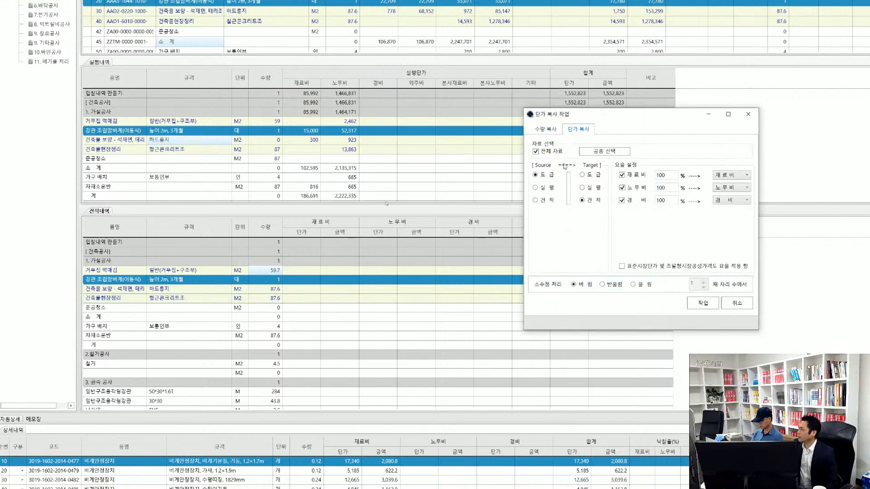
pyautogui.moveTo(568, 114); pyautogui.dragTo(277, 116)
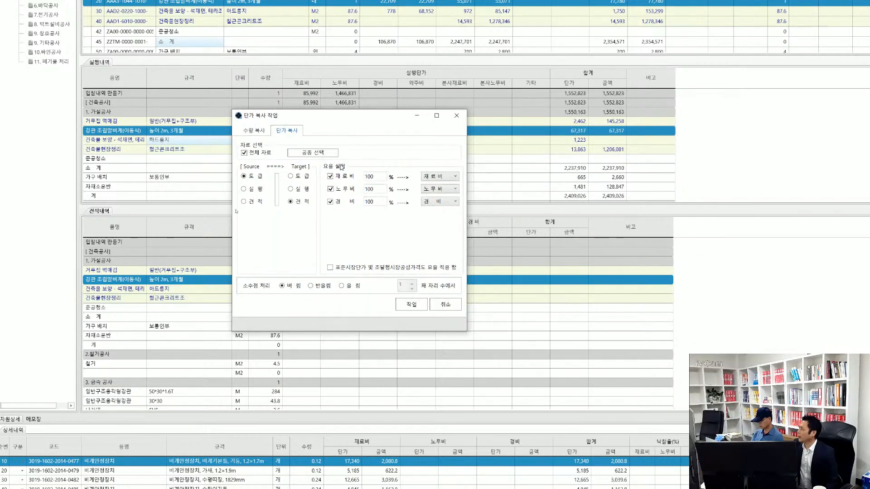
pyautogui.doubleClick(379, 176)
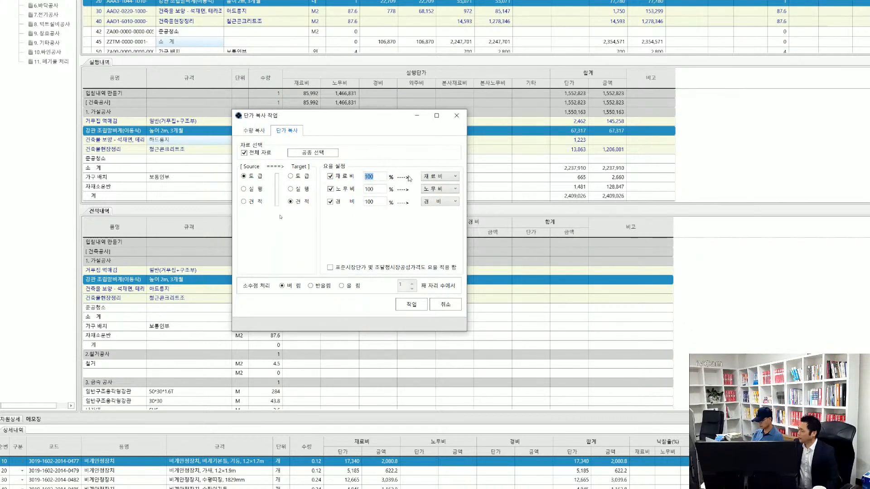
pyautogui.write('96')
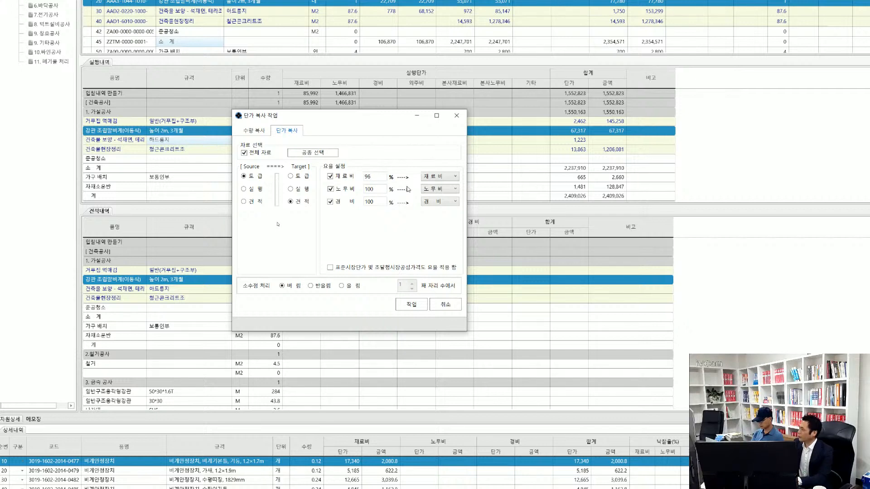
pyautogui.doubleClick(379, 189)
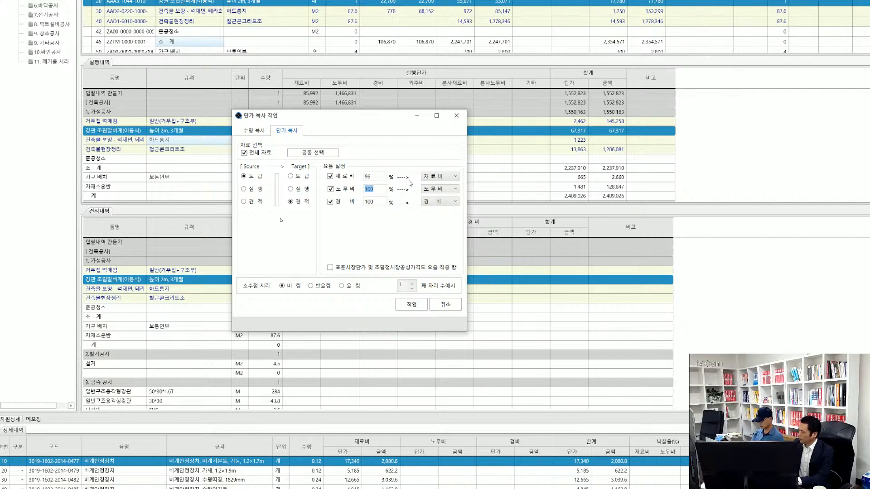
pyautogui.write('70')
pyautogui.click(375, 203)
pyautogui.doubleClick(375, 202)
pyautogui.write('80')
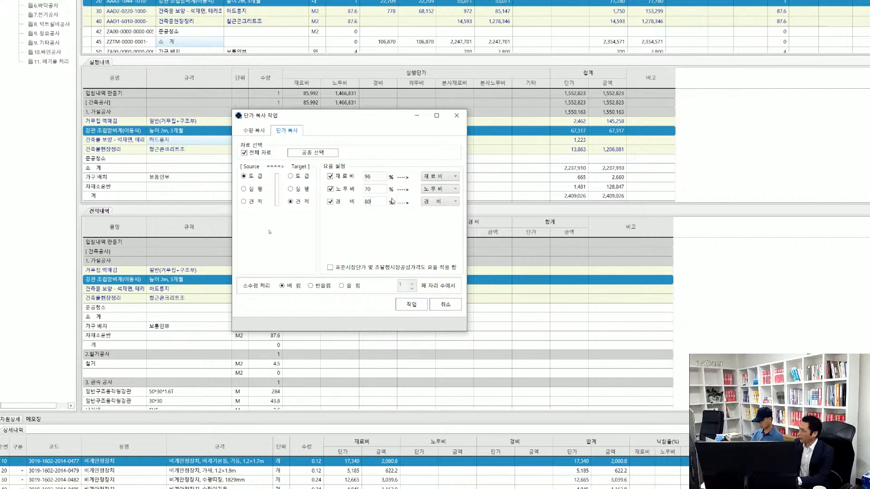
pyautogui.click(411, 305)
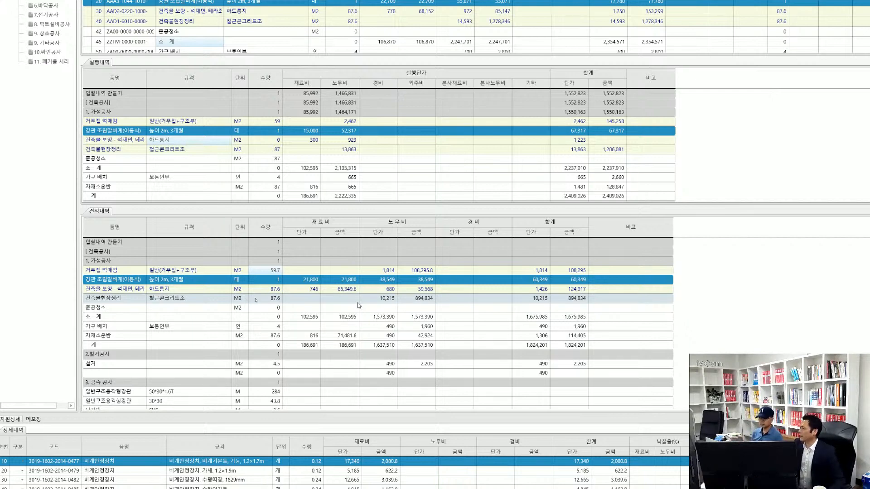
# - In 견적내역, set the 노무비 unit price to 500 for 가구 배치 and 1,500 for 자재소운반
pyautogui.click(384, 325)
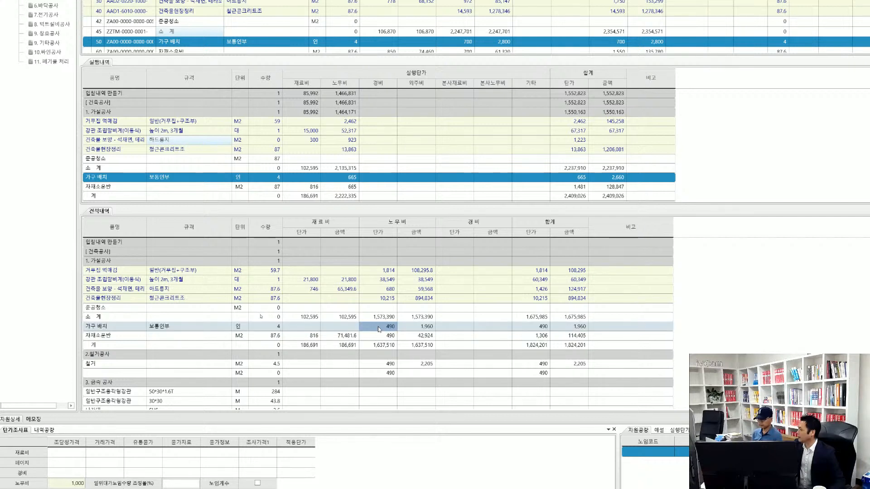
pyautogui.write('500')
pyautogui.press('Return')
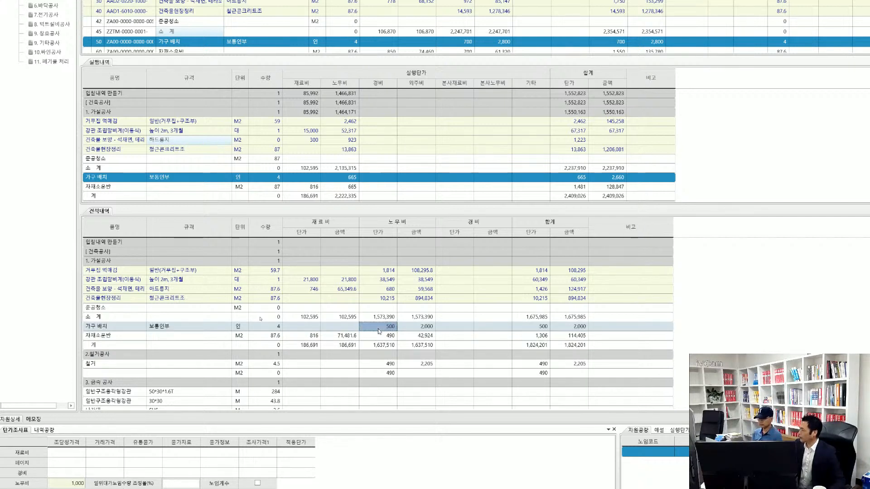
pyautogui.click(379, 332)
pyautogui.write('1,500')
pyautogui.press('Return')
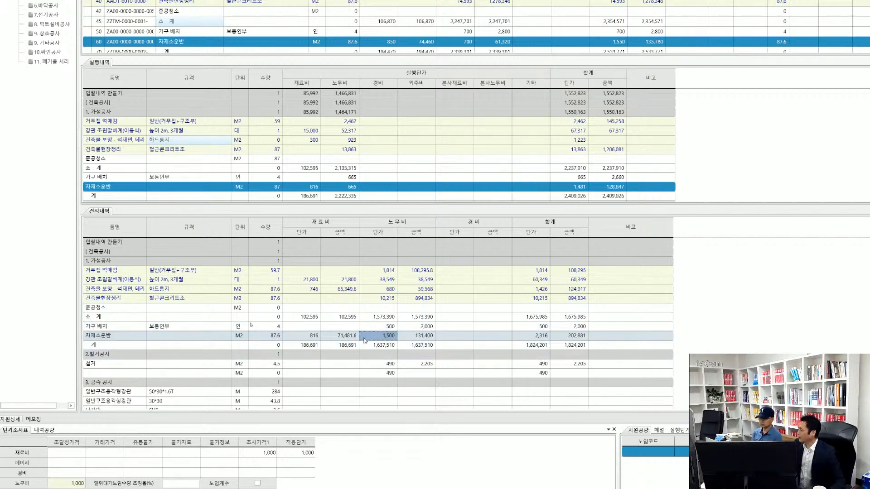
# - Set the 재료비 unit price of the 소계 row in 견적내역 to 102,600
pyautogui.click(308, 319)
pyautogui.click(305, 319)
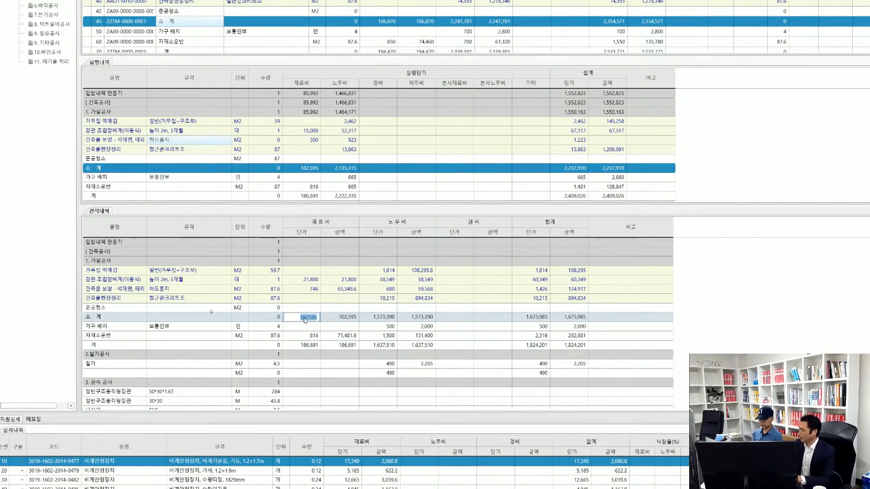
pyautogui.press('Right')
pyautogui.hotkey('shift', 'Left')
pyautogui.hotkey('shift', 'Left')
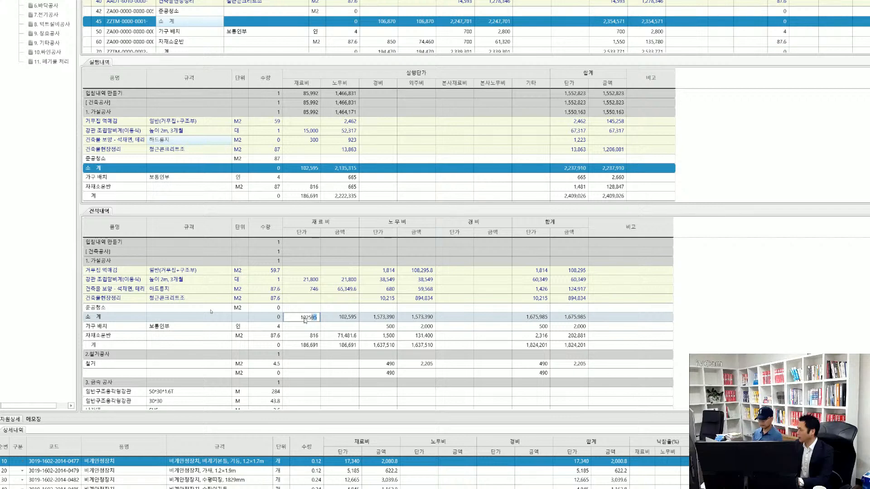
pyautogui.write('600')
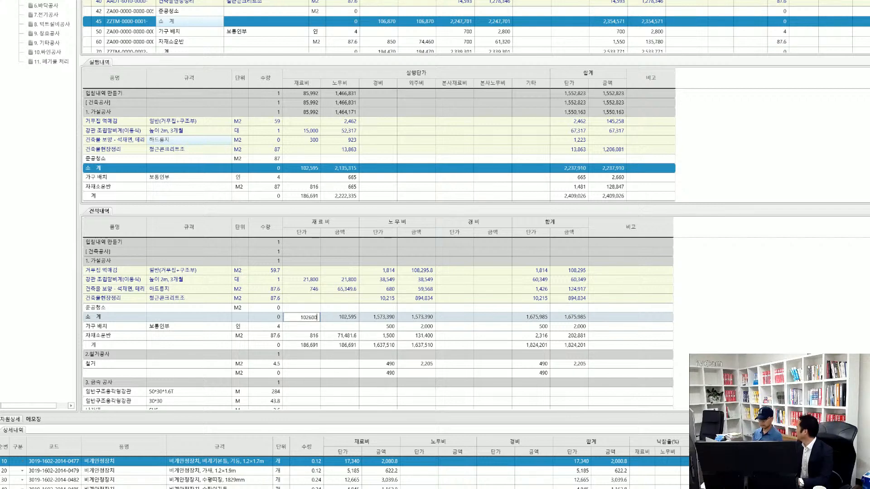
pyautogui.press('Return')
# - Set the 재료비 unit price of 건축물 보양 in 견적내역 to 750 and calculate the whole project's construction amount
pyautogui.press('Up')
pyautogui.press('Up')
pyautogui.press('Up')
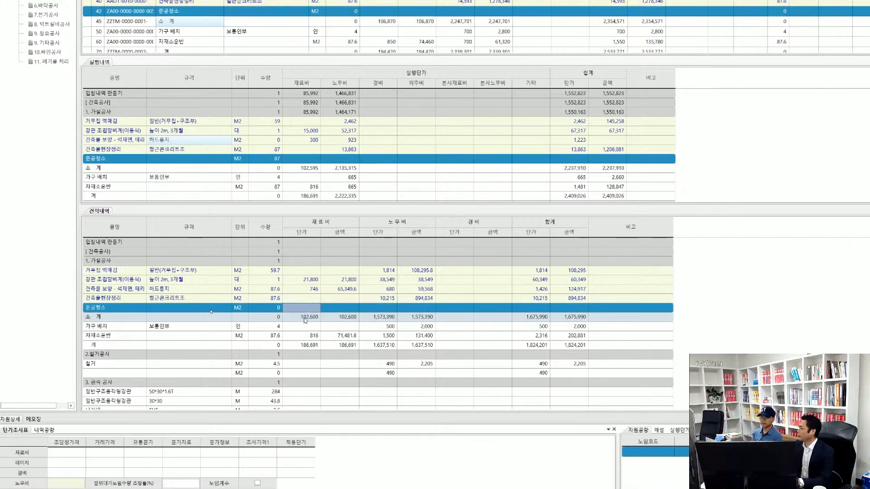
pyautogui.press('Return')
pyautogui.press('Right')
pyautogui.hotkey('shift', 'Left')
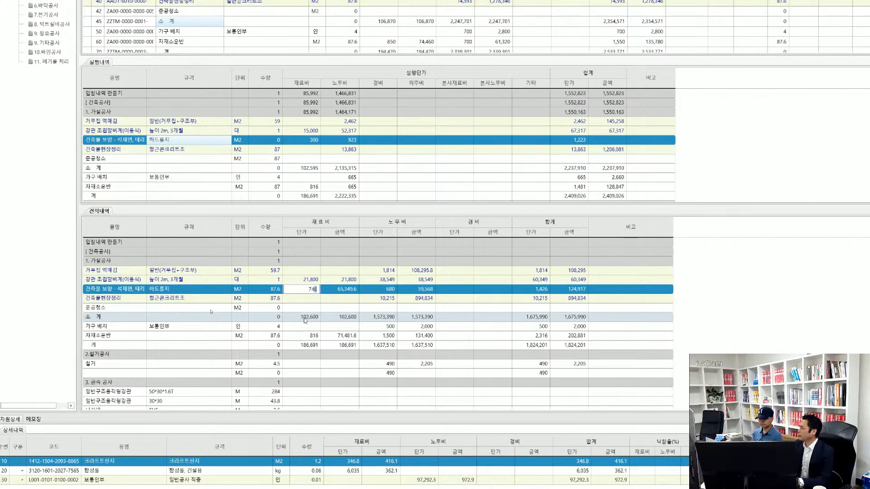
pyautogui.write('50')
pyautogui.press('Return')
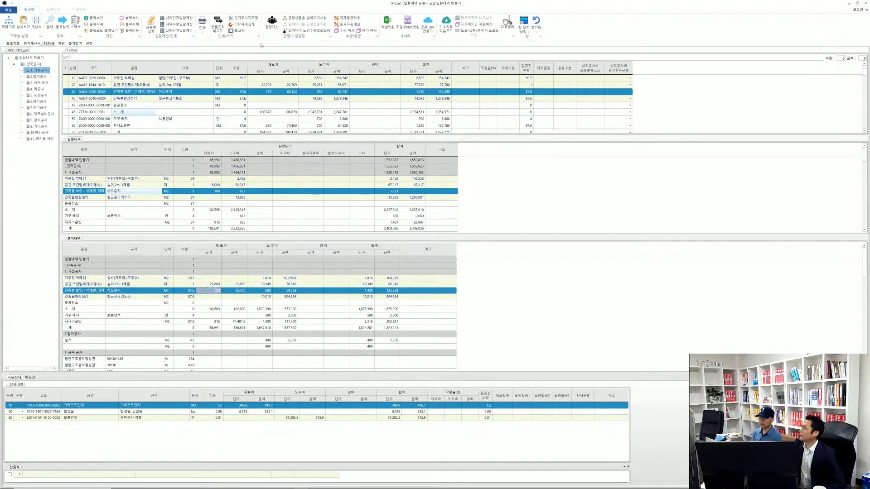
pyautogui.click(151, 26)
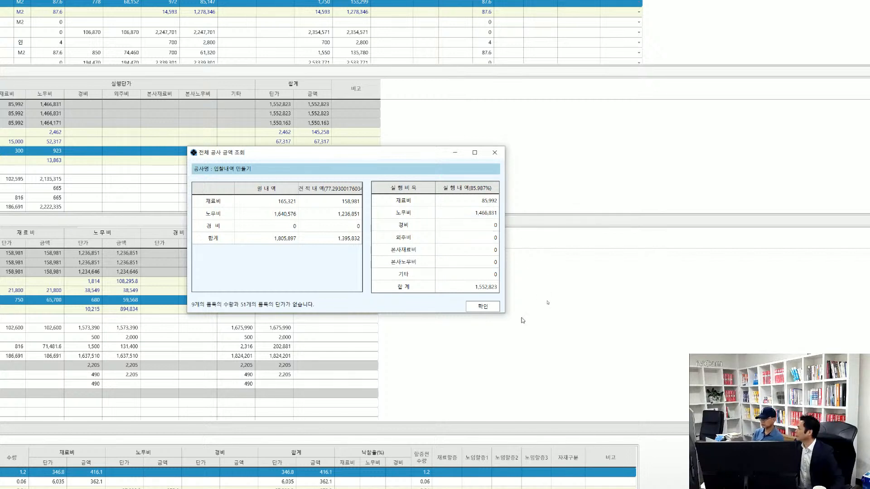
pyautogui.click(490, 311)
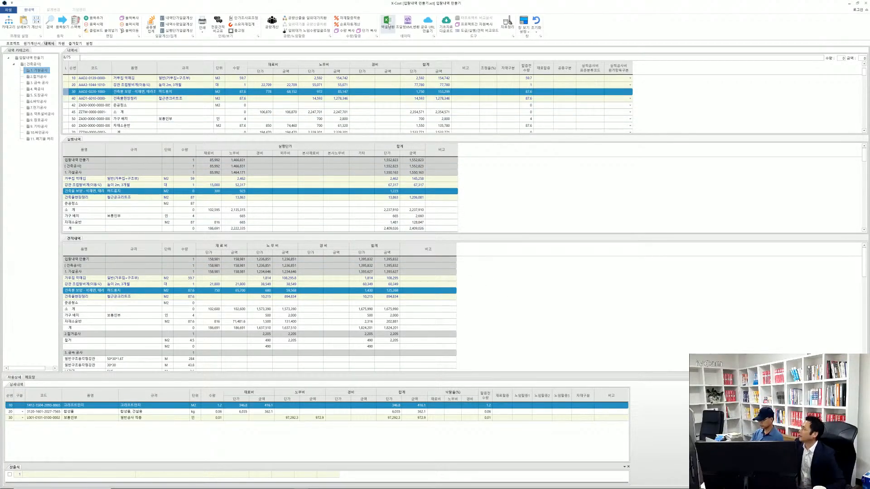
# - Try to export the estimate to 입찰내역 만들기.xlsx with 도급/실행/견적 비교 included and Excel set to launch after completion
pyautogui.click(388, 22)
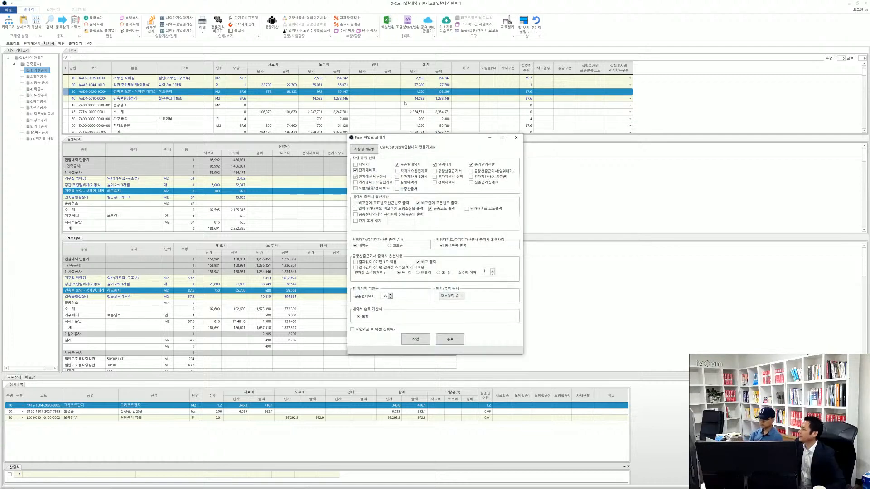
pyautogui.moveTo(415, 140); pyautogui.dragTo(288, 92)
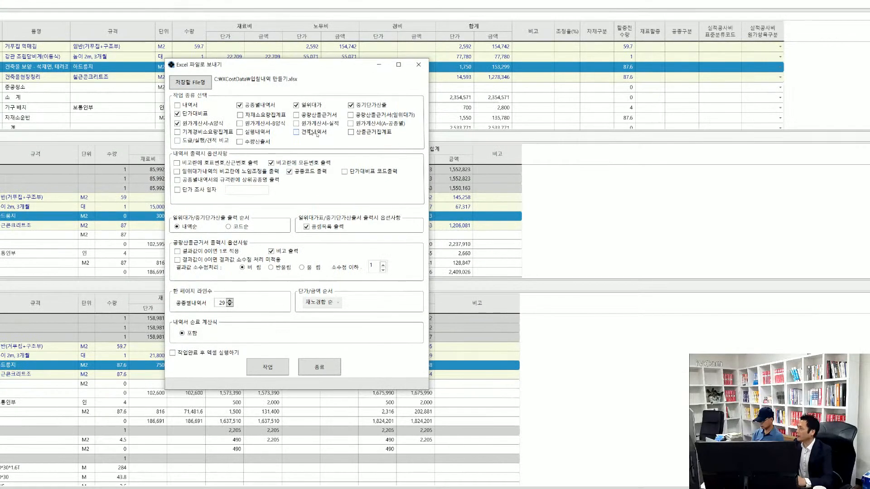
pyautogui.click(311, 134)
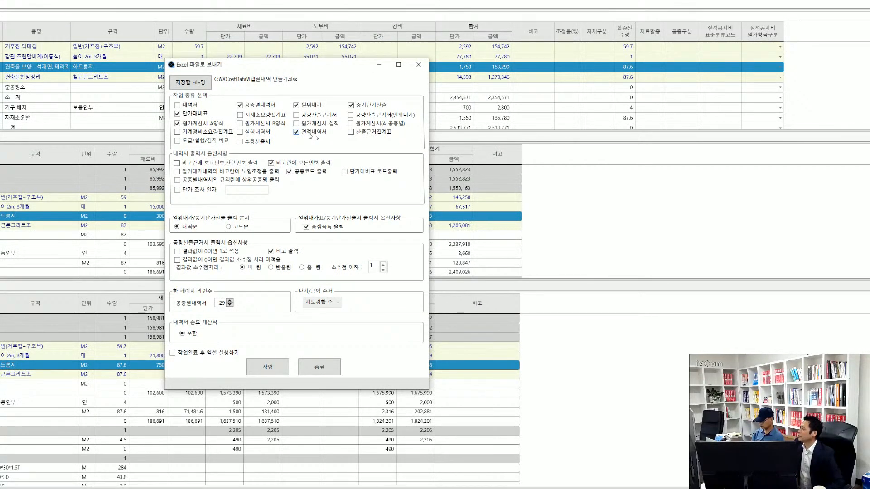
pyautogui.click(311, 135)
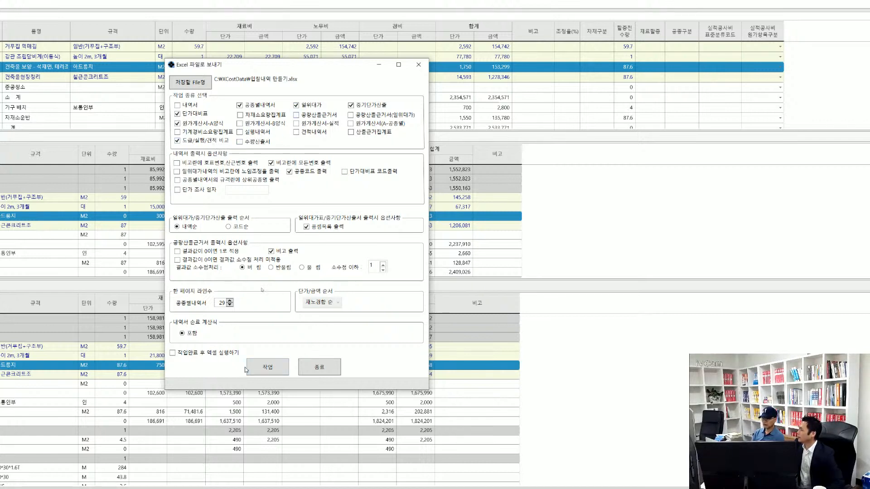
pyautogui.click(218, 354)
pyautogui.click(263, 369)
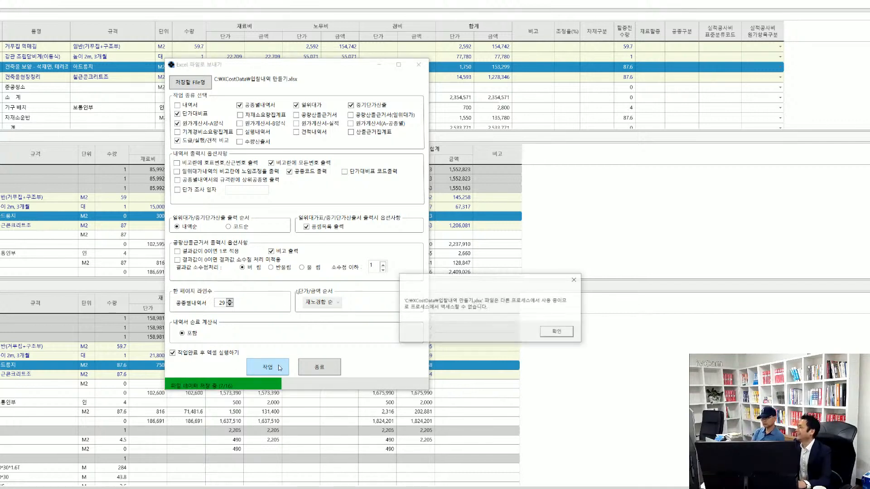
pyautogui.click(570, 331)
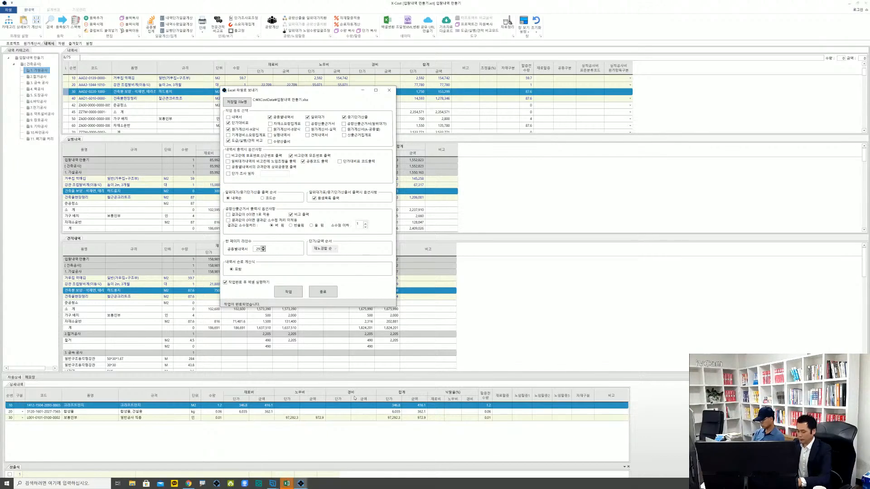
# - Switch to Excel, decline reopening the 입찰내역 만들기 workbook and close it
pyautogui.hotkey('alt', 'Tab')
pyautogui.hotkey('alt', 'Tab')
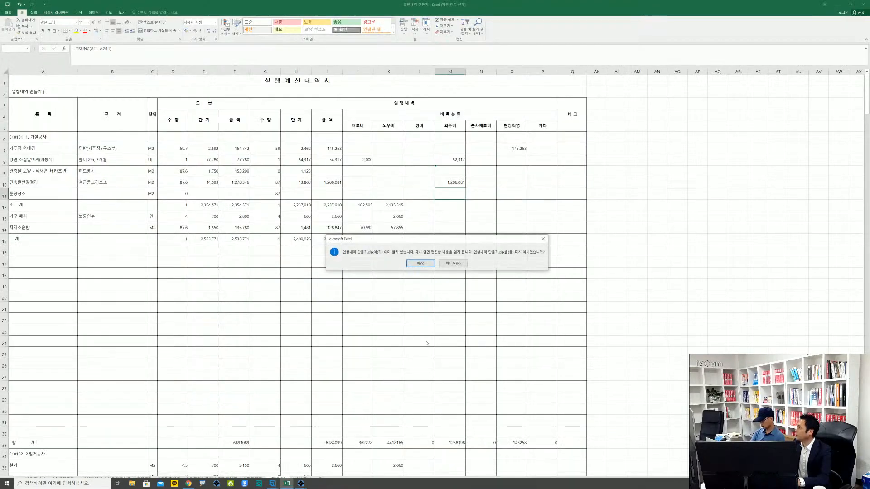
pyautogui.click(454, 264)
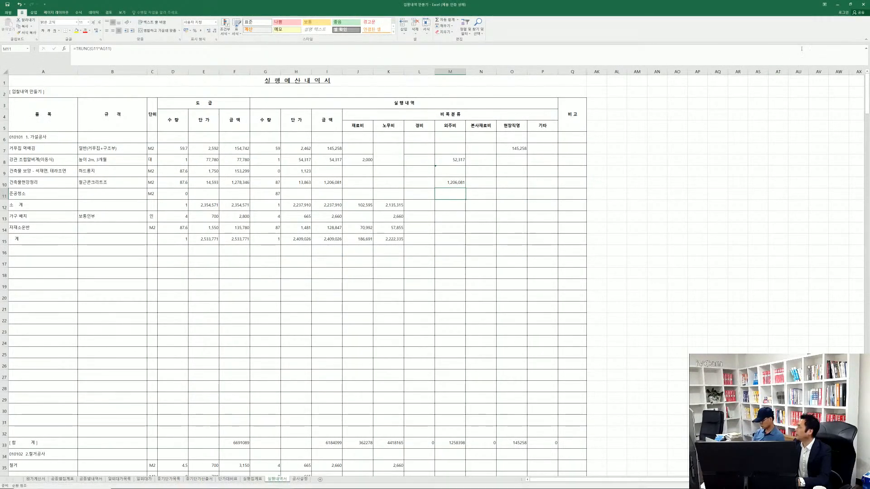
pyautogui.click(864, 4)
pyautogui.click(434, 260)
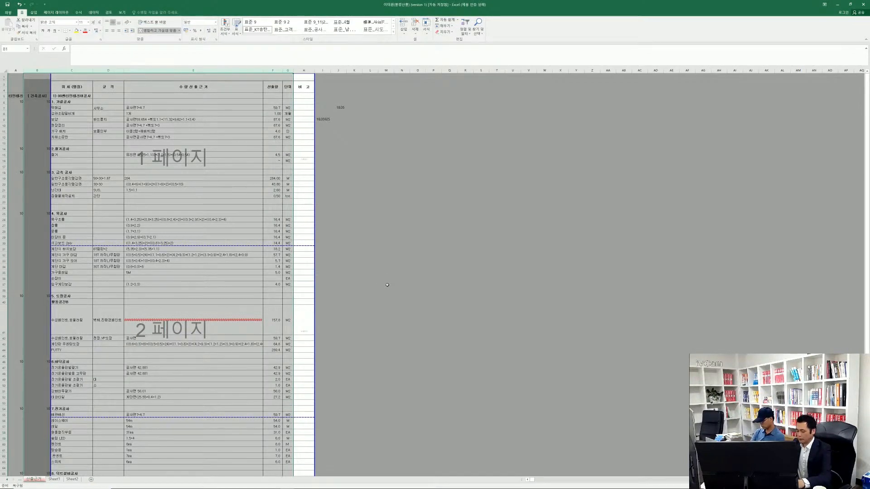
# - Switch back to X-Cost and export 입찰내역 만들기.xlsx with 도급/실행/견적 비교 included, launching Excel when finished
pyautogui.hotkey('alt', 'Tab')
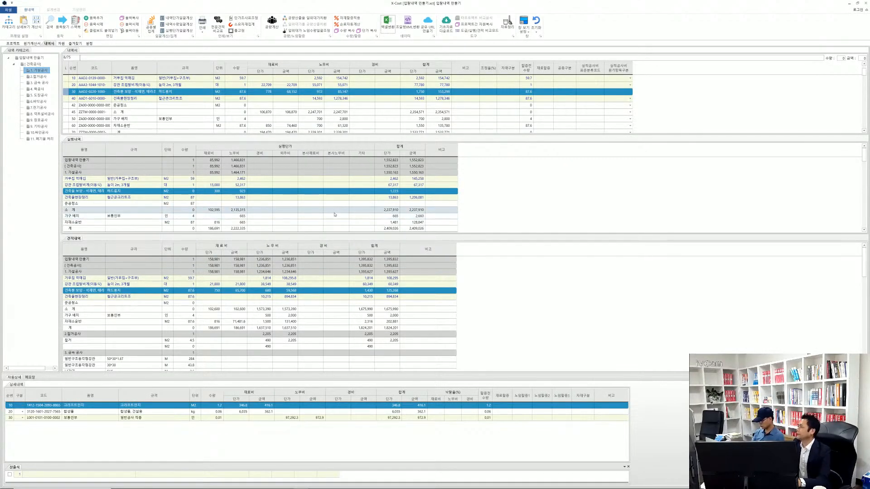
pyautogui.scroll(1, 376, 100)
pyautogui.click(388, 22)
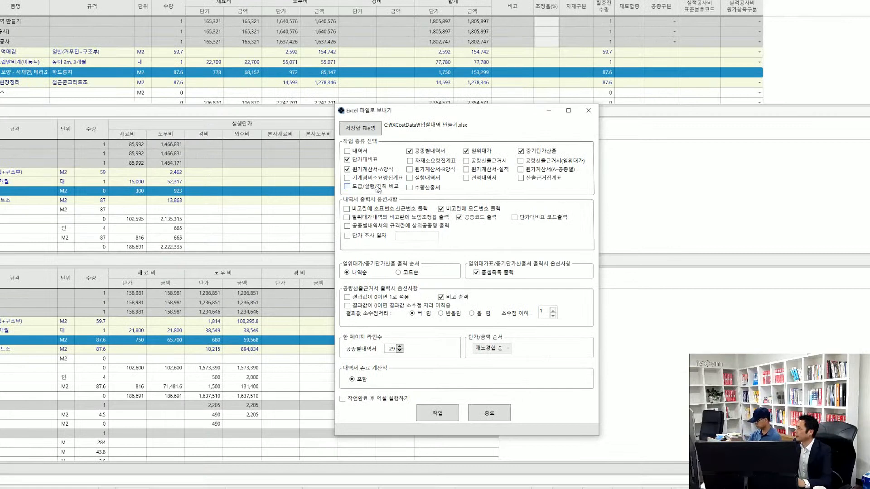
pyautogui.click(379, 189)
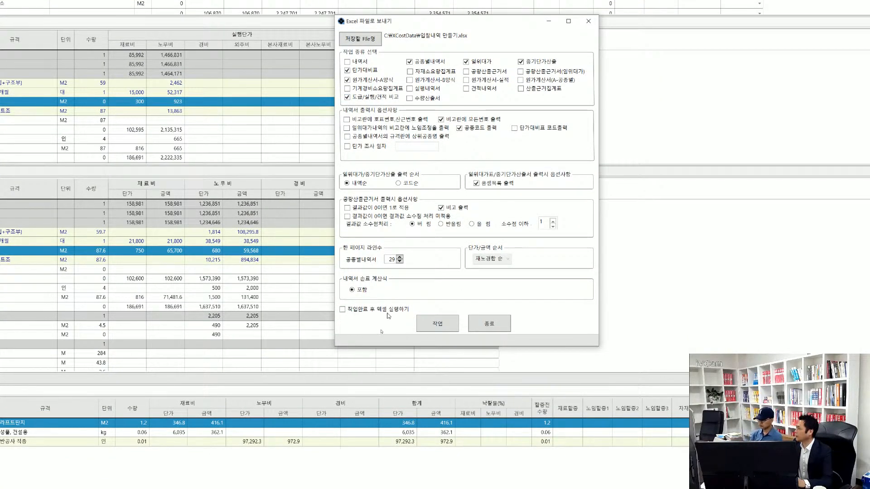
pyautogui.click(442, 326)
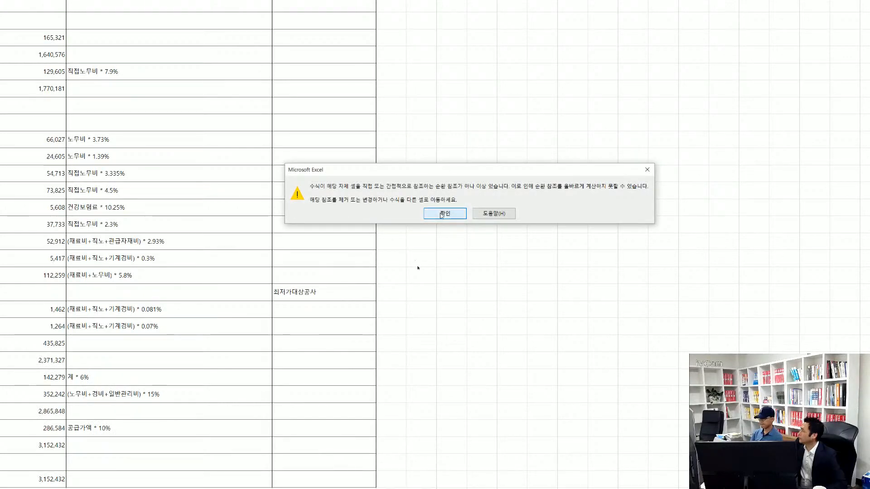
pyautogui.click(441, 216)
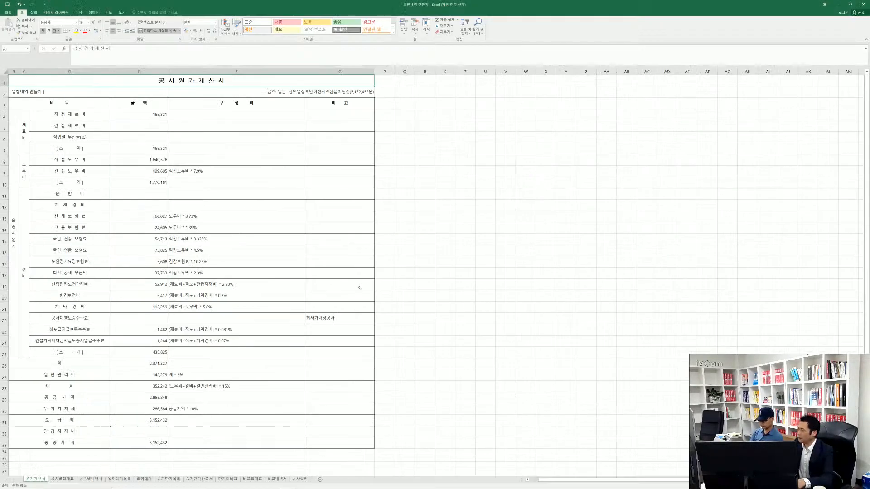
# - Open the 비교내역서 sheet and compare the 도급, 실행내역 and 견적내역 columns of 가설공사
pyautogui.click(272, 482)
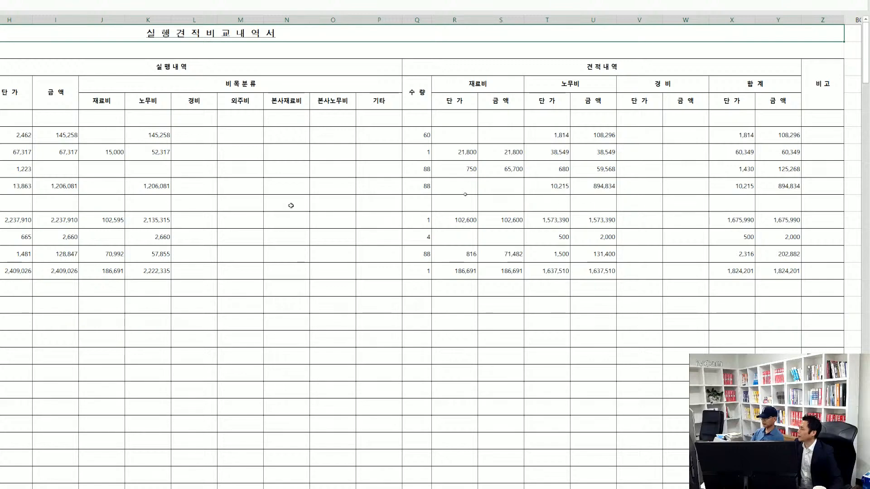
pyautogui.hscroll(-3, 326, 205)
pyautogui.hscroll(-2, 105, 178)
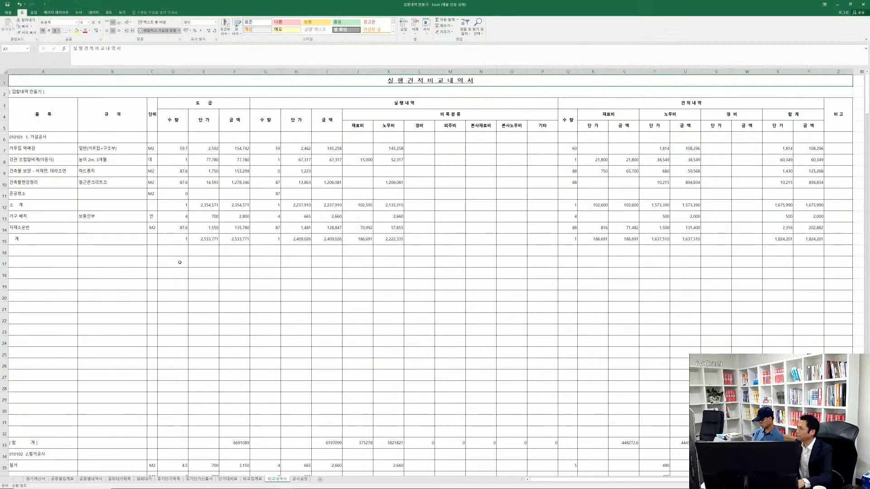
pyautogui.click(253, 274)
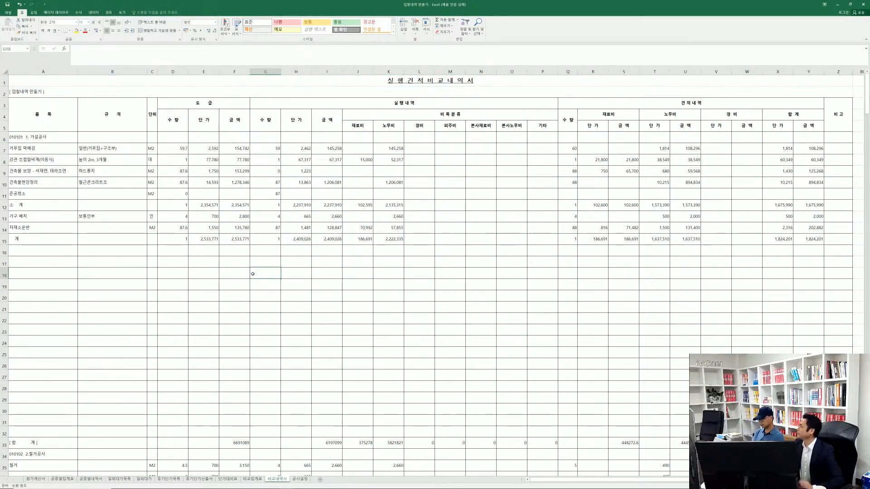